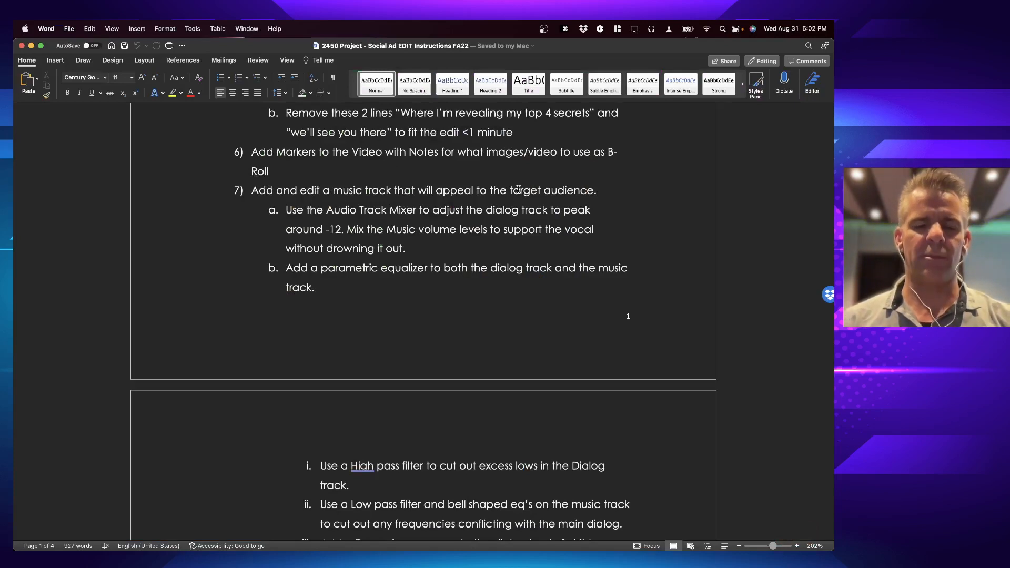
Step: Switch to Premiere Pro and show the Essential Sound stock music browser
key(super+Tab)
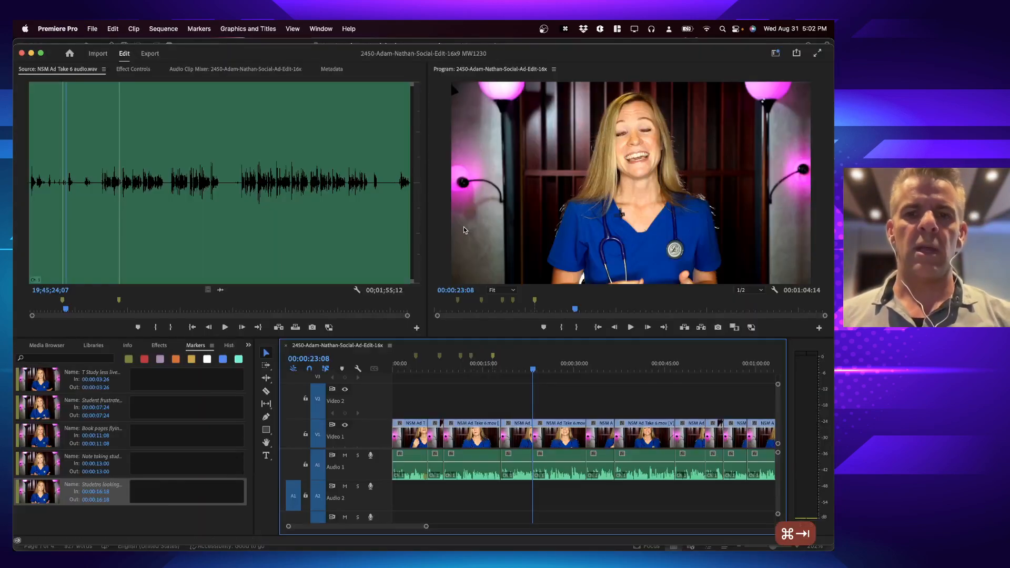
click(320, 29)
click(365, 197)
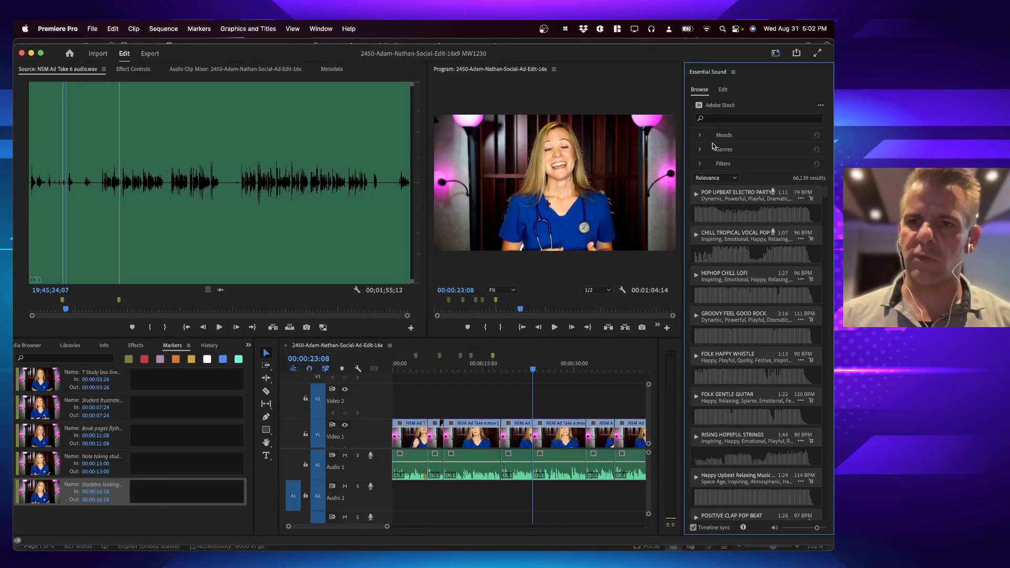
Step: From about 19 seconds in the sequence, audition POP UPBEAT ELECTRO PARTY and CHILL TROPICAL VOCAL POP against the video, lowering the preview volume
click(511, 366)
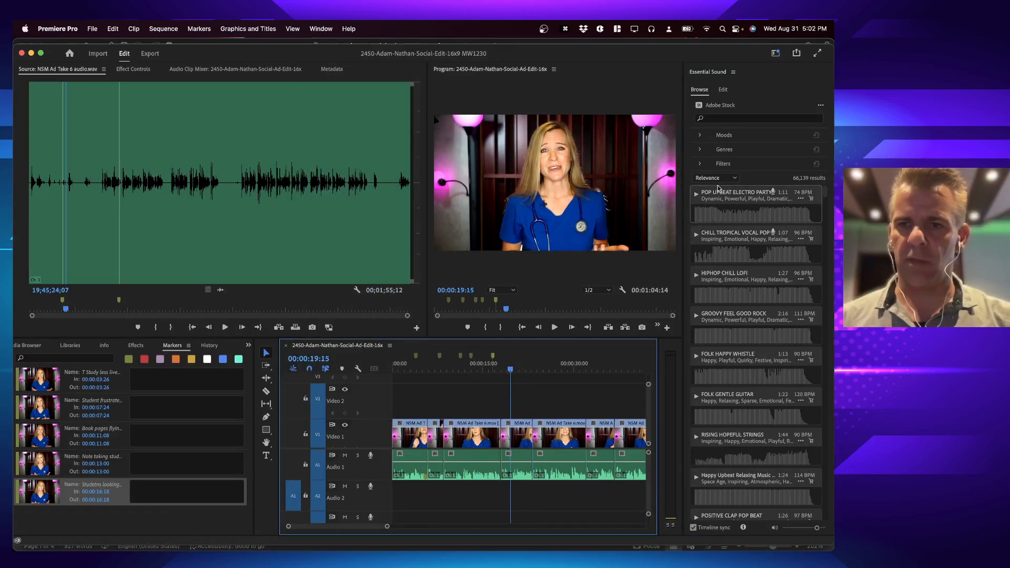
click(697, 193)
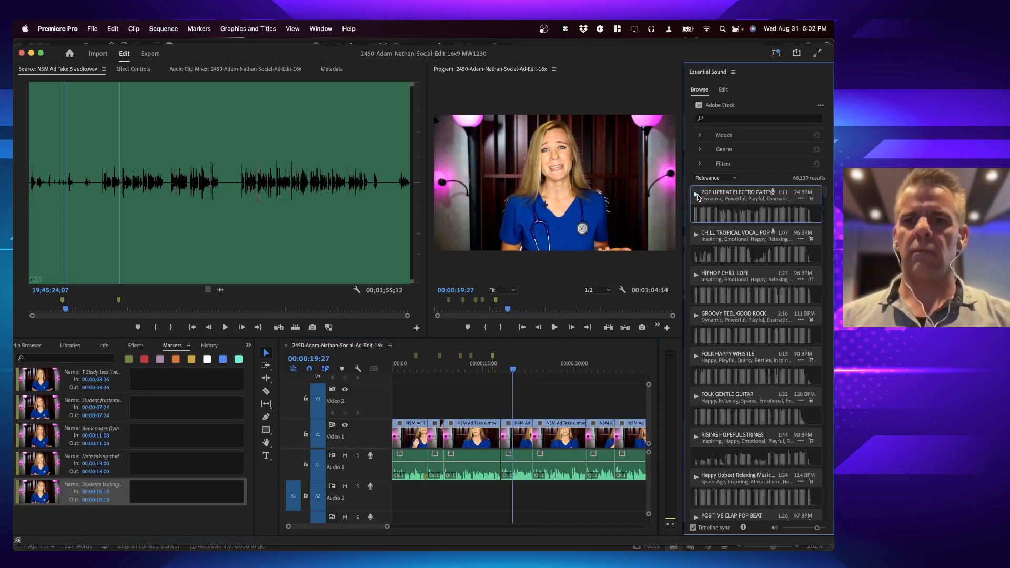
mouse_move(825, 534)
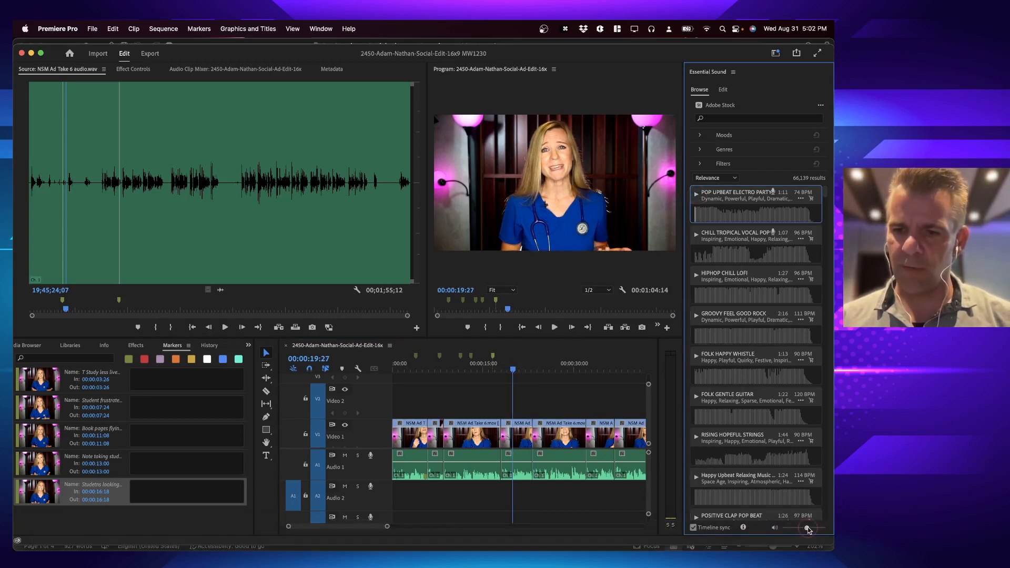
click(697, 194)
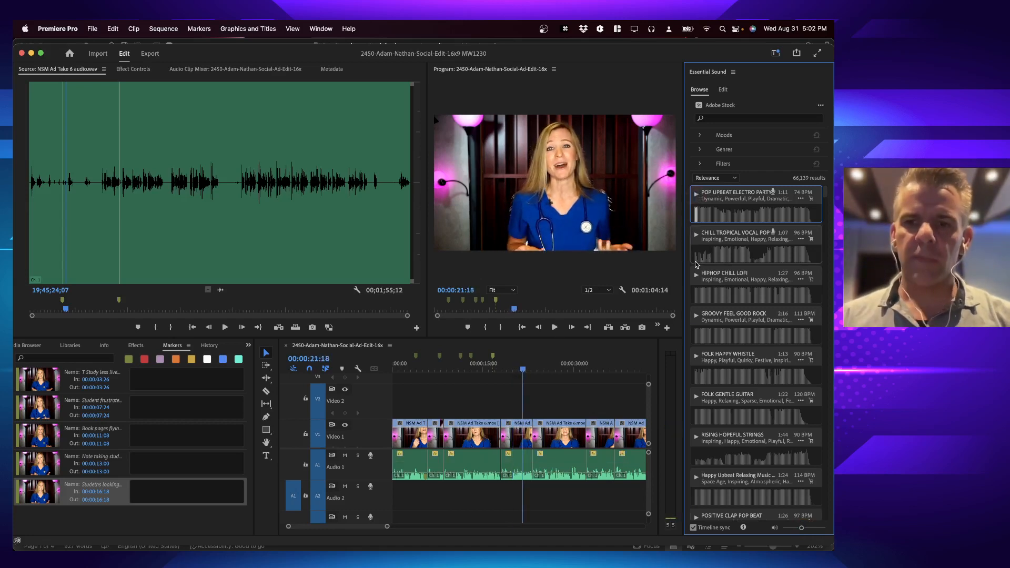
click(697, 236)
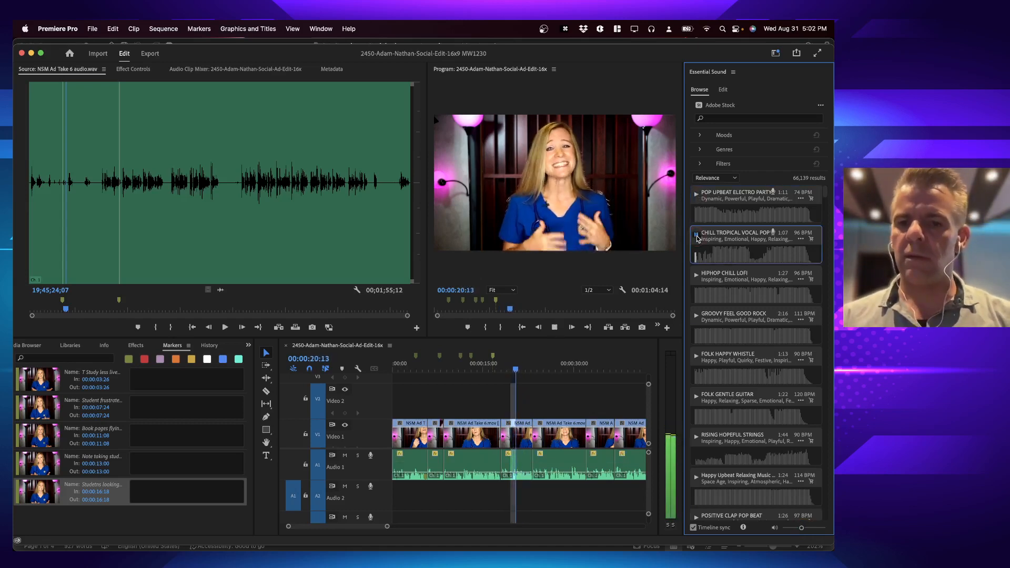
click(697, 237)
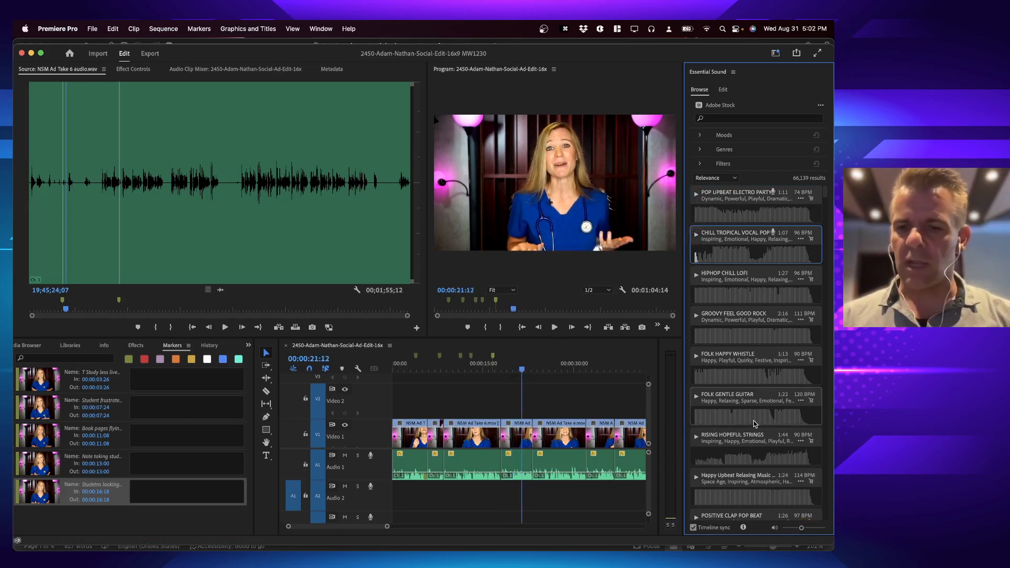
Step: Lower the stock preview volume slightly and audition FOLK GENTLE GUITAR against the video
drag(801, 529, 796, 529)
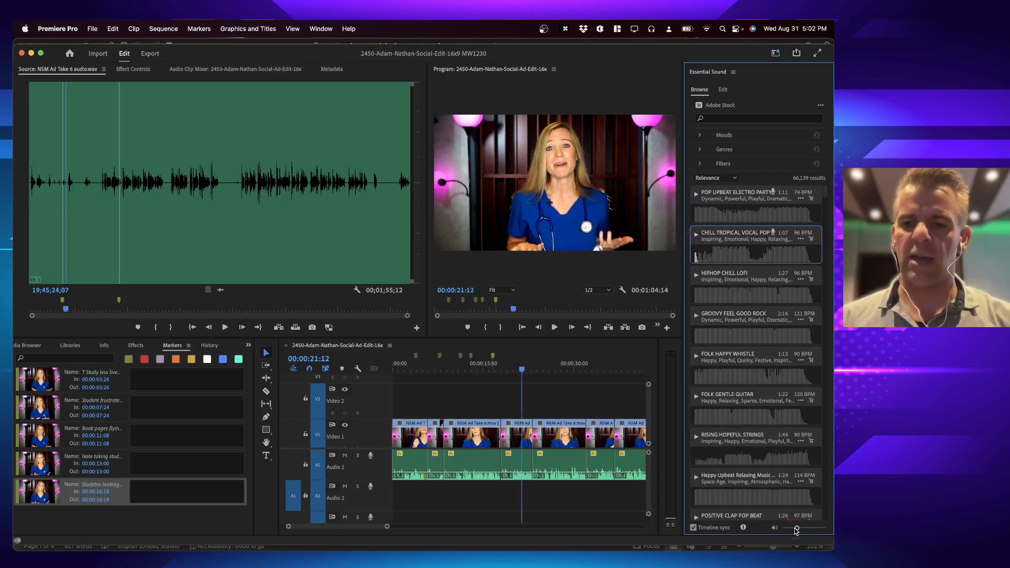
click(697, 397)
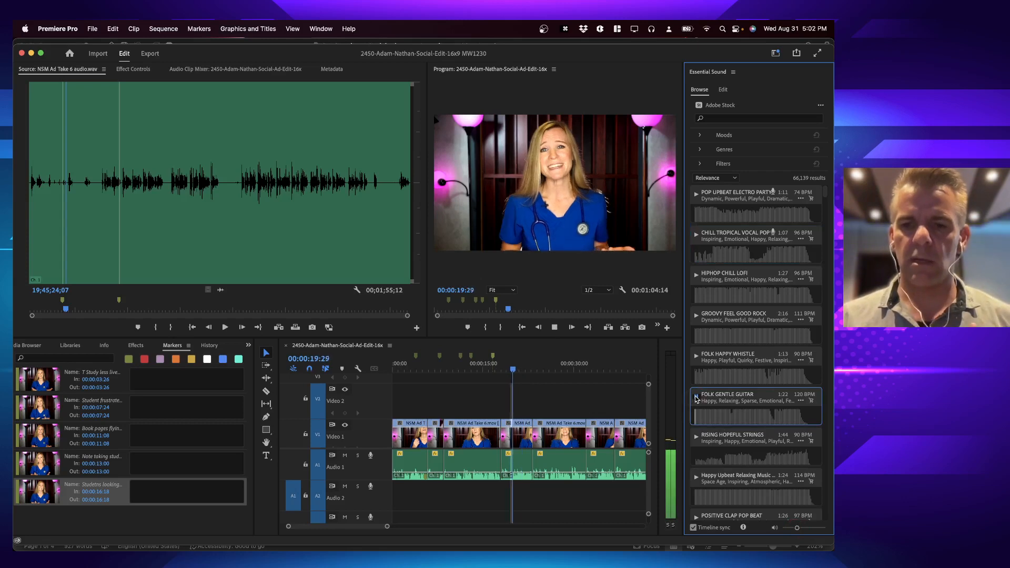
click(696, 398)
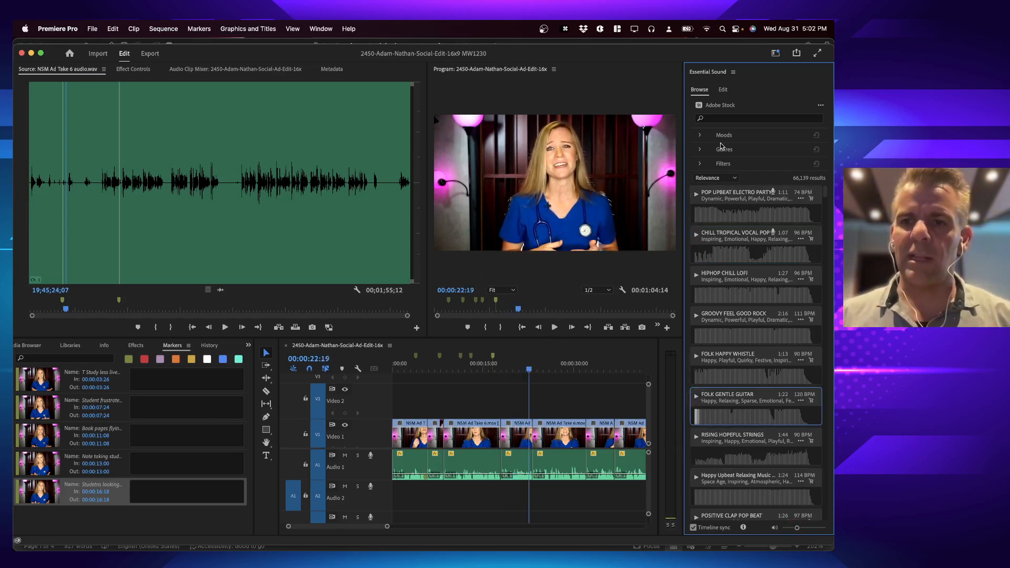
Step: Filter the Adobe Stock music by the Dreamy and Inspiring moods
click(700, 136)
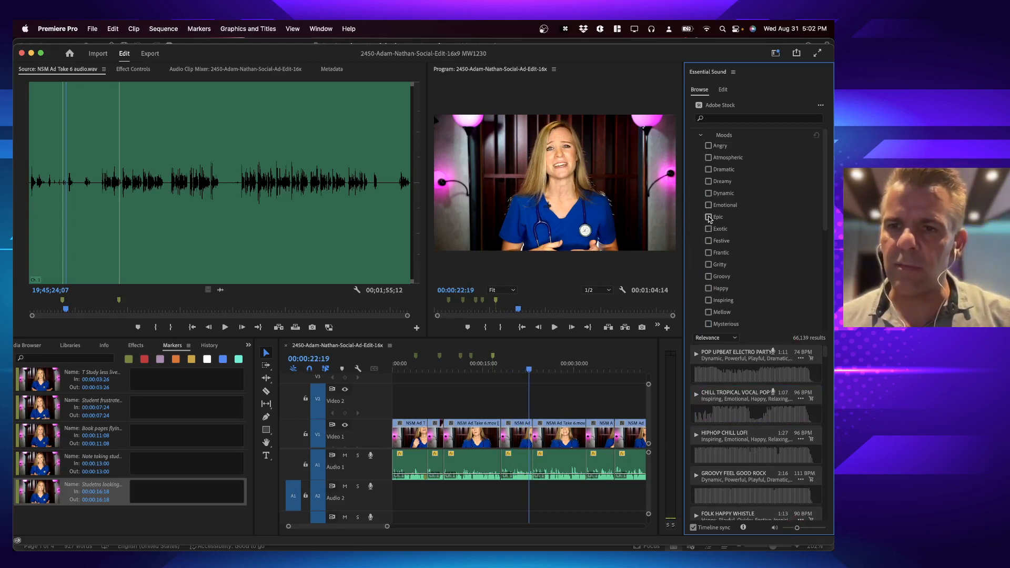
click(709, 181)
click(710, 218)
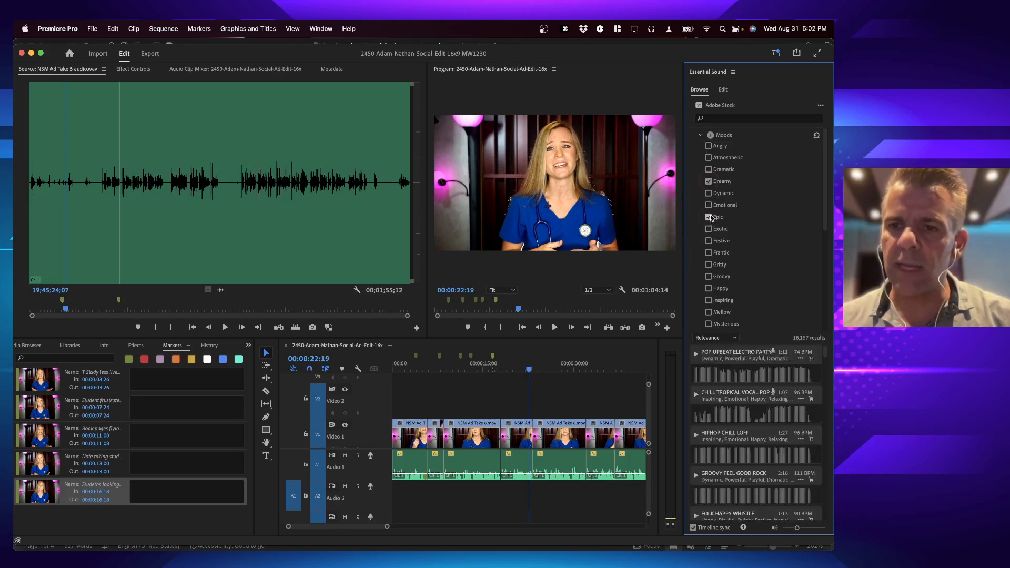
click(710, 217)
click(708, 301)
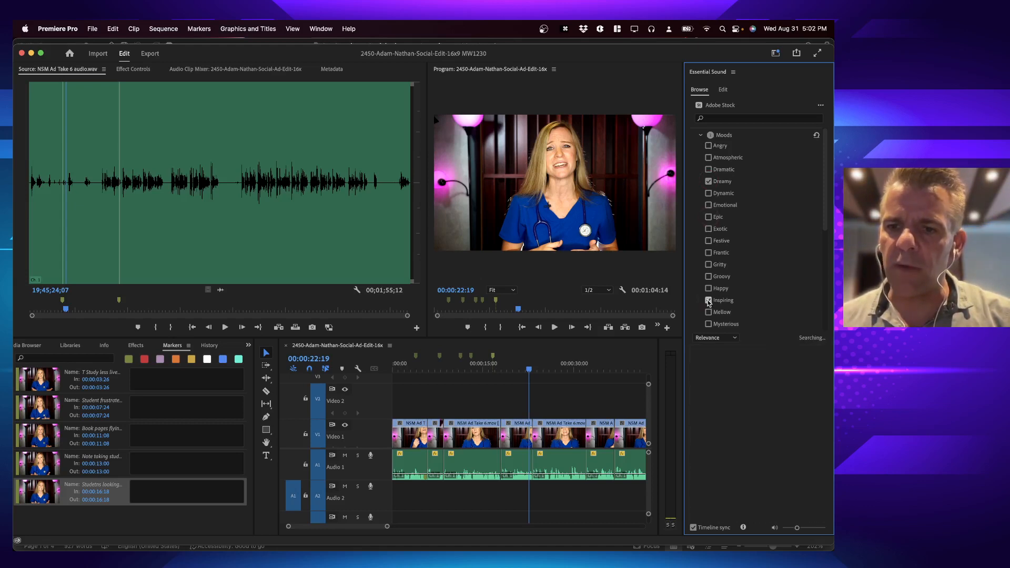
Step: Audition POP UPBEAT ELECTRO PARTY and CHILL TROPICAL VOCAL POP from the mood-filtered tracks, and collapse the mood list
click(694, 376)
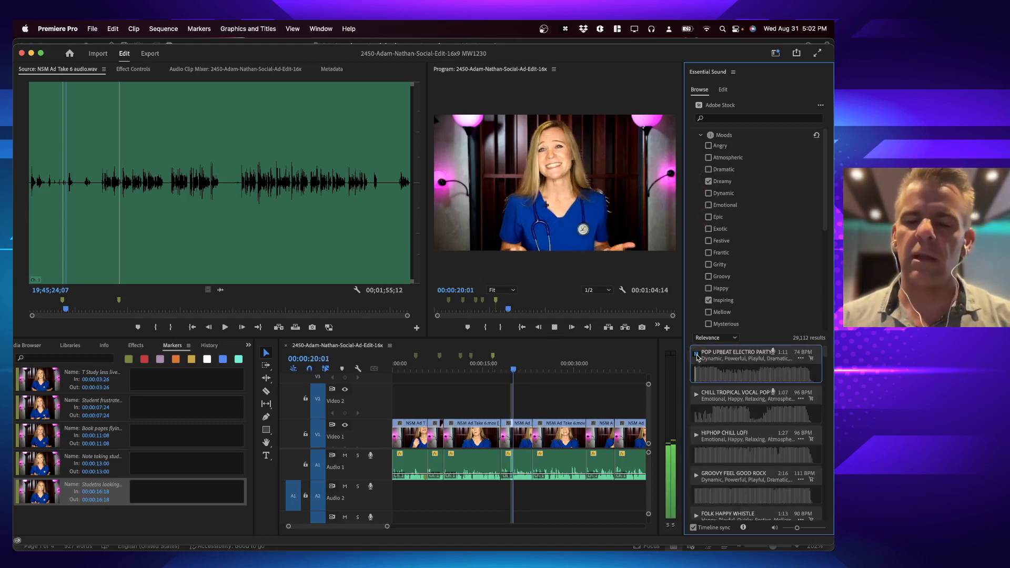
click(695, 414)
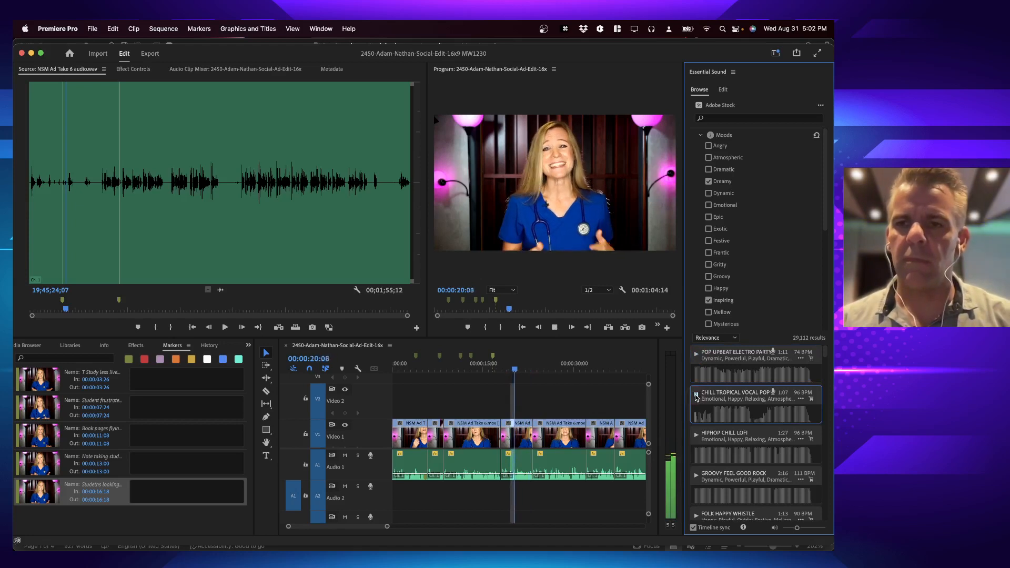
click(701, 137)
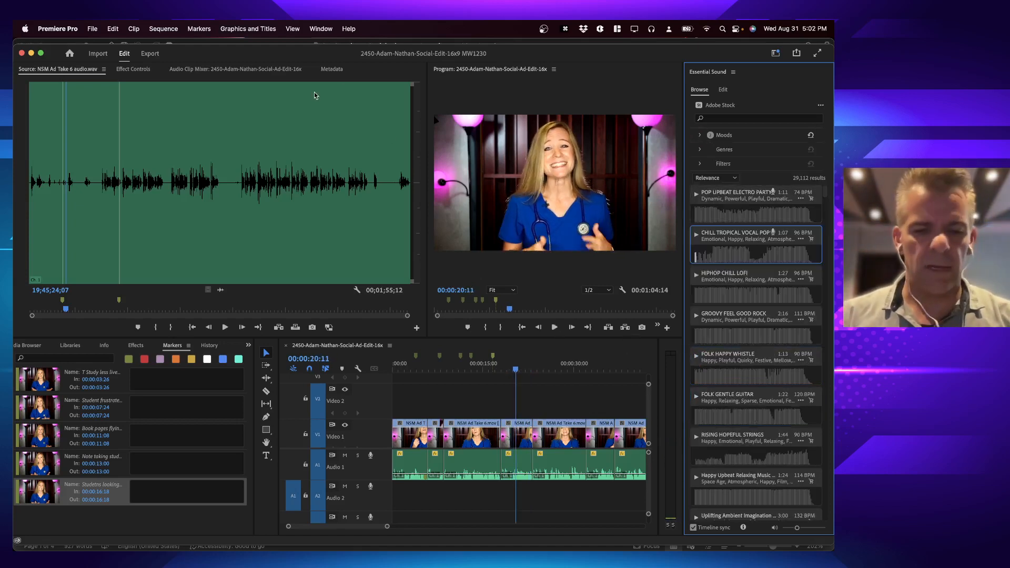
Step: Reset the workspace to its saved layout and expand the 05 Audio bin in the project
key(alt+shift+0)
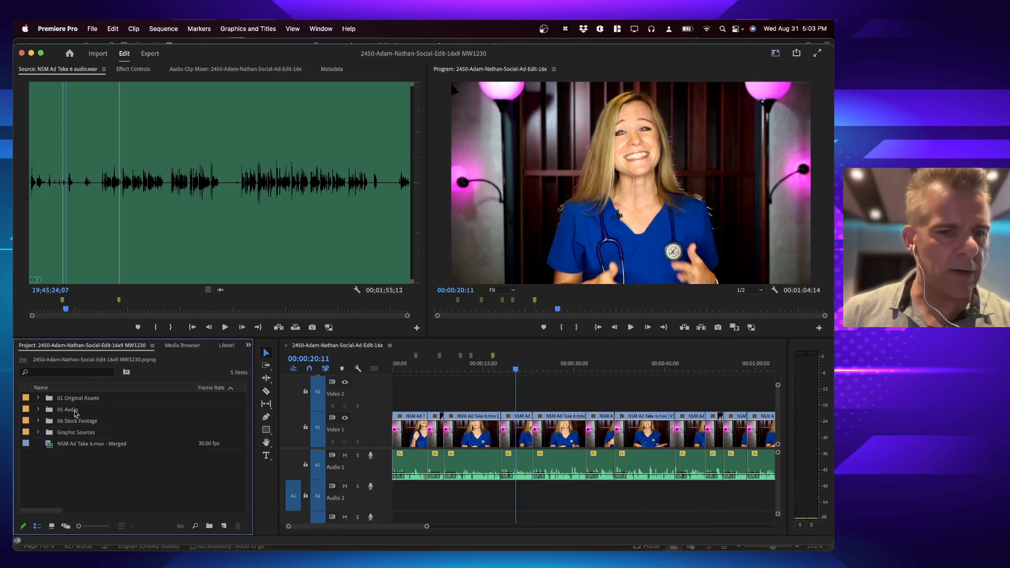
click(66, 412)
key(Right)
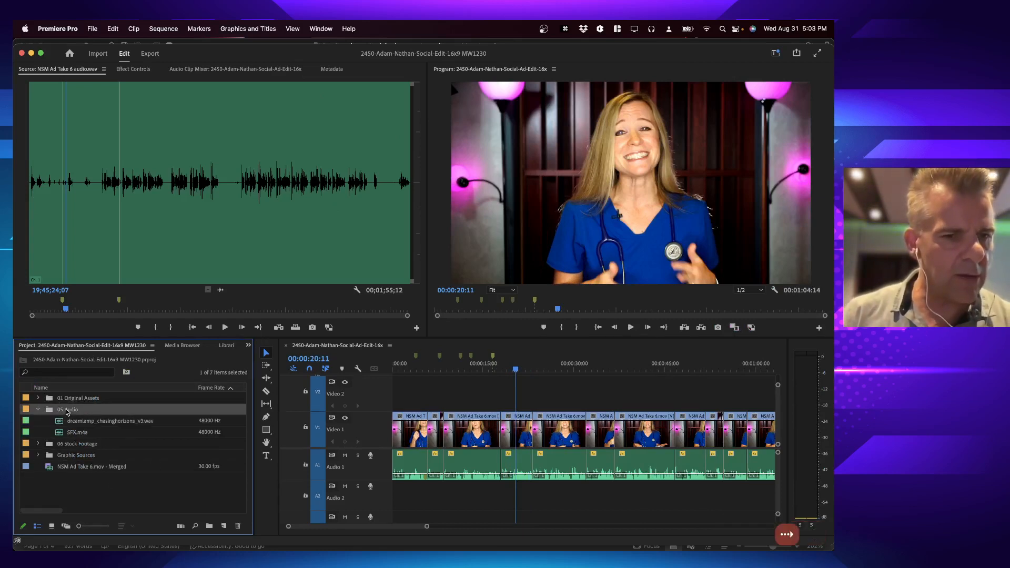
Step: Load dreamlamp_chasinghorizons_v3.wav into the Source Monitor, play its opening, and lower the system volume
click(81, 424)
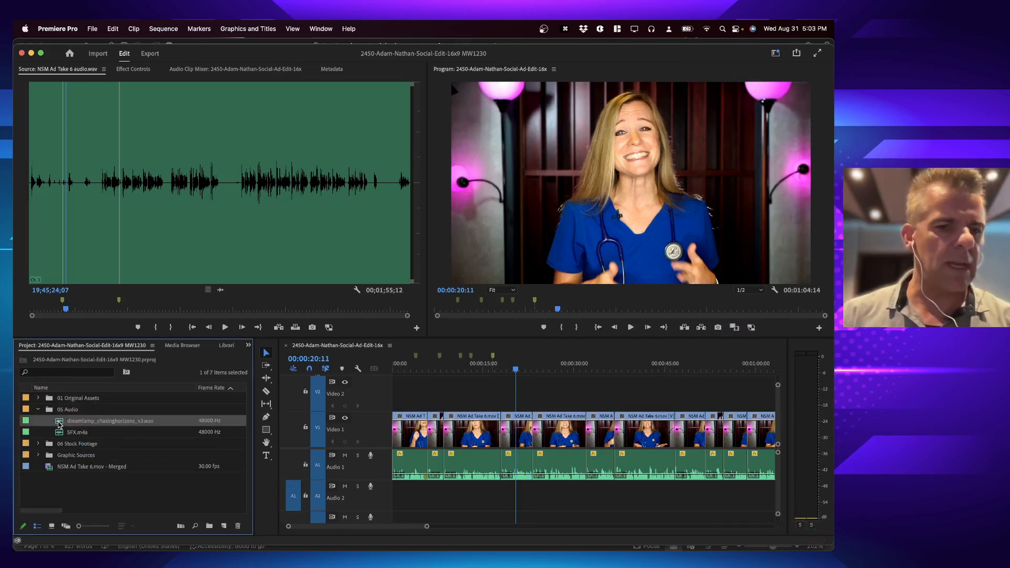
double_click(59, 425)
key(space)
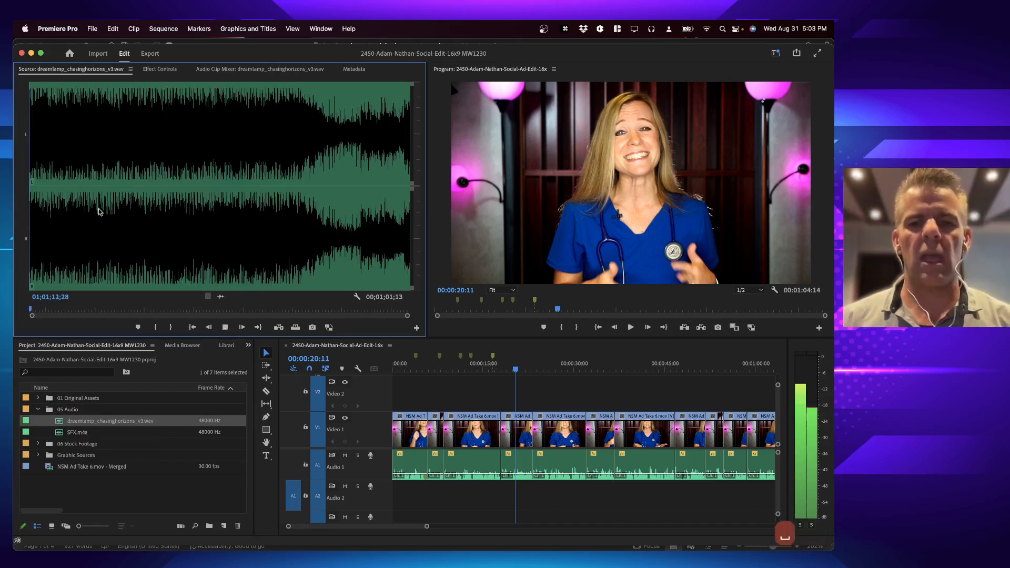
key(space)
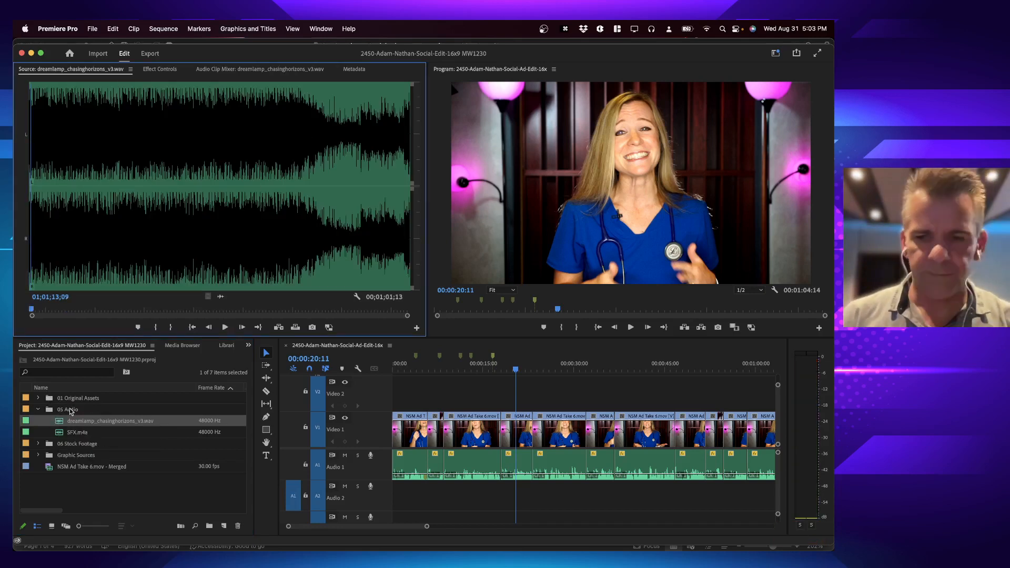
key(space)
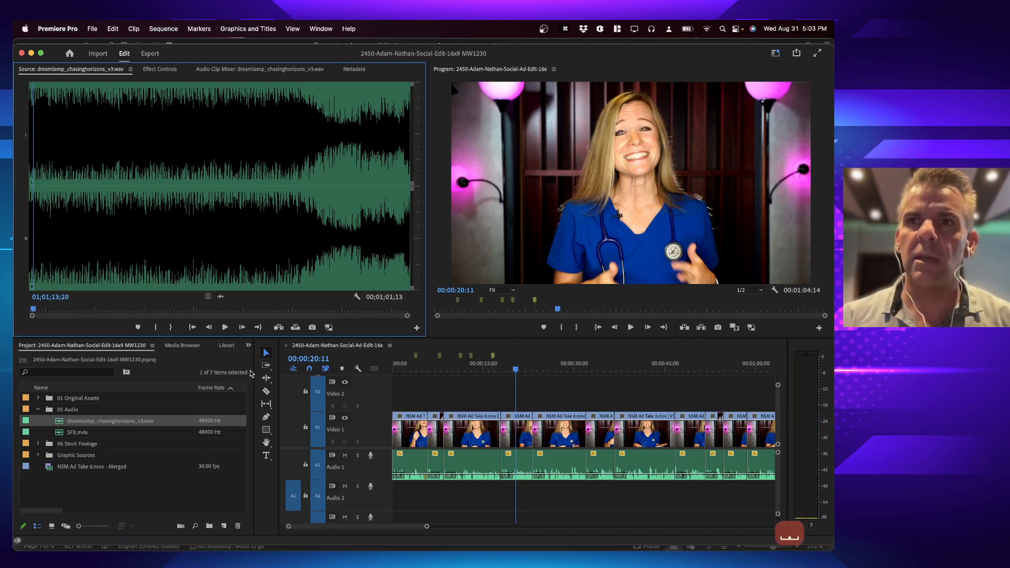
key(XF86AudioLowerVolume)
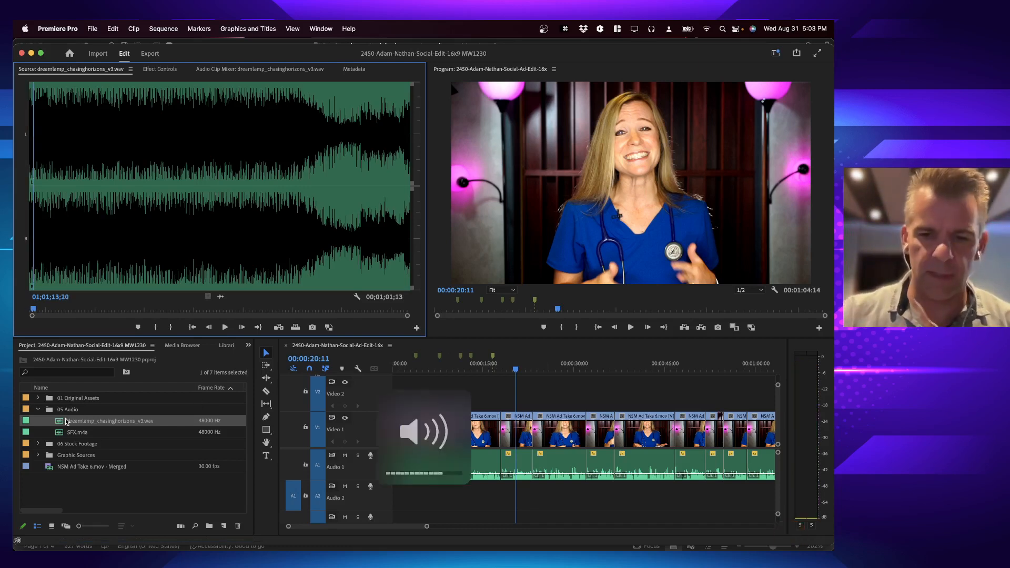
Step: Overwrite dreamlamp_chasinghorizons_v3.wav onto Audio 2 from the start of the sequence
click(61, 421)
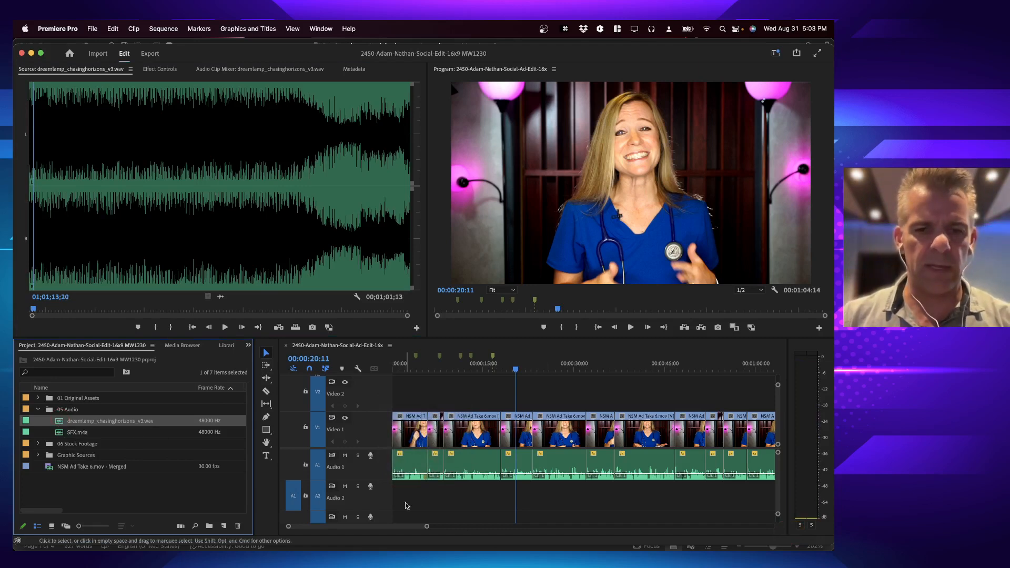
click(296, 491)
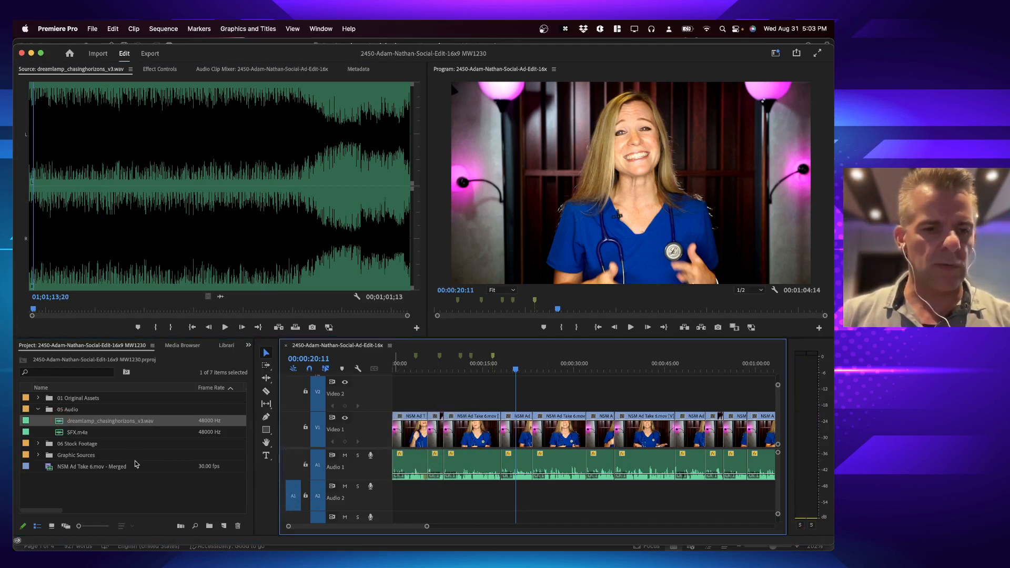
double_click(53, 422)
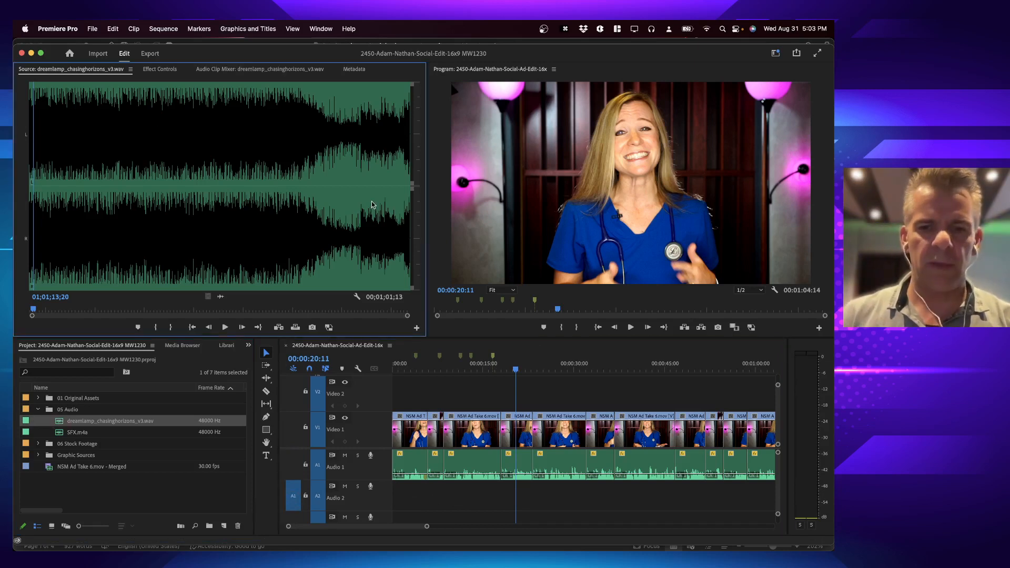
key(shift+3)
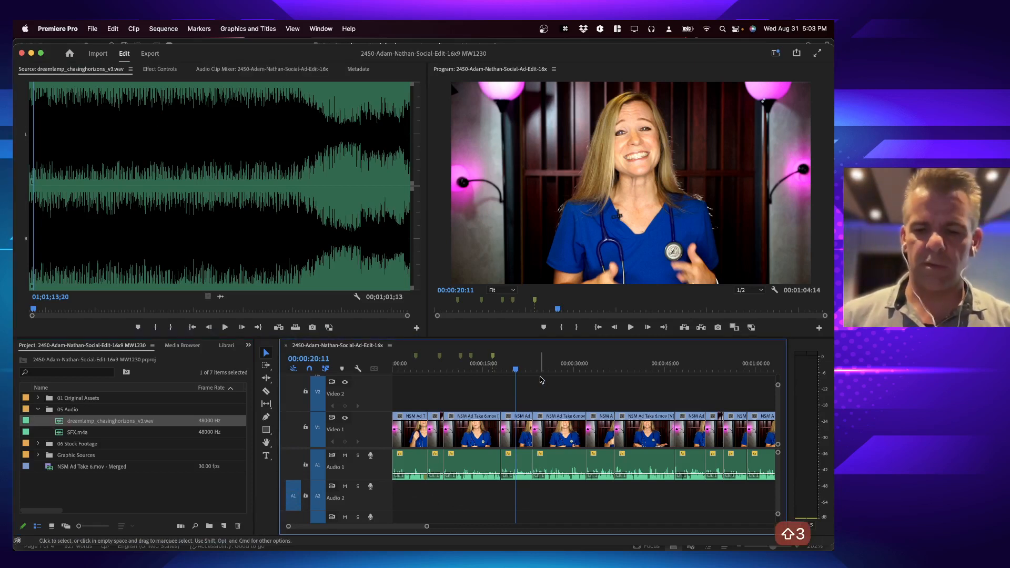
key(Home)
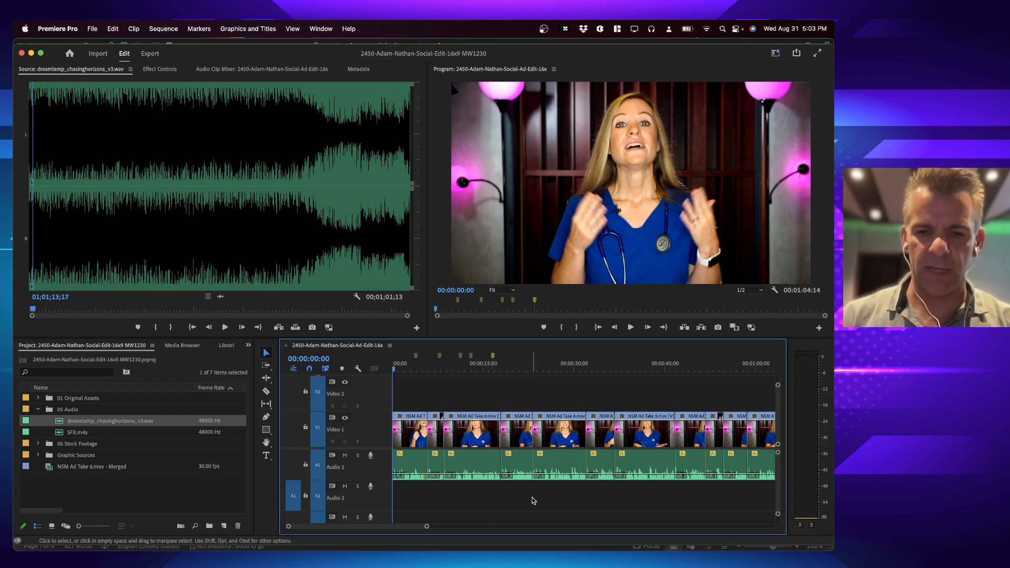
key(.)
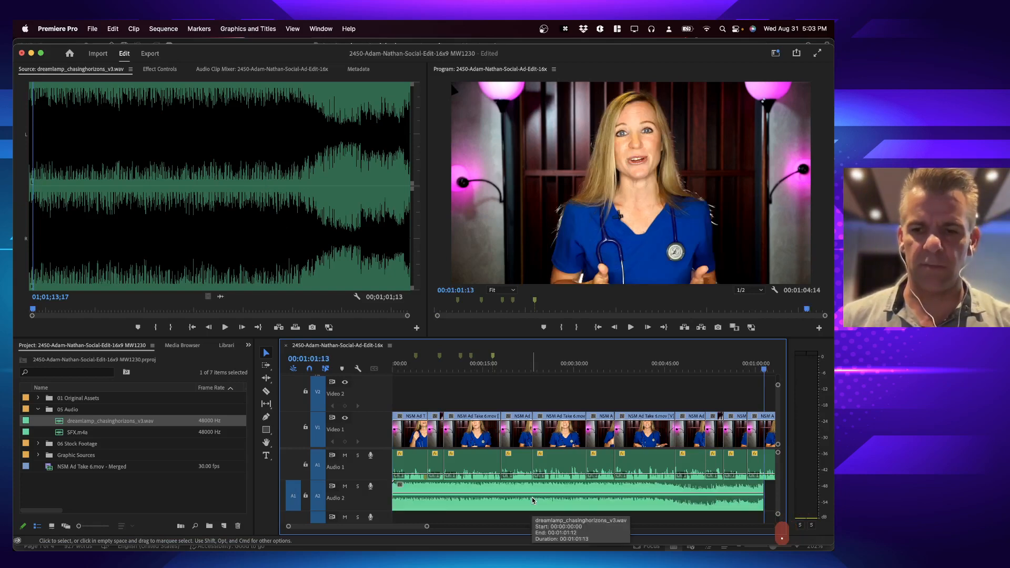
Step: Examine the music clip on Audio 2 and compare where it ends with the end of the video edit
scroll(532, 498, right, 3)
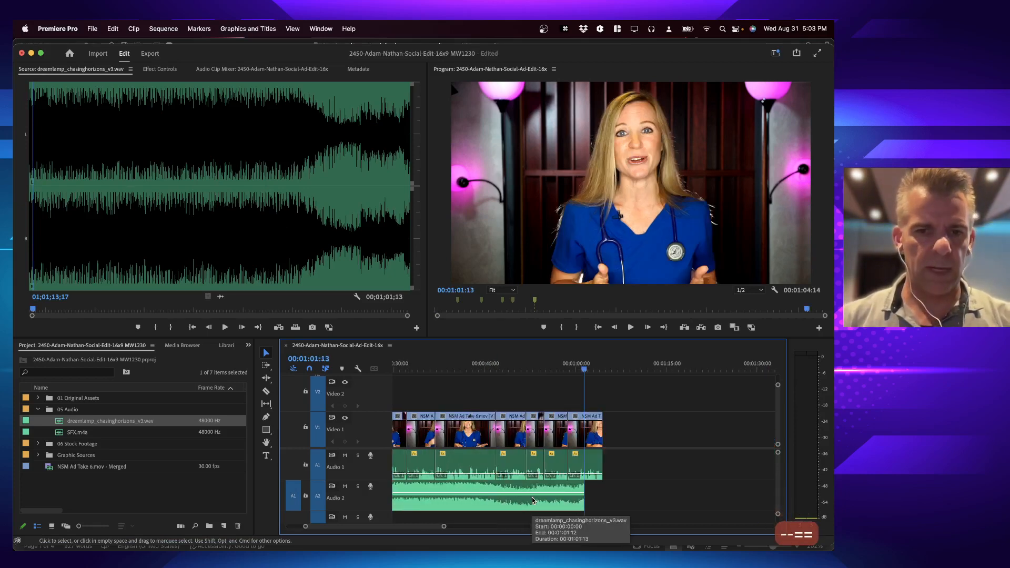
scroll(532, 498, left, 3)
scroll(532, 497, down, 1)
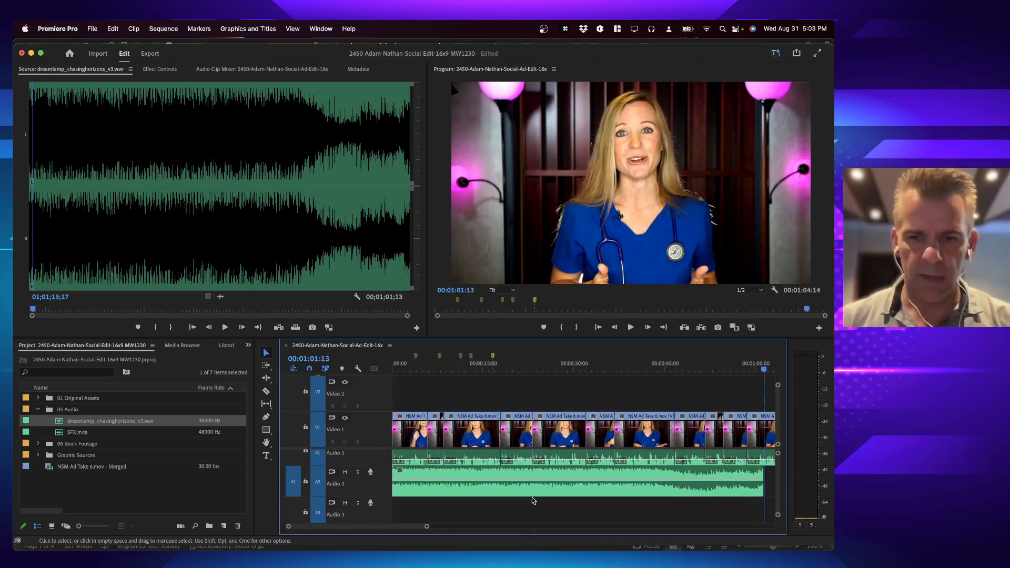
scroll(532, 498, up, 1)
click(507, 504)
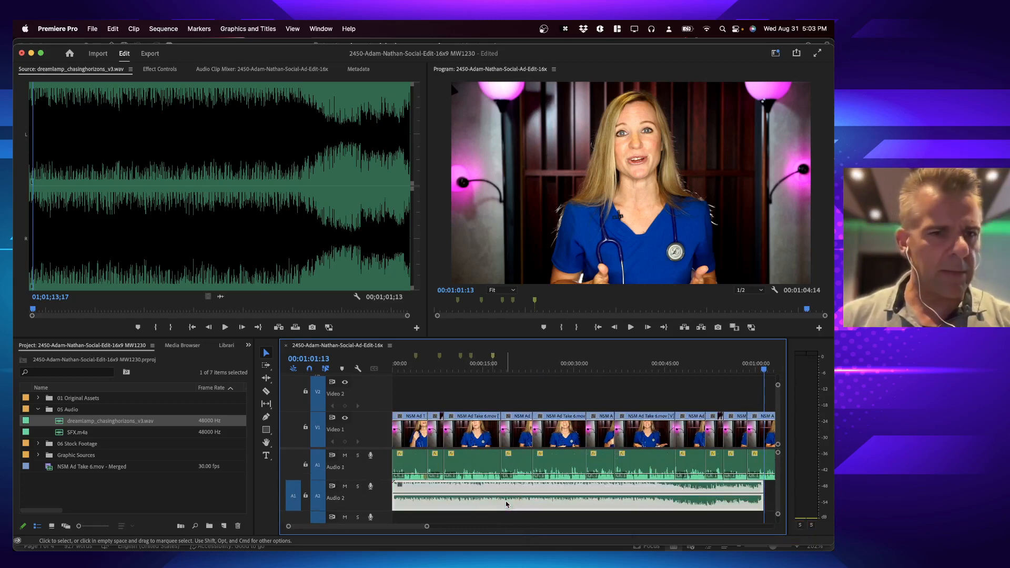
drag(507, 504, 542, 504)
drag(429, 497, 363, 495)
drag(459, 505, 424, 505)
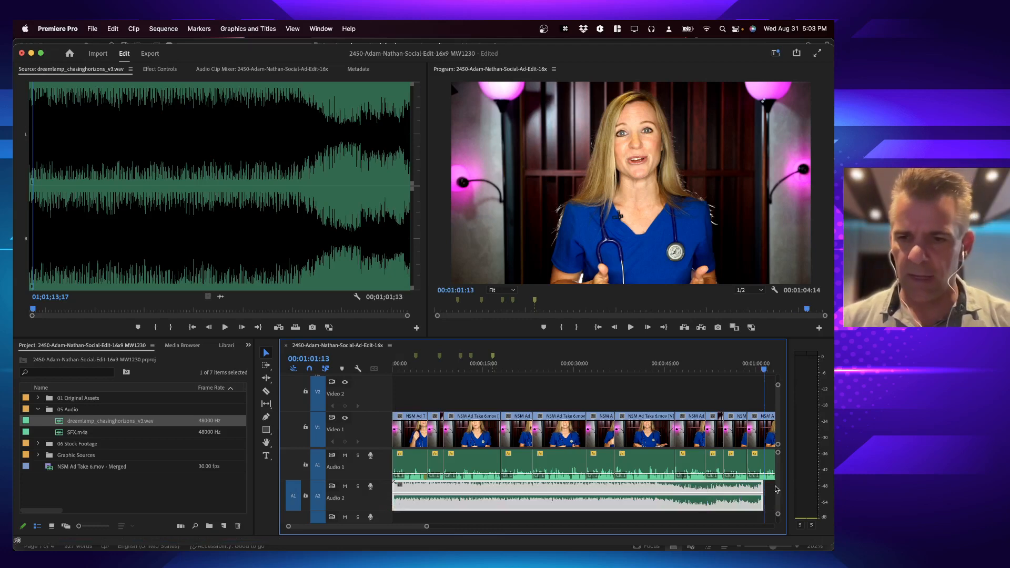
drag(758, 506, 763, 506)
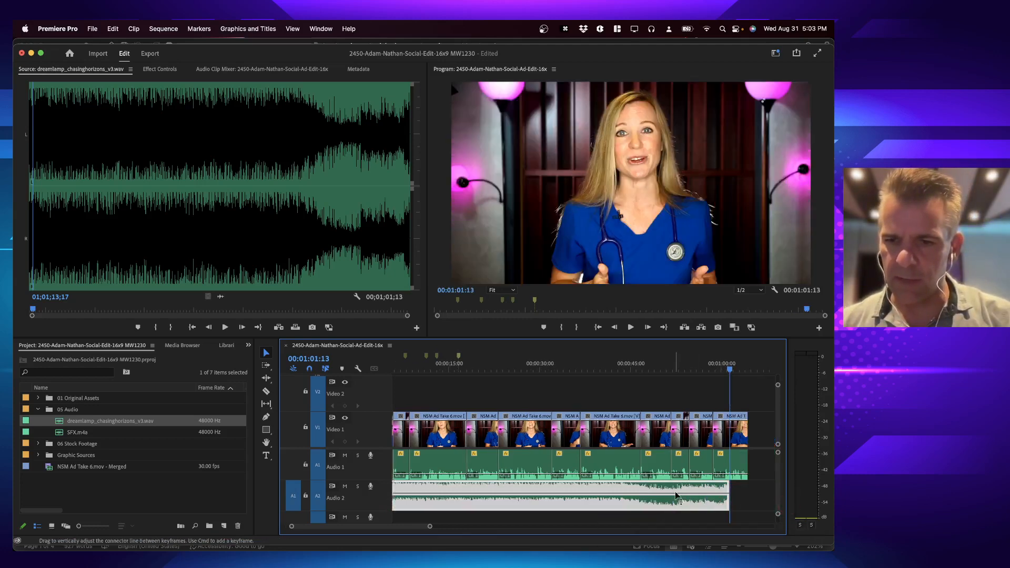
Step: Play the sequence from about 00:01:00:07 to hear how the music ends against the dialog
click(724, 372)
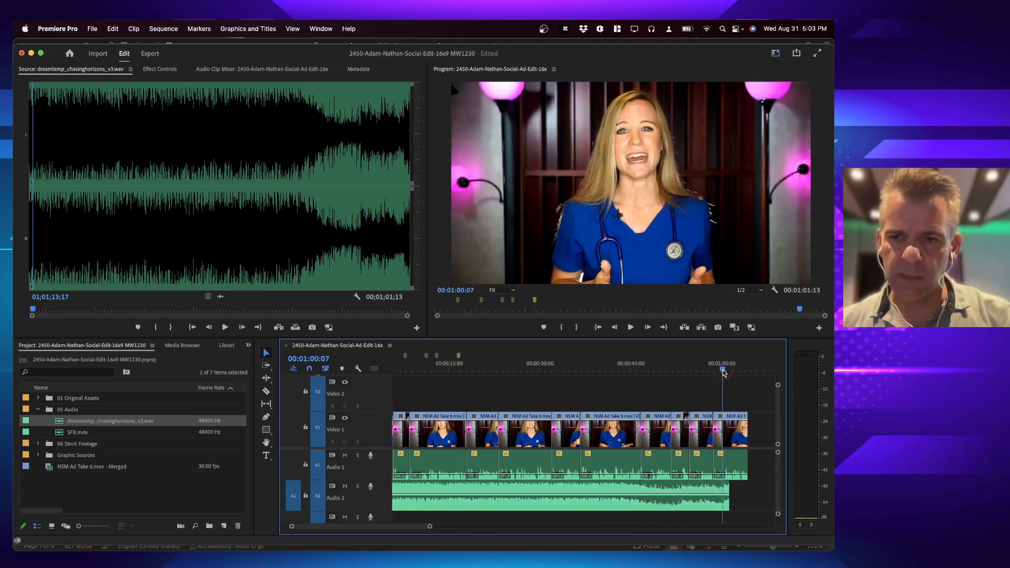
key(space)
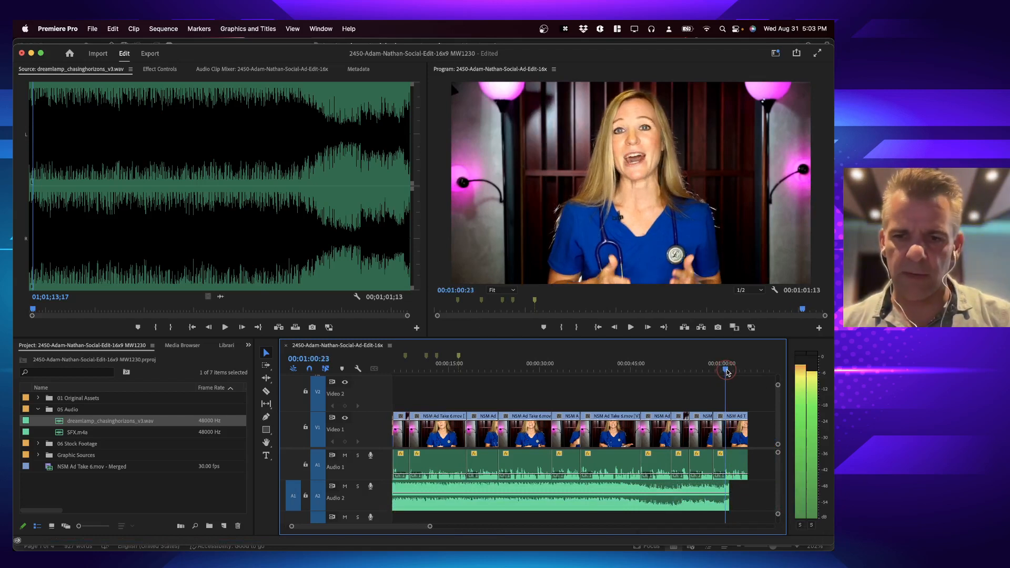
key(space)
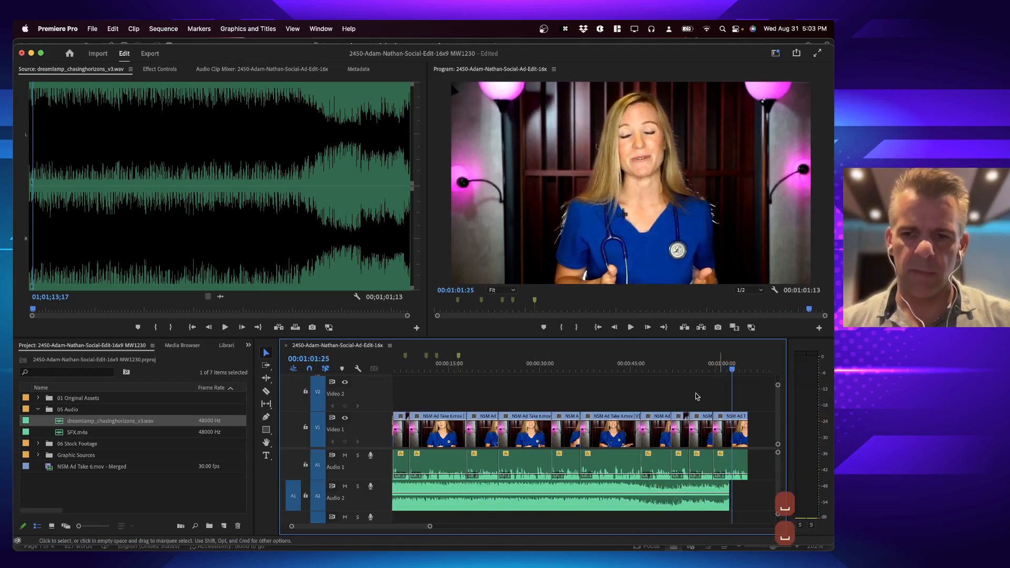
scroll(506, 446, left, 2)
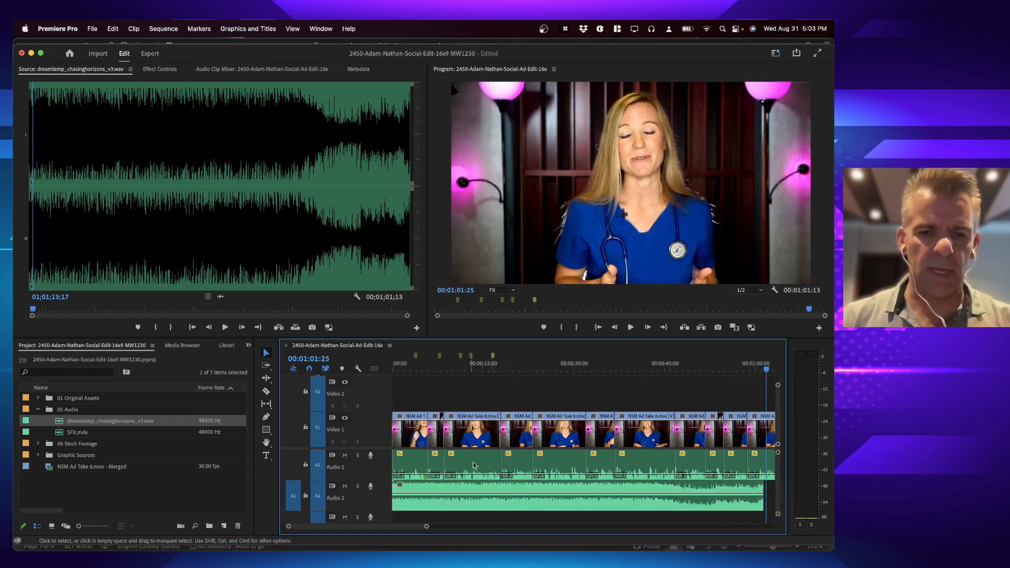
Step: Check the audio mixing instructions in Word, return to Premiere Pro, and display the Audio Track Mixer for the sequence
key(super+Tab)
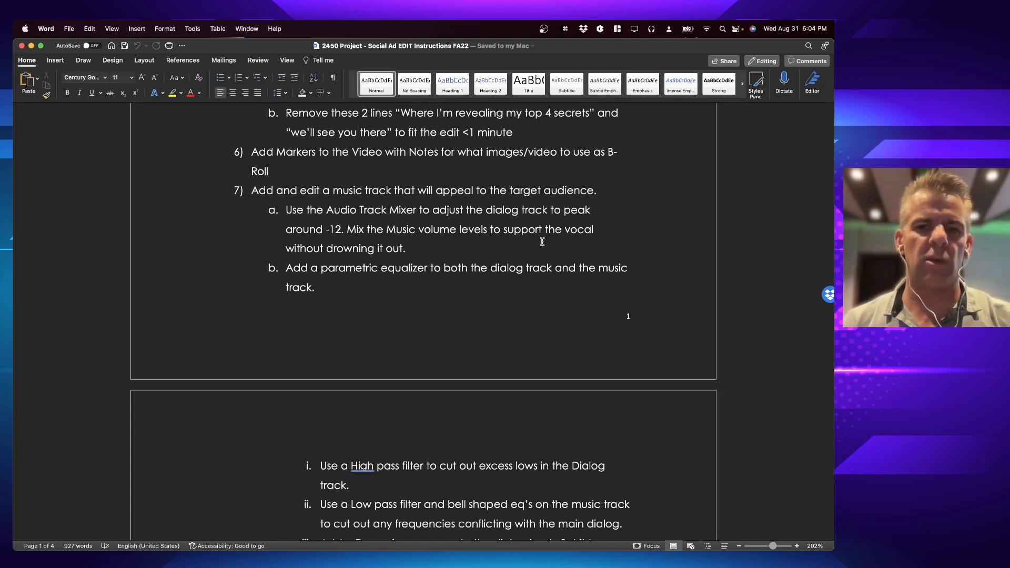
key(super+Tab)
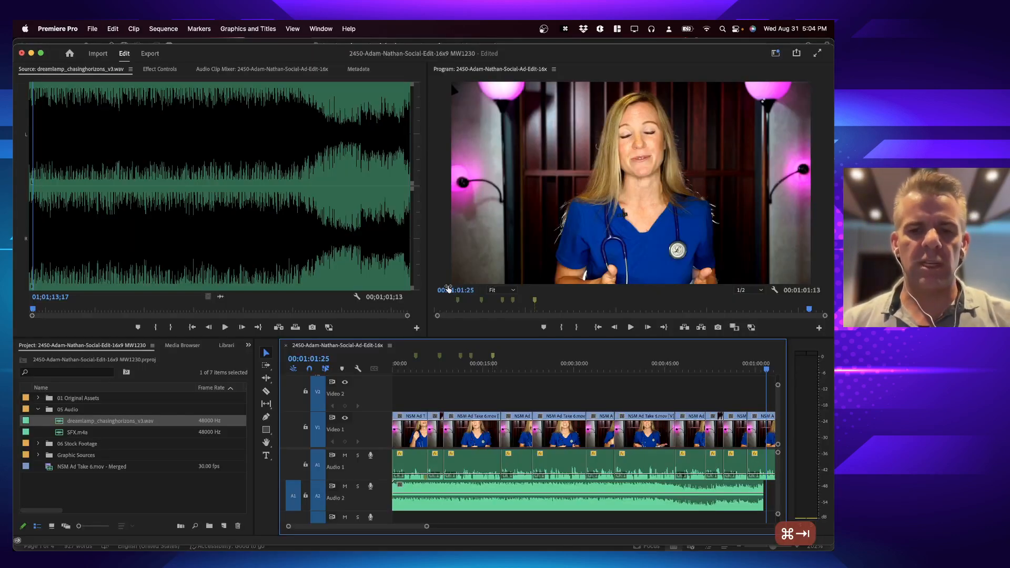
click(319, 28)
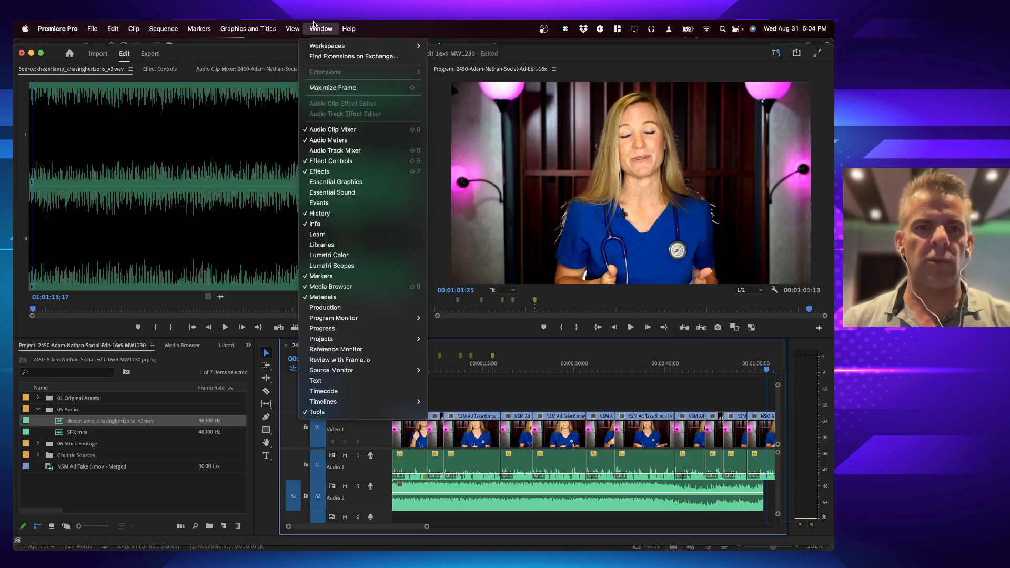
click(369, 152)
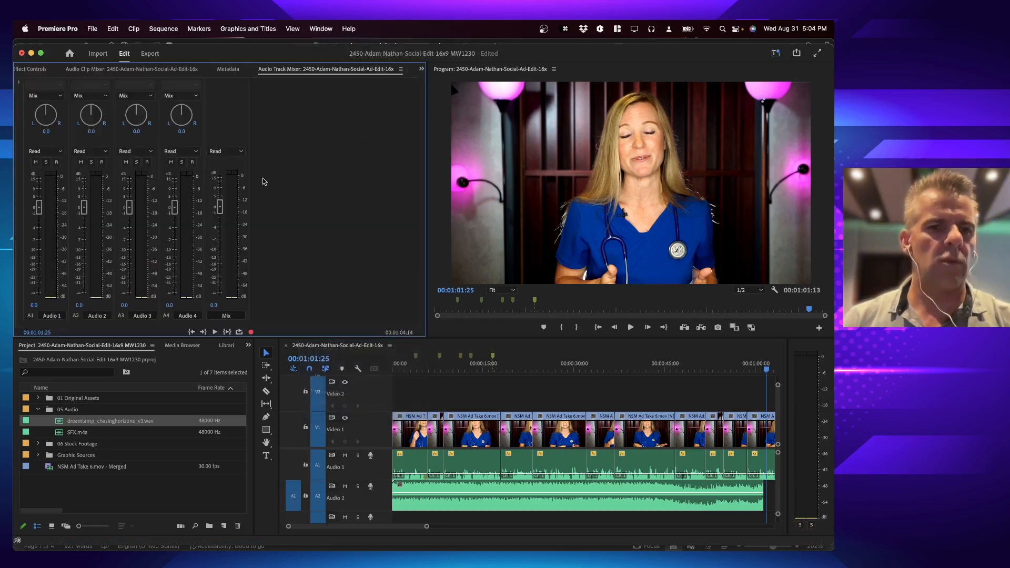
Step: Play the dialog from 00:00:09:11 with the Audio 2 music track muted
click(449, 487)
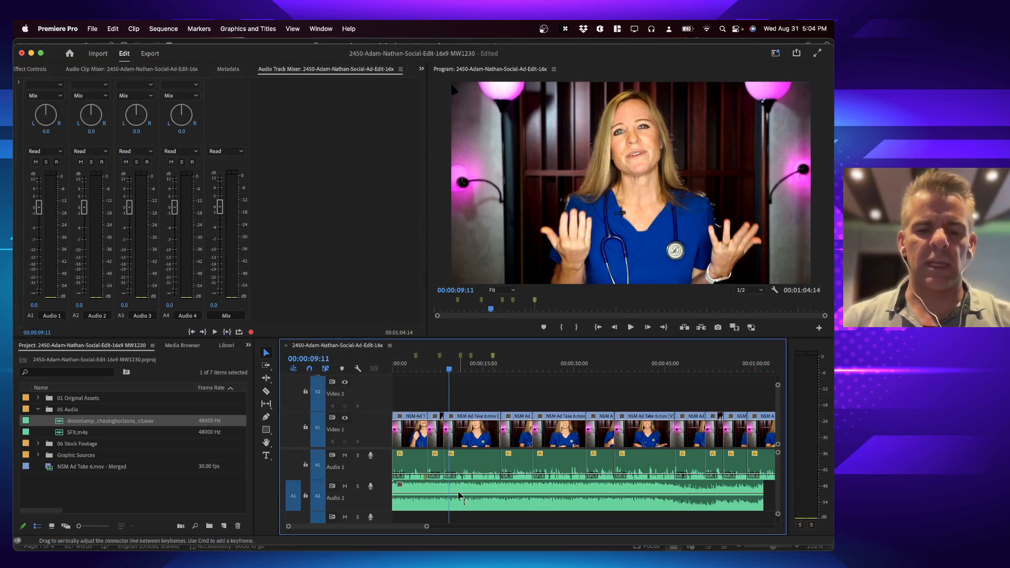
mouse_move(458, 496)
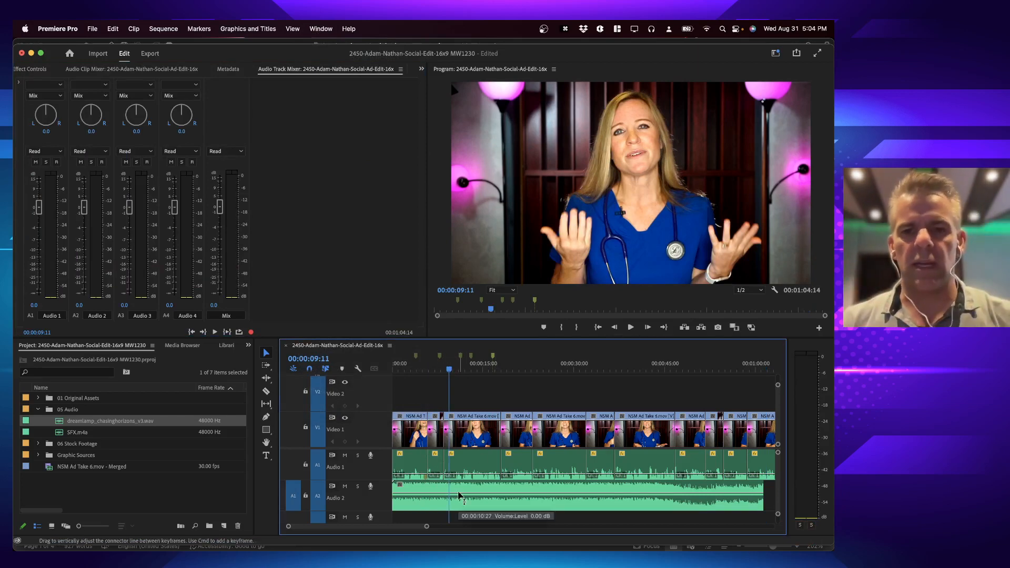
click(433, 500)
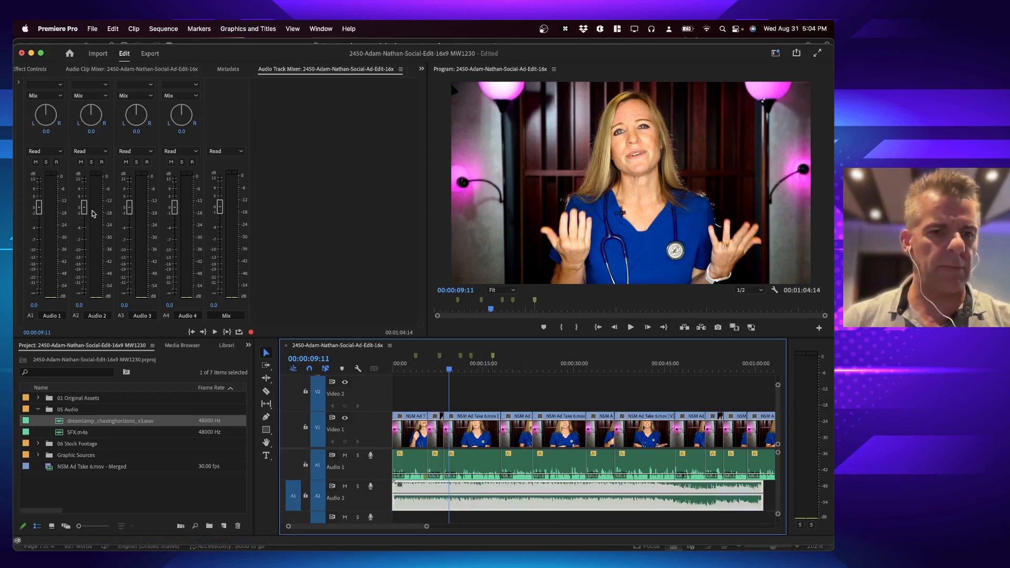
key(space)
key(space)
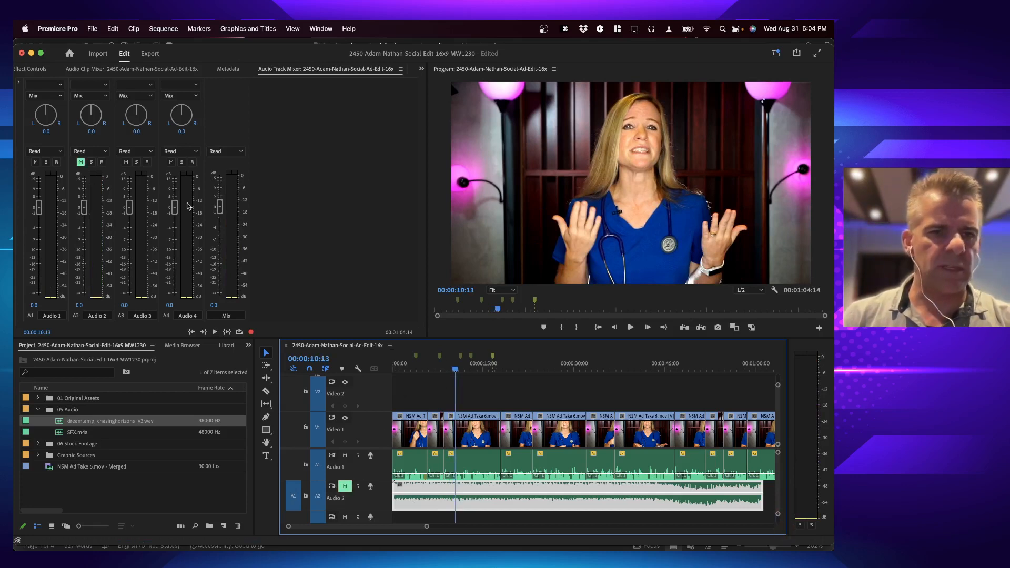
Step: Unmute Audio 2, lower its track volume to -24.2 dB, and play the mix
click(81, 163)
drag(85, 208, 82, 276)
key(space)
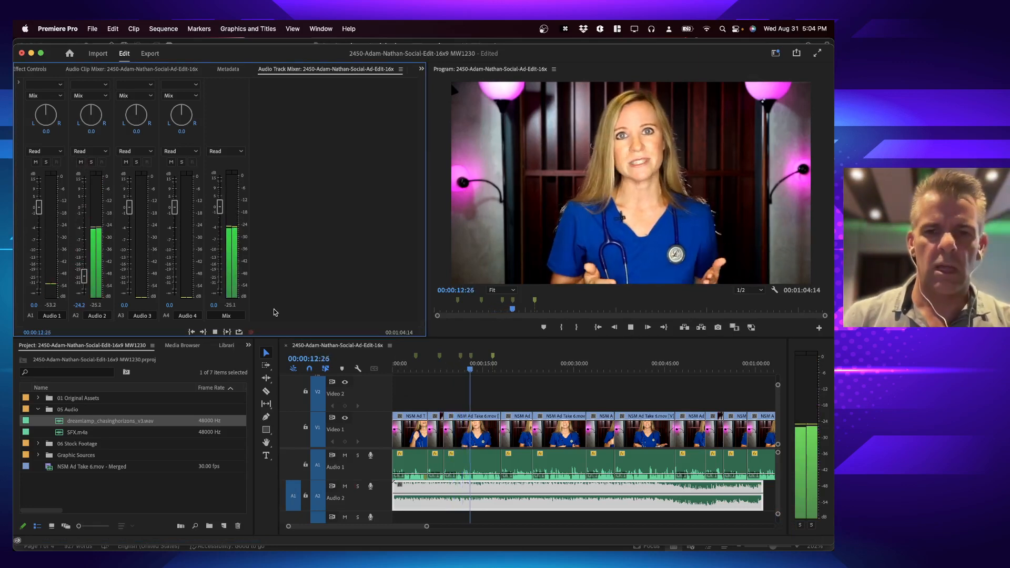
key(space)
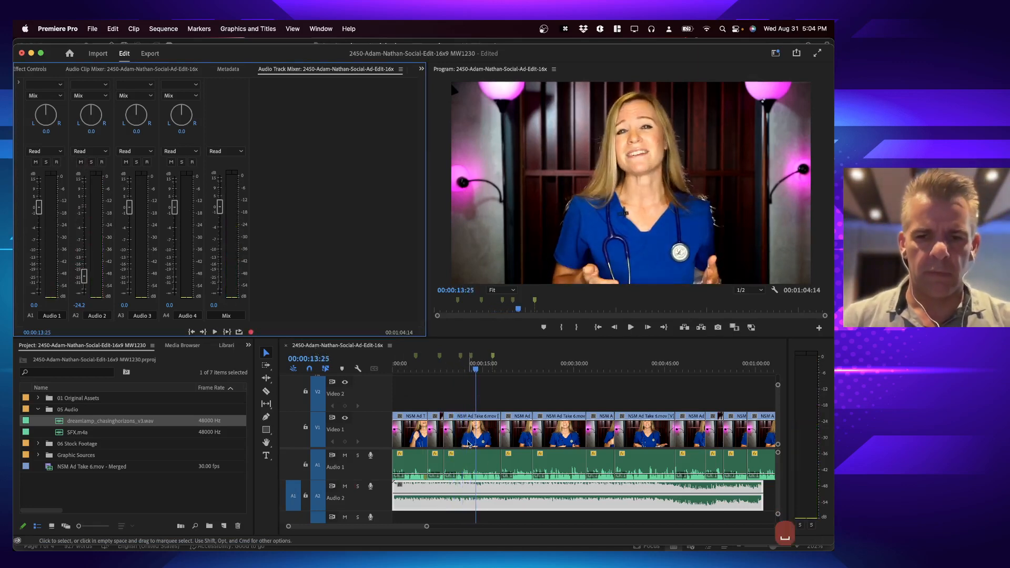
Step: Raise the clip volume of the dialog clip at the playhead on Audio 1
click(479, 475)
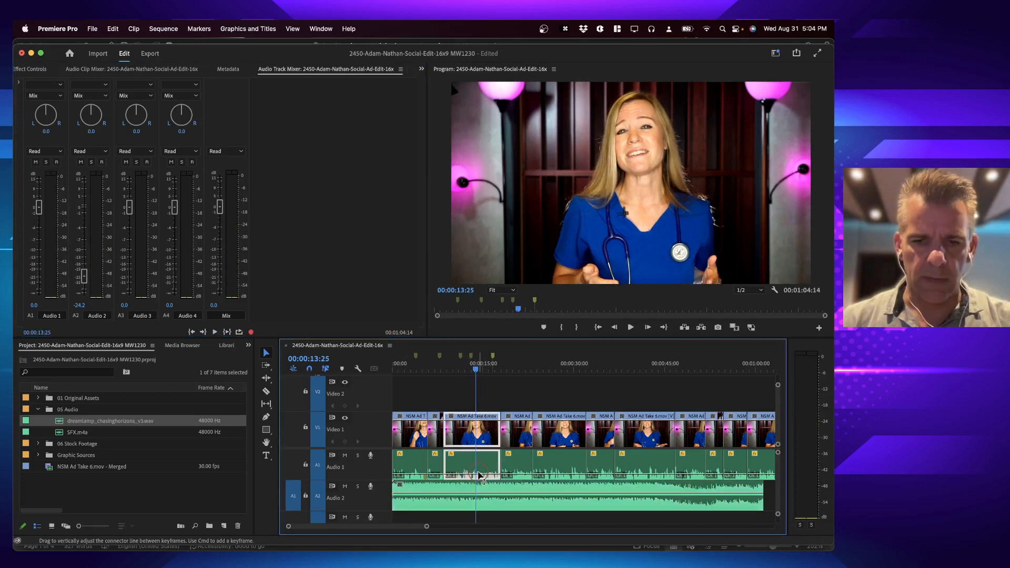
drag(479, 493, 479, 495)
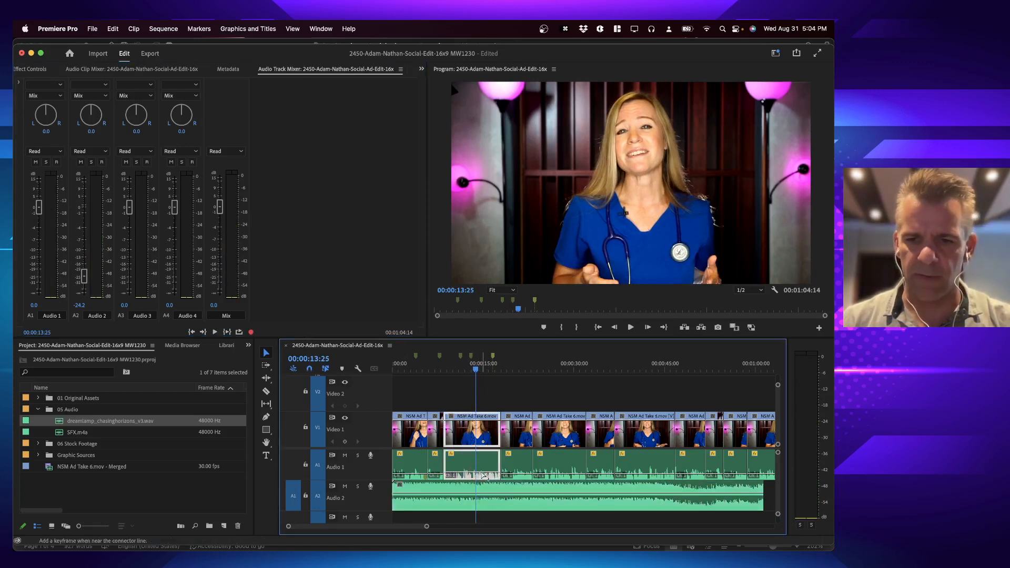
drag(484, 476, 482, 469)
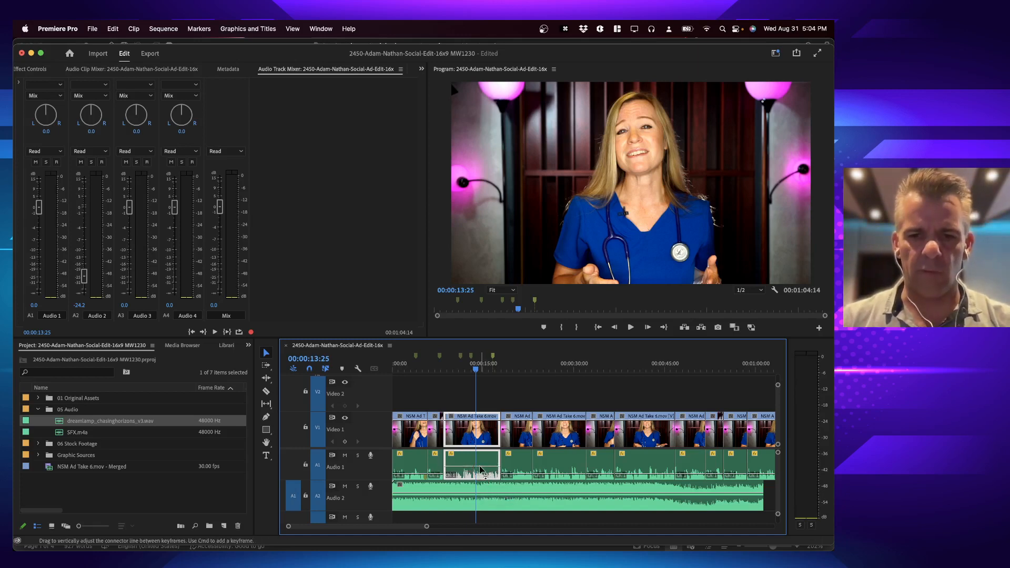
Step: Compare the raised dialog clip with another one on Audio 1 and check the timeline display settings for audio keyframes
click(544, 470)
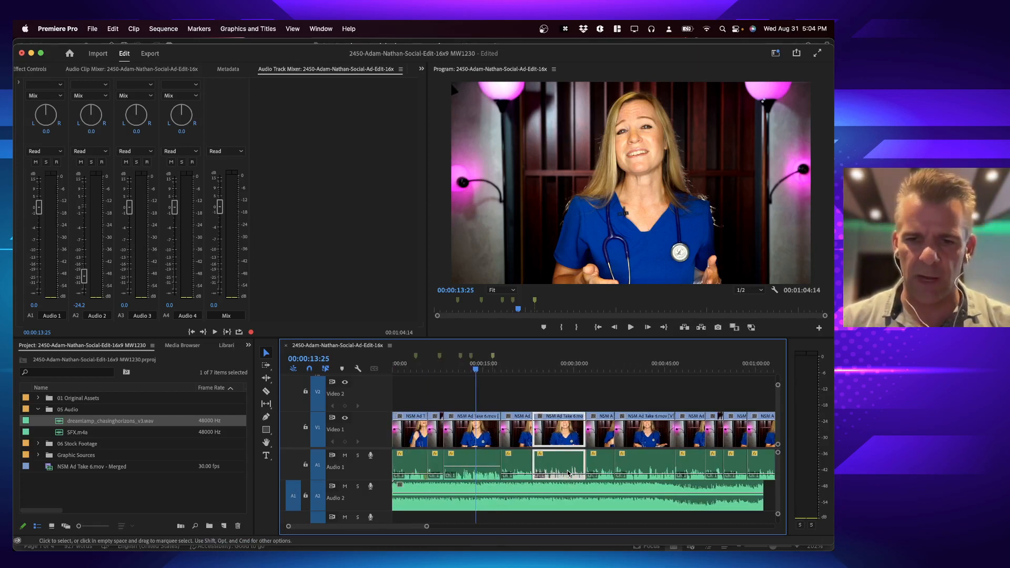
click(482, 472)
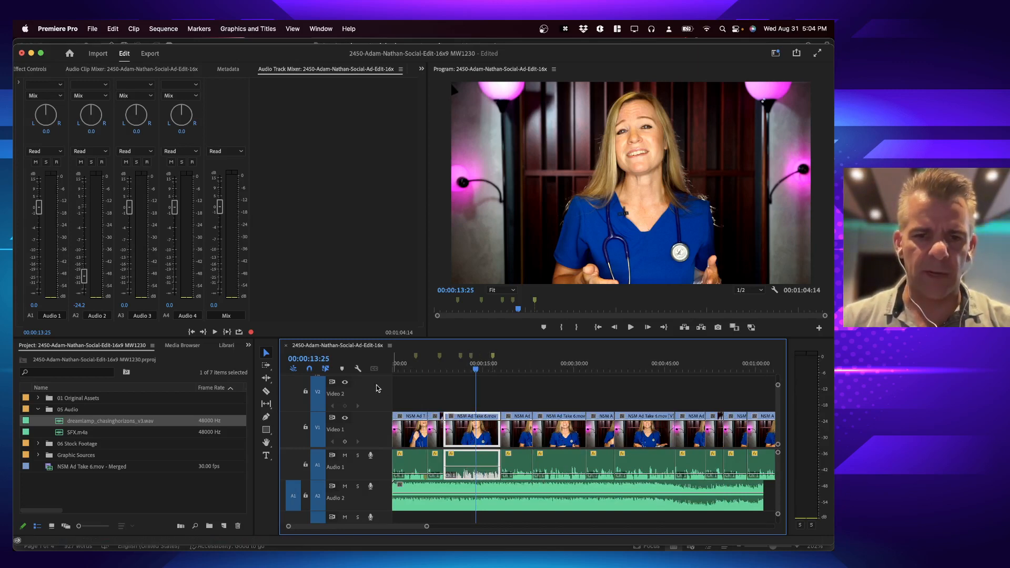
click(357, 369)
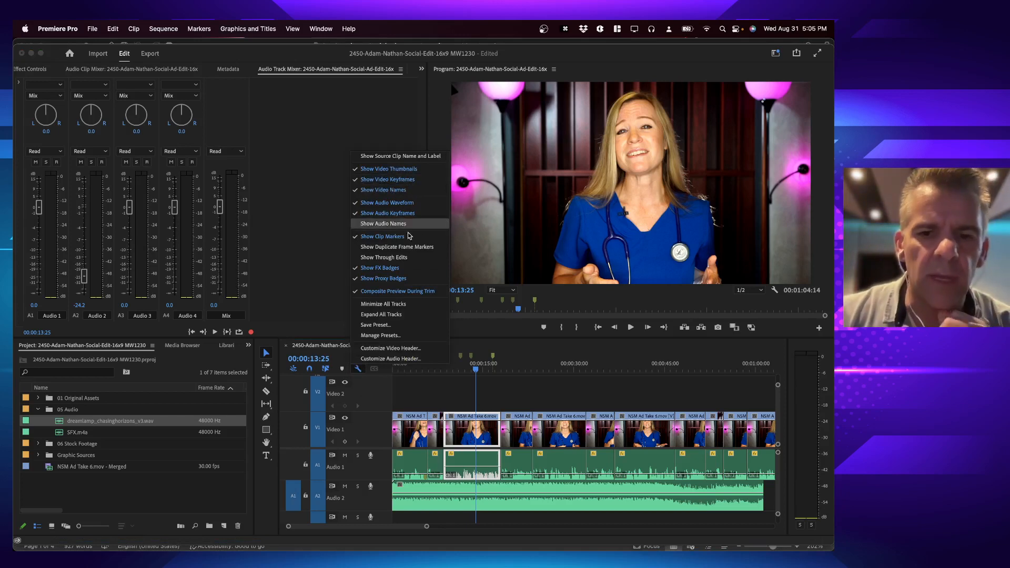
click(479, 474)
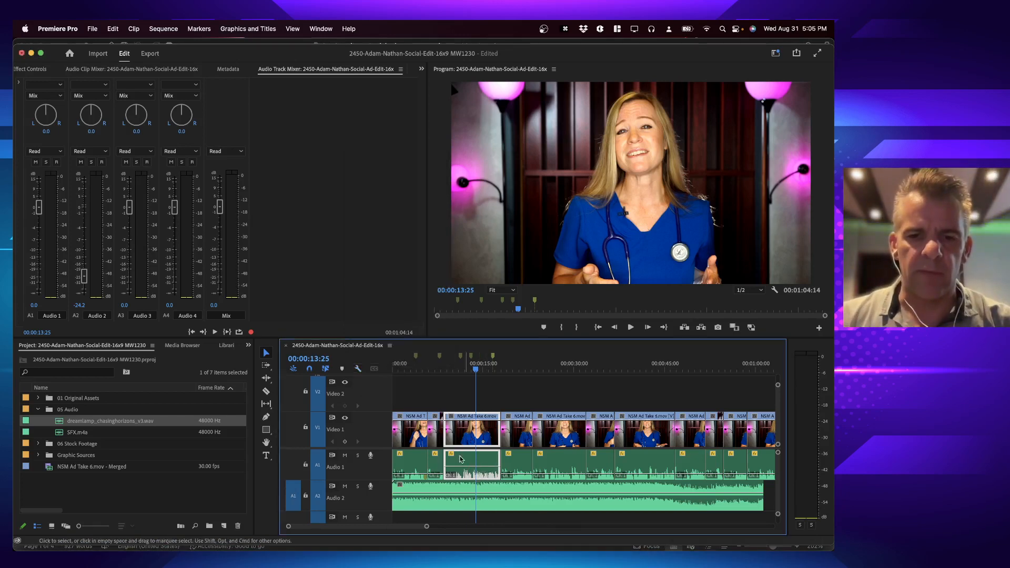
Step: Try lowering the opacity of the Video 1 clip at the playhead with its keyframe line, and undo the change
click(357, 369)
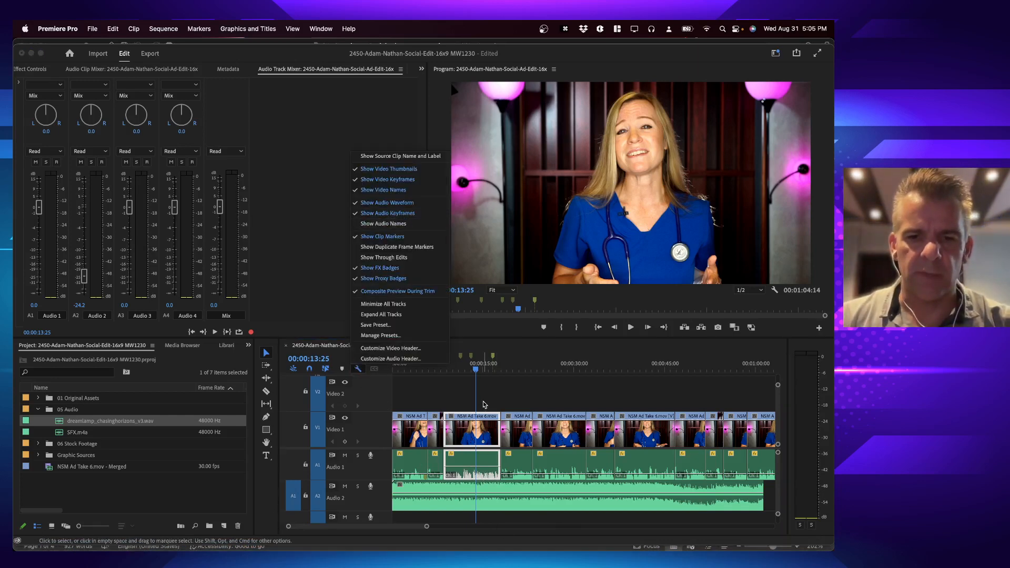
drag(477, 420, 468, 436)
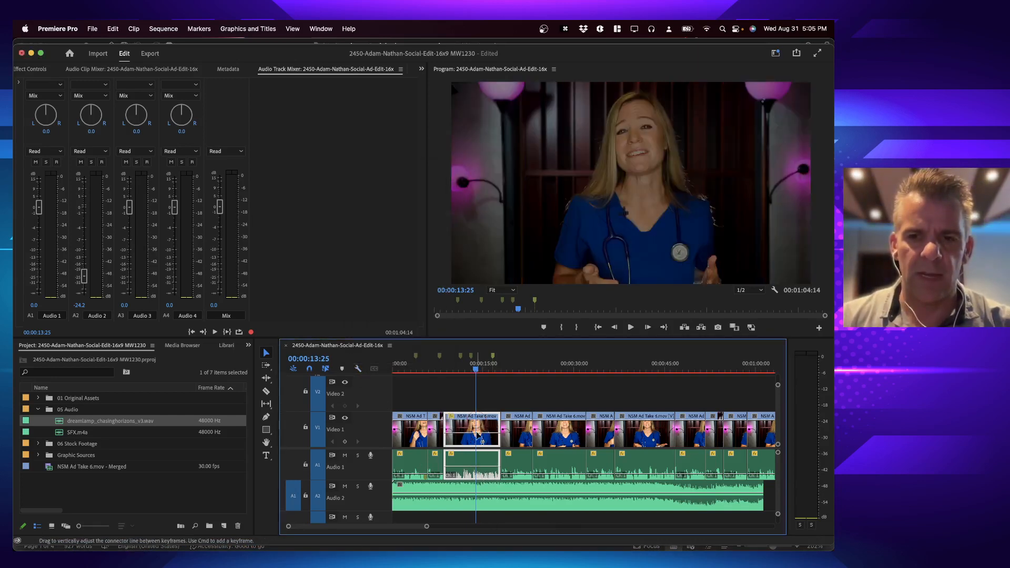
key(super+z)
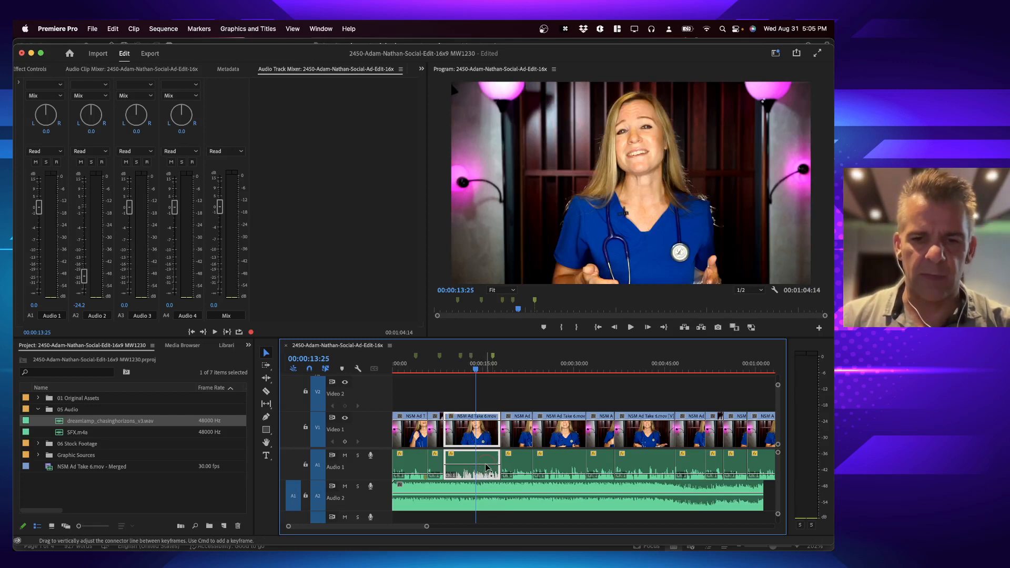
Step: Raise the volume of the Audio 1 dialog clip at the playhead slightly further and copy that clip
drag(486, 466, 487, 465)
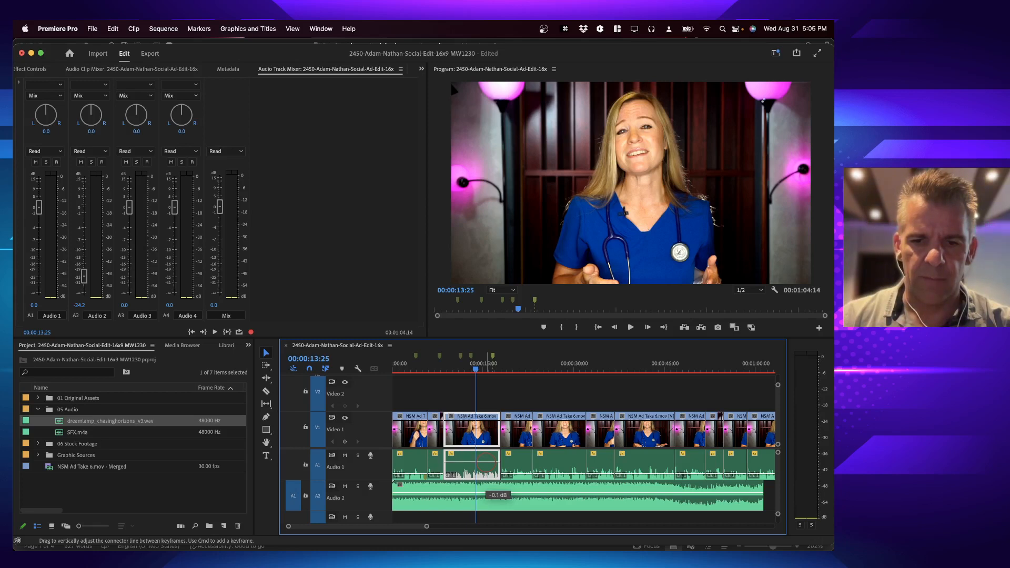
drag(486, 464, 487, 463)
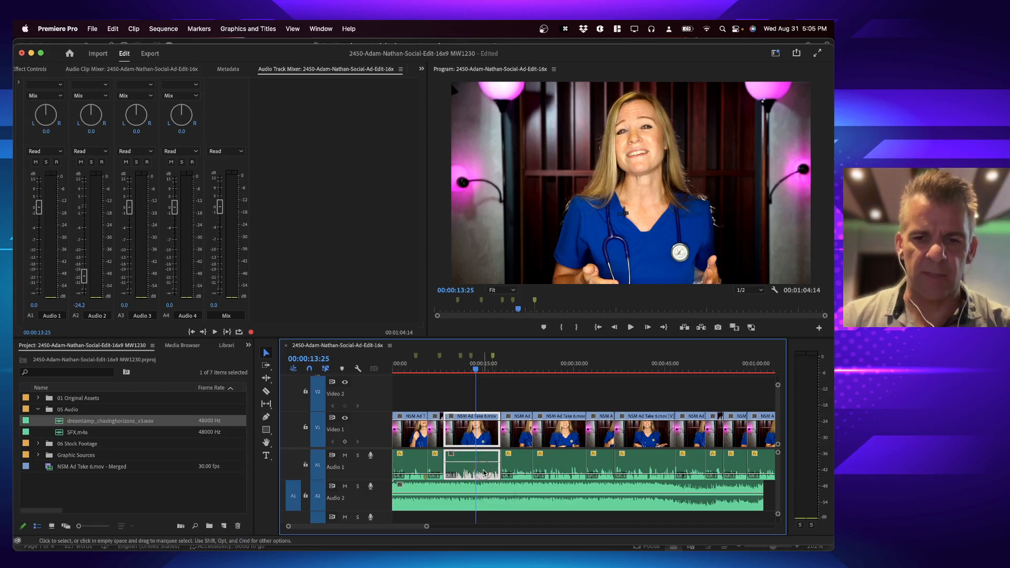
key(backslash)
key(super+c)
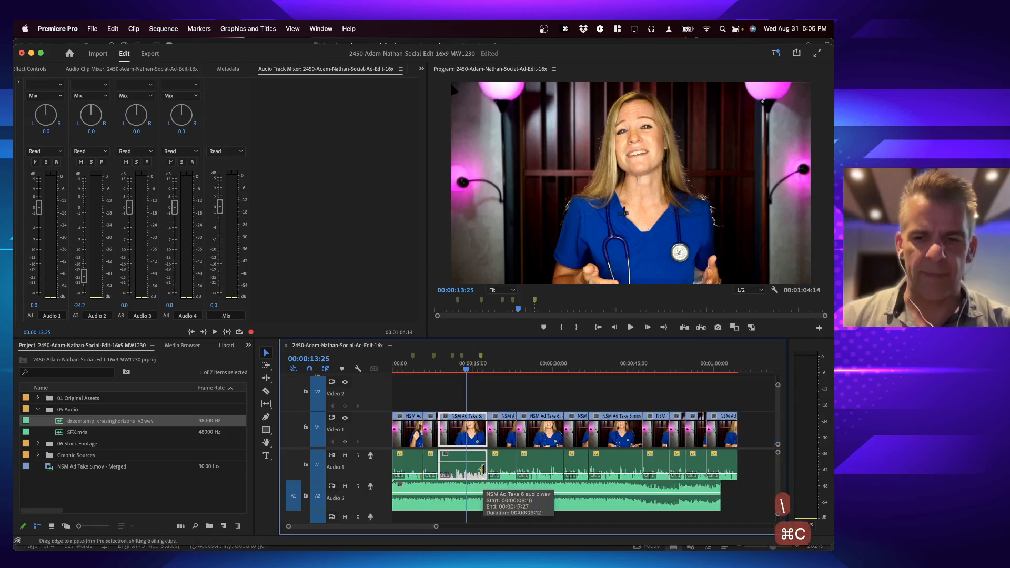
Step: Paste only the Volume, Channel Volume and Panner attributes onto all Video 1 and Audio 1 clips, and play the result
drag(761, 463, 381, 470)
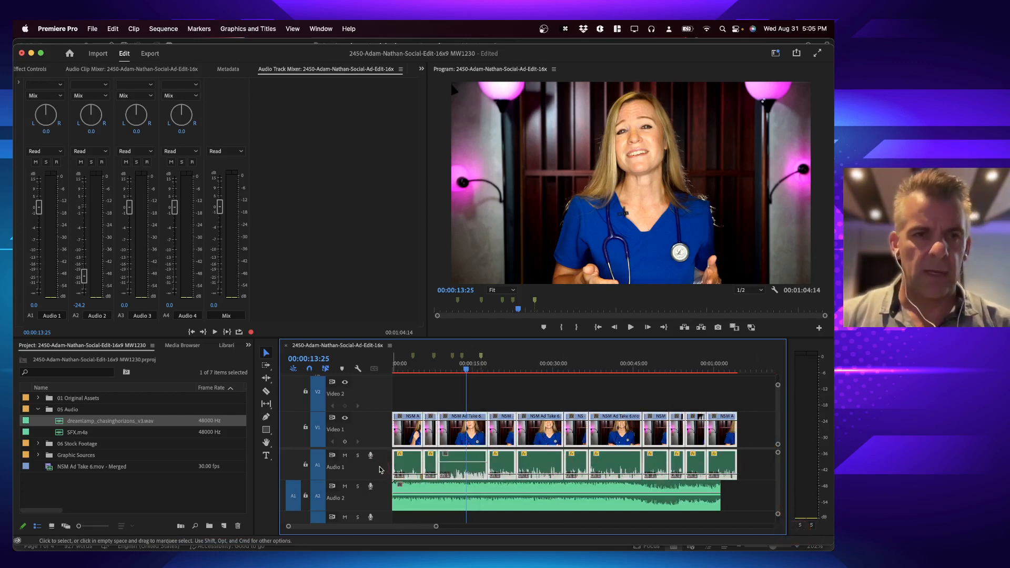
click(112, 28)
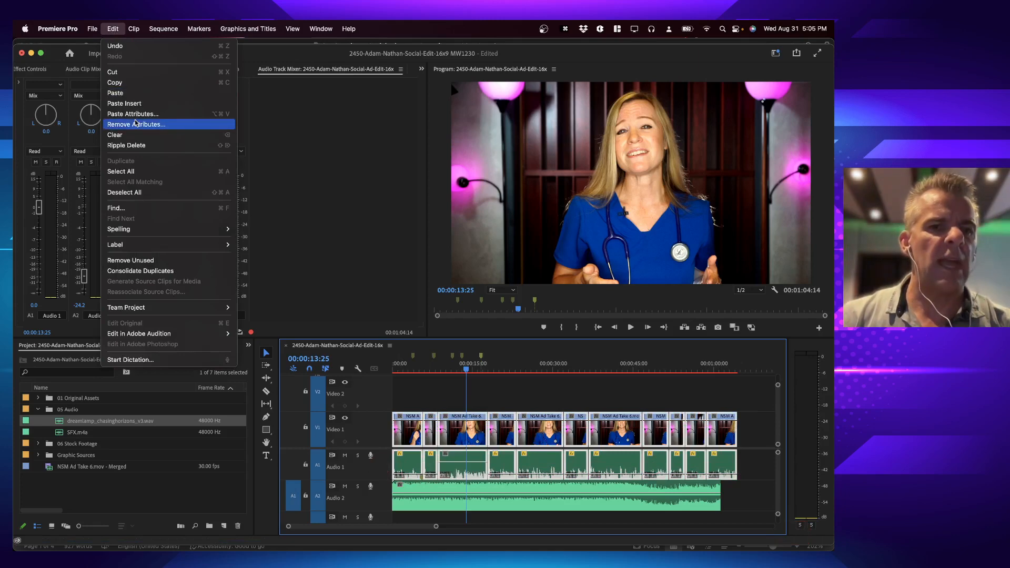
click(326, 135)
key(alt+super+v)
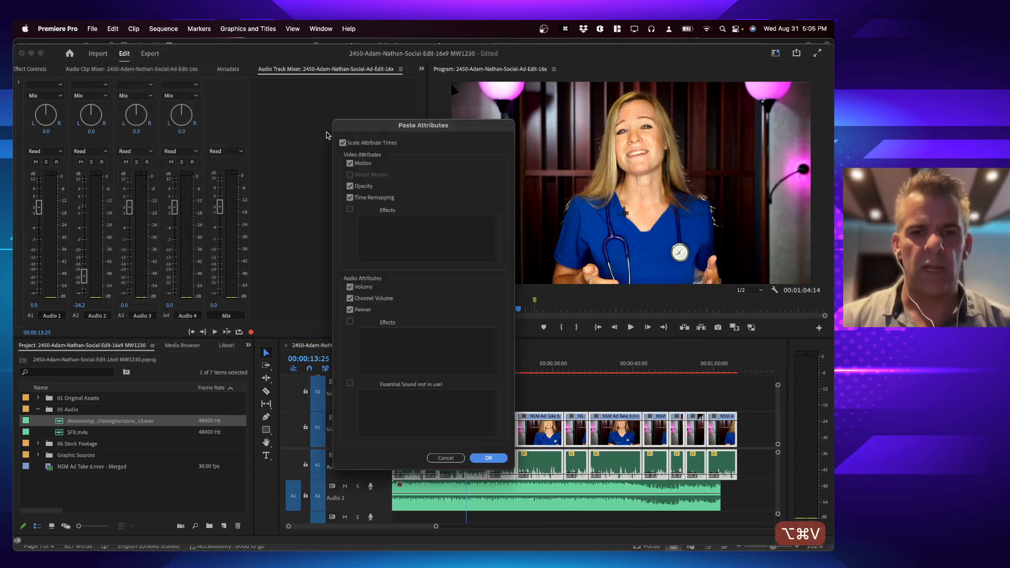
click(350, 164)
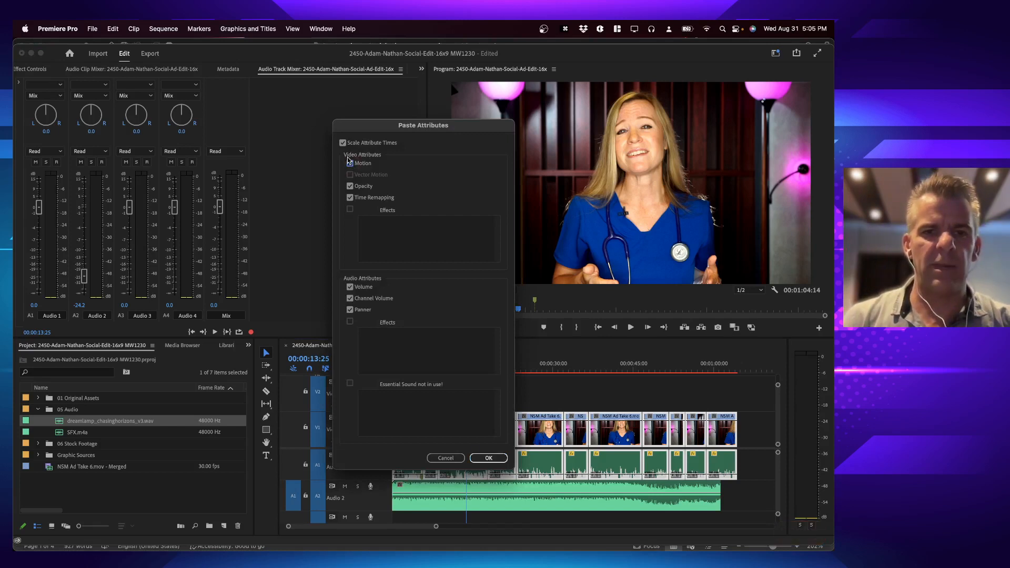
click(350, 198)
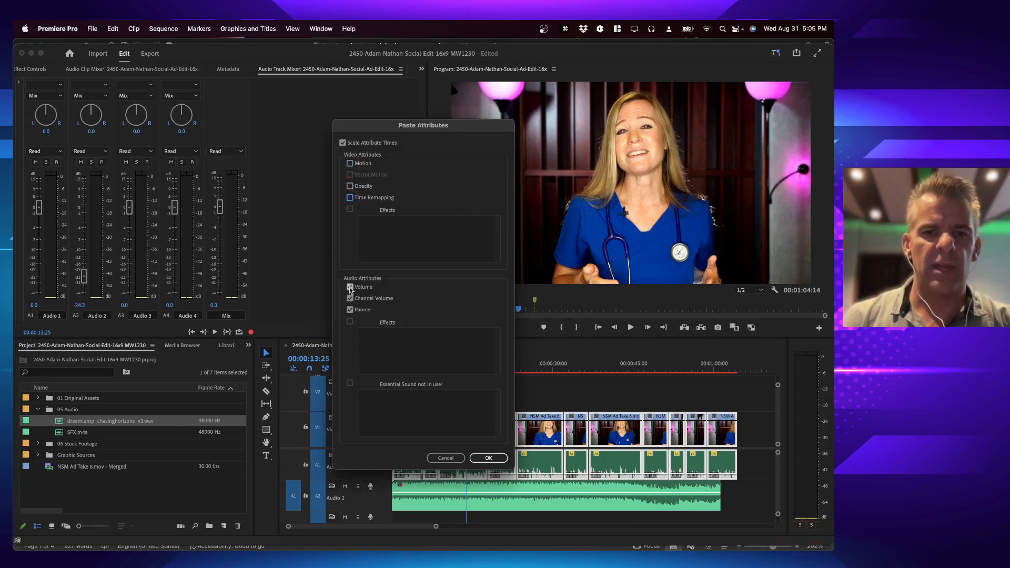
drag(470, 128, 200, 124)
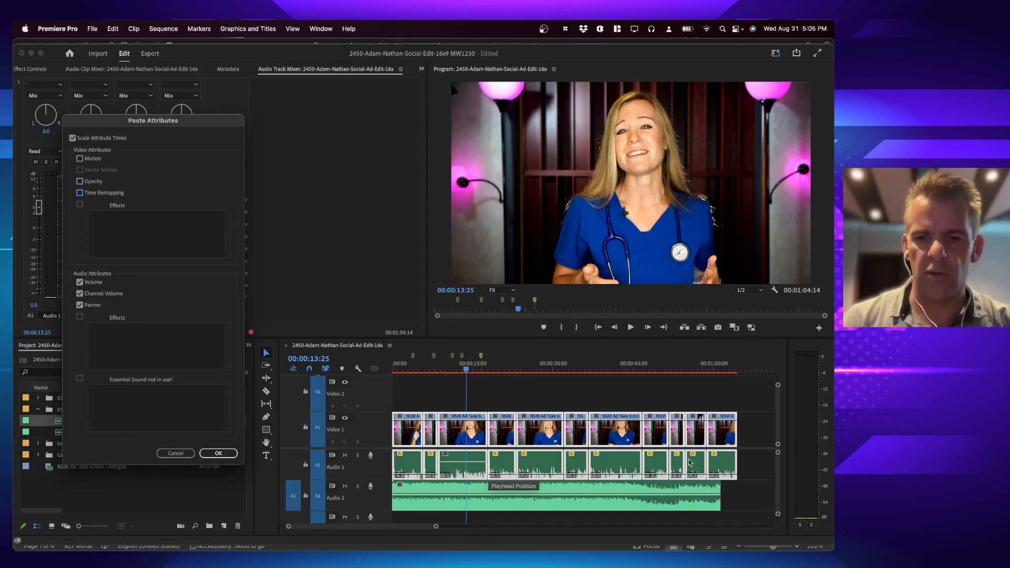
click(218, 454)
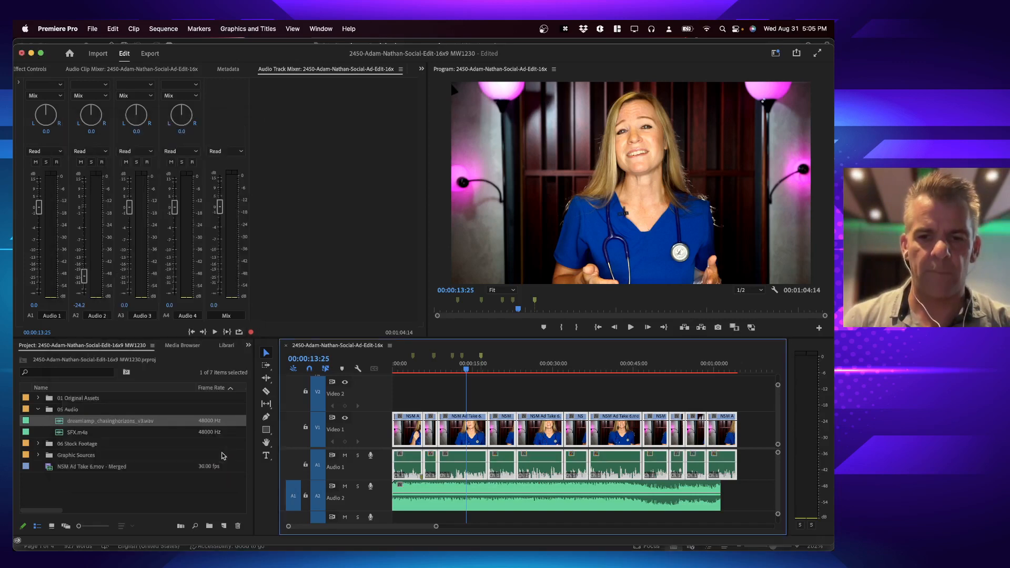
key(space)
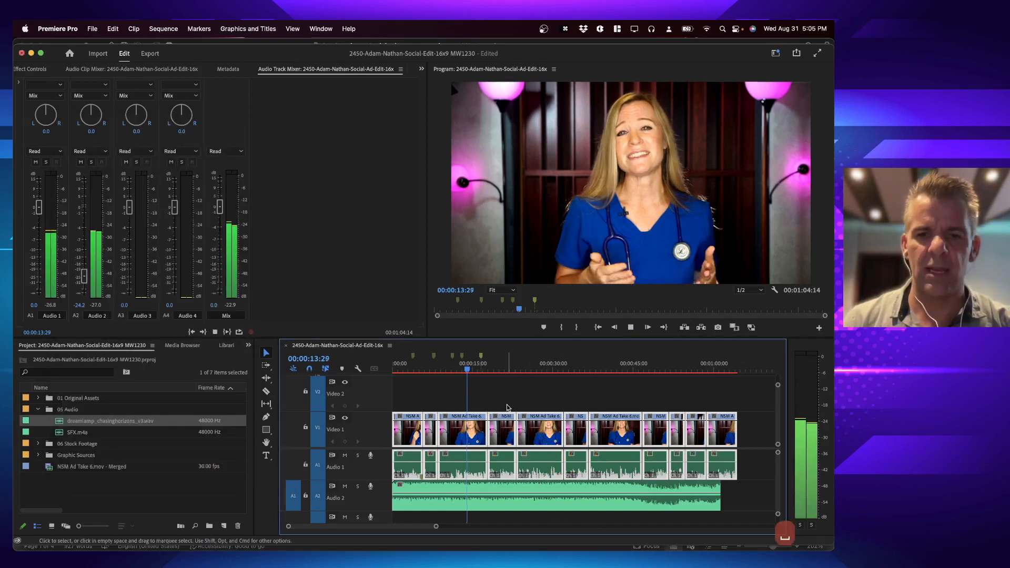
Step: Check the dialog and music level instructions in the Word document, and play the sequence in Premiere Pro to examine the track meters
key(space)
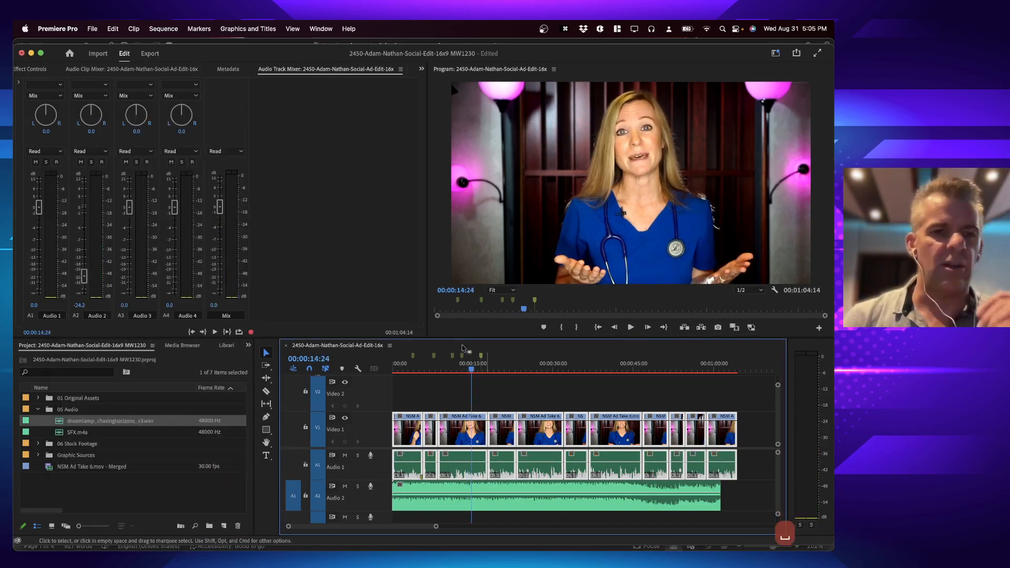
key(super+Tab)
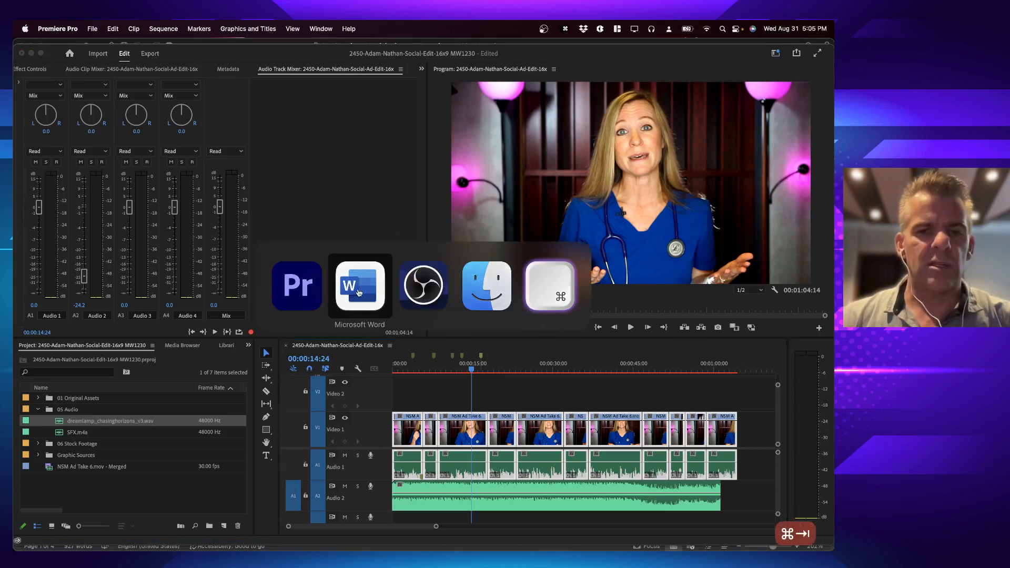
click(359, 293)
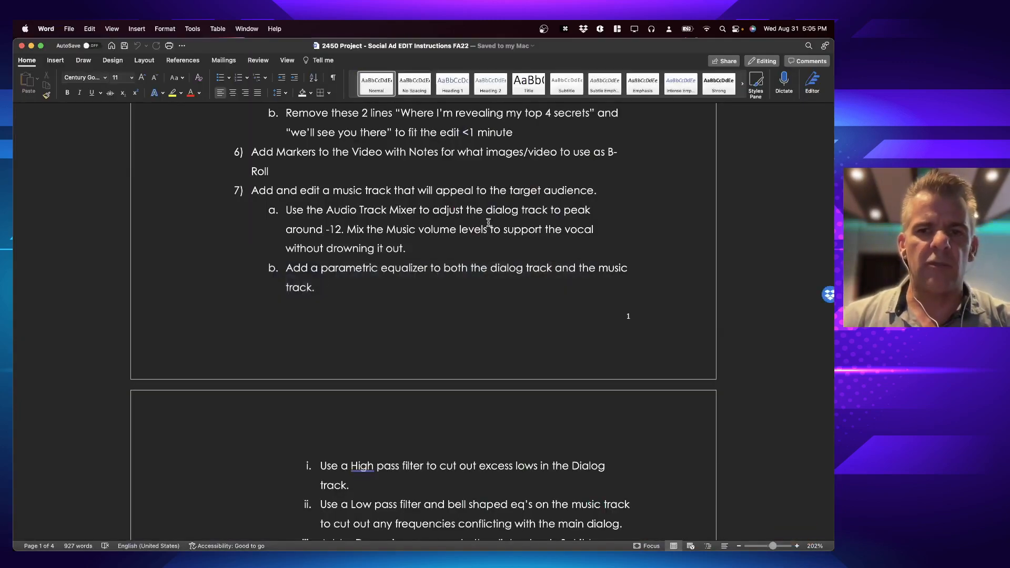
key(super+Tab)
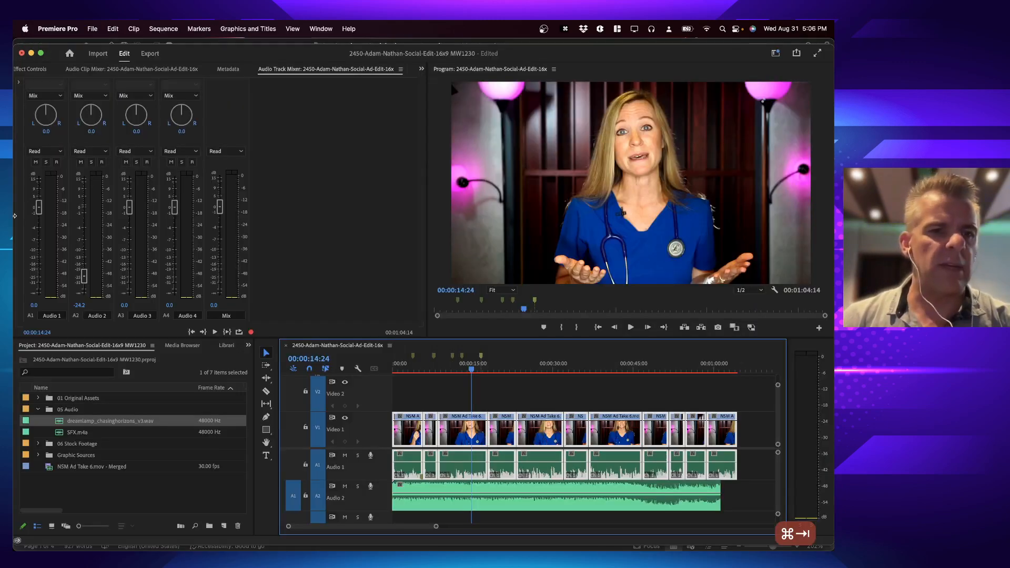
key(space)
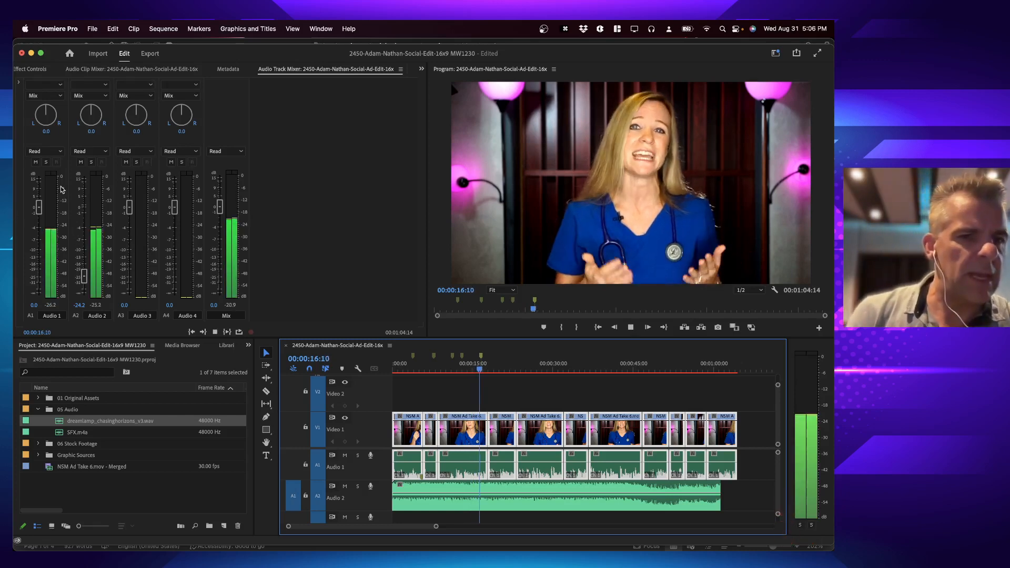
key(space)
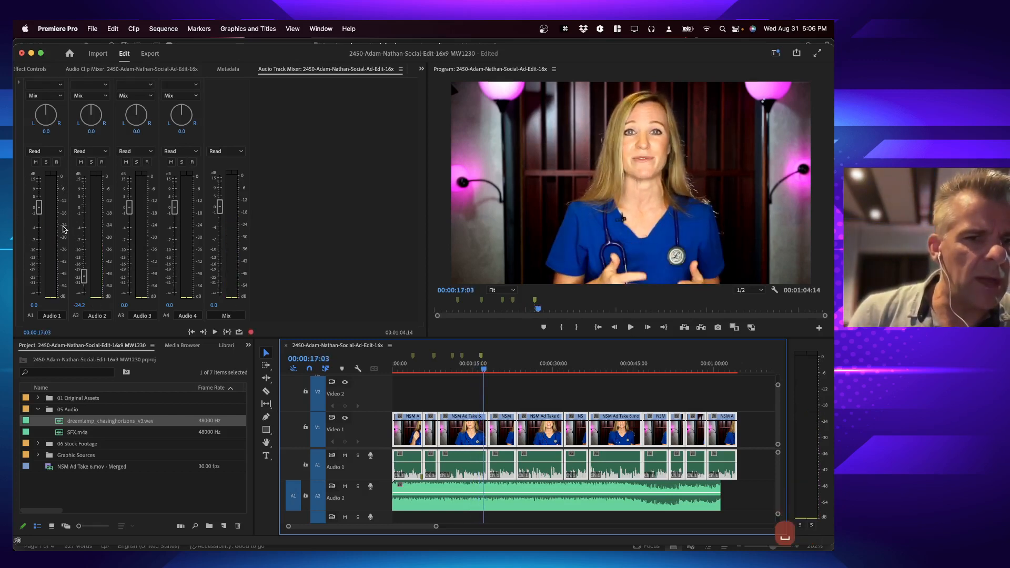
Step: Rename the Audio 1 track to Dialog
right_click(335, 474)
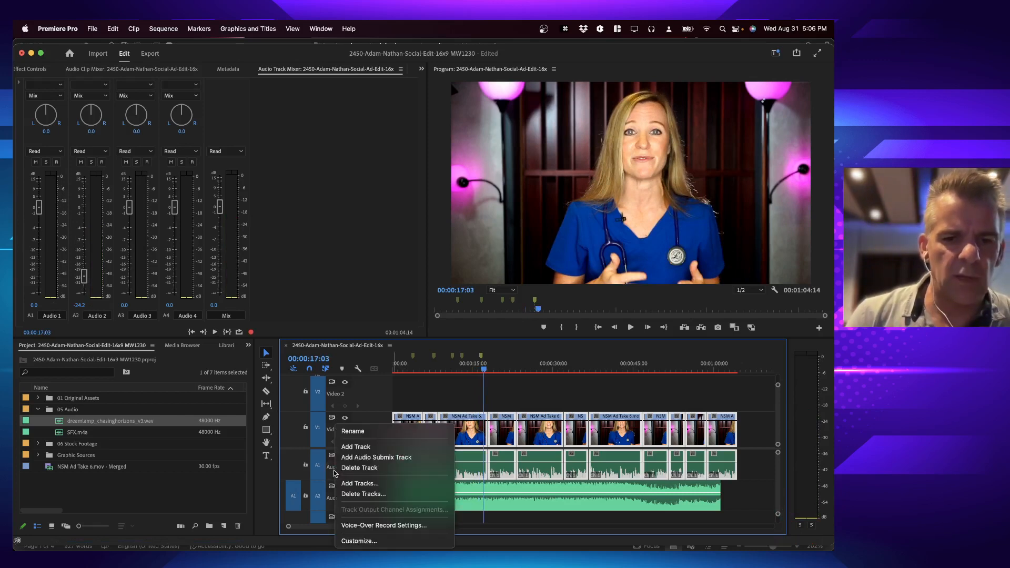
click(382, 432)
text(Dialog)
key(Return)
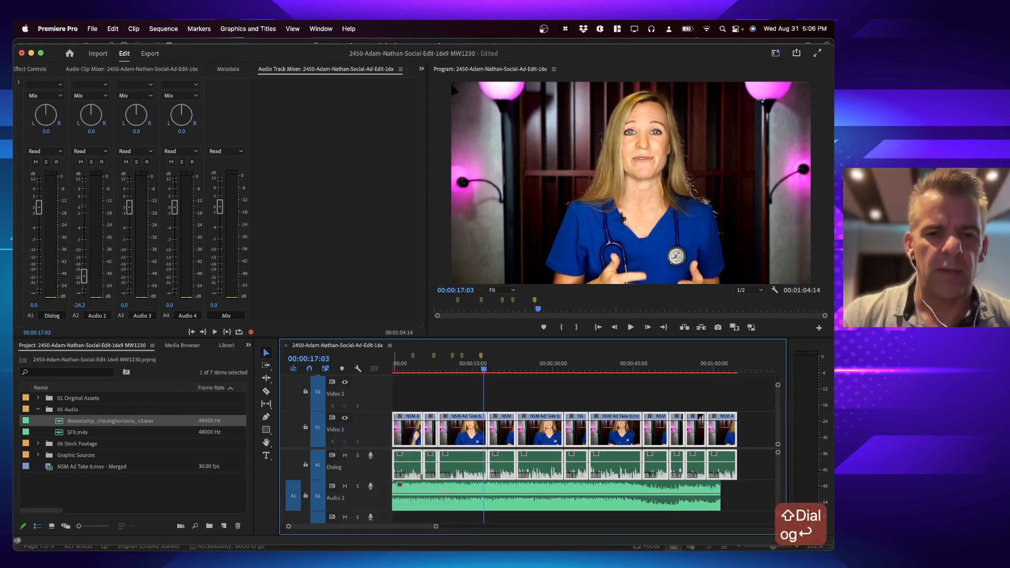
Step: Rename the Audio 2 track to Music and briefly play the sequence
right_click(337, 502)
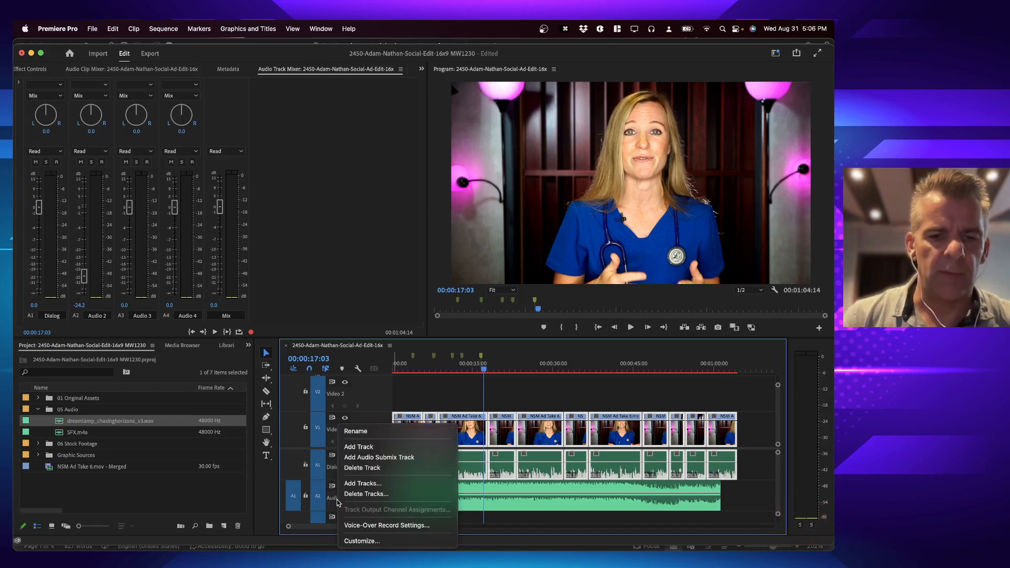
click(385, 432)
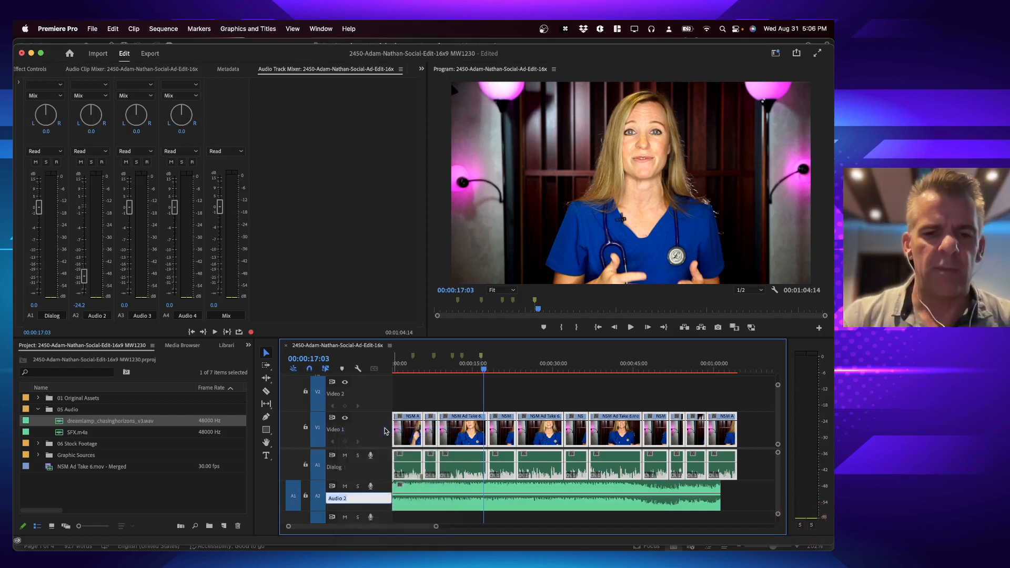
text(Music)
key(Return)
key(space)
key(space)
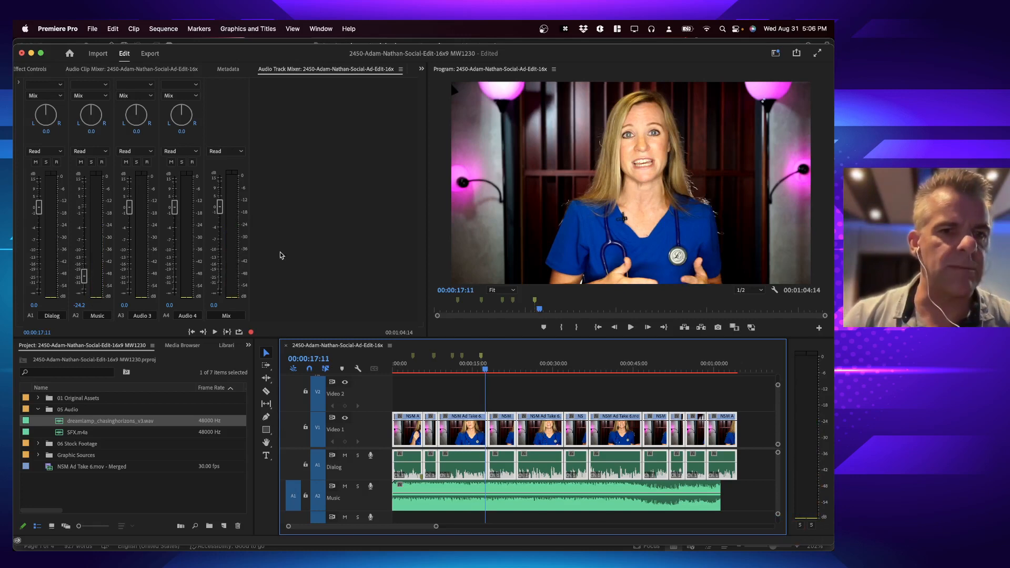
Step: Lower the Music track's mixer level to -47.6 dB, and try the Dialog level at 3.0 and -0.9 dB before returning it to 0.0
click(306, 227)
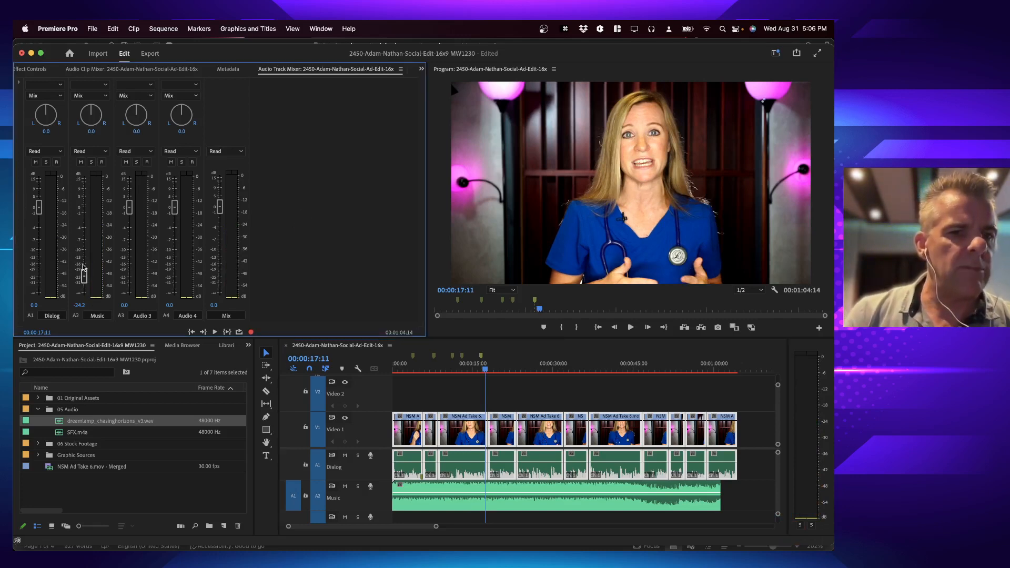
drag(84, 277, 84, 289)
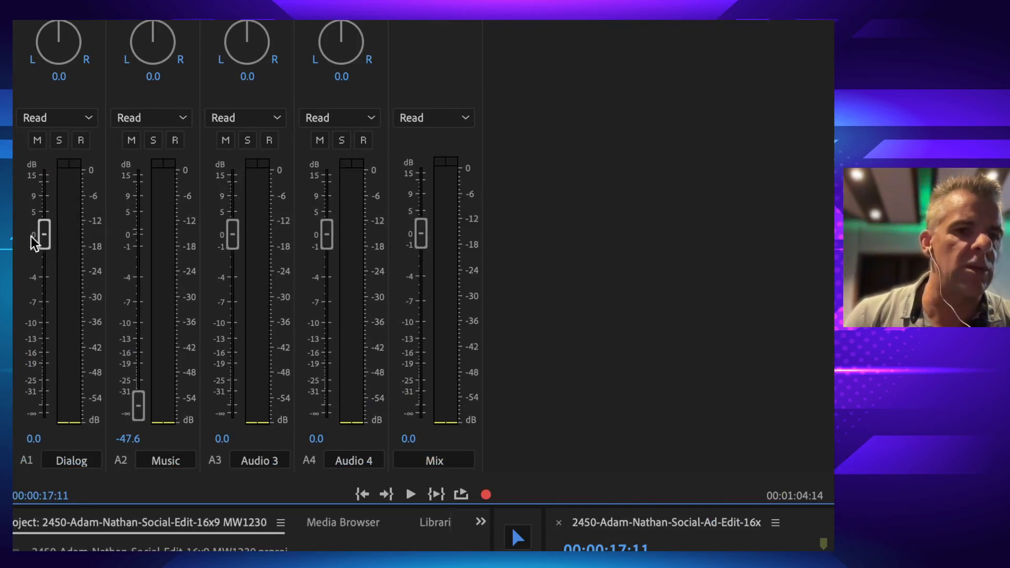
drag(44, 241, 36, 239)
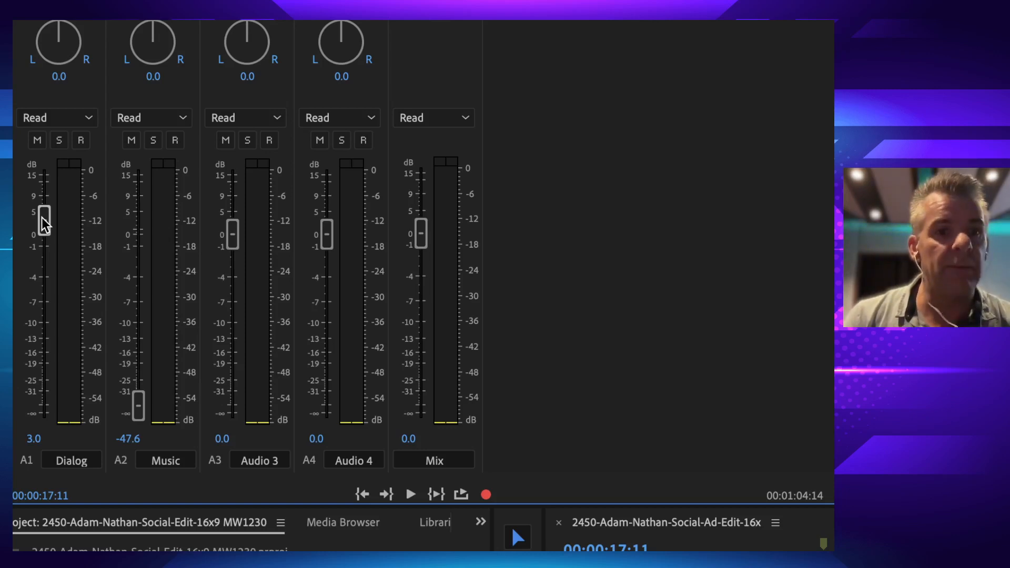
drag(42, 220, 32, 242)
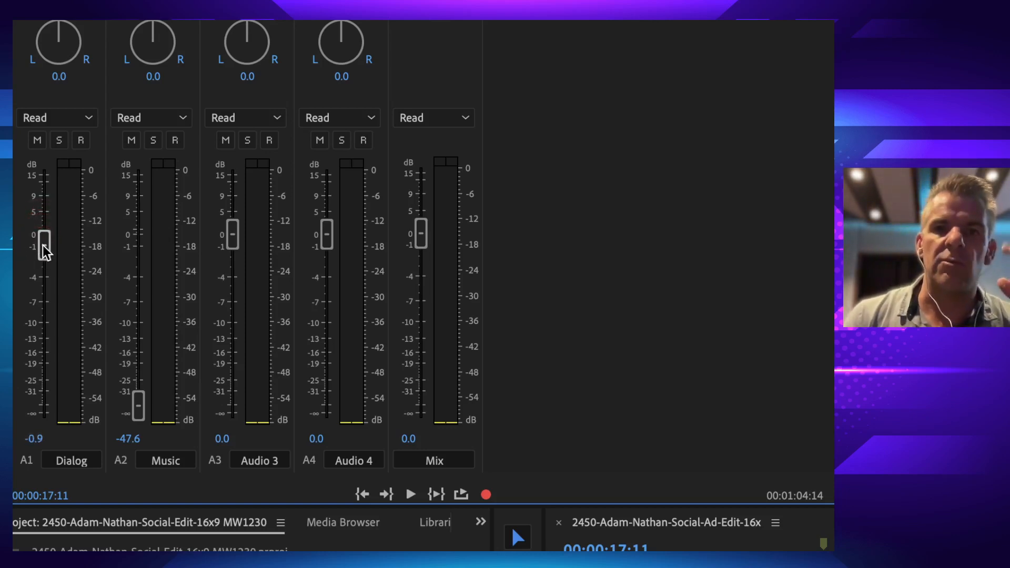
mouse_move(42, 242)
mouse_down()
mouse_move(47, 299)
mouse_move(45, 233)
mouse_up()
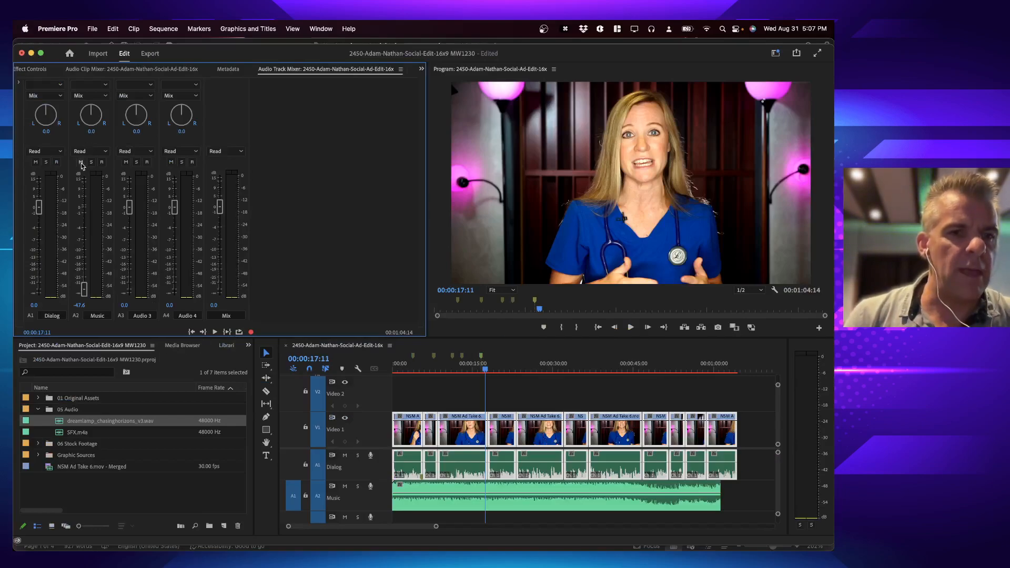
Step: Mute the Music track, play the dialog alone and raise the Dialog track's mixer level to 3.7 dB
click(80, 163)
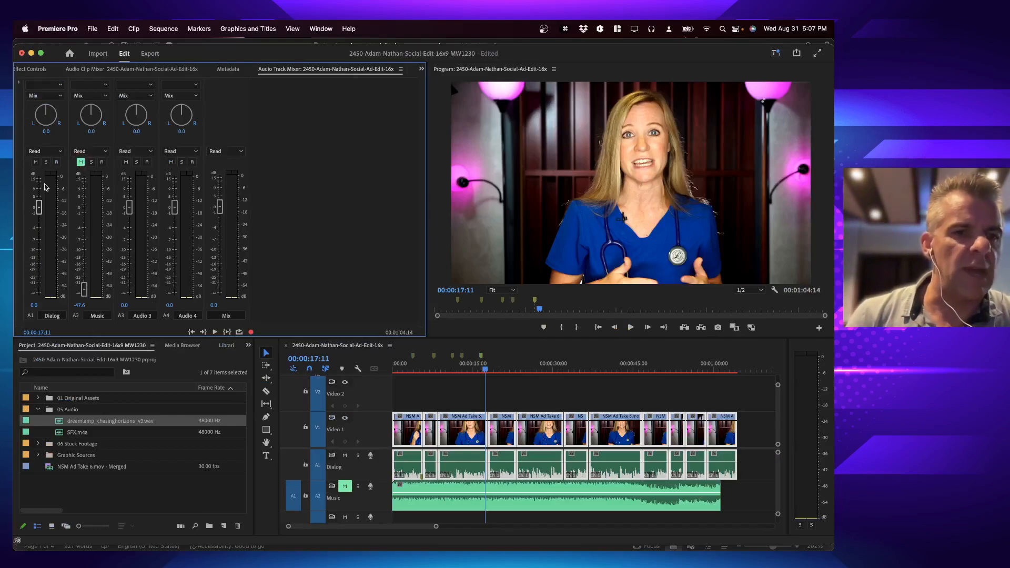
key(space)
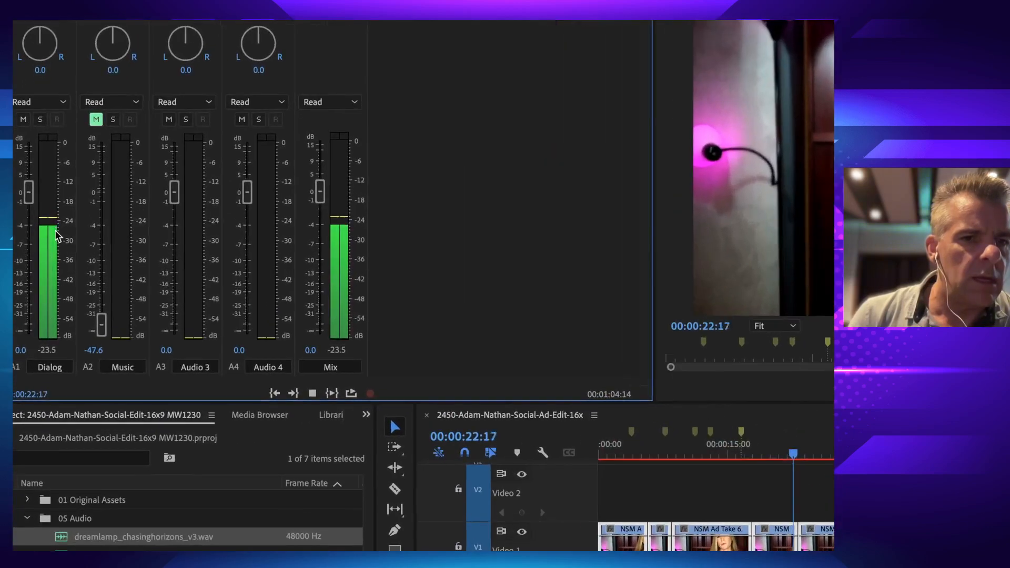
key(space)
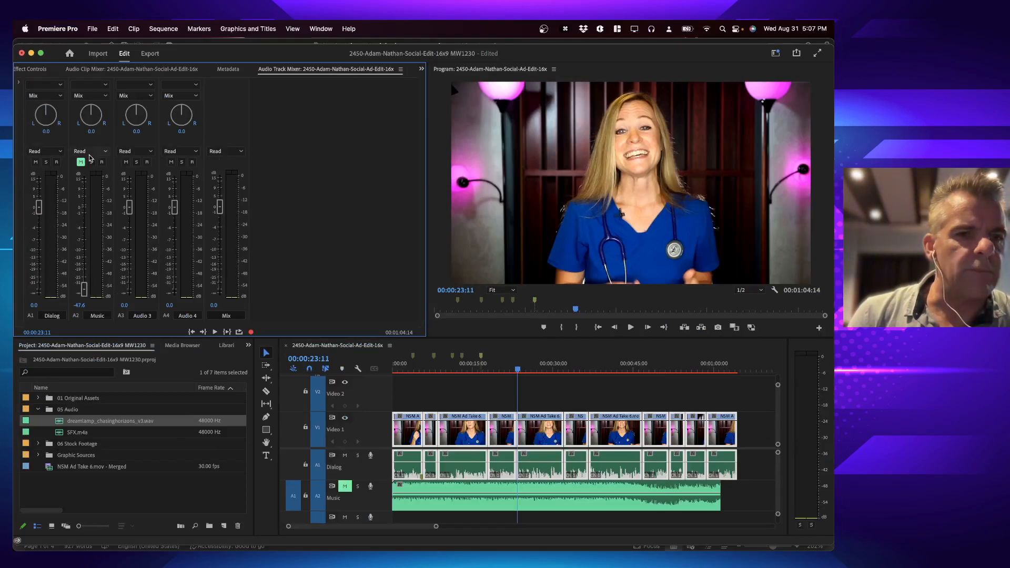
key(space)
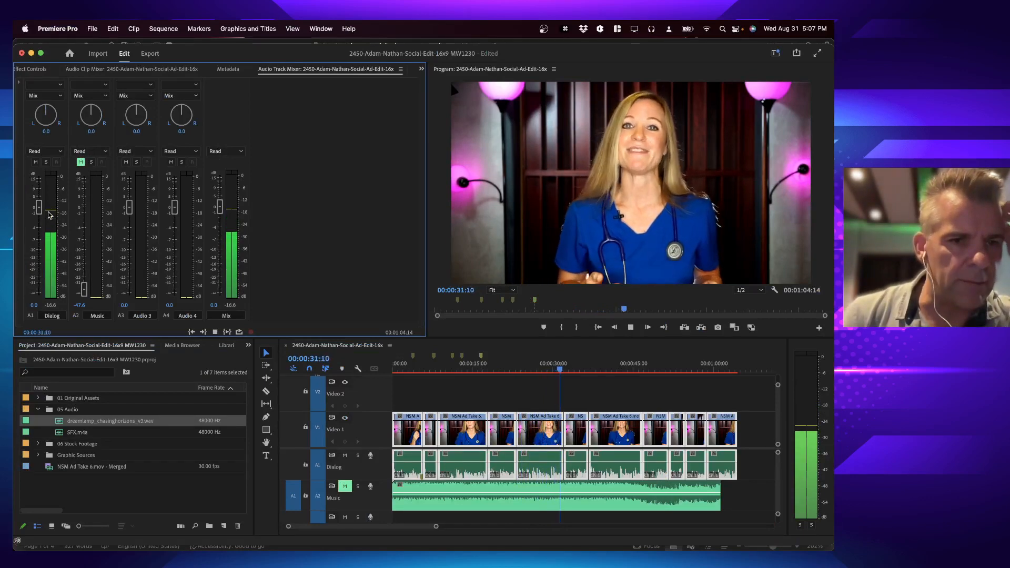
drag(39, 207, 38, 200)
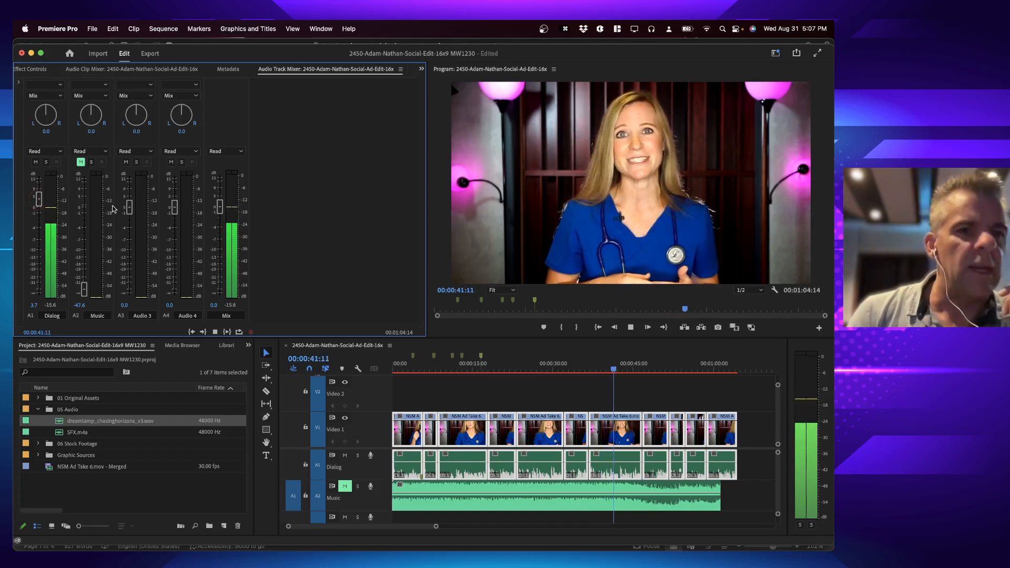
key(space)
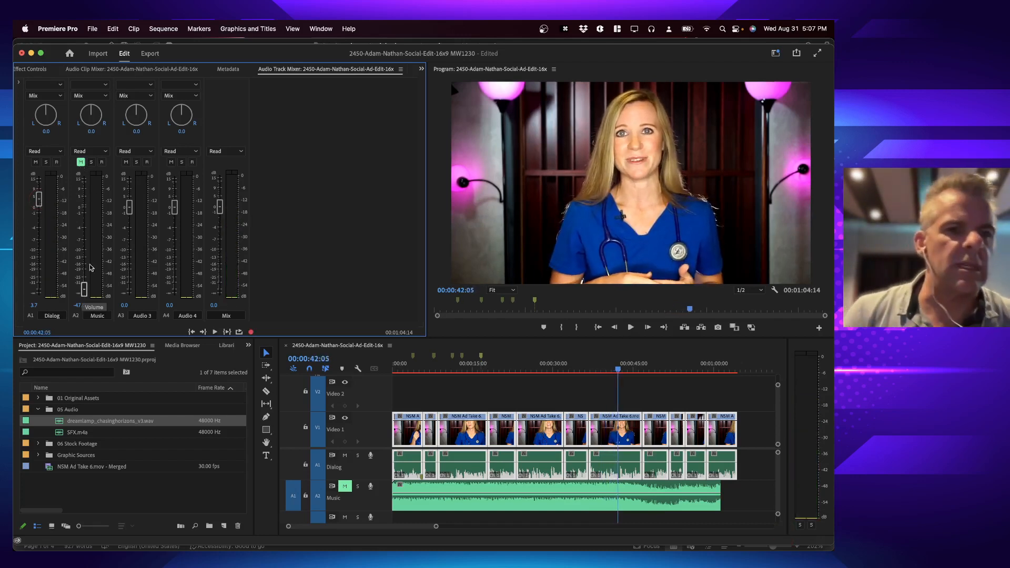
Step: Unmute the Music track and raise its mixer level to -31.7 dB while the sequence plays
click(81, 161)
key(space)
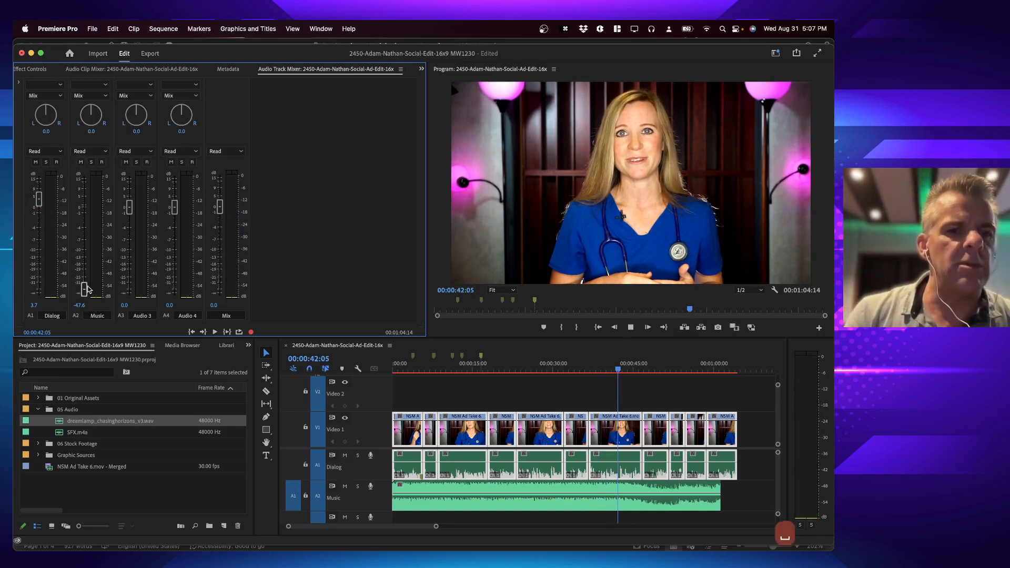
drag(85, 289, 85, 285)
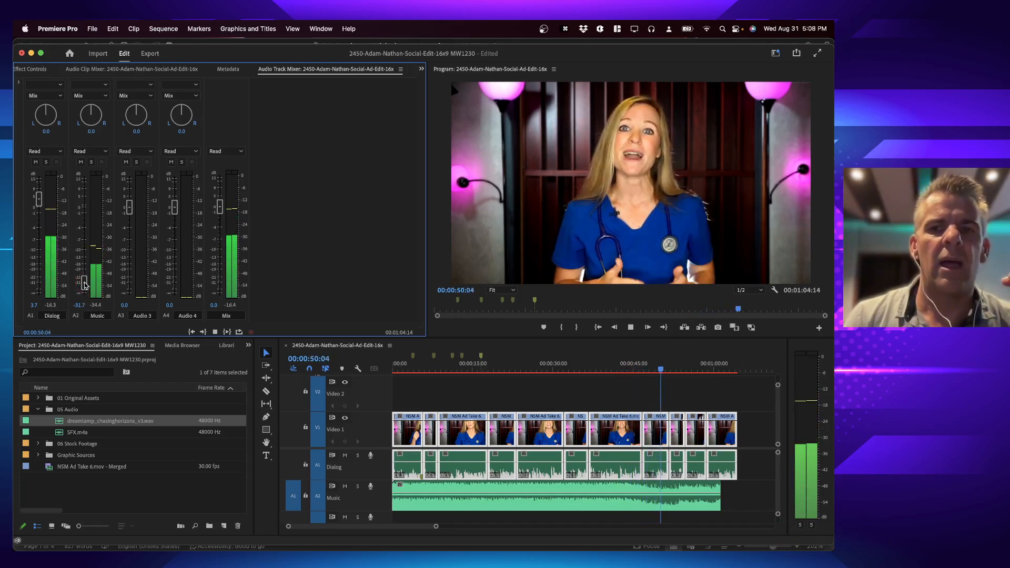
key(space)
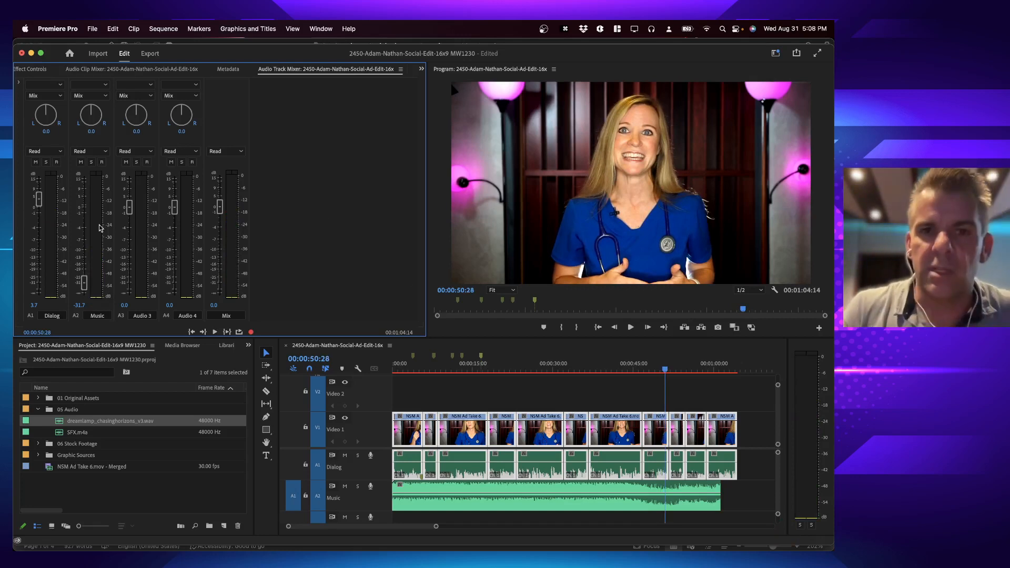
Step: Try the Music track at a loud -4.9 dB against the dialog during playback
drag(84, 283, 88, 234)
key(space)
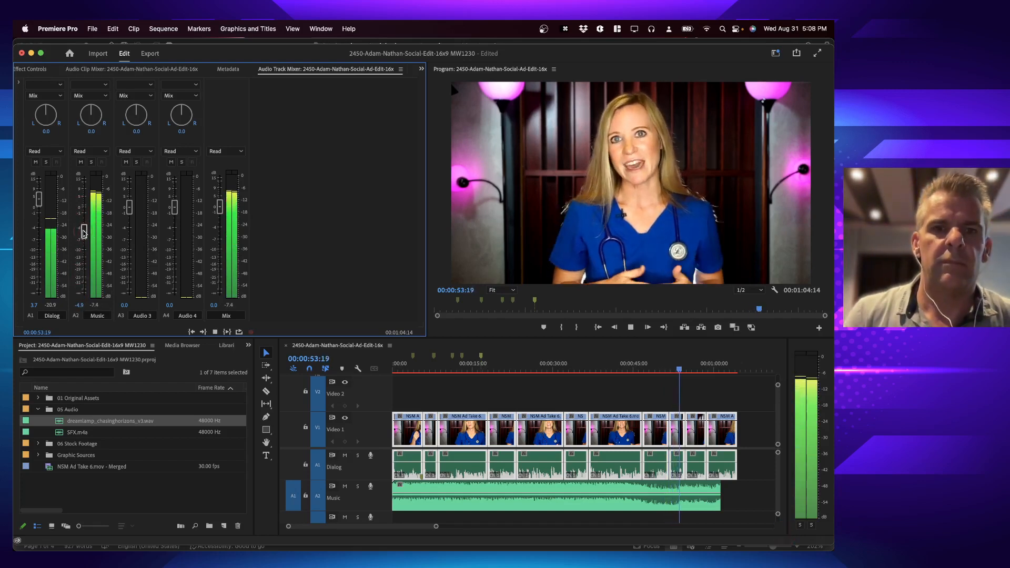
Step: Set the Music track's mixer level to -28.0 dB, listen to the balance and save the project
drag(88, 234, 87, 283)
key(space)
key(space)
key(space)
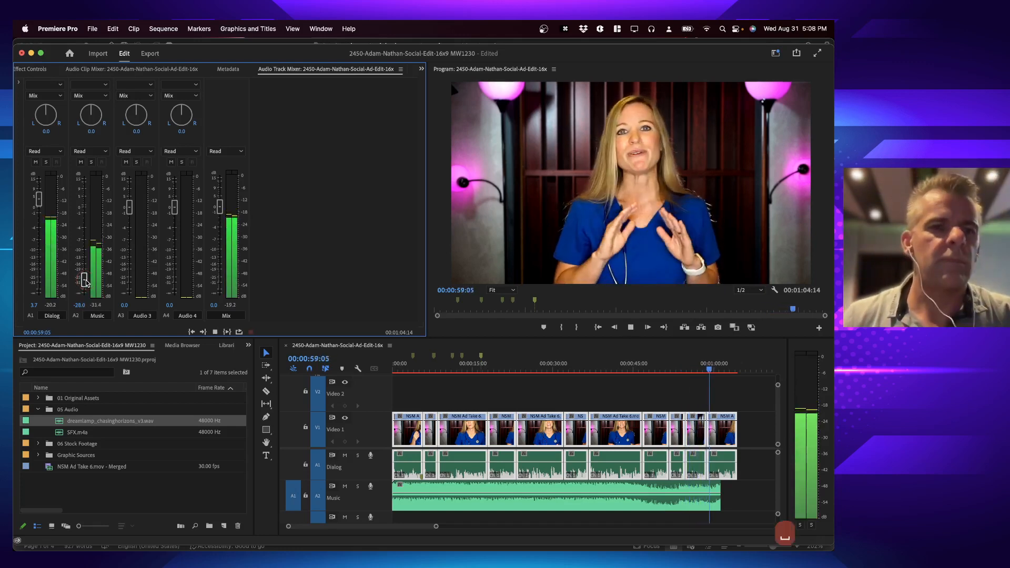
key(super+s)
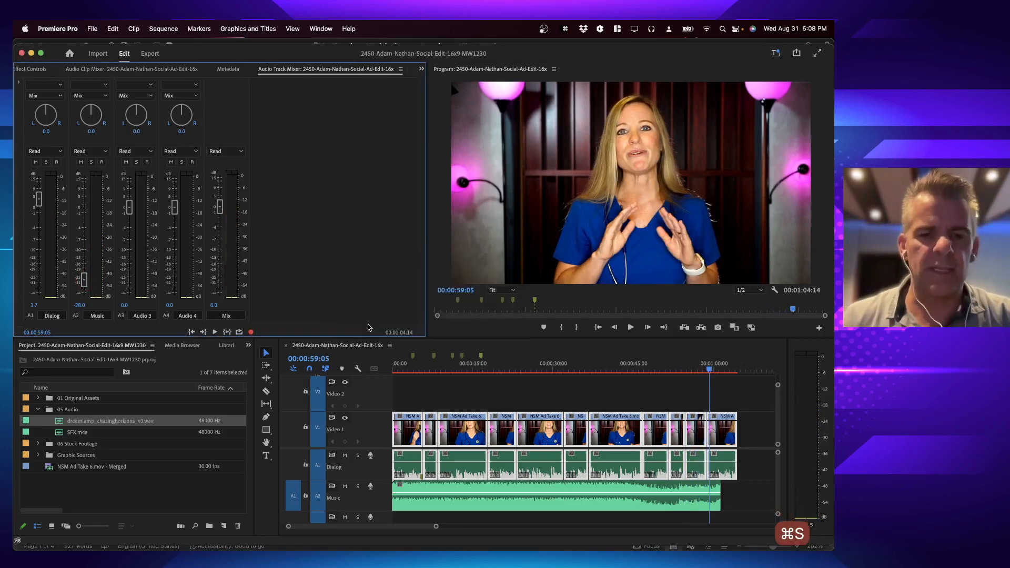
Step: Reread the audio instructions in Word, and display the Essential Sound editing options in Premiere Pro
key(super+Tab)
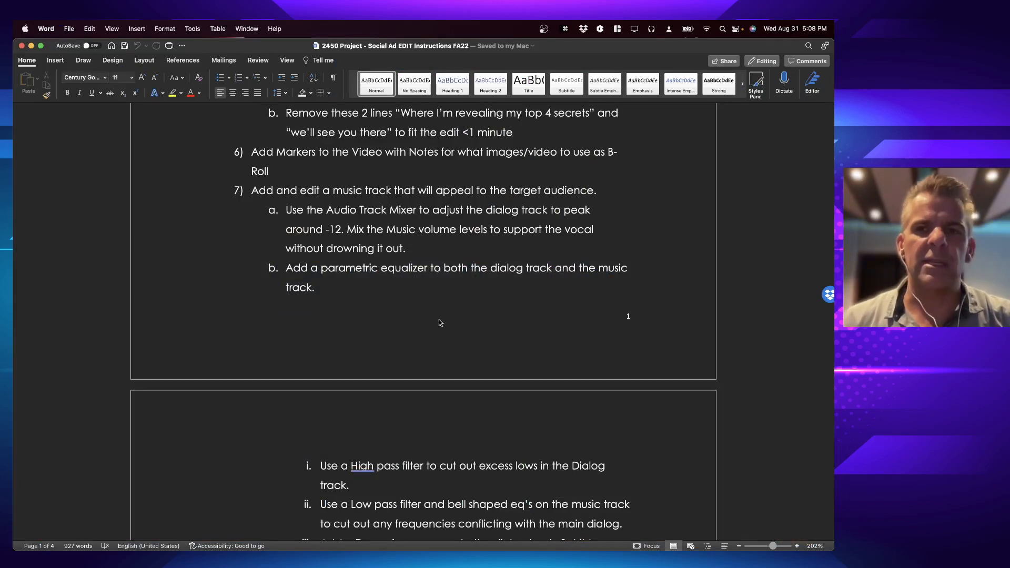
key(super+Tab)
click(319, 29)
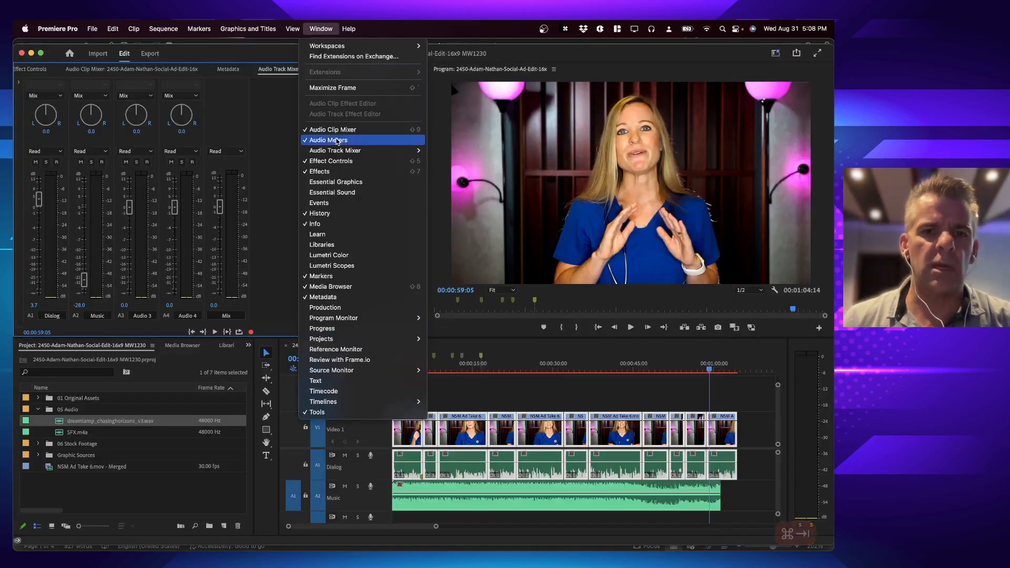
click(345, 192)
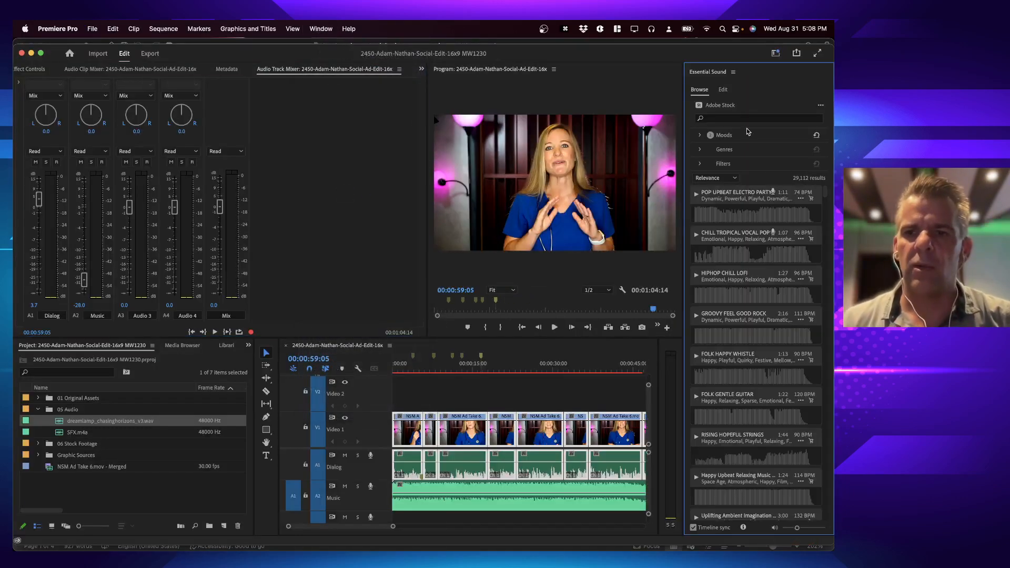
click(726, 91)
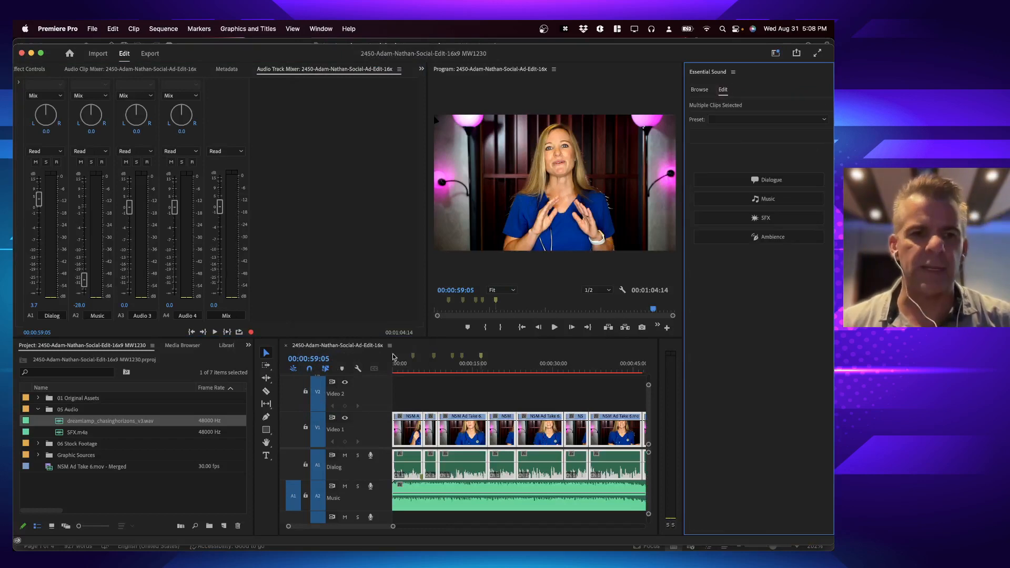
Step: Deselect all timeline clips, and switch to Word to read the parametric equalizer instructions
click(517, 383)
key(minus)
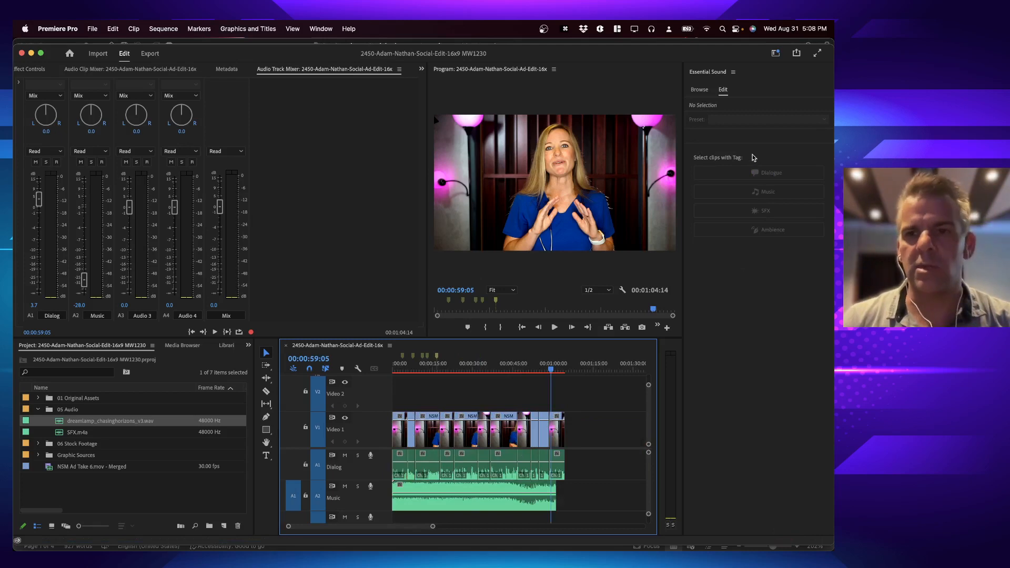
click(347, 287)
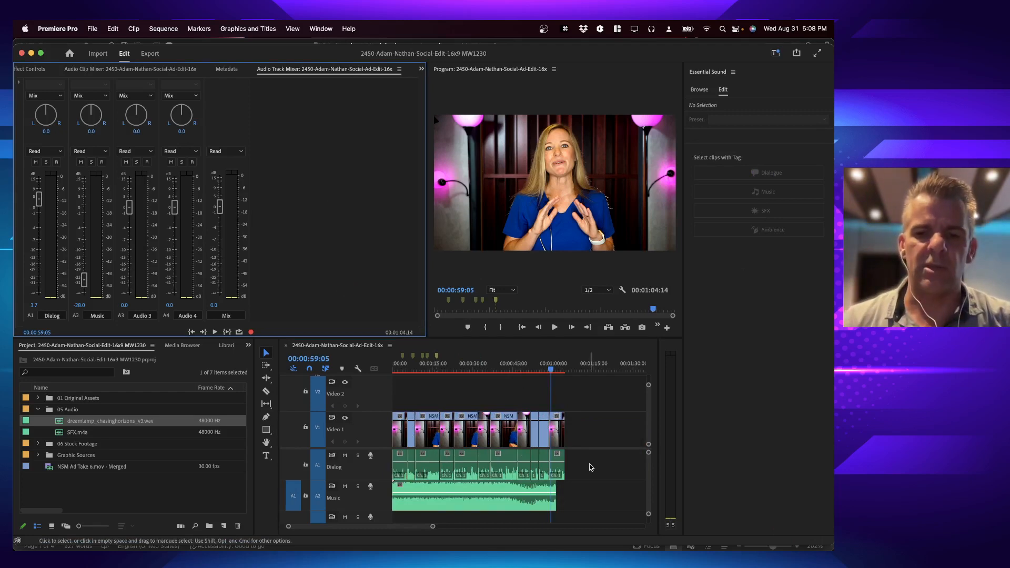
key(super+Tab)
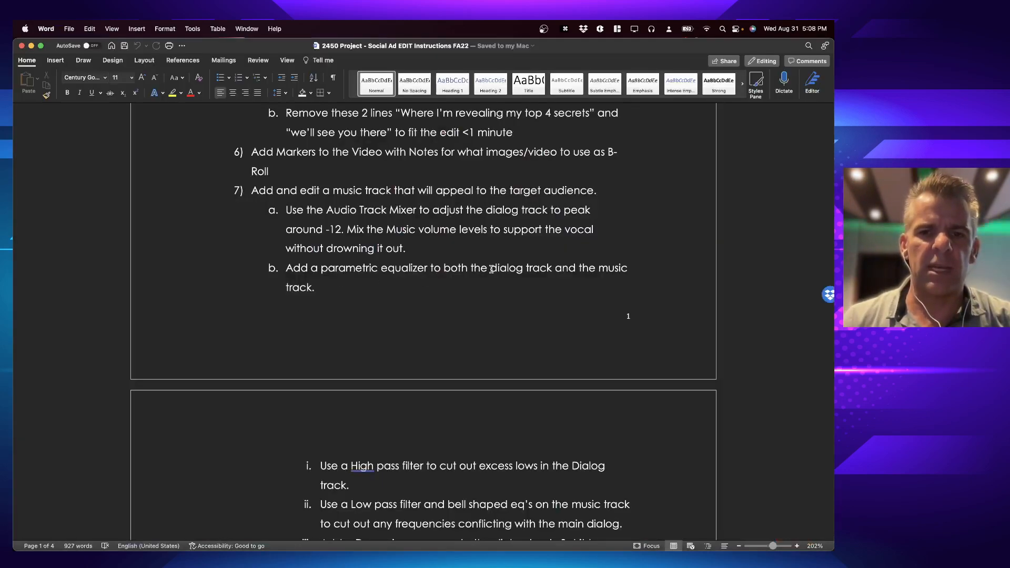
Step: Read the equalizer instructions in Word, and show the effects and sends area of Premiere Pro's Audio Track Mixer
scroll(491, 270, down, 4)
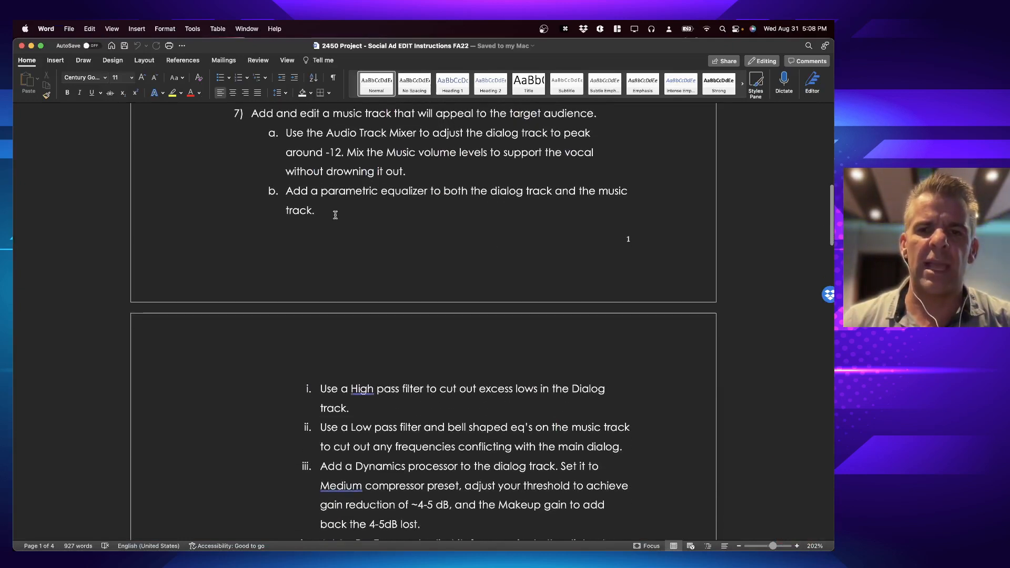
key(super+Tab)
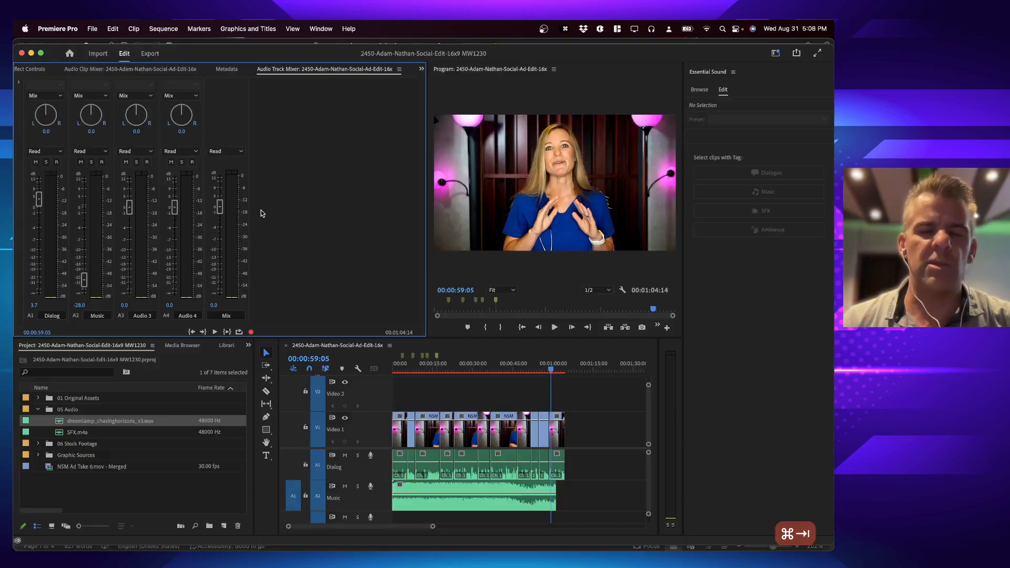
click(20, 84)
click(19, 84)
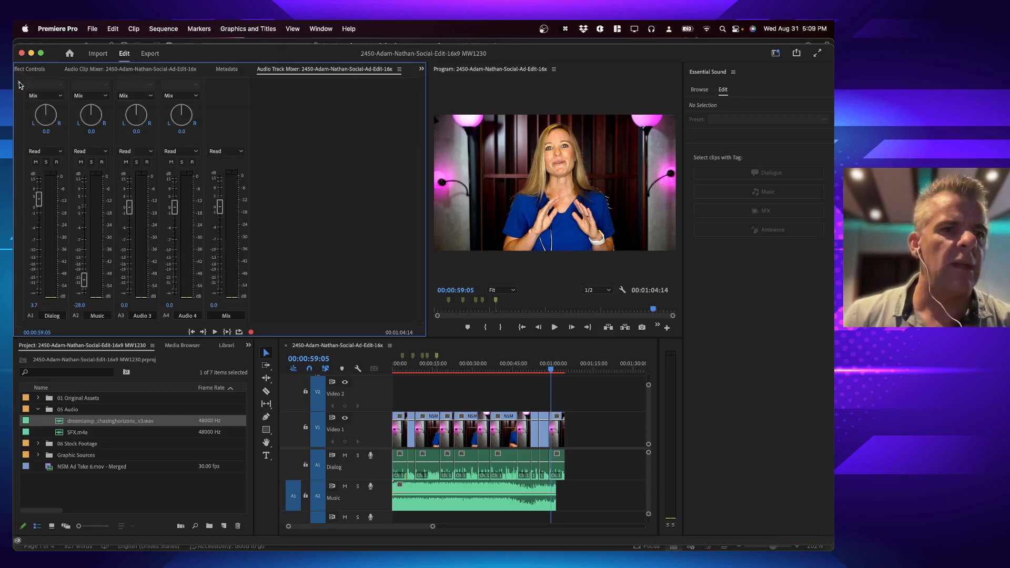
click(20, 83)
click(20, 84)
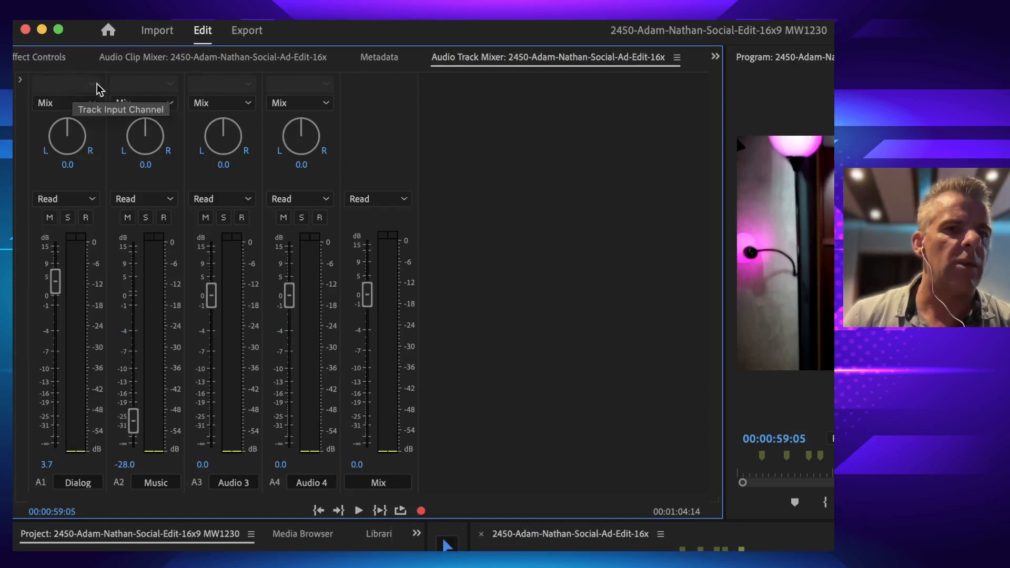
click(20, 82)
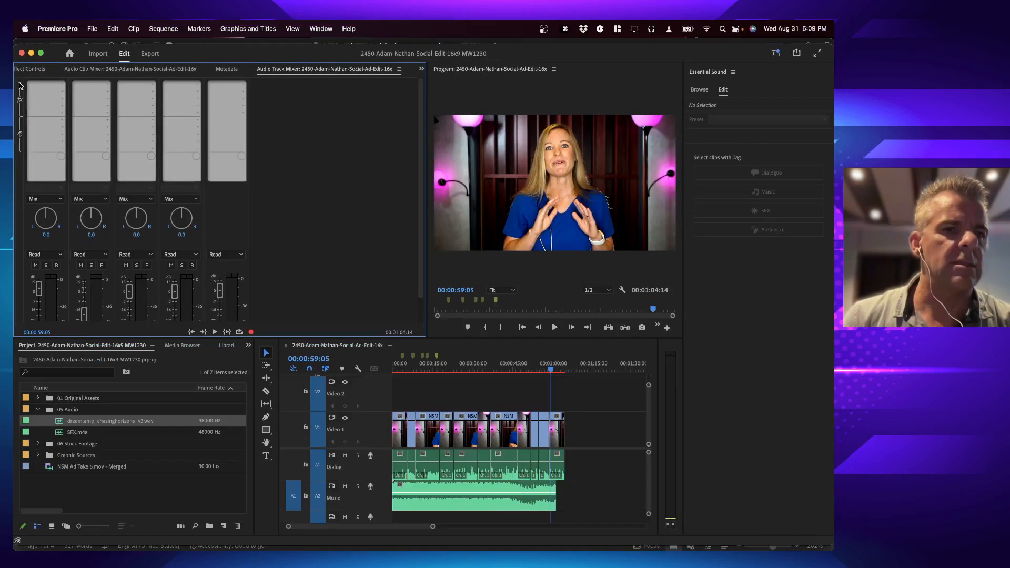
Step: Add a Parametric Equalizer to the Dialog track's first effect slot and open its editor clear of the mixer
click(63, 87)
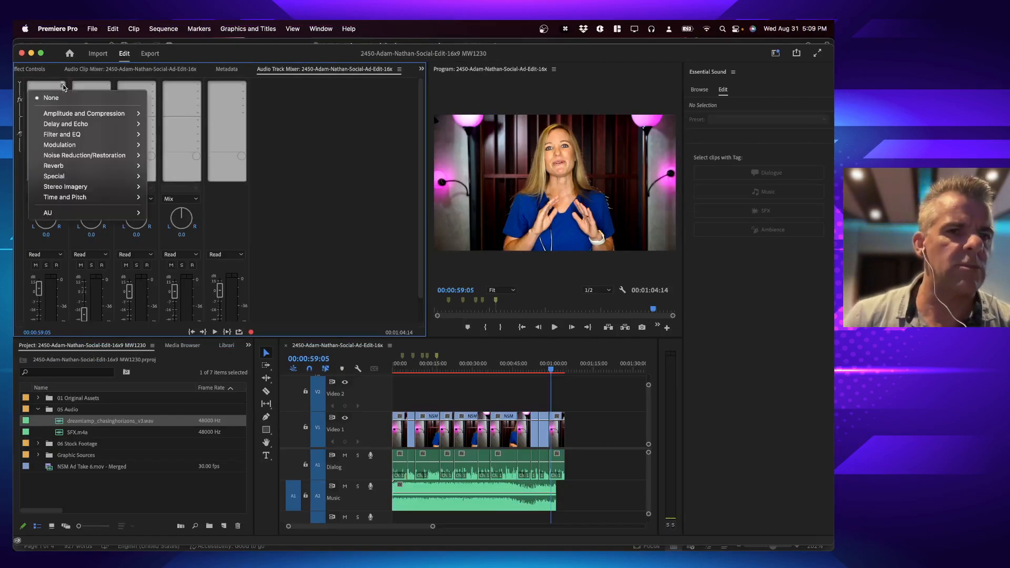
mouse_move(84, 137)
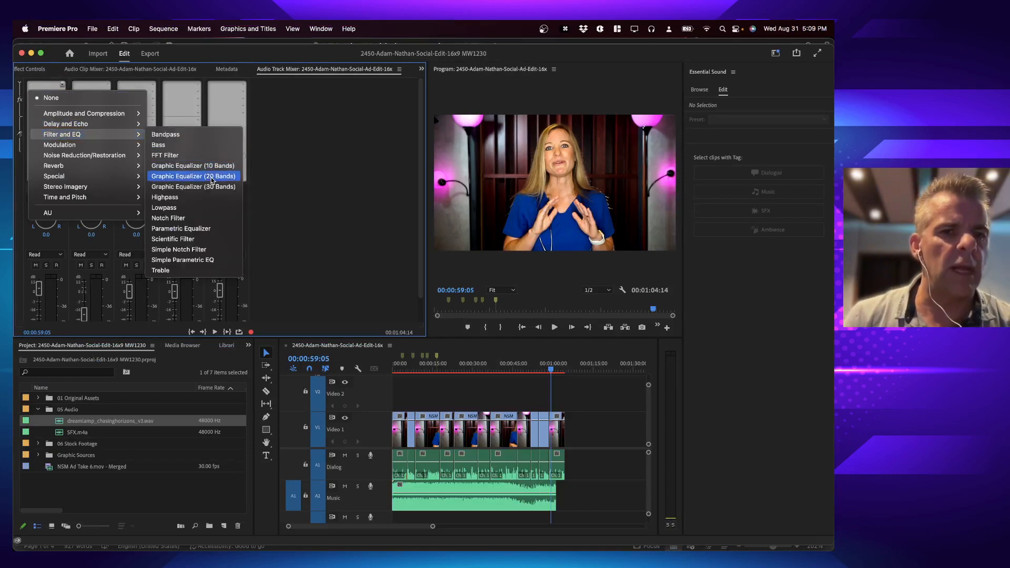
click(207, 230)
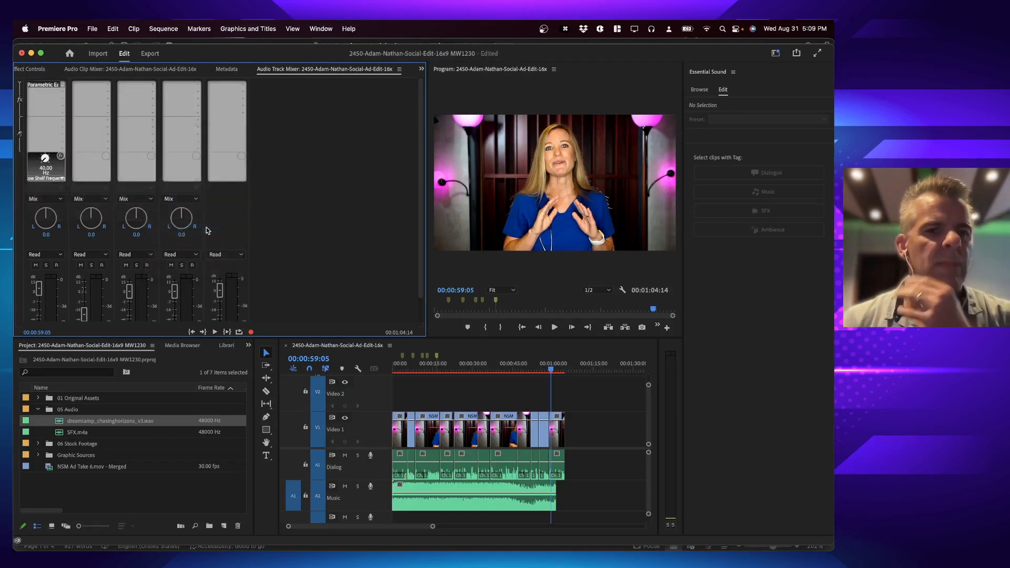
double_click(44, 85)
drag(479, 183, 523, 110)
Step: Solo the Dialog track and play it, including from about 4 seconds, to view its frequency spectrum in the equalizer
key(space)
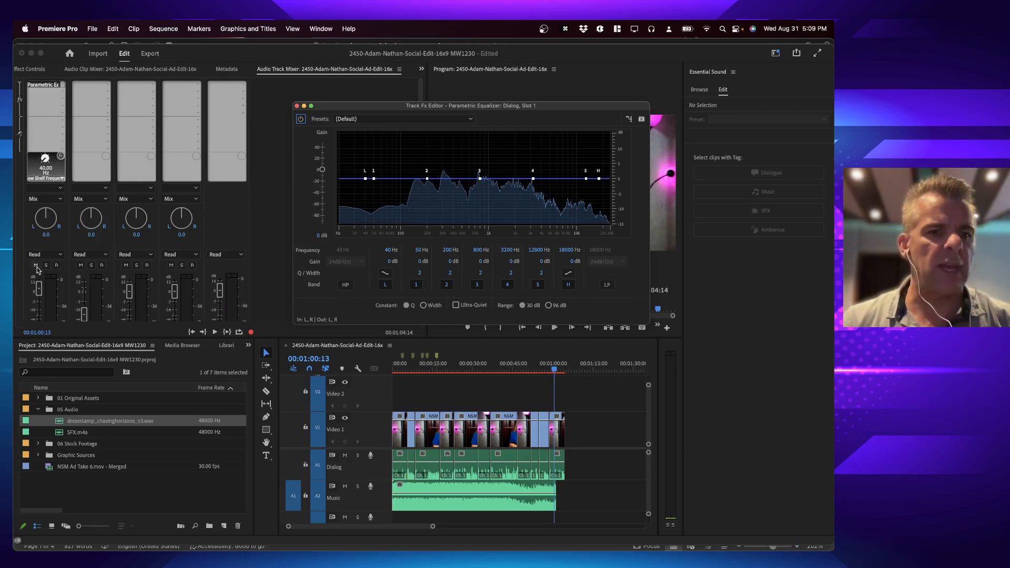
scroll(40, 318, down, 2)
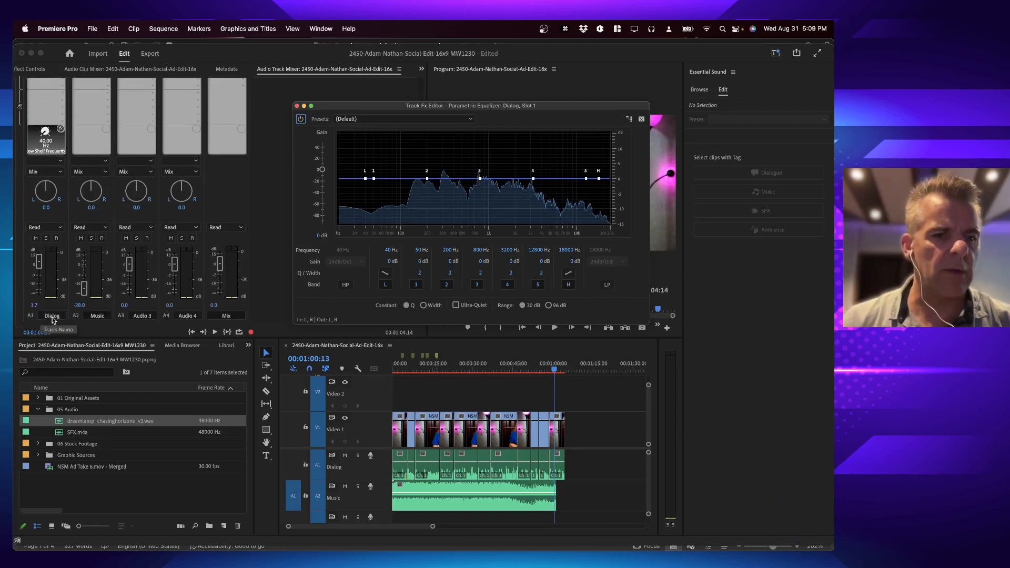
scroll(52, 320, up, 2)
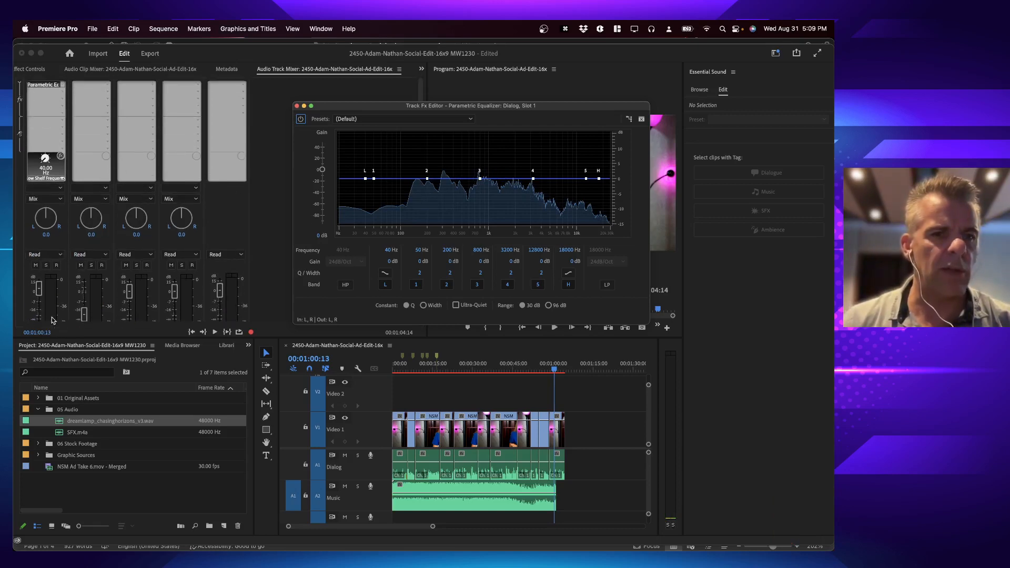
click(45, 265)
key(space)
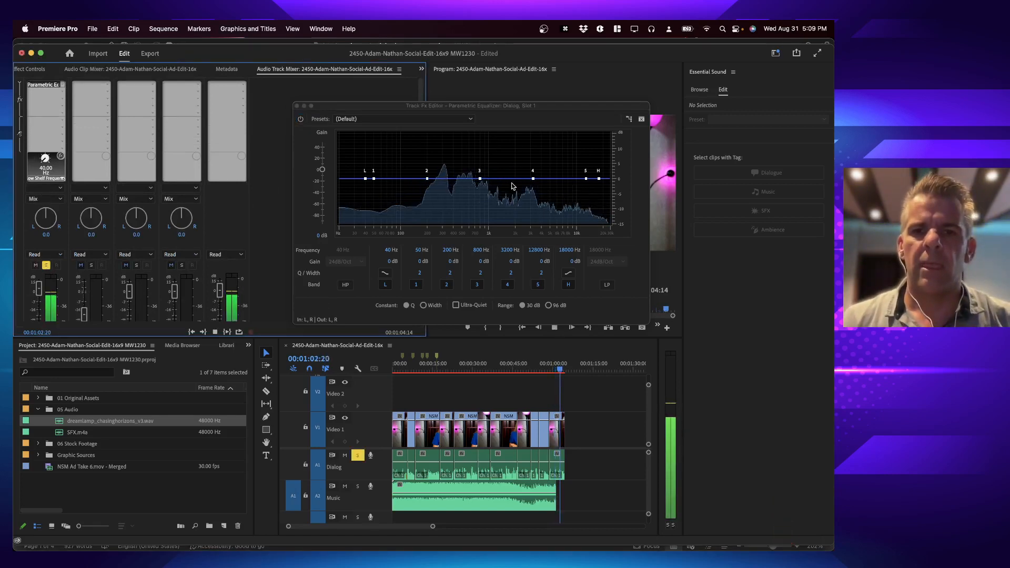
key(space)
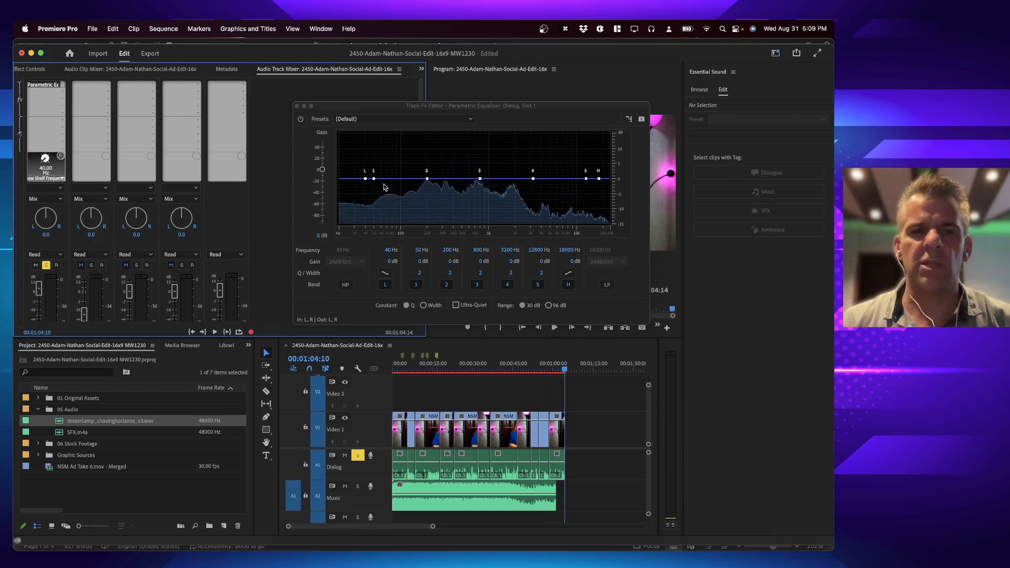
click(405, 369)
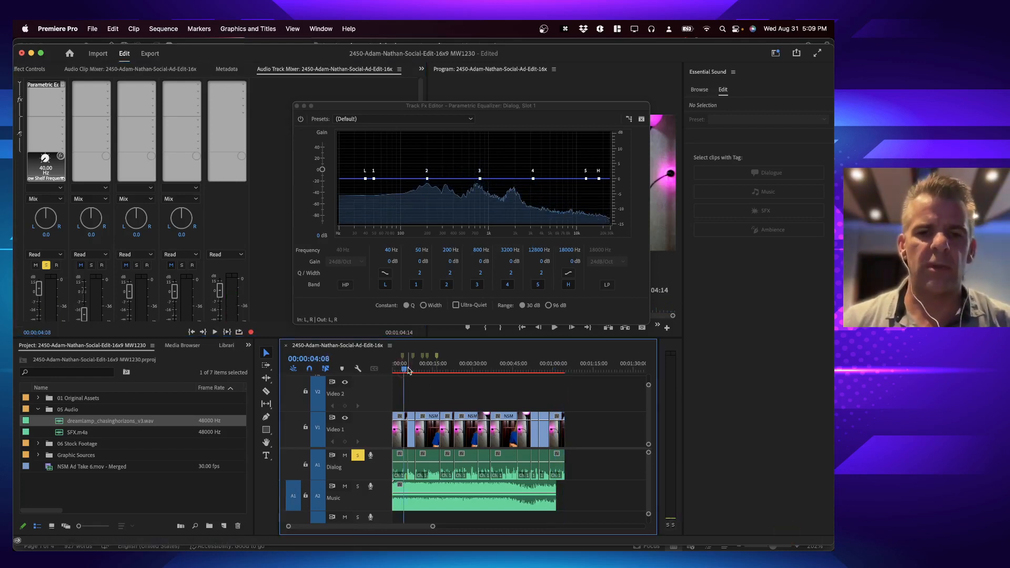
key(space)
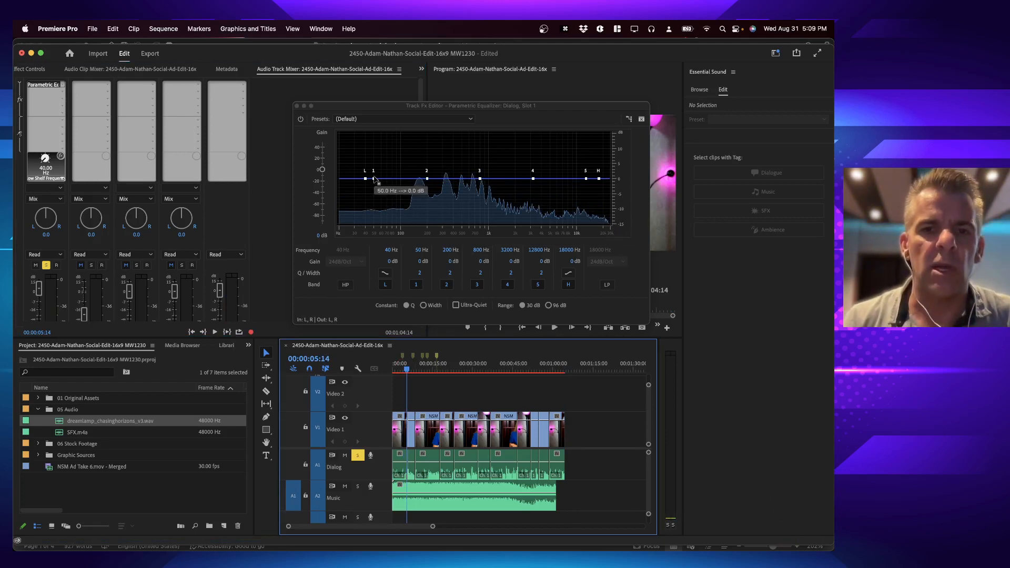
Step: Try a band 1 boost on the dialog at 35 Hz and about 53 Hz, listening to the low frequencies
drag(376, 178, 361, 146)
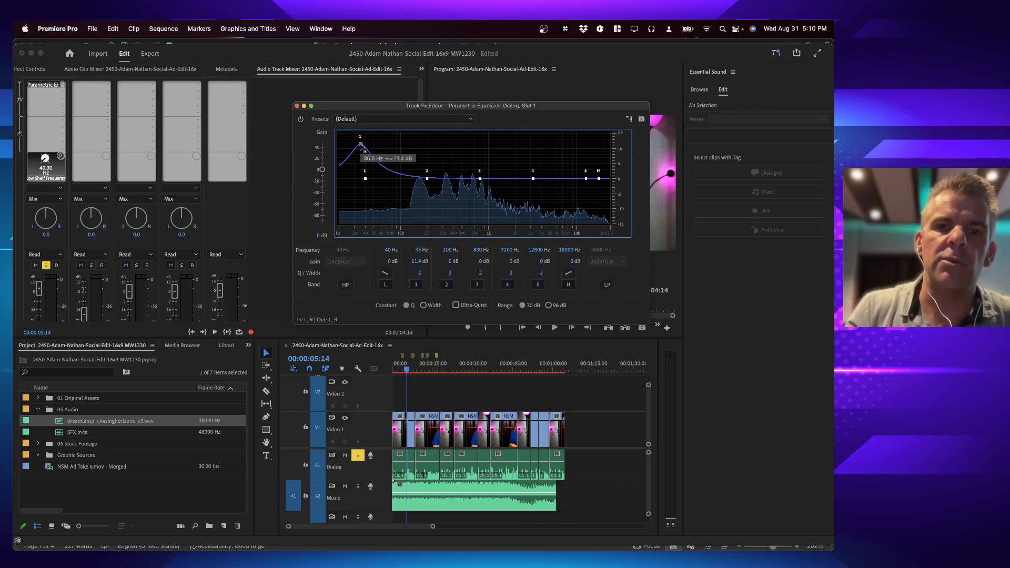
mouse_move(361, 145)
mouse_down()
mouse_move(591, 144)
mouse_move(413, 158)
mouse_move(379, 146)
mouse_move(376, 177)
mouse_move(377, 141)
mouse_up()
key(space)
key(space)
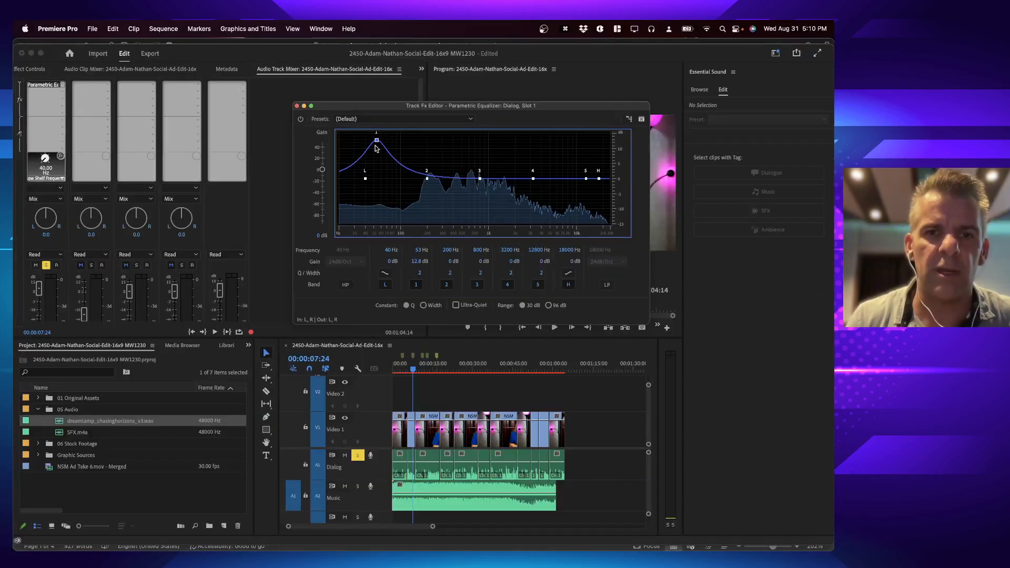
Step: Try the band 1 boost at about 684 Hz and 13.1 dB while playing the dialog
drag(376, 146, 474, 139)
key(space)
key(space)
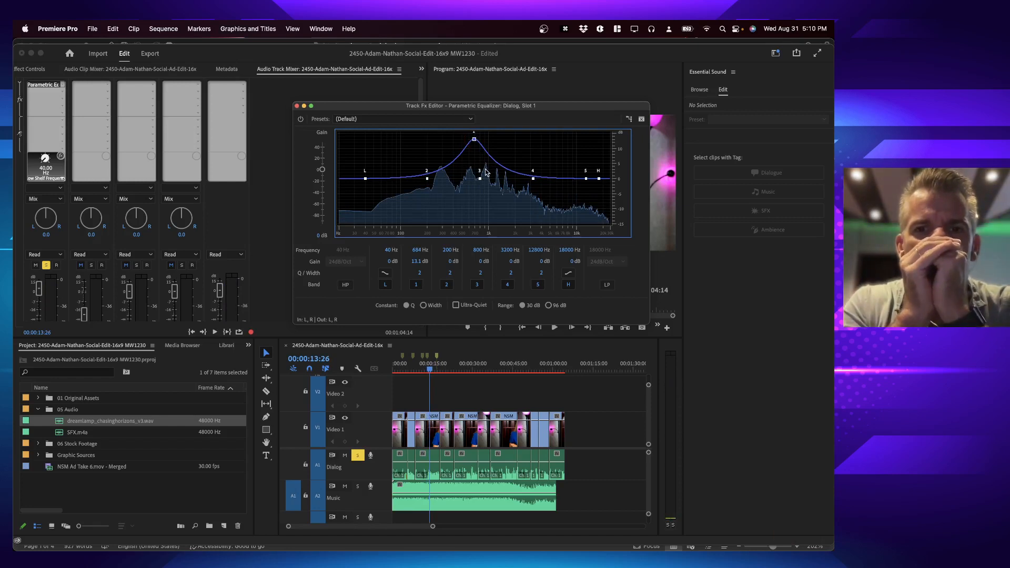
Step: Try the band 1 boost at about 8234 Hz and 14.2 dB while playing the dialog
drag(475, 140, 570, 137)
key(space)
key(space)
key(space)
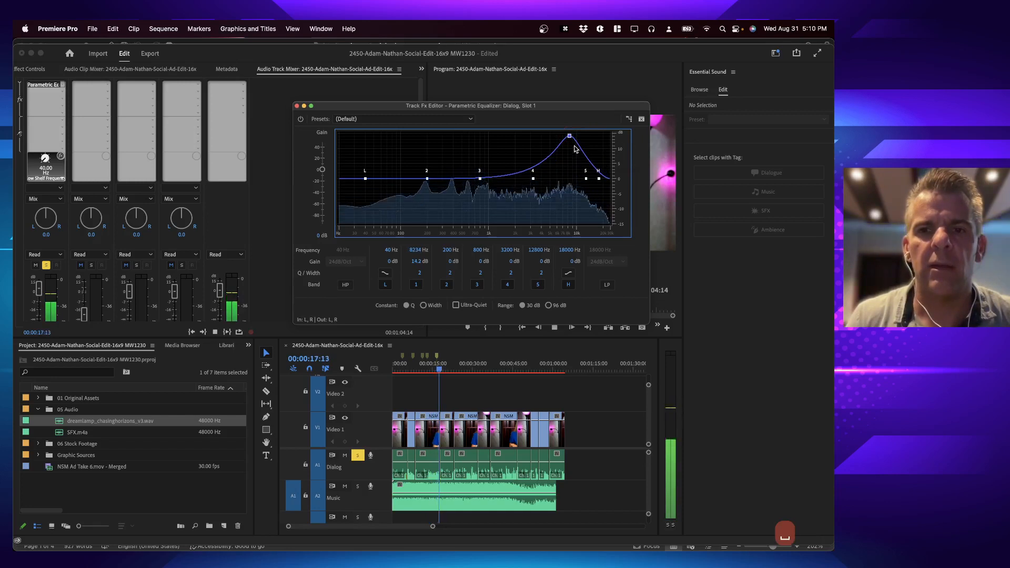
key(space)
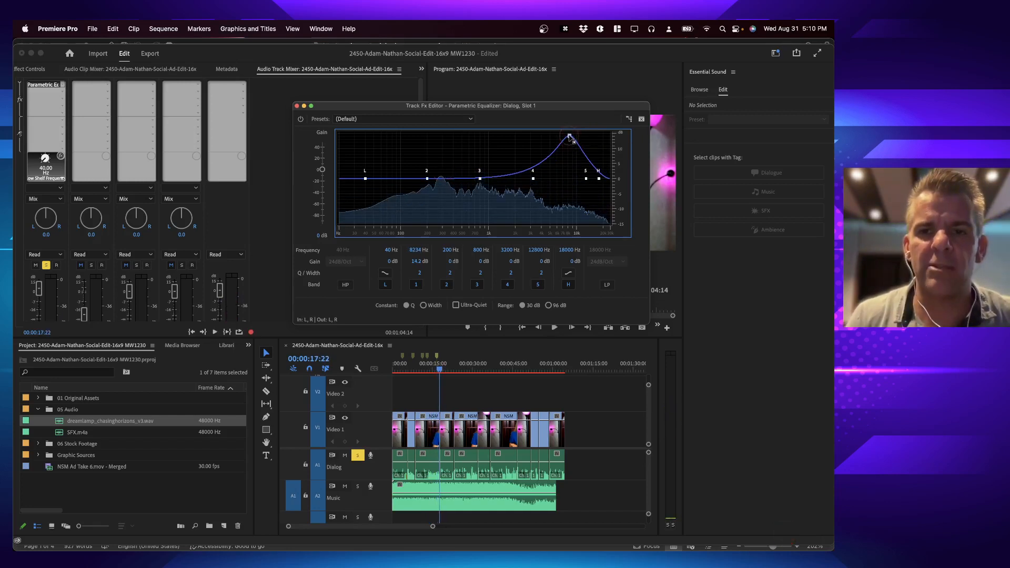
Step: Try a band 1 cut of about -6.8 dB at 1805 Hz while playing the dialog
drag(569, 137, 511, 180)
key(space)
key(space)
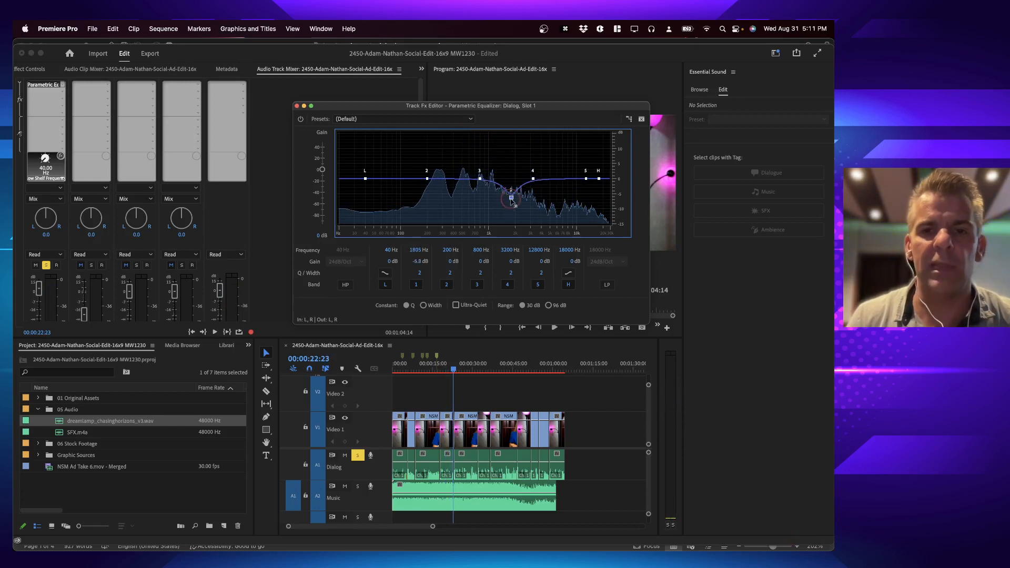
Step: Flatten band 1 to 0 dB at about 508 Hz and listen to the dialog
drag(512, 224, 464, 180)
key(space)
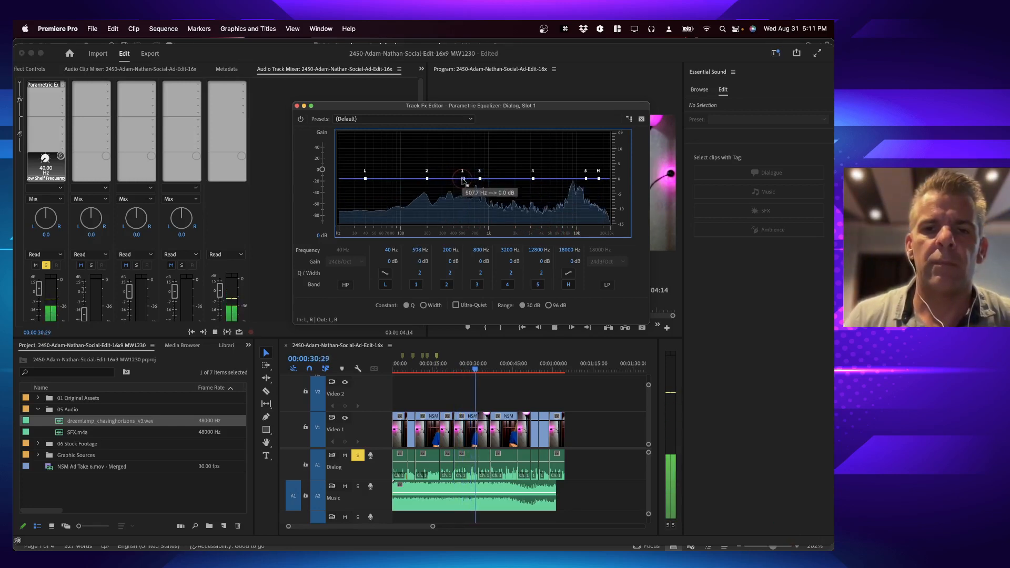
key(space)
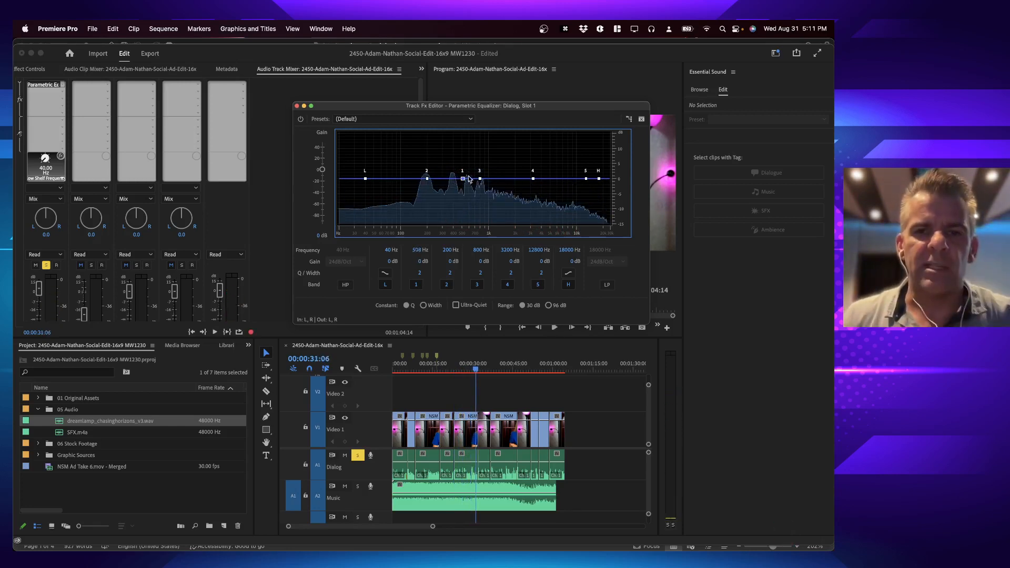
Step: Reread the high pass, low pass and dynamics instructions in Word, and return to Premiere Pro
key(super+Tab)
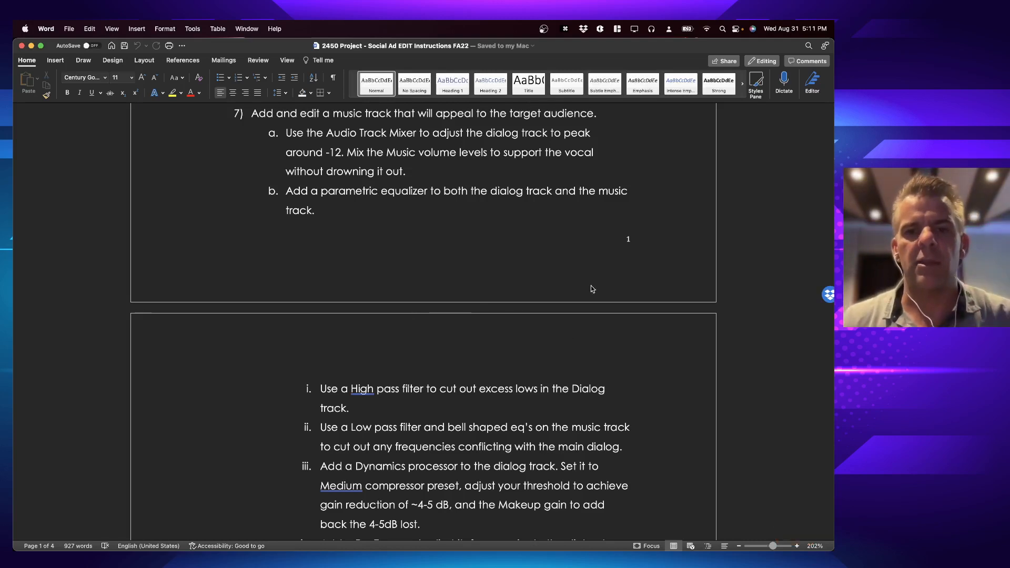
scroll(593, 289, down, 3)
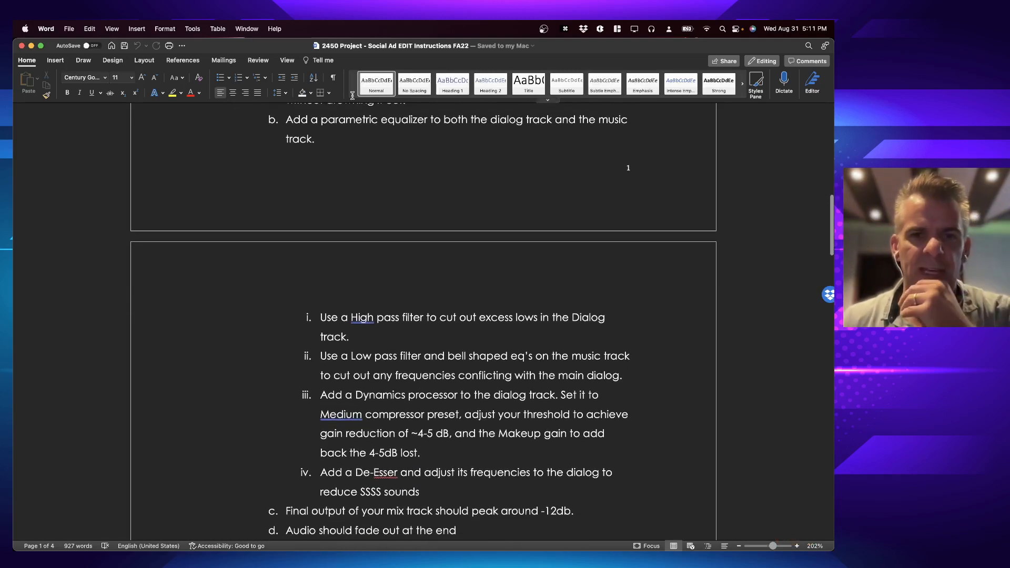
key(super+Tab)
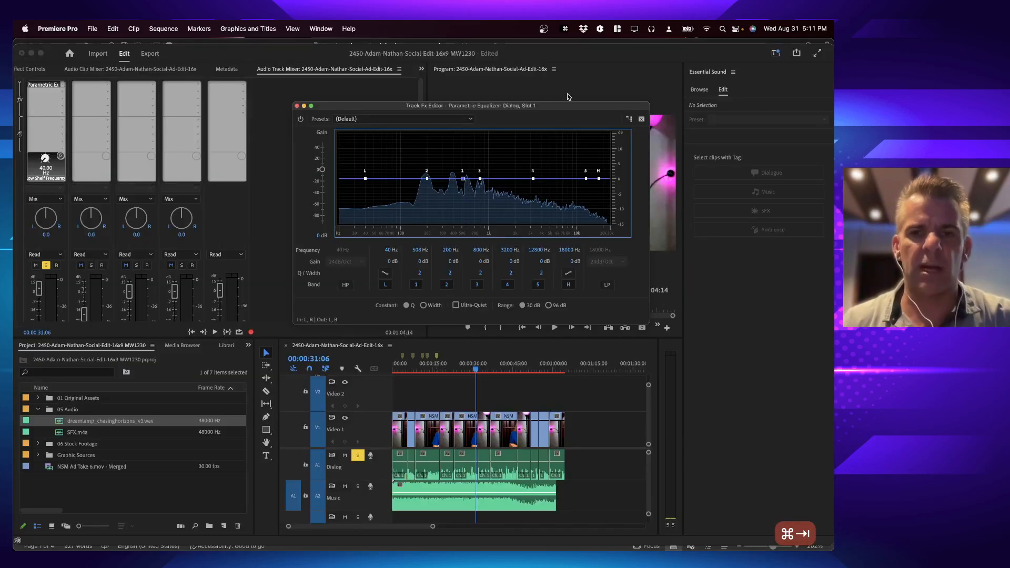
Step: Try a band 3 boost of about 13.3 dB at 527 Hz while playing the dialog
drag(480, 179, 465, 140)
key(space)
key(space)
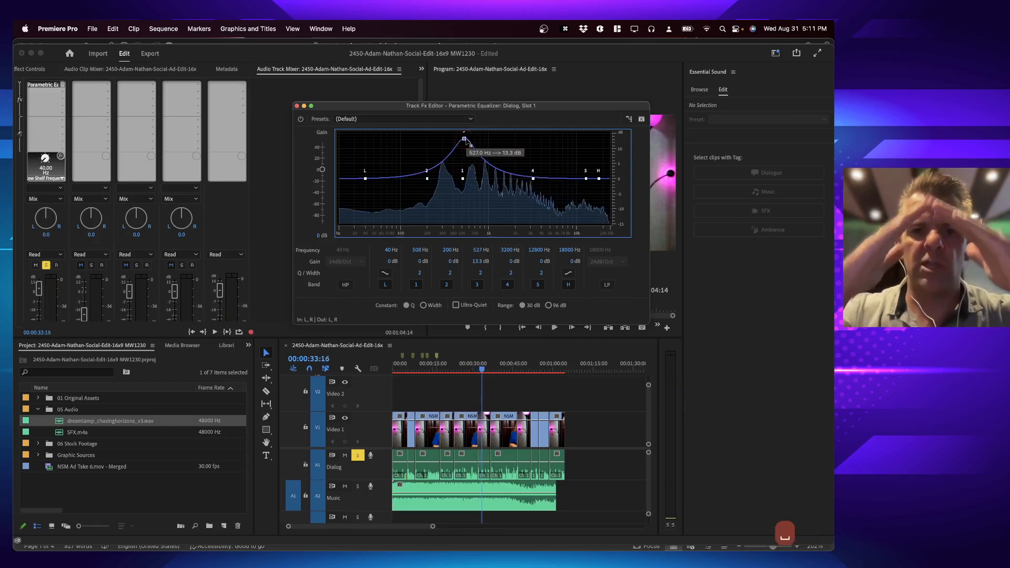
Step: Try the band 3 boost at about 1555 Hz and 12.9 dB while playing the dialog
click(465, 138)
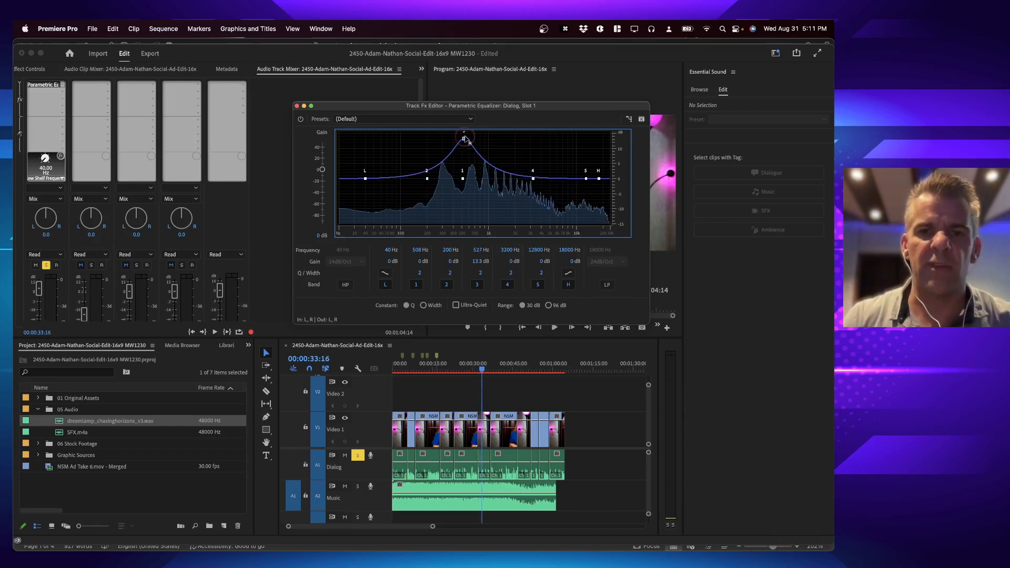
drag(465, 139, 506, 140)
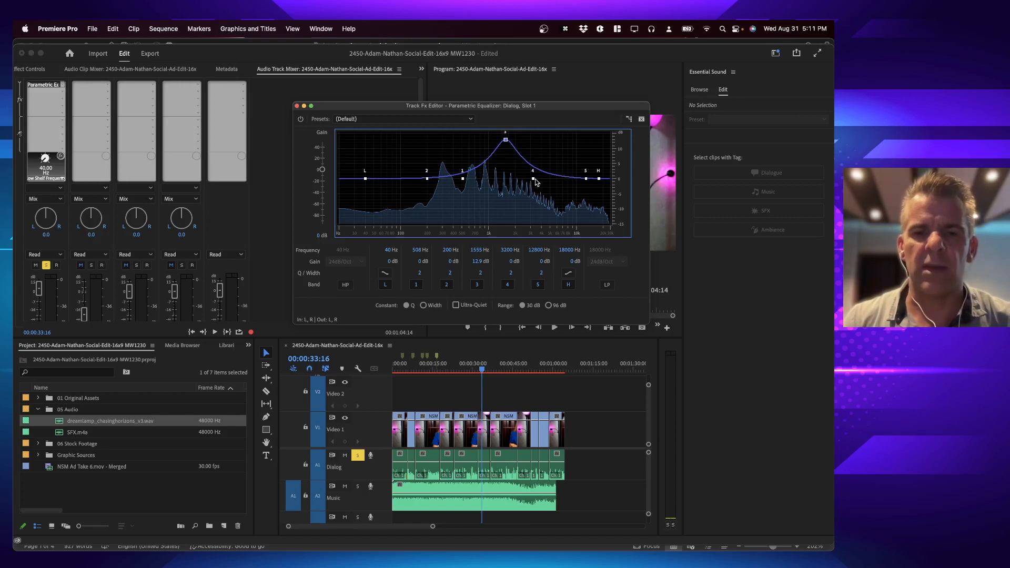
key(space)
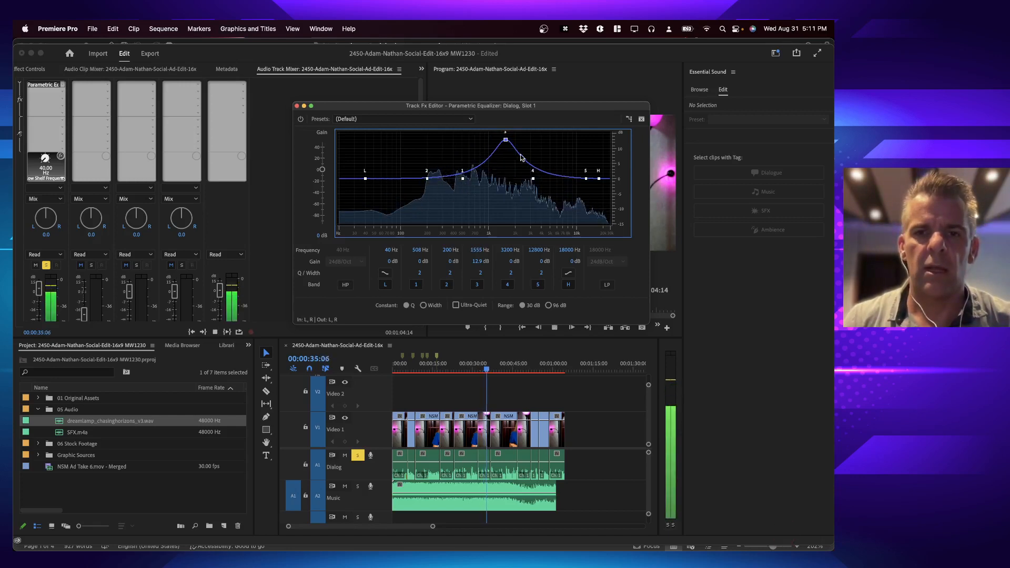
key(space)
Step: Try the band 3 boost at about 900 Hz and 12.5 dB while playing the dialog
drag(506, 140, 485, 142)
key(space)
key(space)
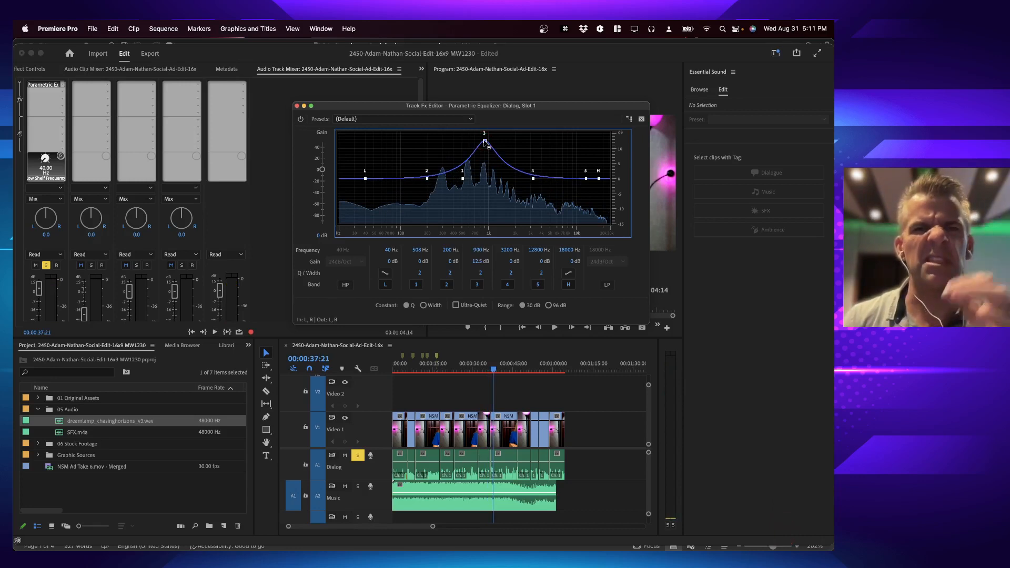
Step: Lower band 3 to about 0.2 dB at 946 Hz and listen to the dialog
drag(485, 142, 485, 178)
key(space)
key(space)
Step: Check the high pass filter instruction in Word, and replay the soloed dialog in Premiere Pro to examine its low frequencies
key(super+Tab)
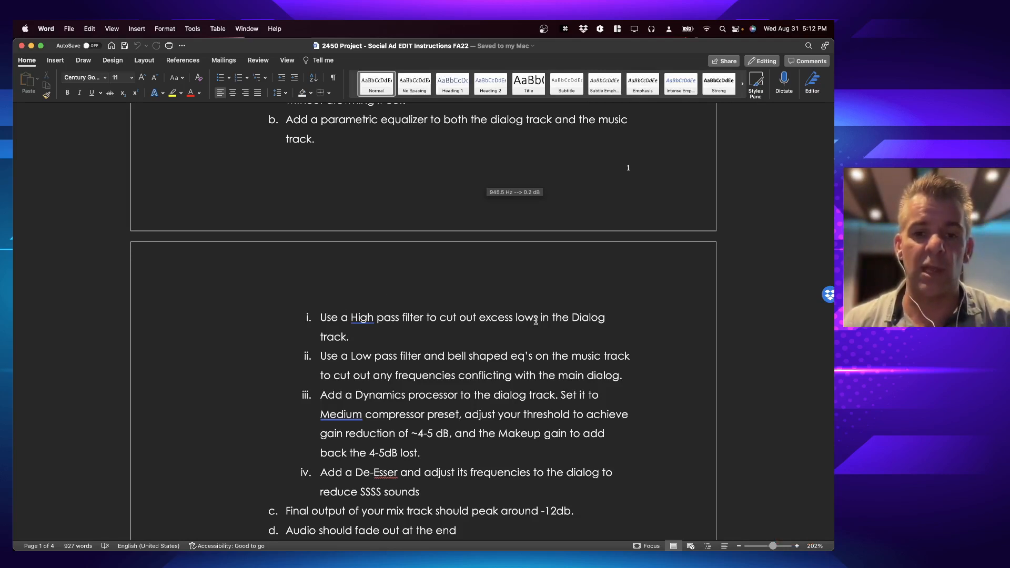
key(super+Tab)
key(space)
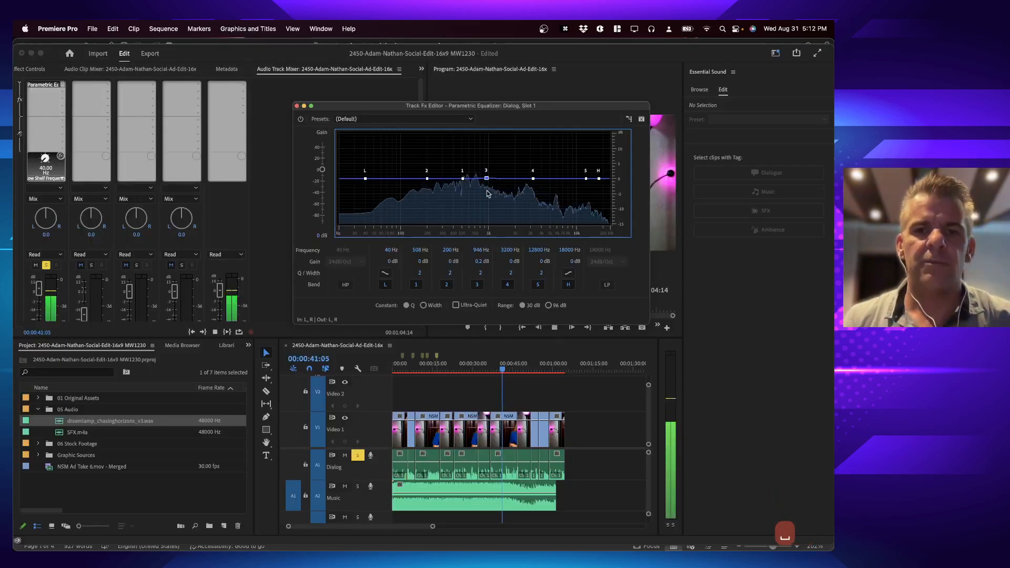
key(space)
key(space)
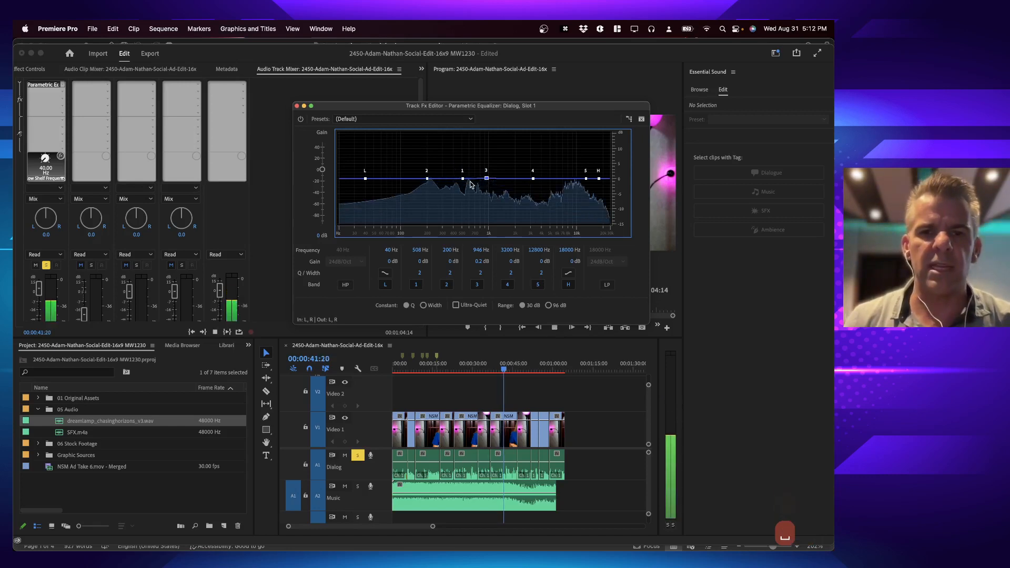
key(space)
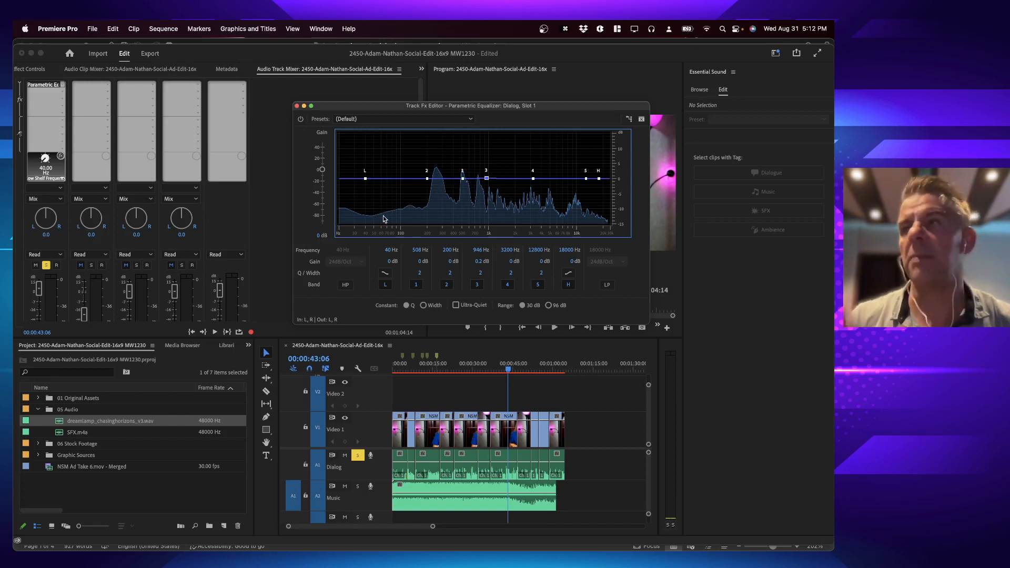
Step: Replay the dialog, lower the low shelf to about -10.1 dB at 77 Hz, and recheck the high pass filter instruction in Word
key(space)
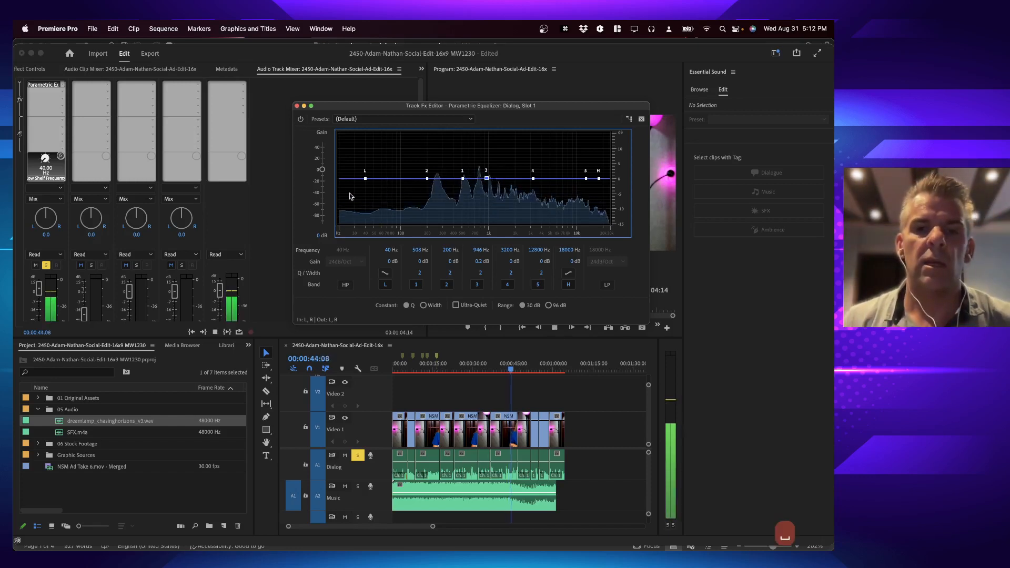
key(space)
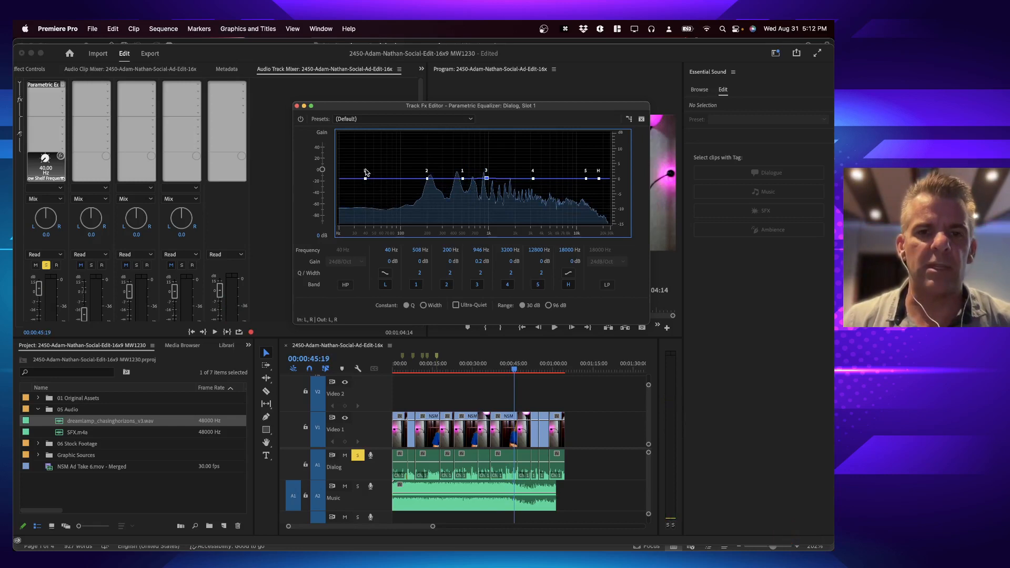
drag(367, 179, 390, 209)
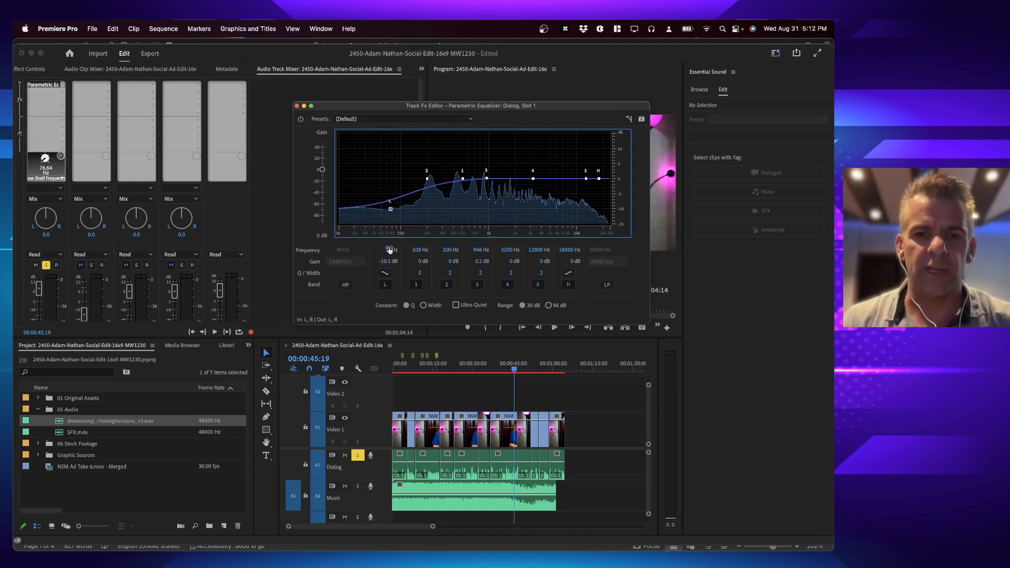
key(super+Tab)
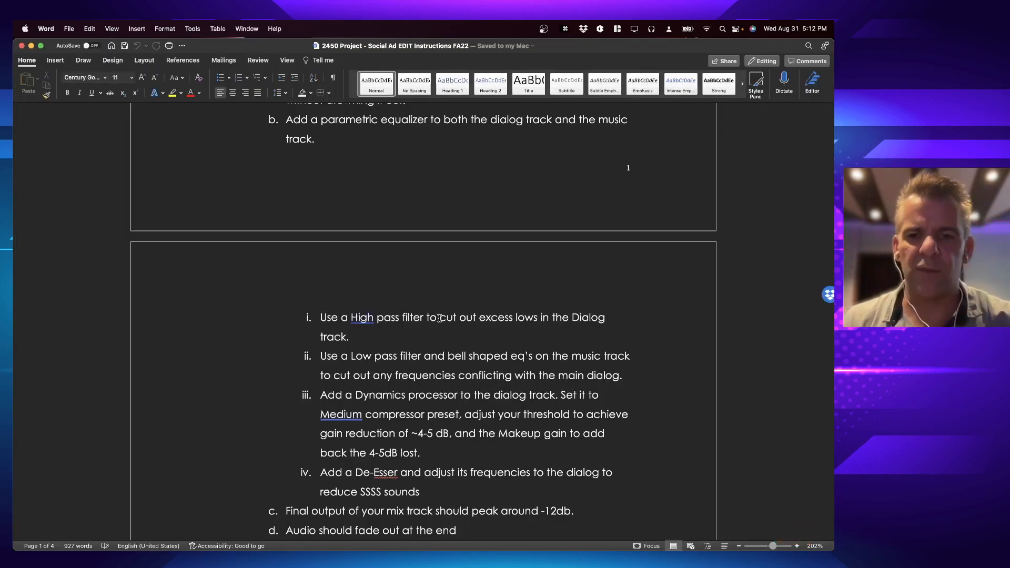
key(super+Tab)
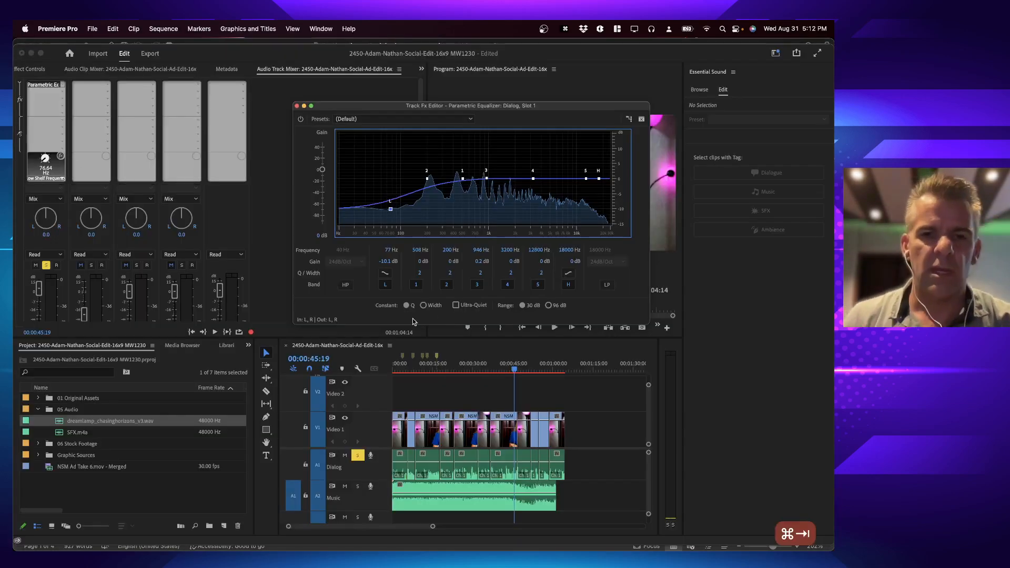
Step: Give the low shelf the steeper slope, lower it to about -15 dB at 69 Hz, and listen to the dialog
click(385, 273)
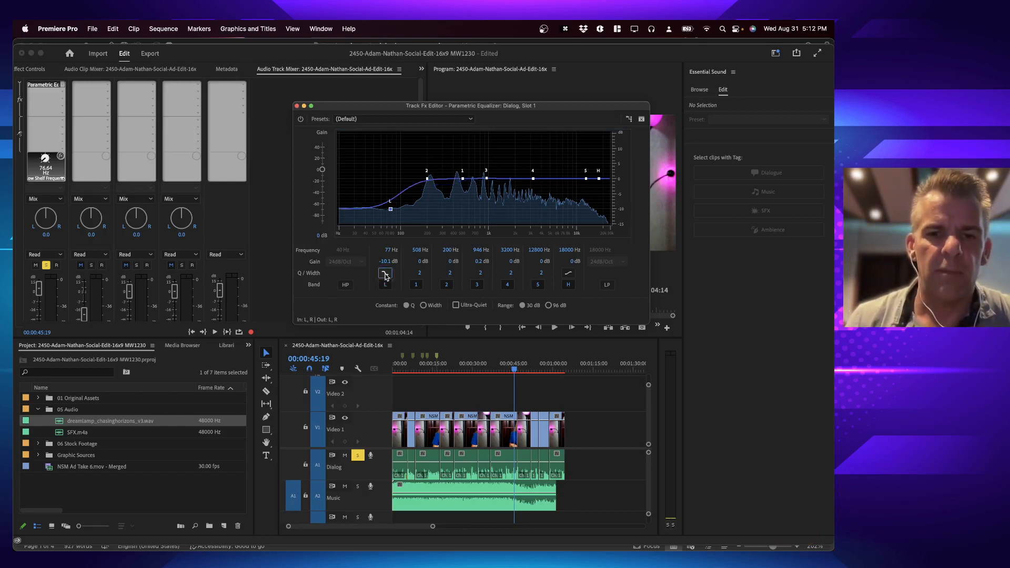
click(385, 274)
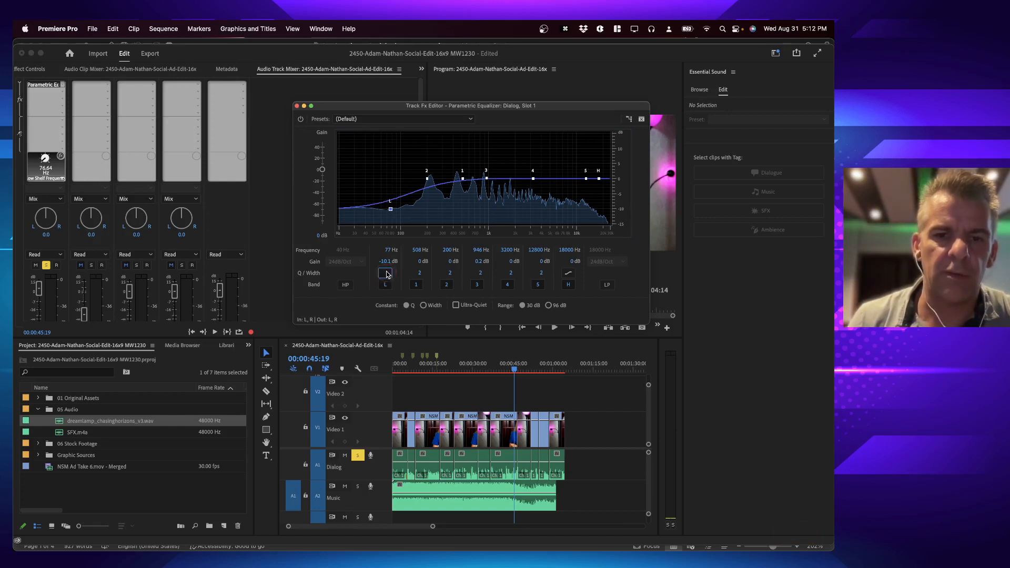
click(385, 273)
click(385, 274)
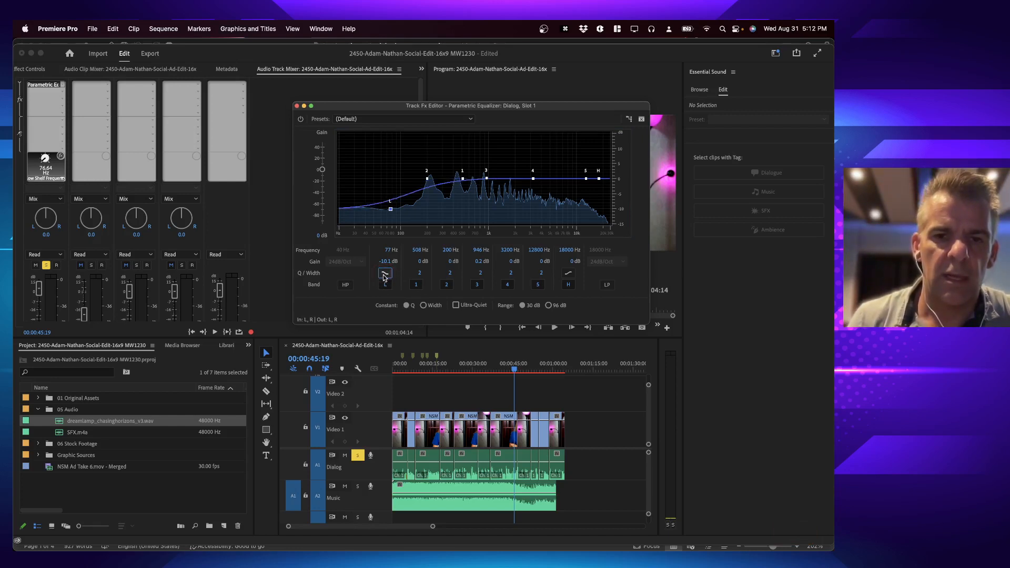
click(387, 276)
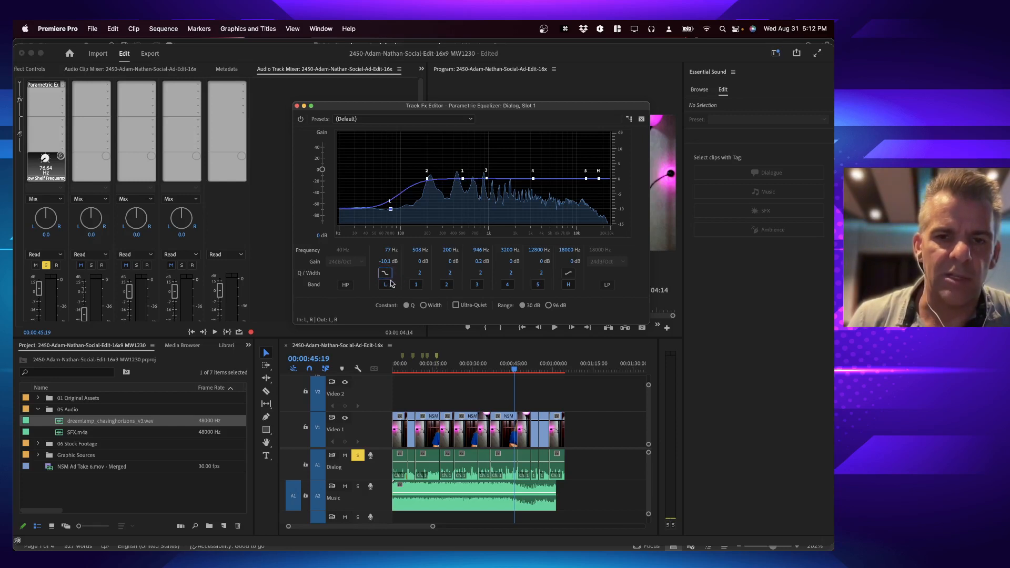
mouse_move(391, 208)
mouse_down()
mouse_move(385, 221)
mouse_move(386, 180)
mouse_move(387, 224)
mouse_up()
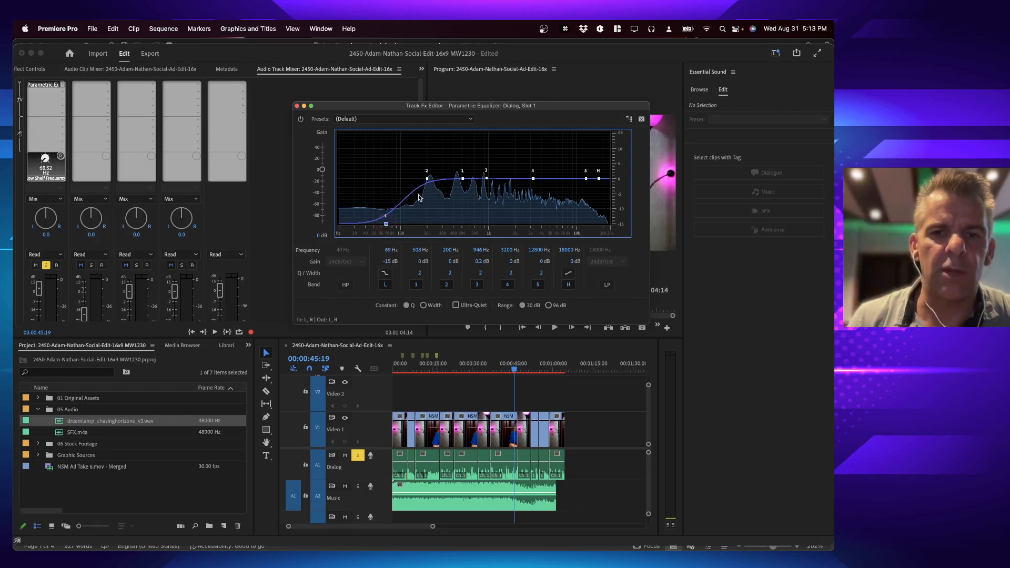
key(space)
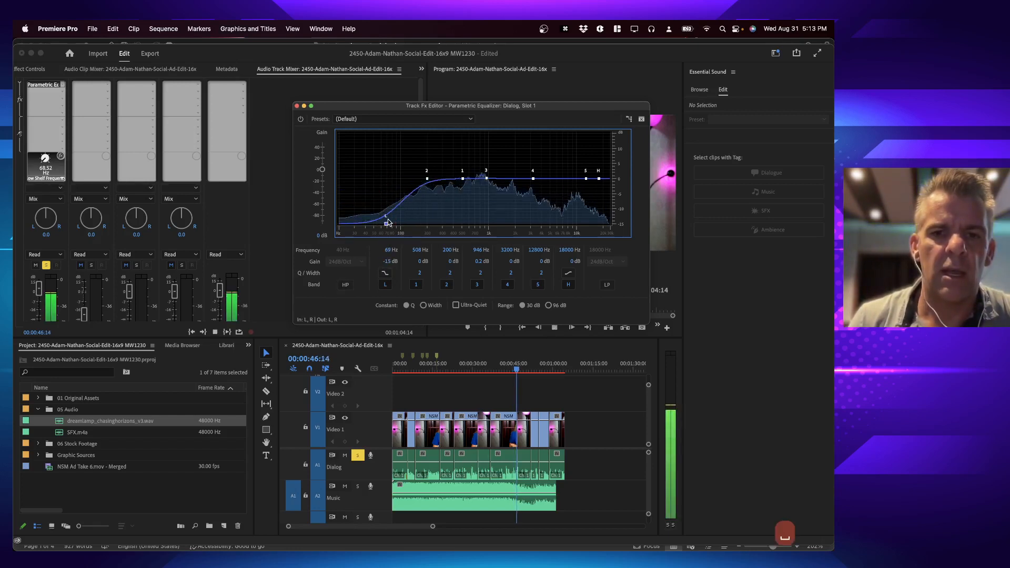
key(space)
Step: Try a low shelf boost of about 11.4 dB at 101 Hz, and return the band to about -0.2 dB at 80 Hz for a listen
drag(387, 224, 387, 178)
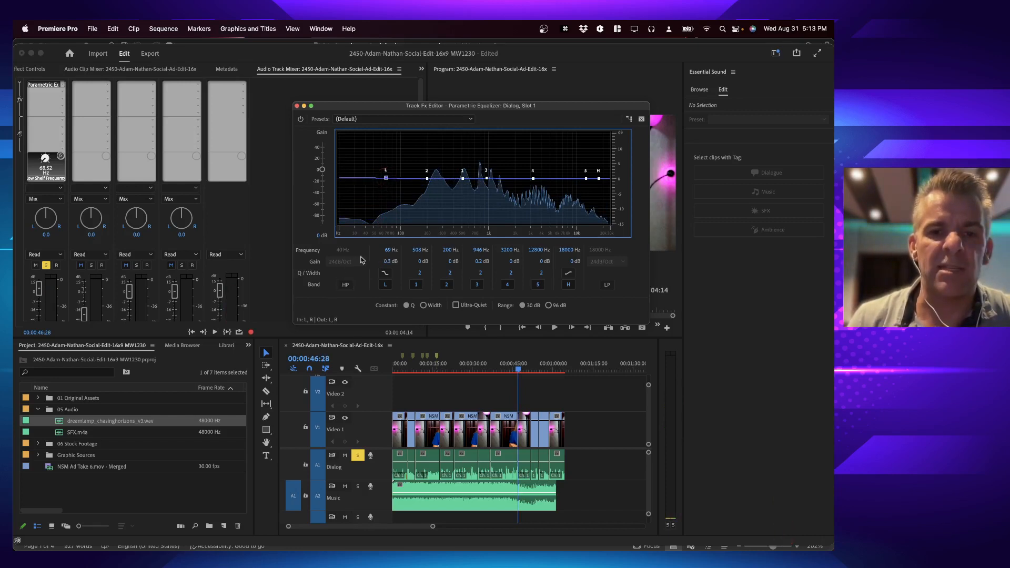
drag(386, 179, 401, 145)
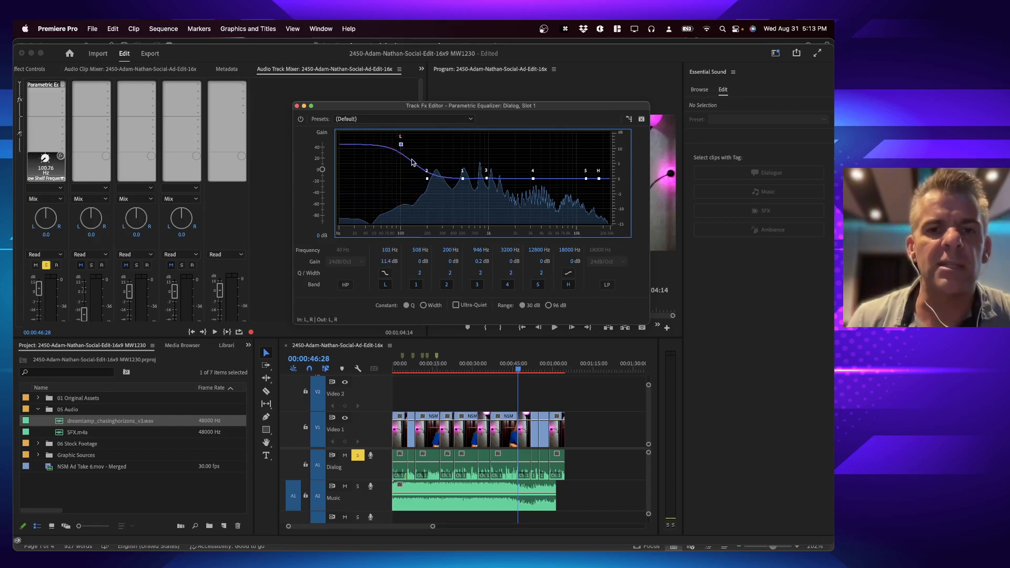
drag(401, 145, 393, 179)
key(space)
key(space)
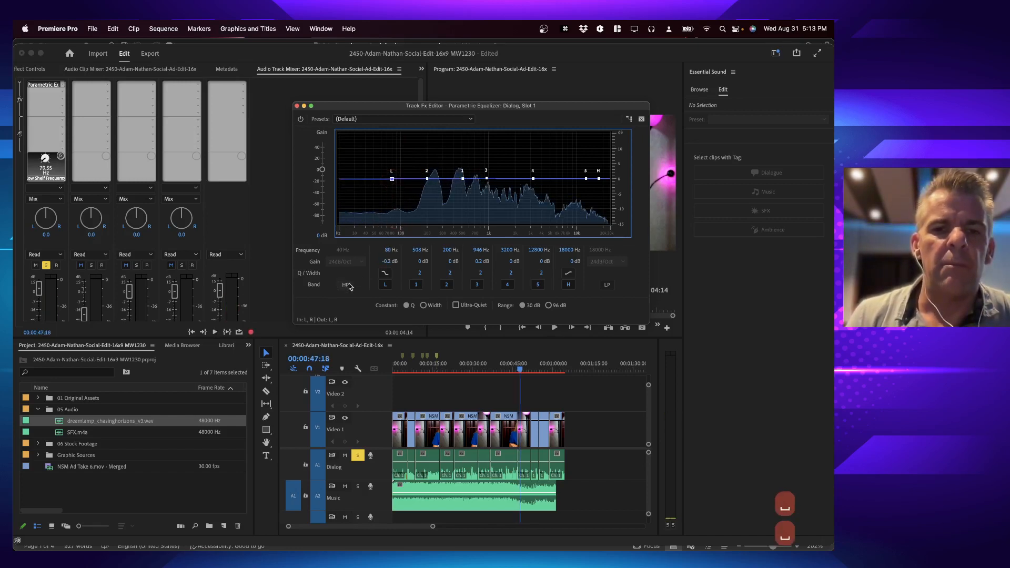
Step: Compare the high pass filter at about 38 Hz with a low shelf cut of about -11.7 dB at 84 Hz
click(347, 286)
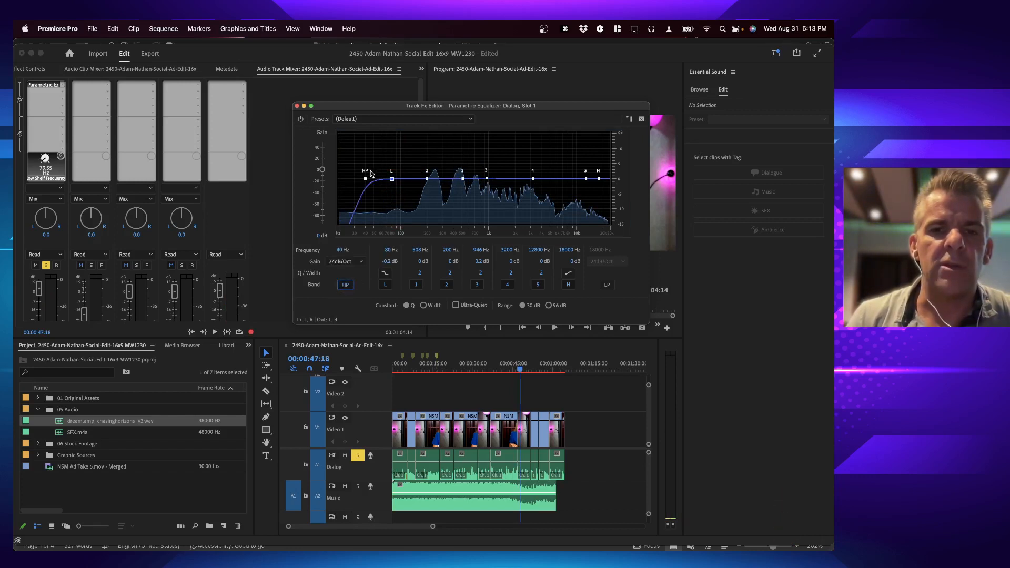
mouse_move(365, 179)
mouse_down()
mouse_move(378, 182)
mouse_move(364, 181)
mouse_up()
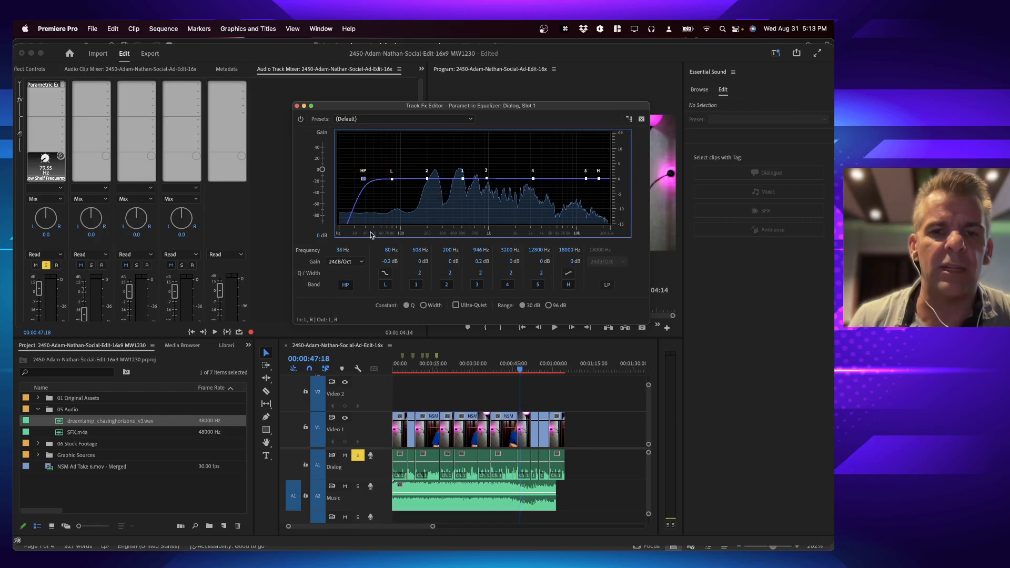
click(347, 285)
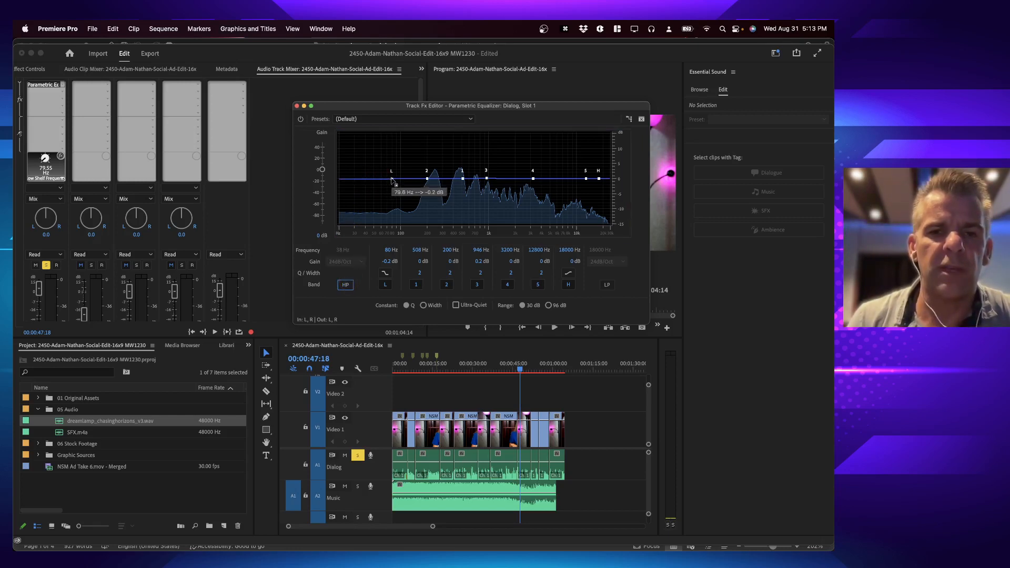
drag(392, 178, 393, 214)
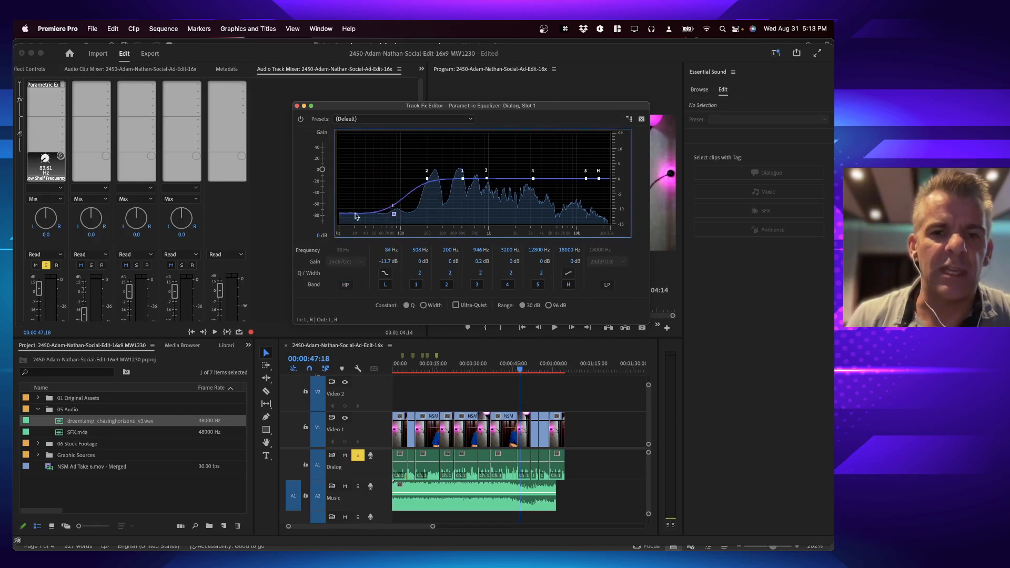
Step: Turn off the low shelf, enable the high pass filter, and try it at about 737 Hz while playing the dialog
click(385, 285)
click(346, 285)
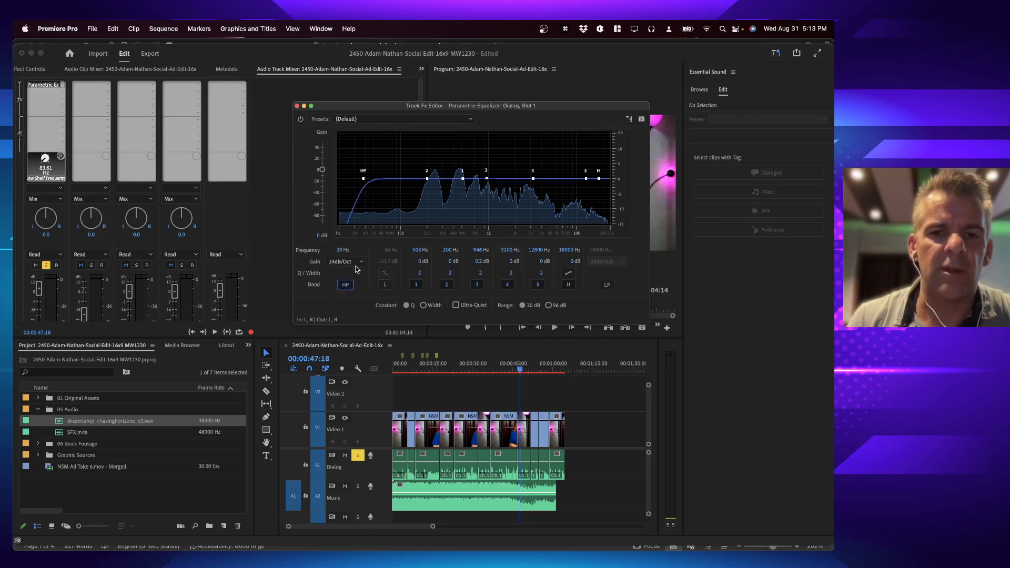
drag(370, 177, 481, 187)
key(space)
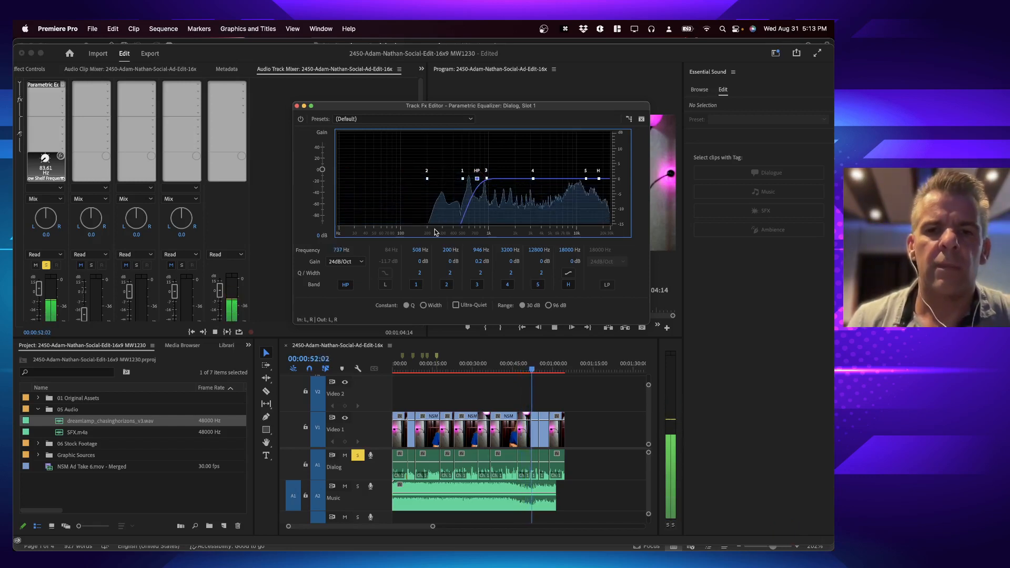
key(space)
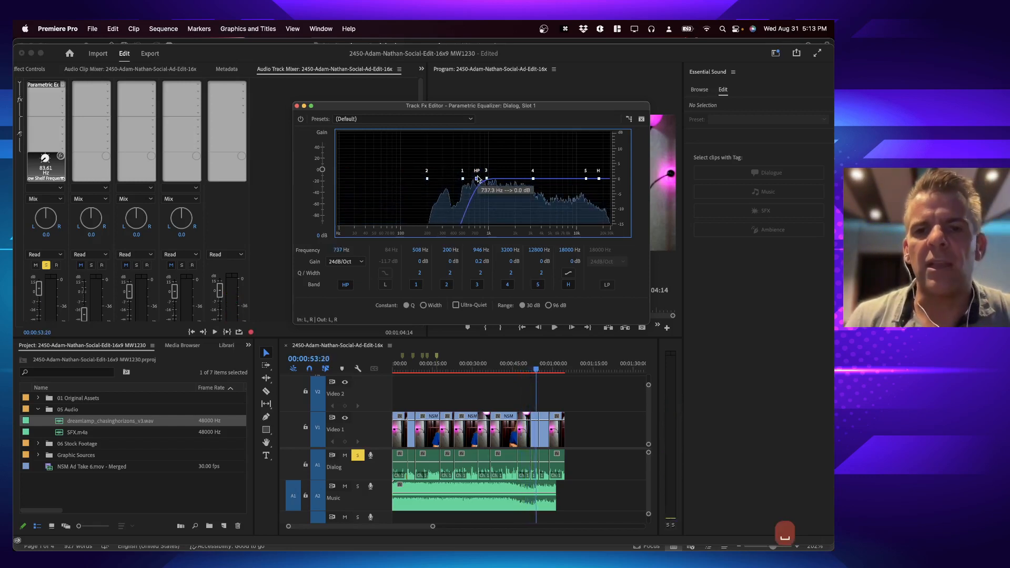
Step: Try the high pass filter at about 391 Hz and at 34 Hz, listening to the dialog at each setting
drag(477, 179, 453, 181)
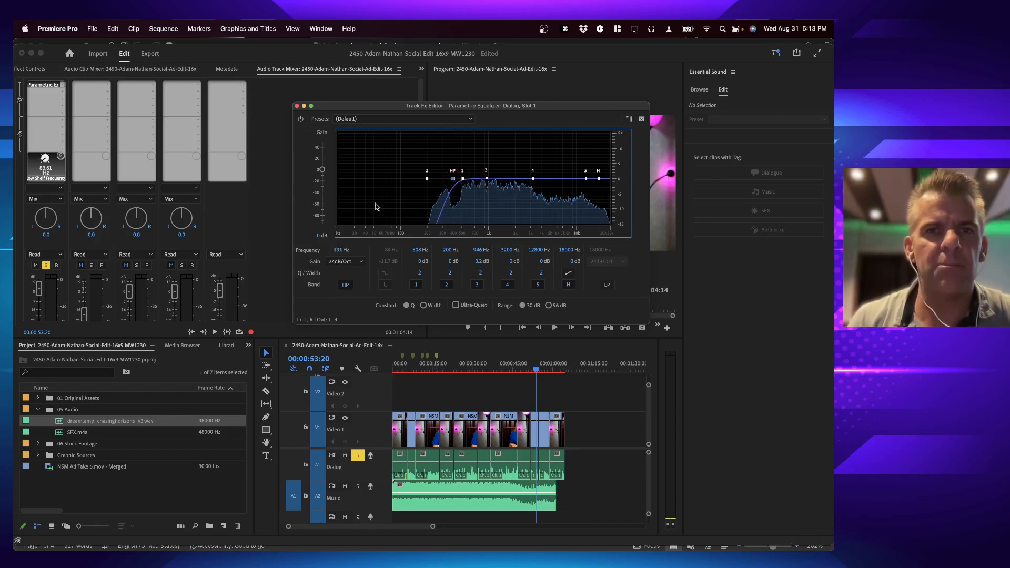
key(space)
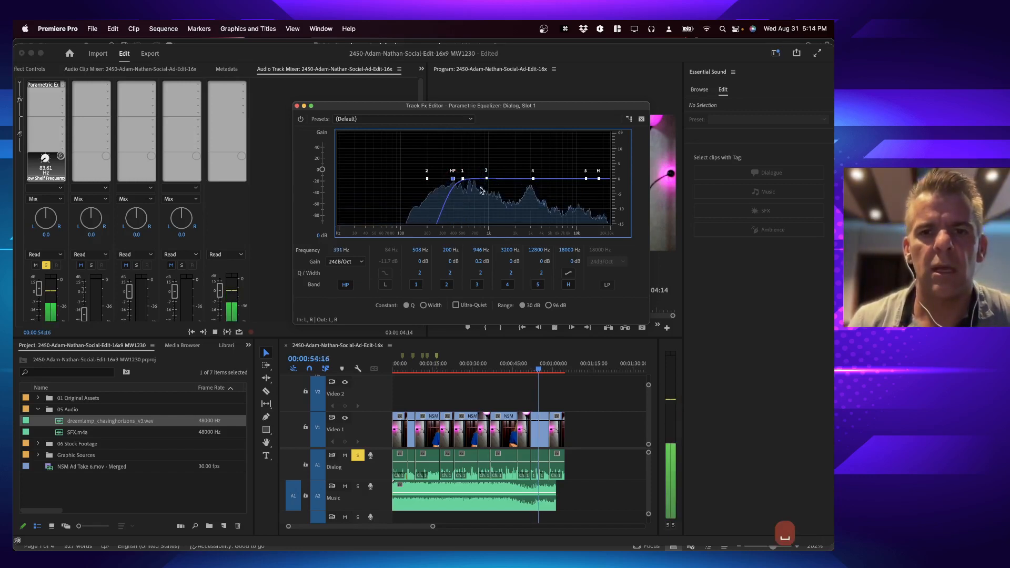
drag(454, 180, 360, 179)
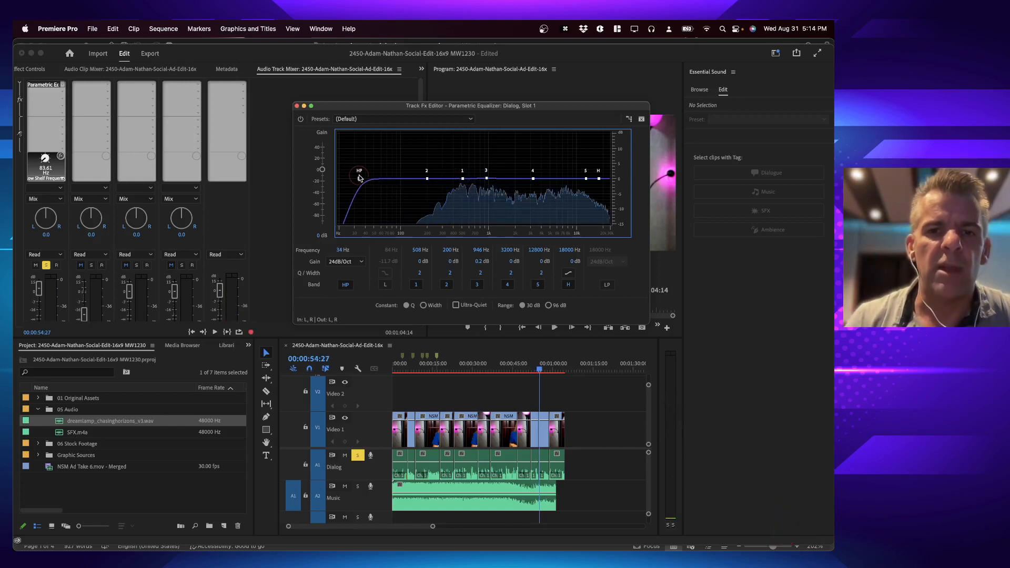
key(space)
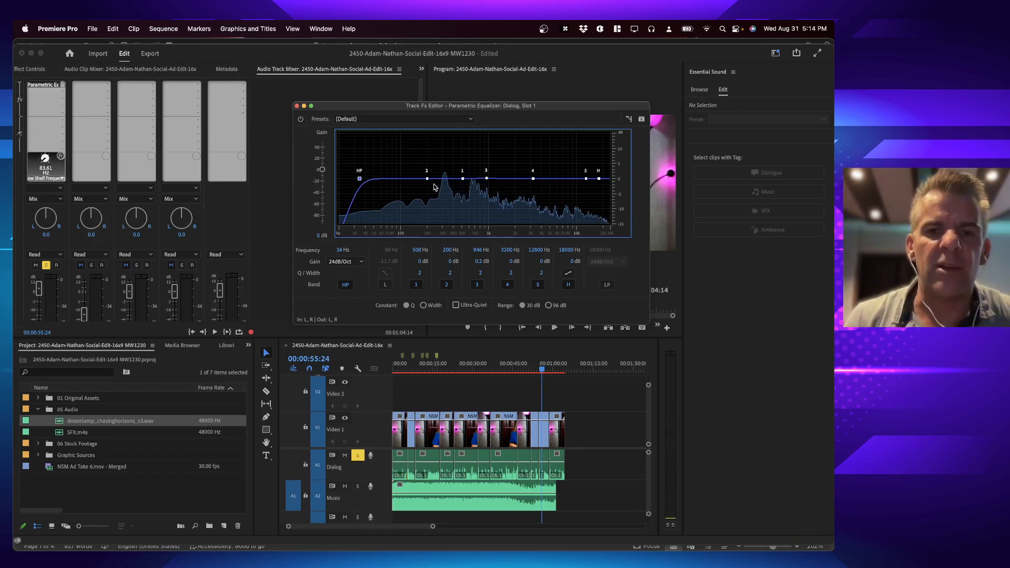
Step: Raise the high pass filter to about 141 Hz while playing the dialog
key(space)
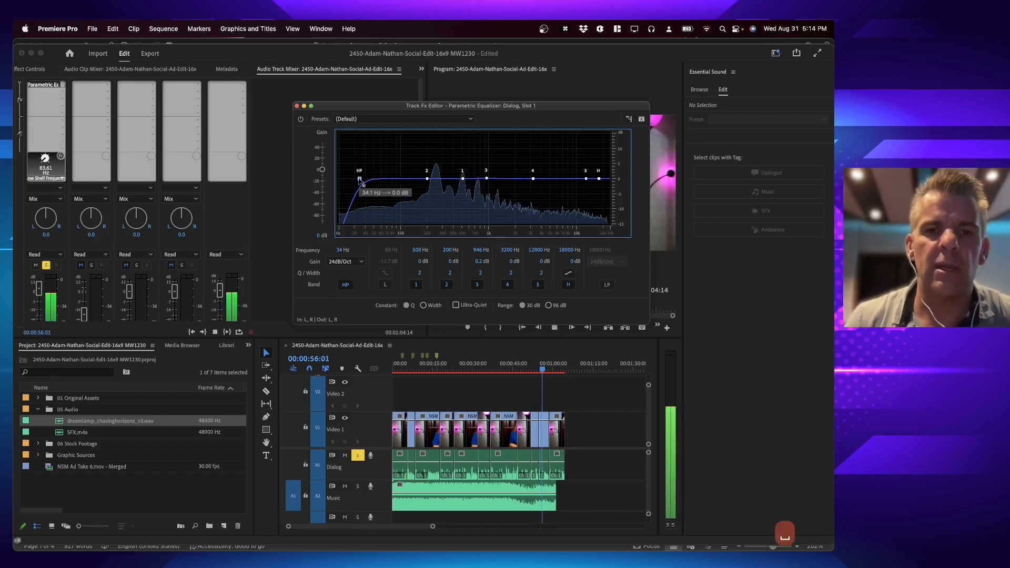
drag(362, 180, 415, 182)
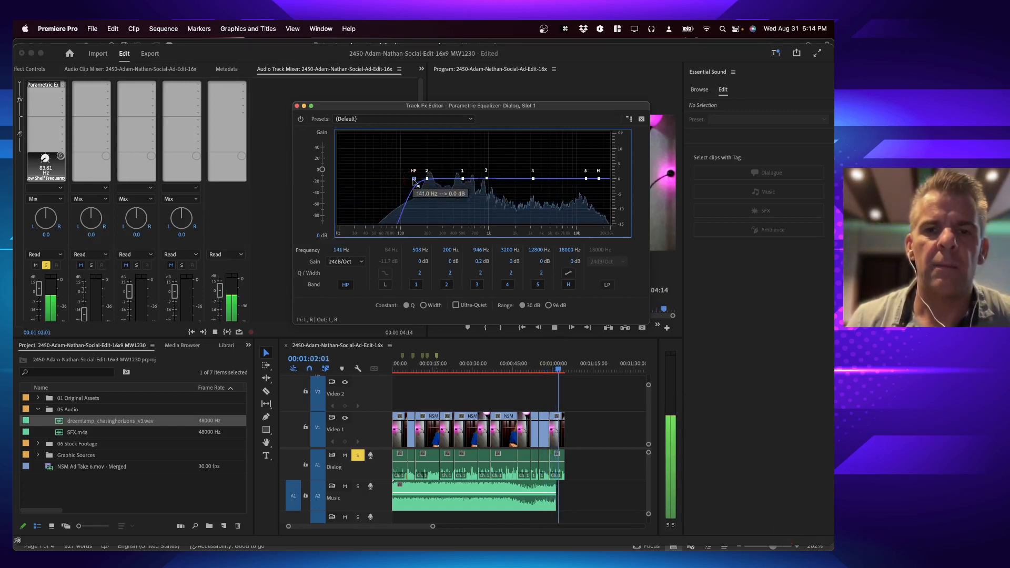
key(space)
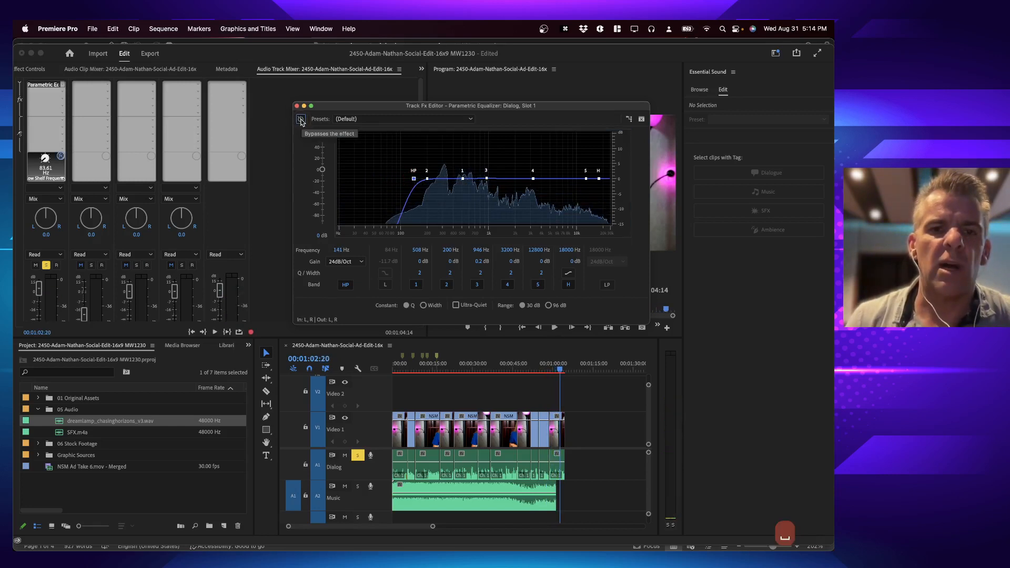
Step: Play the dialog from the start with the equalizer bypassed and re-enabled to compare them, and check the next instruction in Word
drag(333, 108, 333, 100)
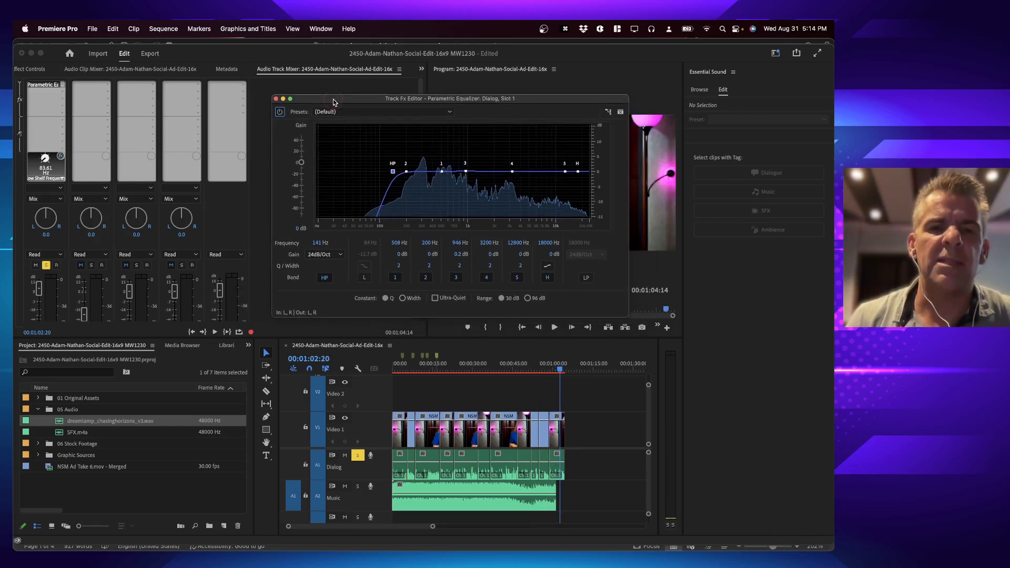
click(279, 112)
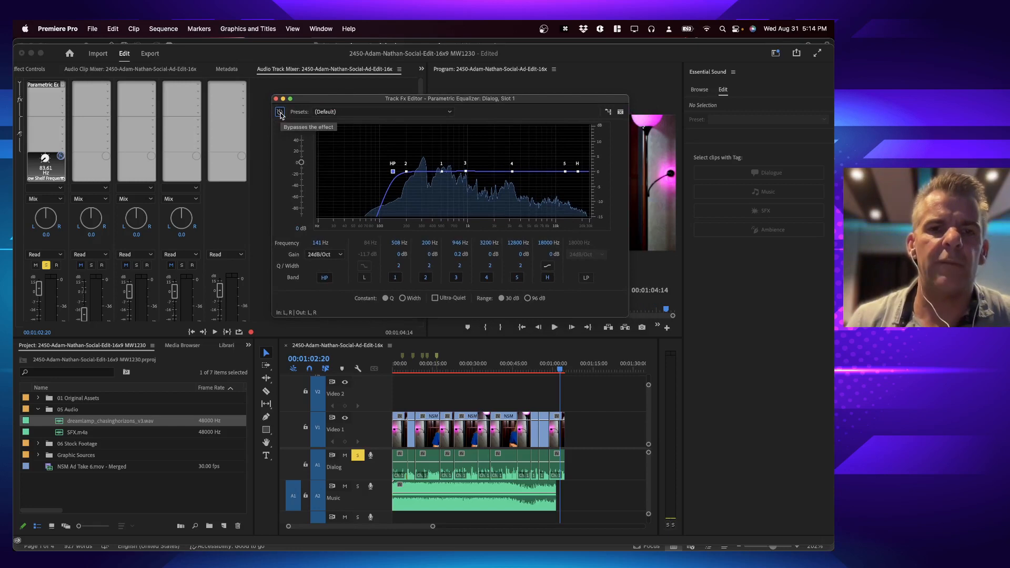
key(Home)
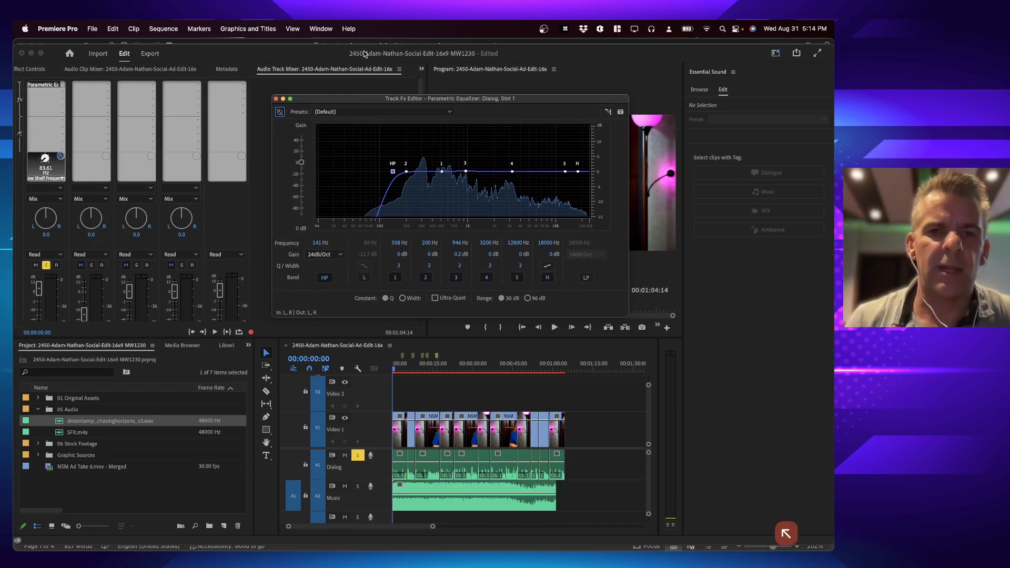
key(space)
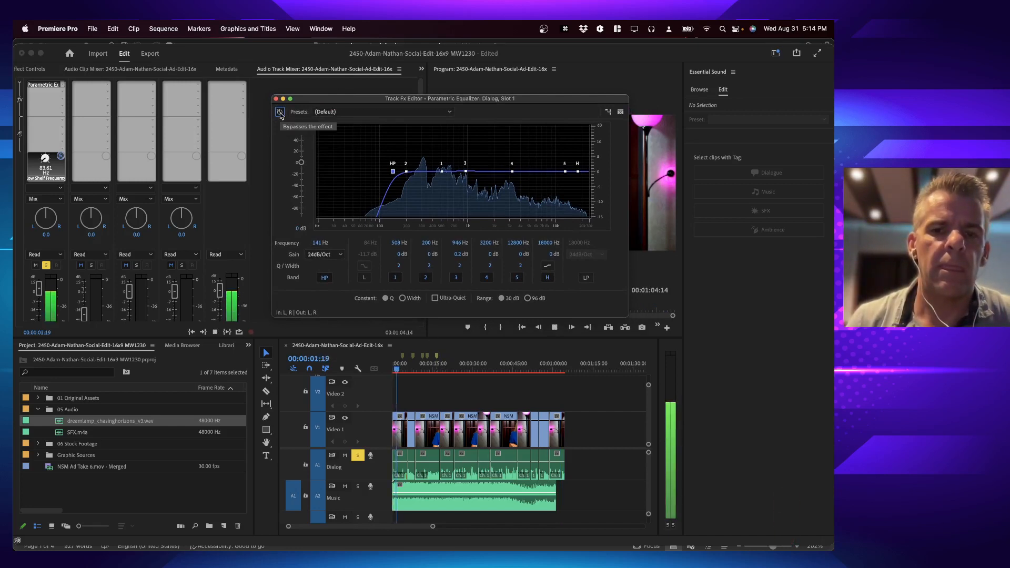
click(281, 113)
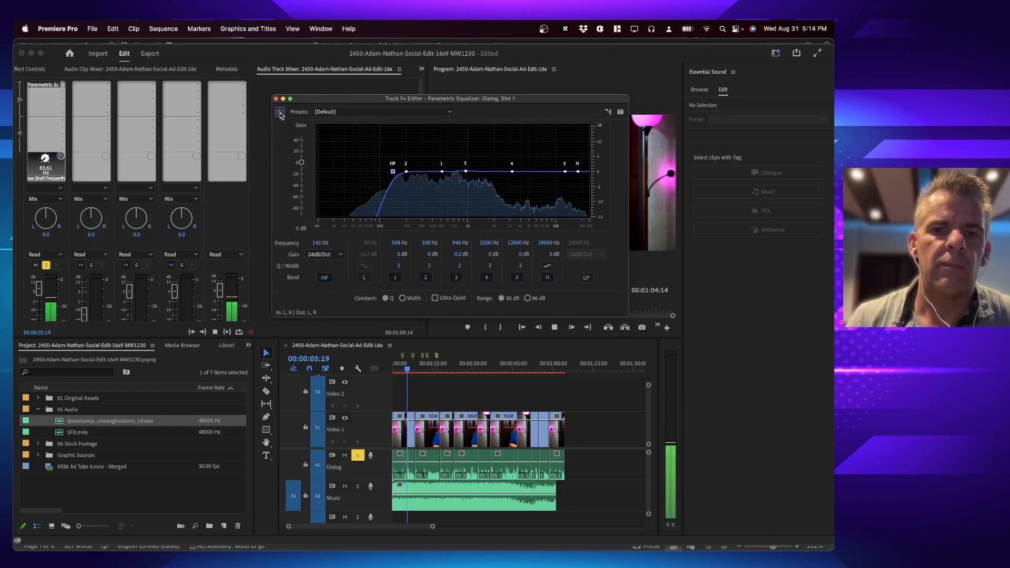
key(space)
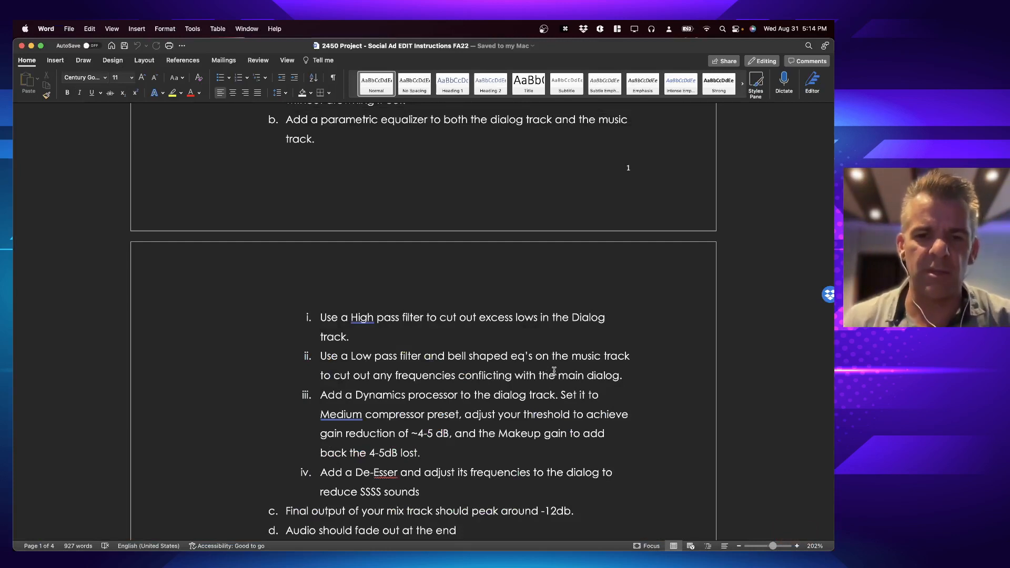
key(super+Tab)
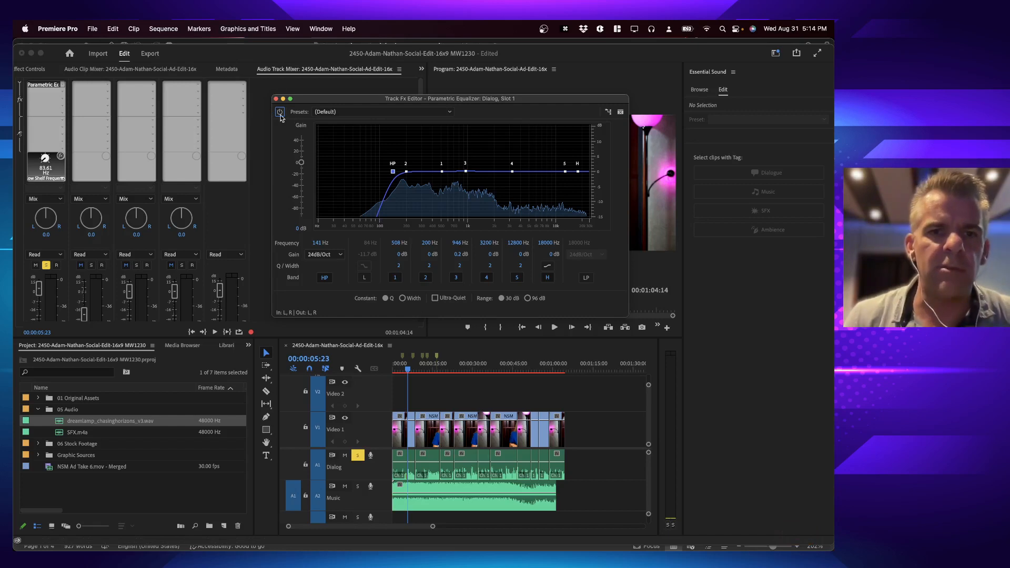
Step: Play several short stretches of the soloed dialog with the high pass filter applied, and close the dialog's equalizer
key(space)
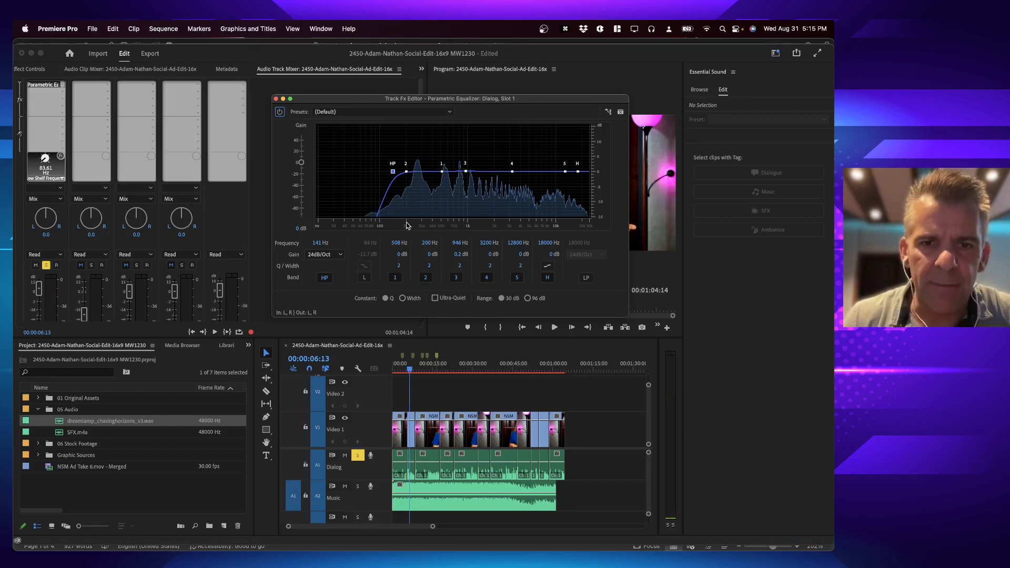
key(space)
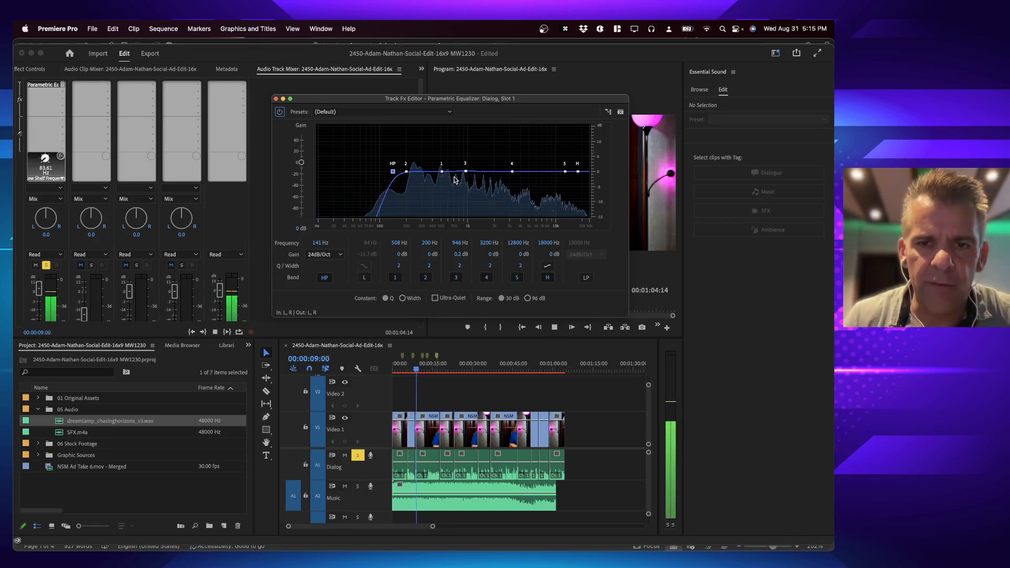
key(space)
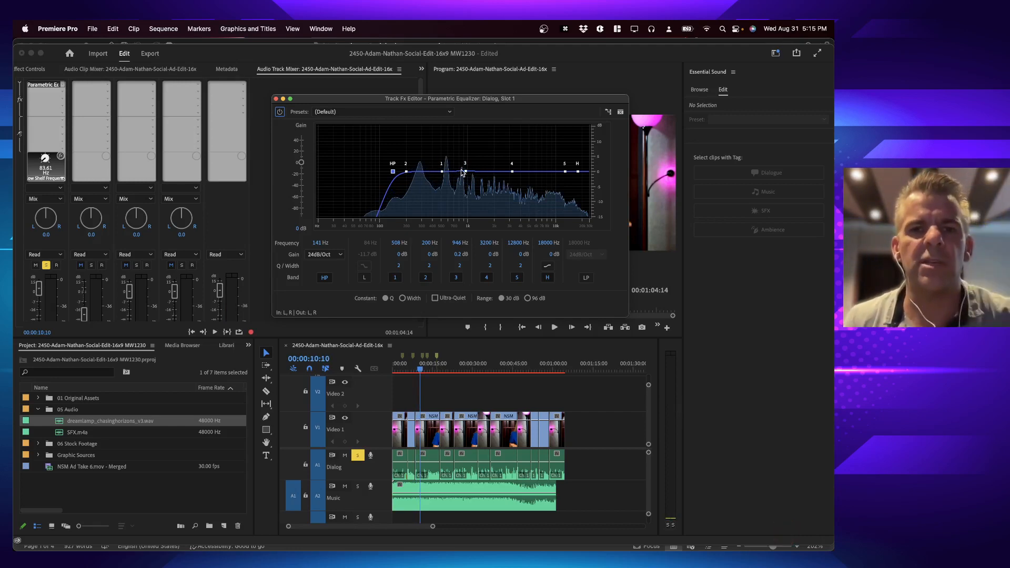
key(space)
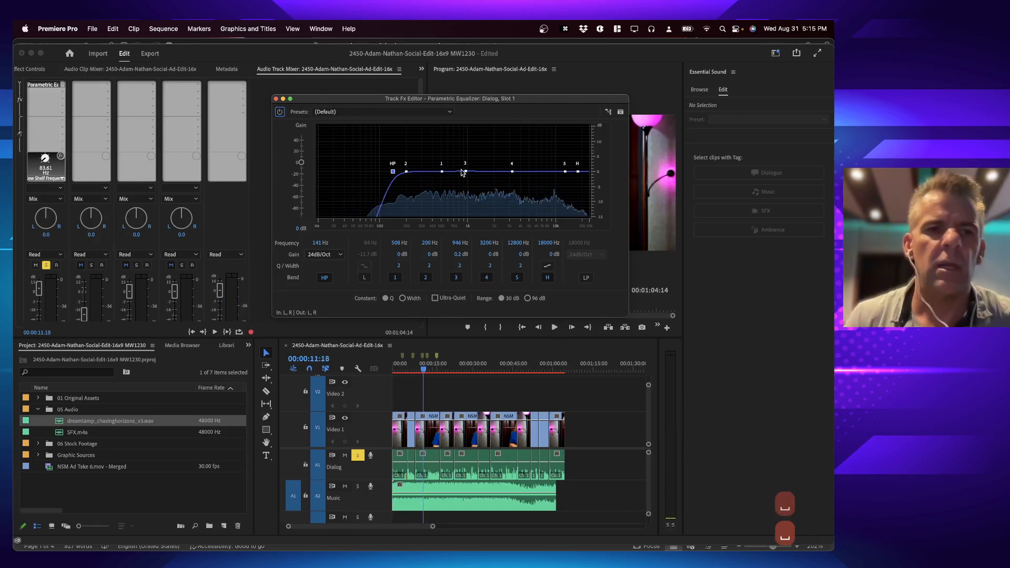
click(276, 98)
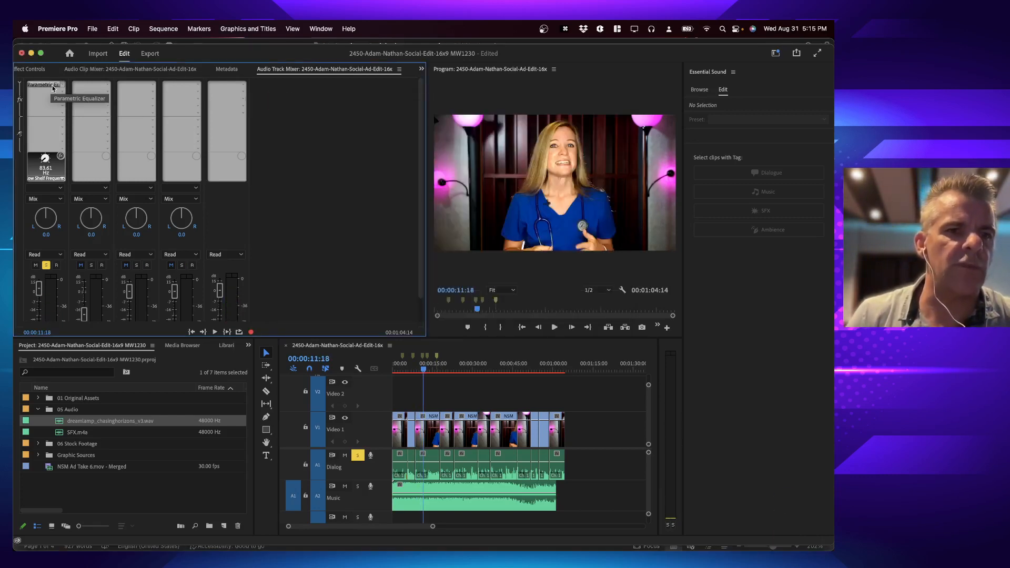
Step: Copy the Dialog track's Parametric Equalizer to the Music track and turn off the high pass filter in the copy
drag(52, 88, 87, 90)
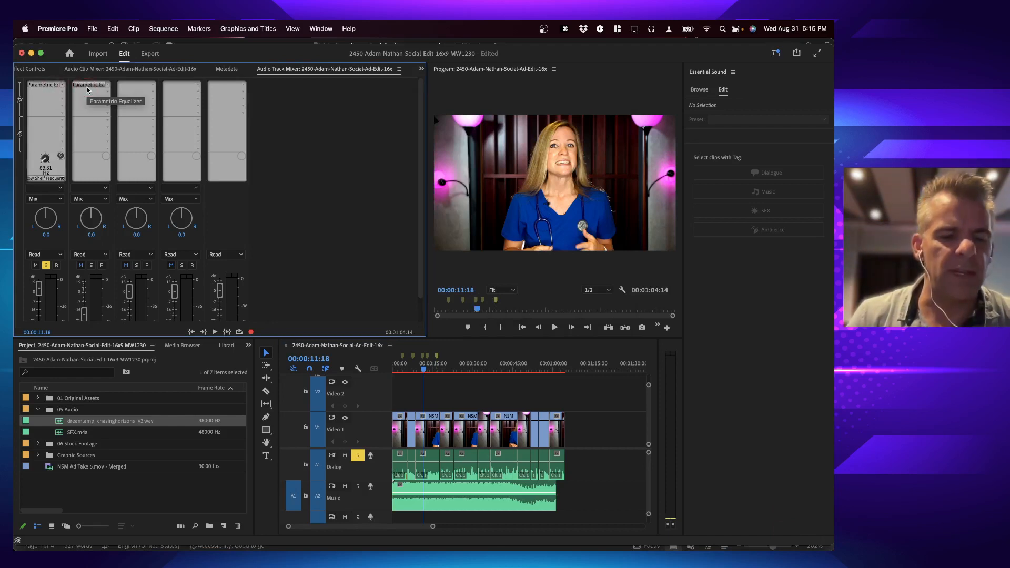
double_click(88, 86)
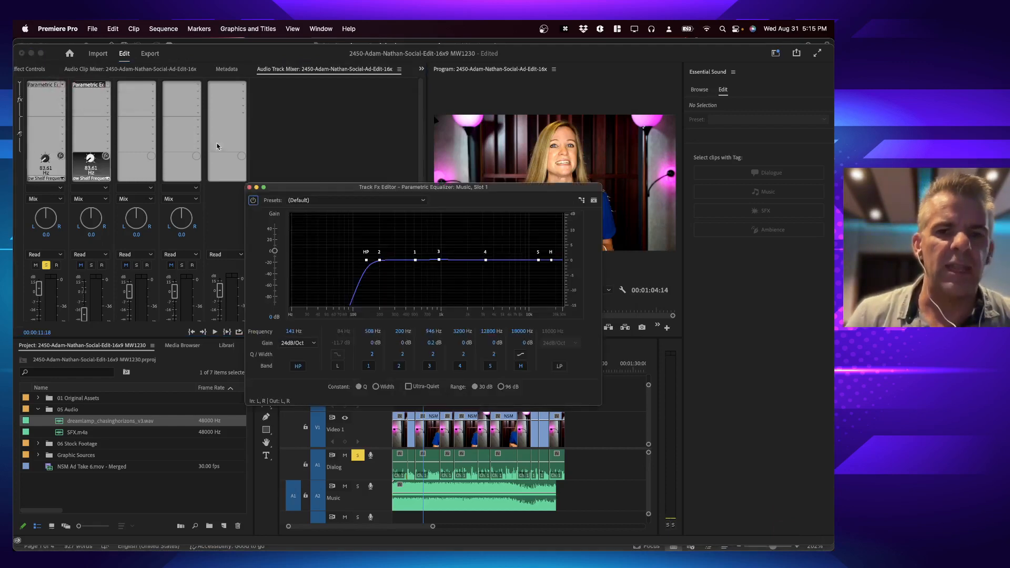
click(297, 366)
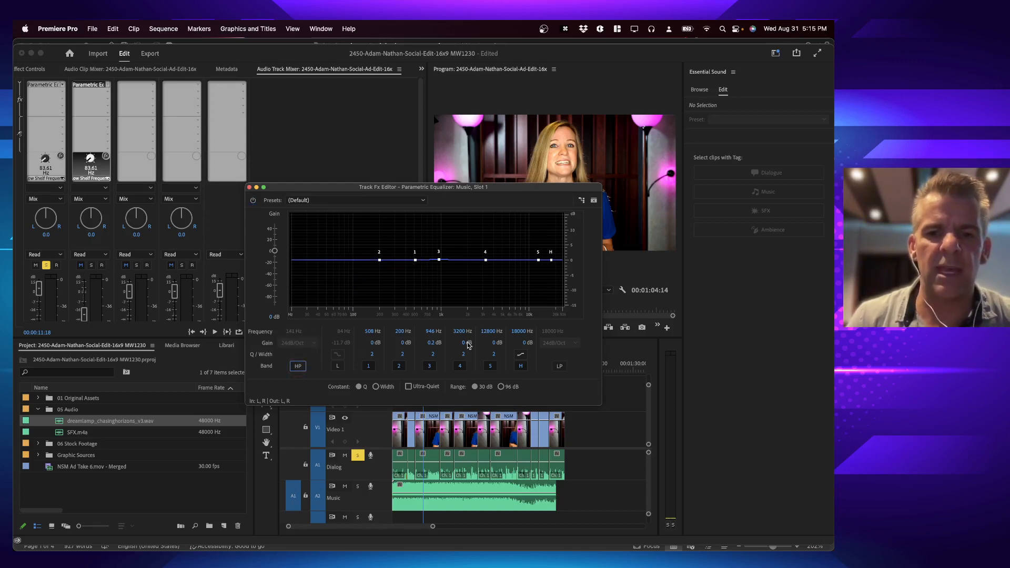
Step: Check the music EQ instruction in Word, enable the music equalizer's low pass filter, and move its high shelf to about 4764 Hz
key(super+Tab)
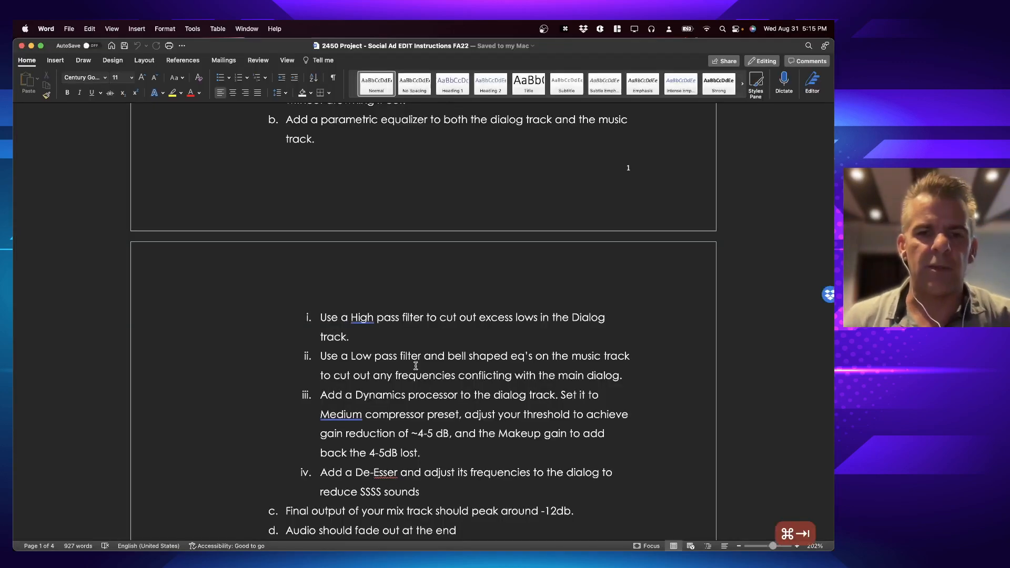
key(super+Tab)
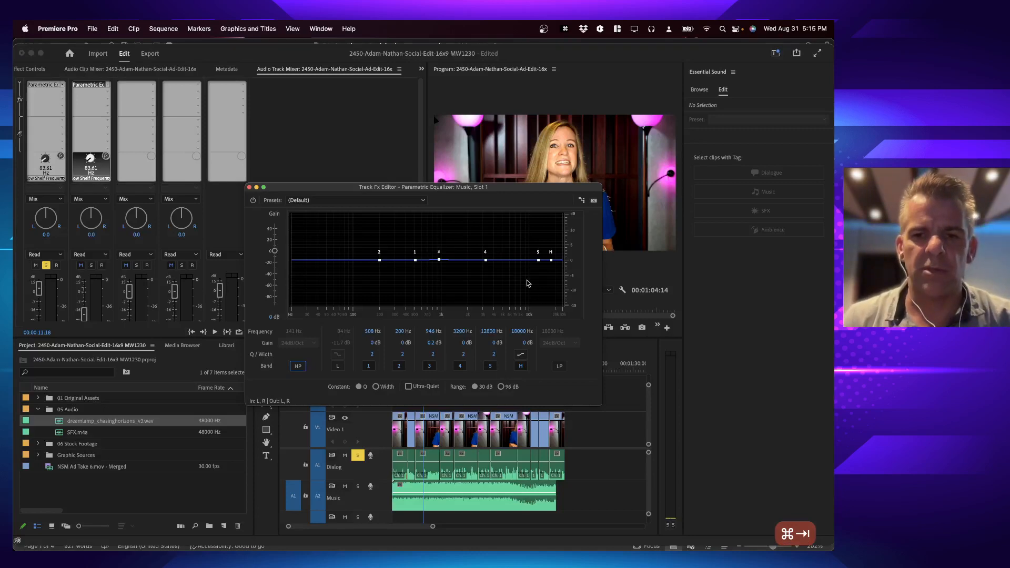
click(560, 367)
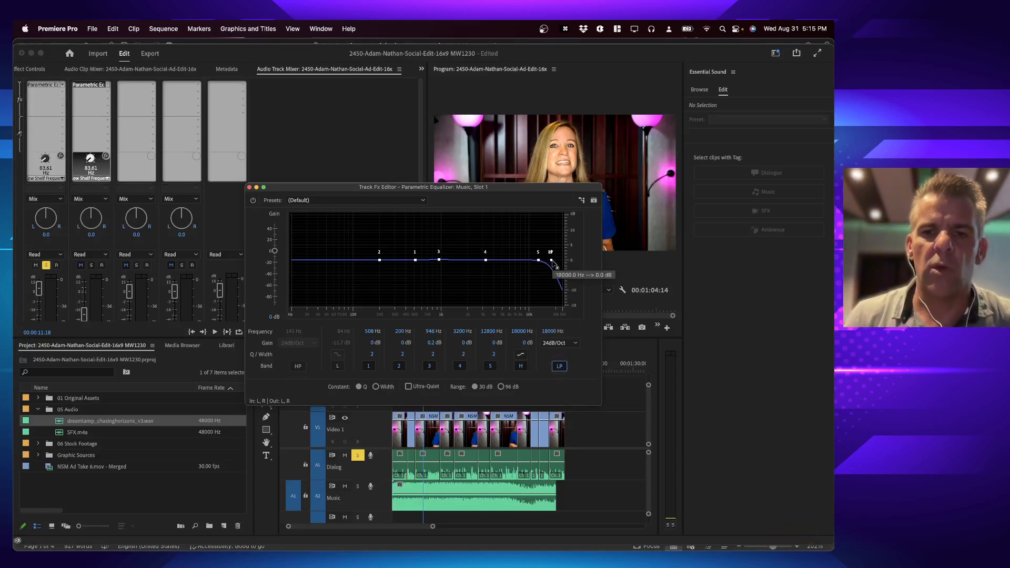
drag(551, 261, 501, 259)
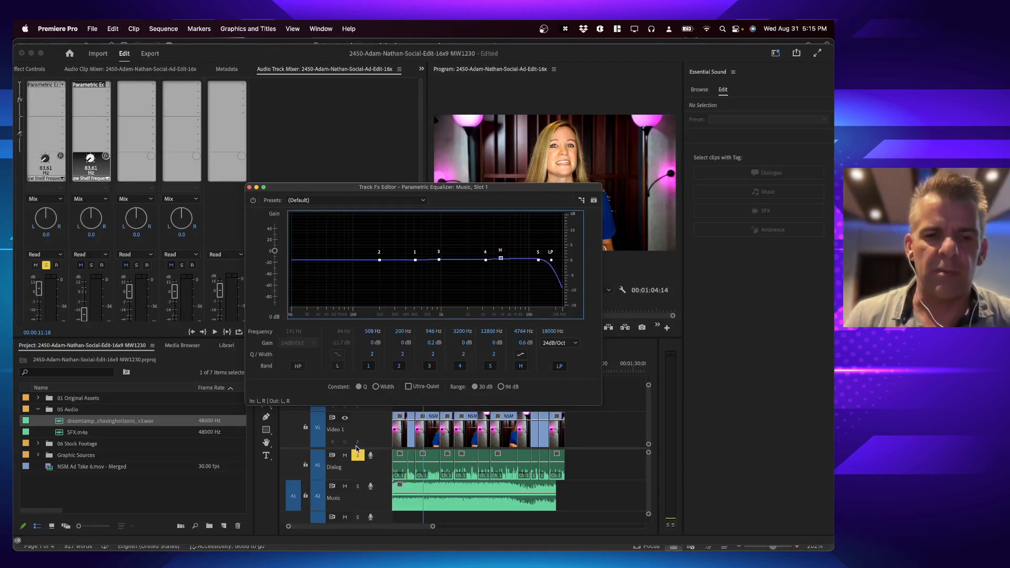
Step: Unsolo the dialog and lower the music's low pass filter to about 7454 Hz while listening to the mix
click(46, 265)
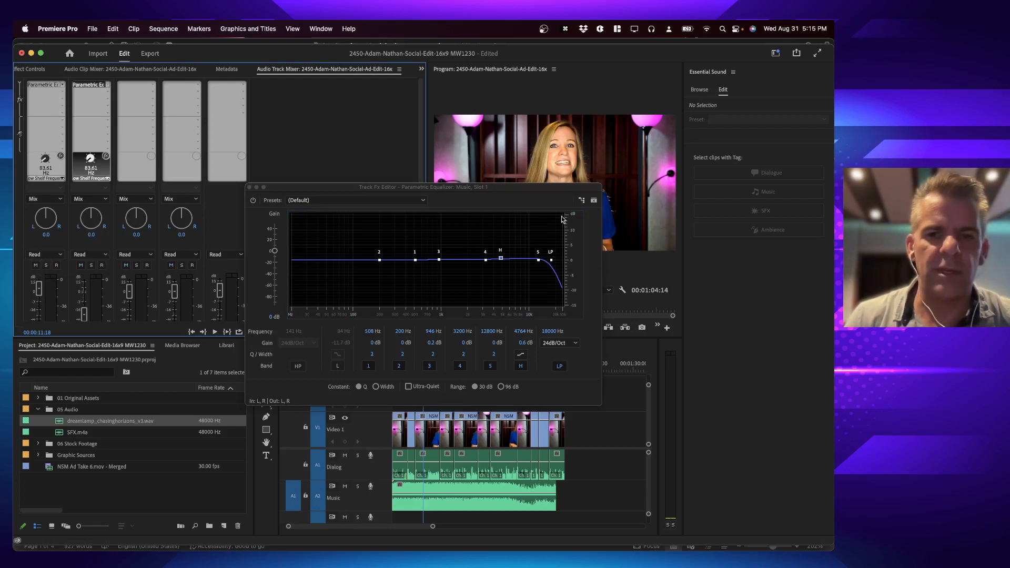
key(space)
drag(552, 260, 520, 261)
key(space)
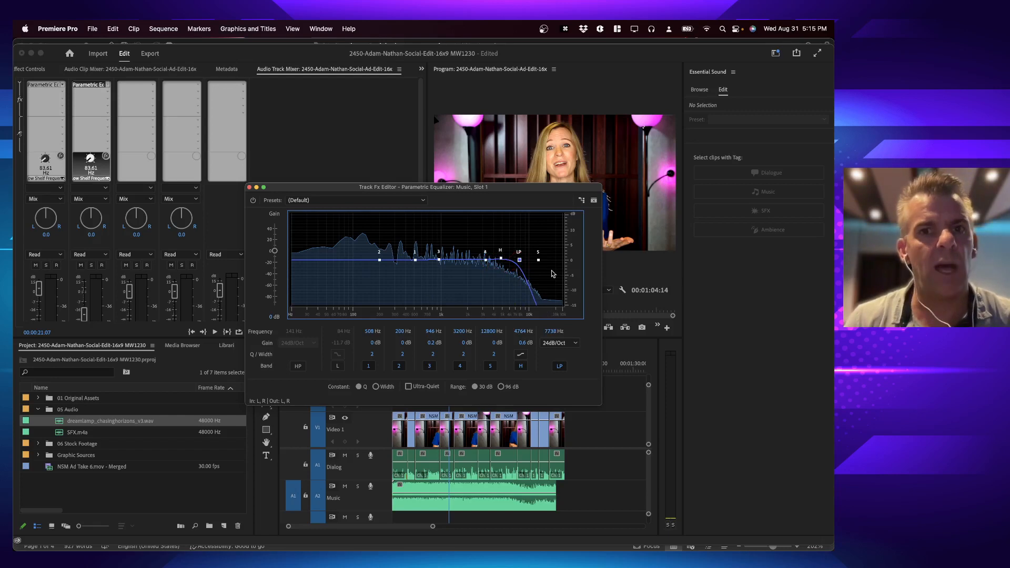
drag(520, 260, 523, 268)
key(space)
key(space)
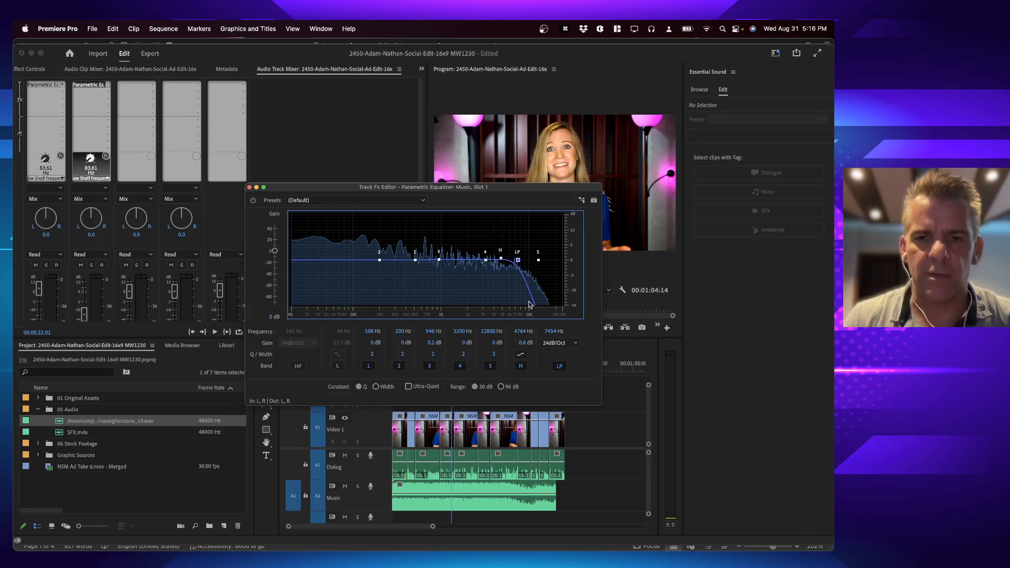
Step: Try a gentle 6dB/Oct slope on the music's low pass filter and play the mix
click(556, 343)
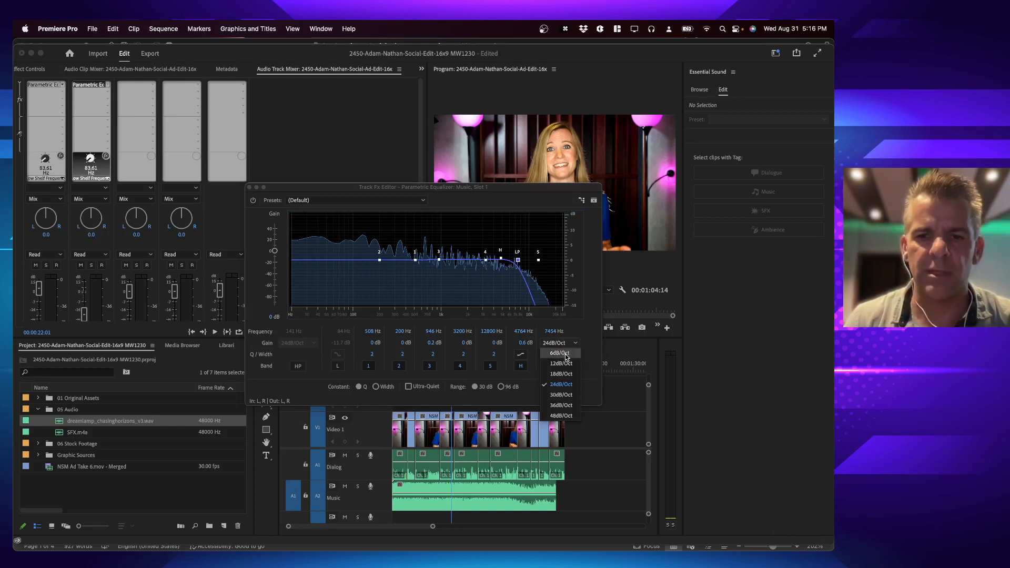
click(563, 354)
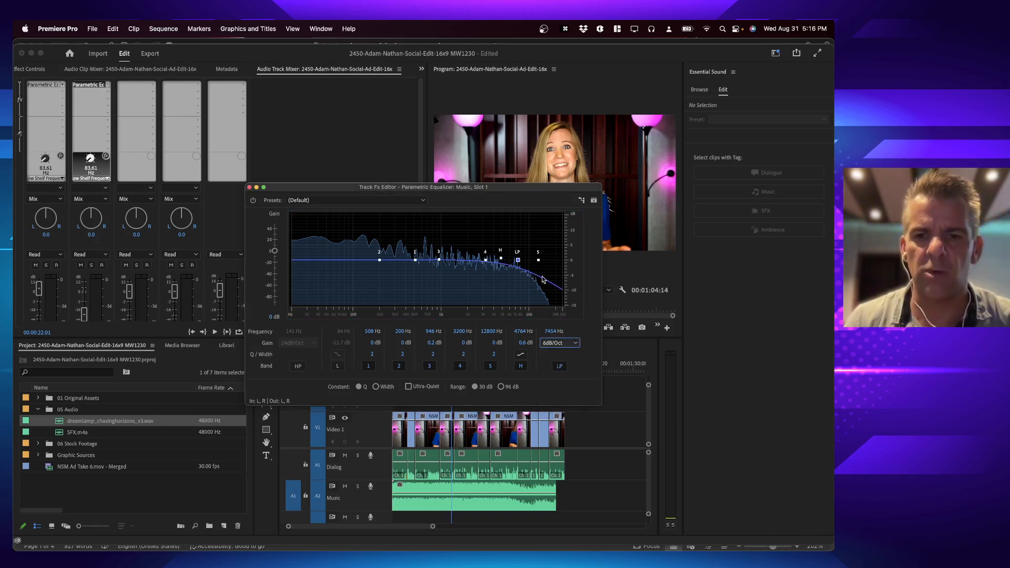
key(space)
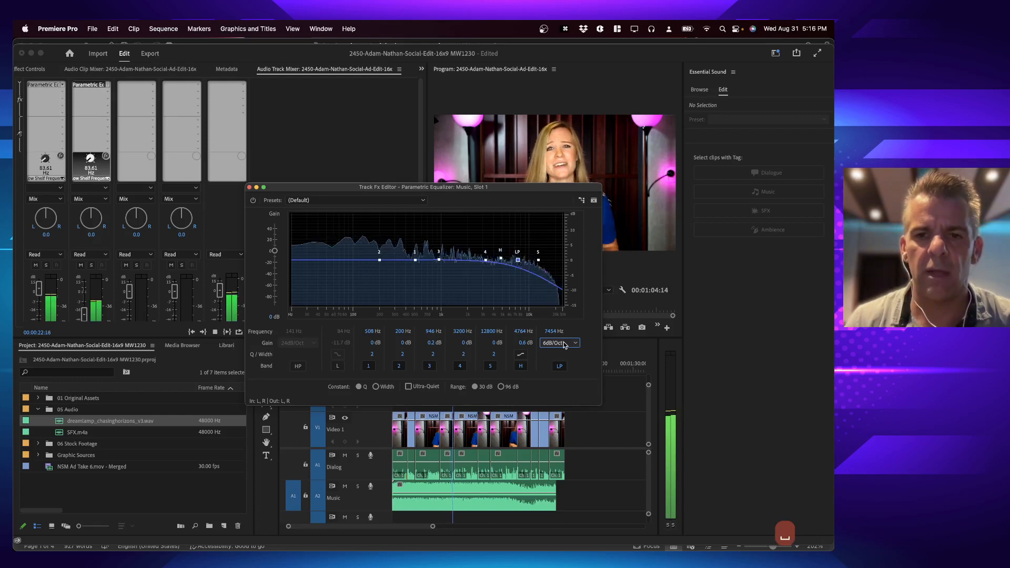
key(space)
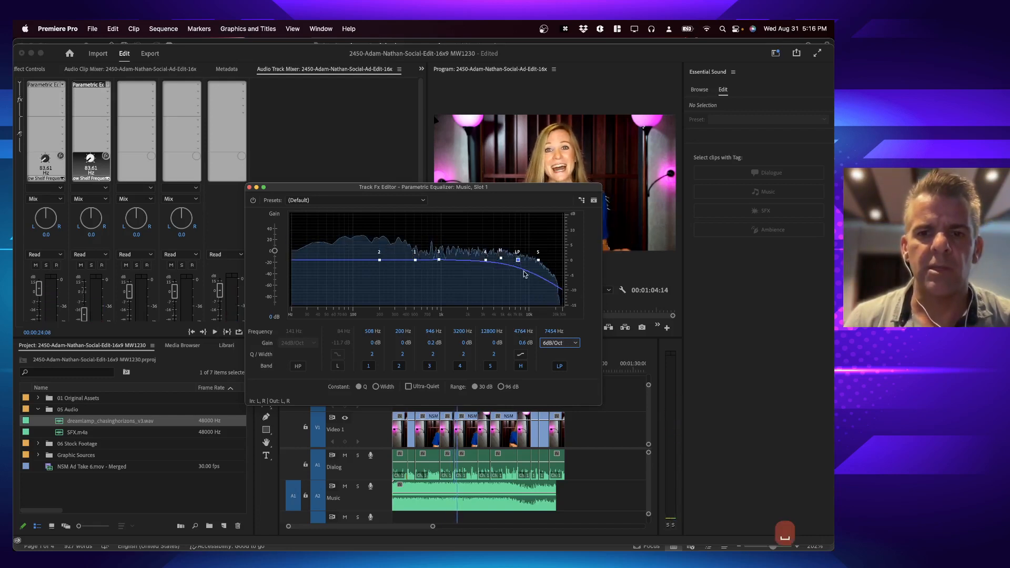
Step: Try a steep 48dB/Oct slope with the low pass filter at about 1213 Hz, listening to the mix
click(567, 341)
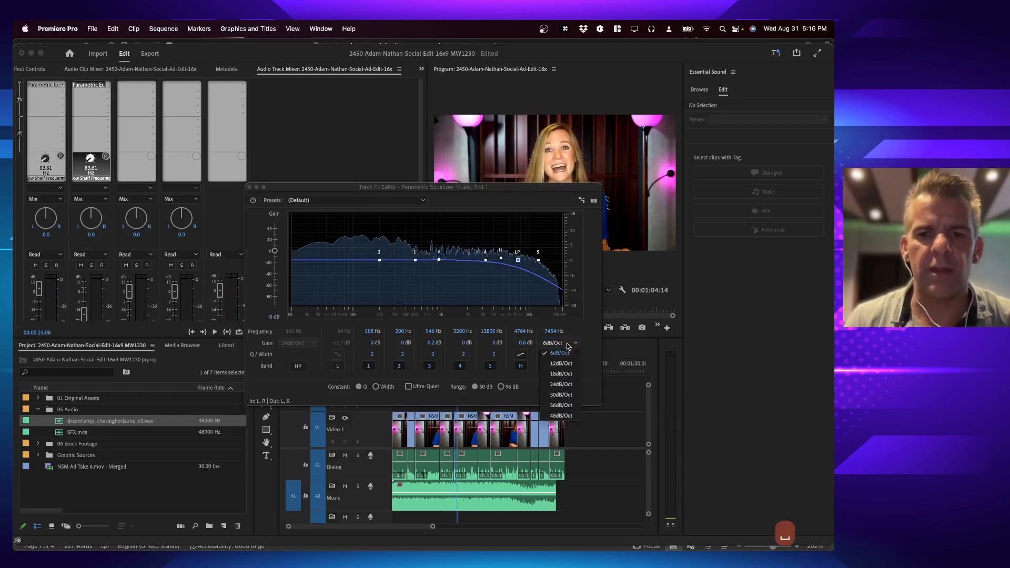
click(564, 416)
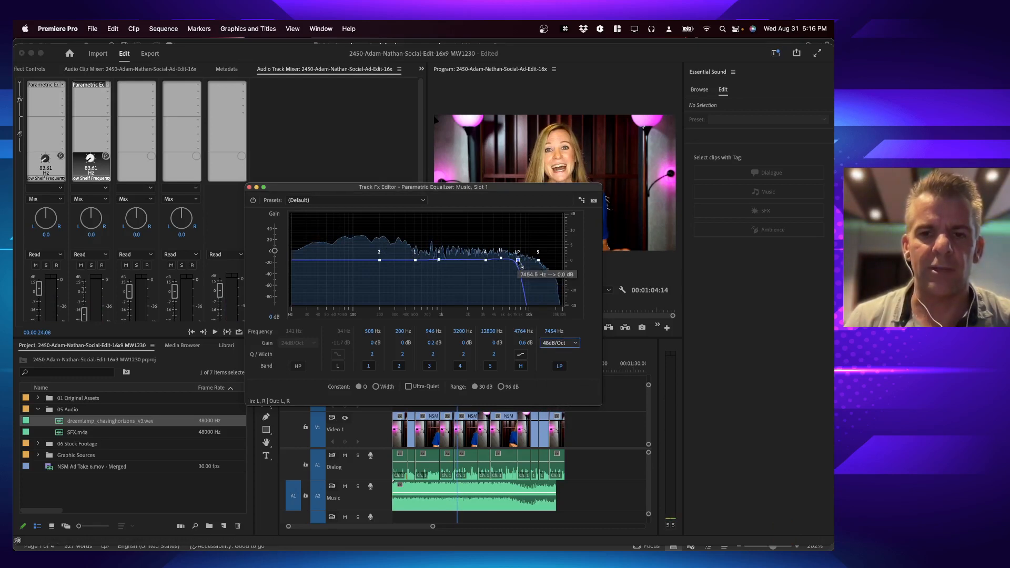
drag(520, 264, 448, 262)
key(space)
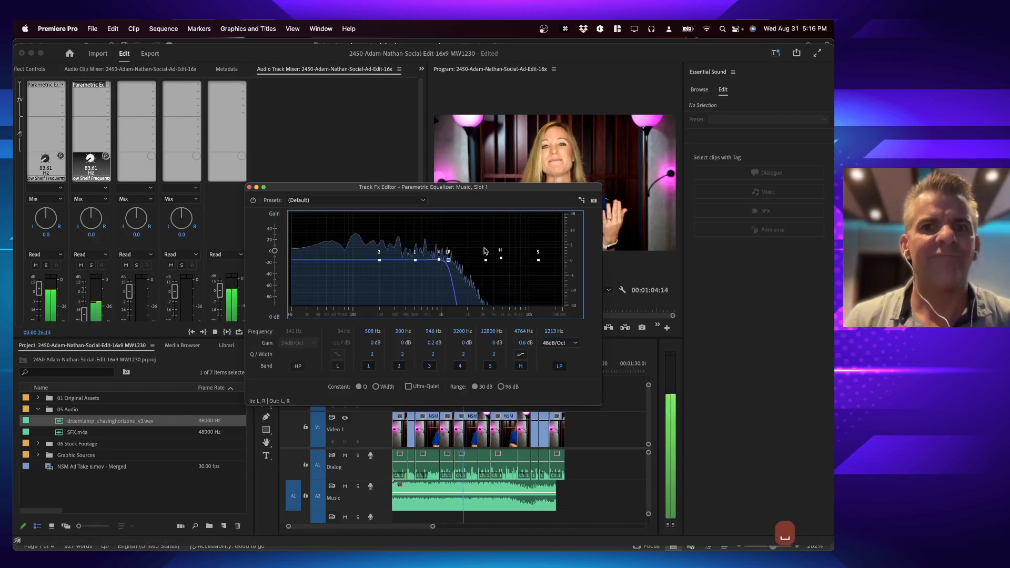
key(space)
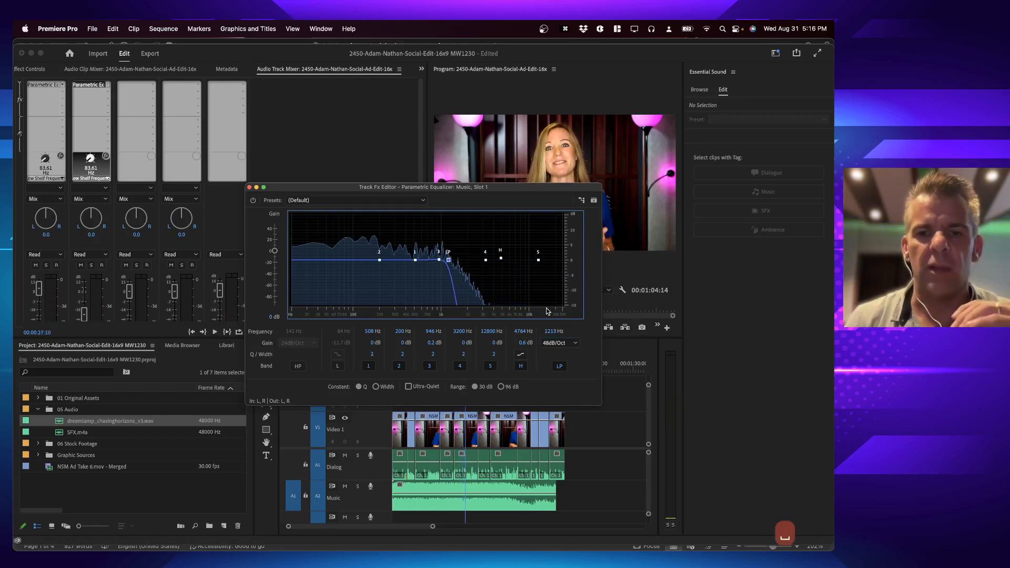
Step: Set the low pass filter's slope to 6dB/Oct, after trying 12dB/Oct, and move it up to about 7095 Hz
click(564, 342)
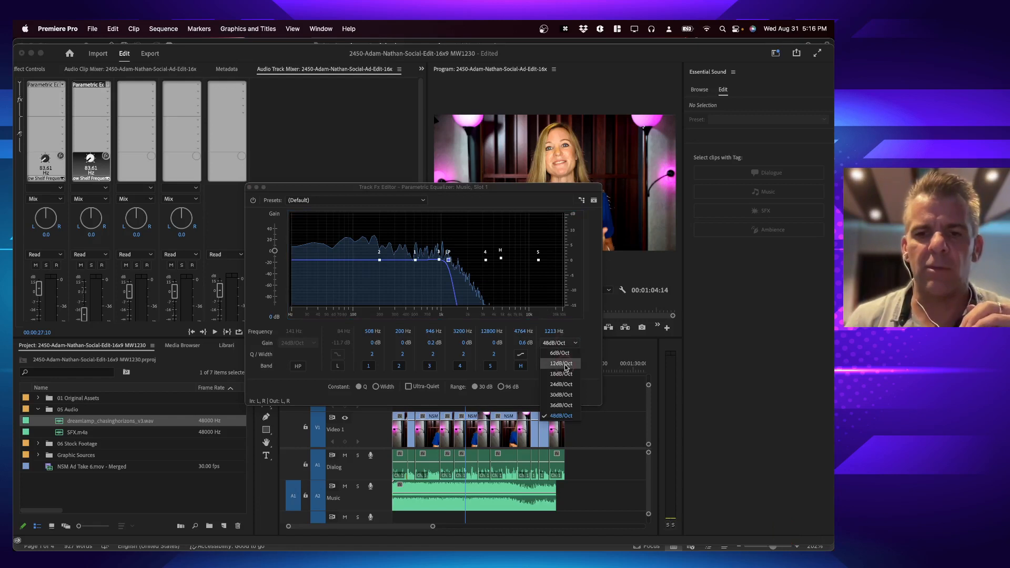
click(562, 364)
click(553, 342)
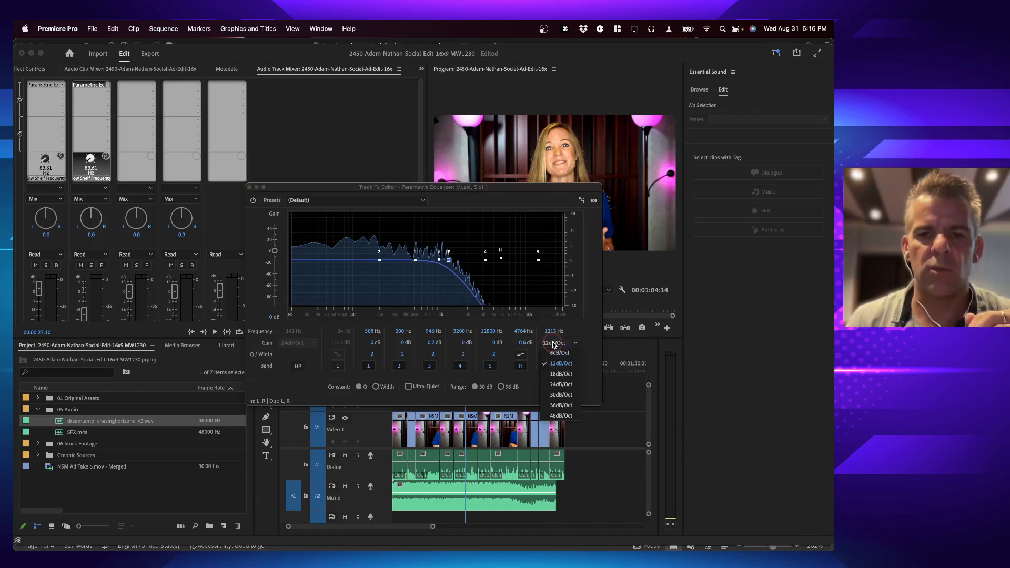
click(556, 357)
drag(451, 262, 520, 268)
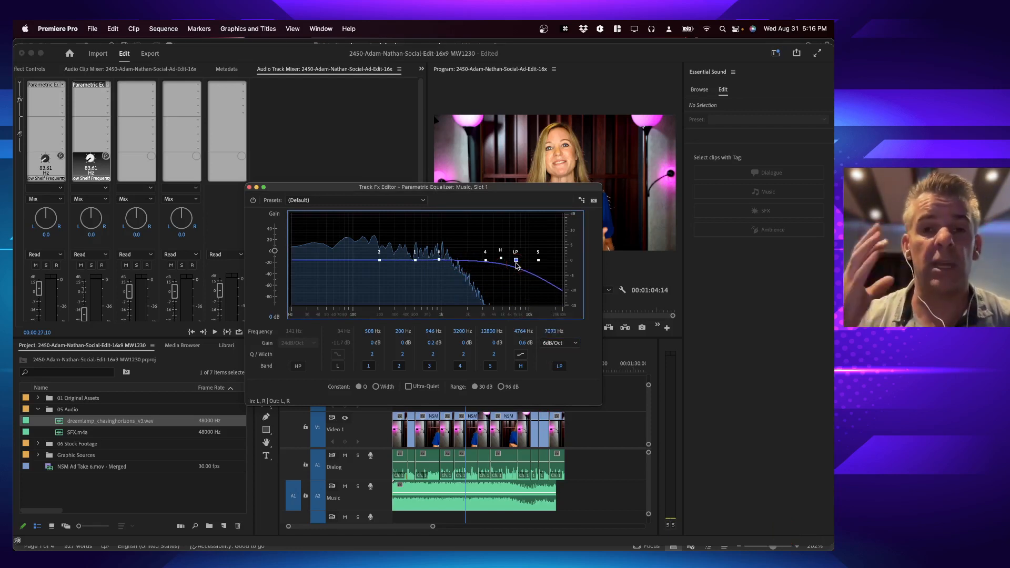
Step: Sweep the music's low pass filter down to about 1461 Hz during playback and fine-tune it to about 1676 Hz
key(space)
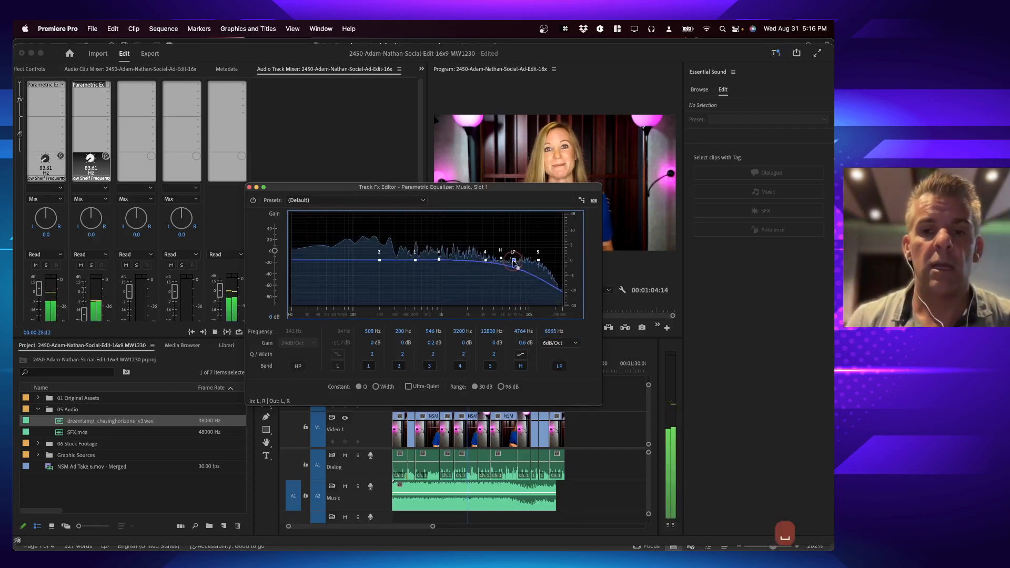
drag(517, 266, 456, 261)
key(space)
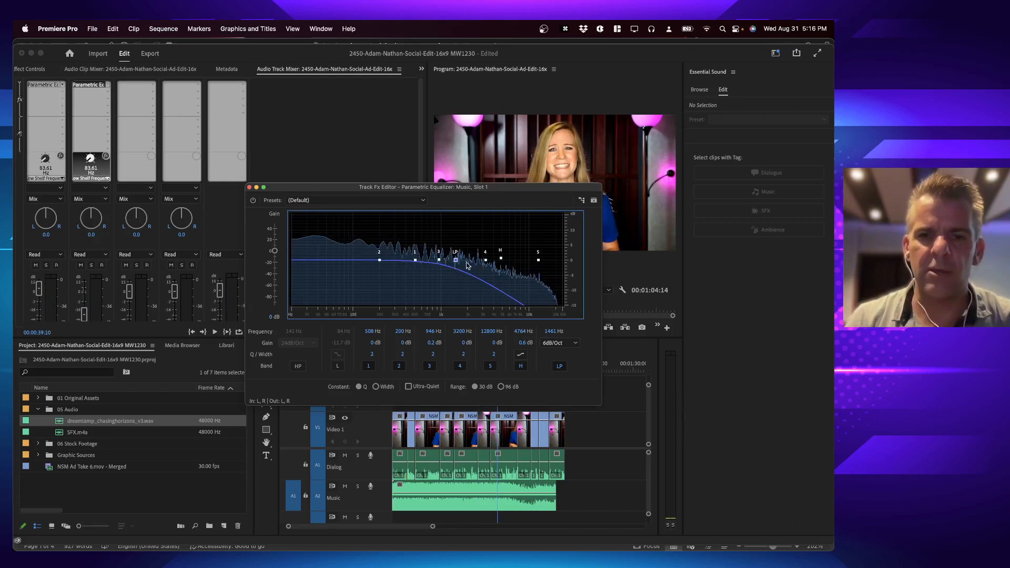
drag(462, 261, 463, 261)
key(space)
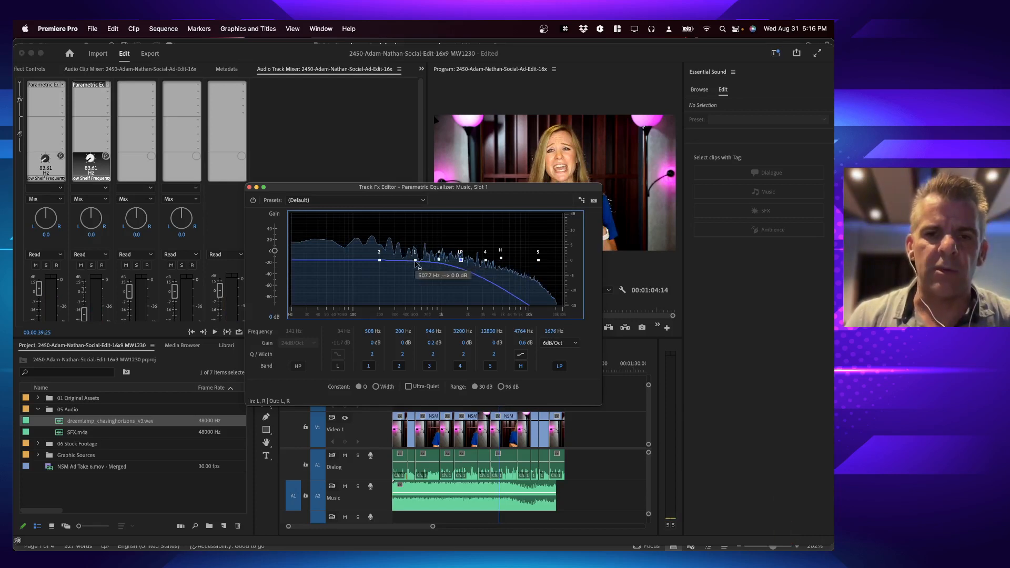
Step: Test boosts on the music's band 1 near 320 and 465 Hz, and cut the band by about 4.6 dB at 465 Hz
drag(416, 260, 399, 225)
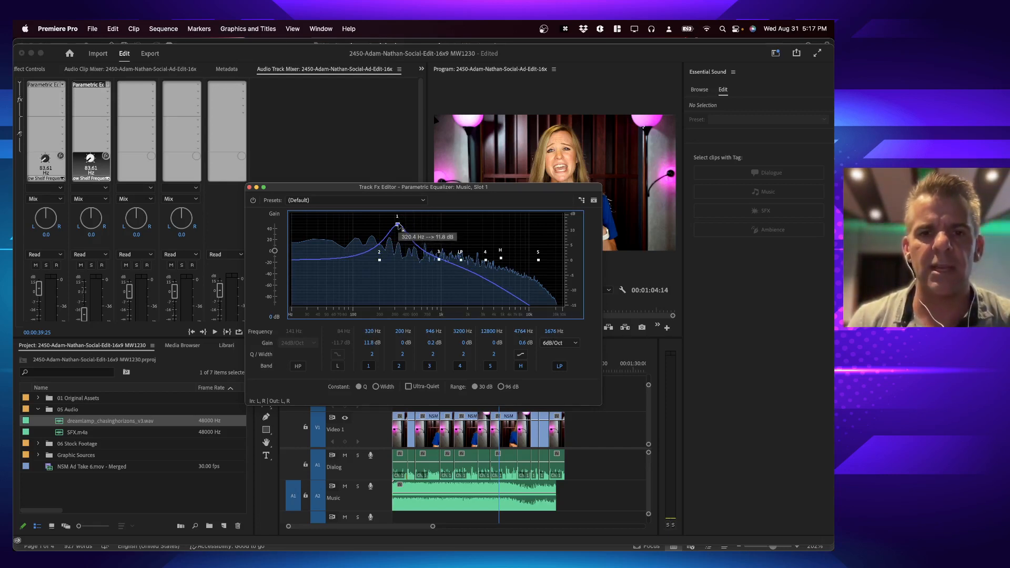
drag(397, 223, 430, 223)
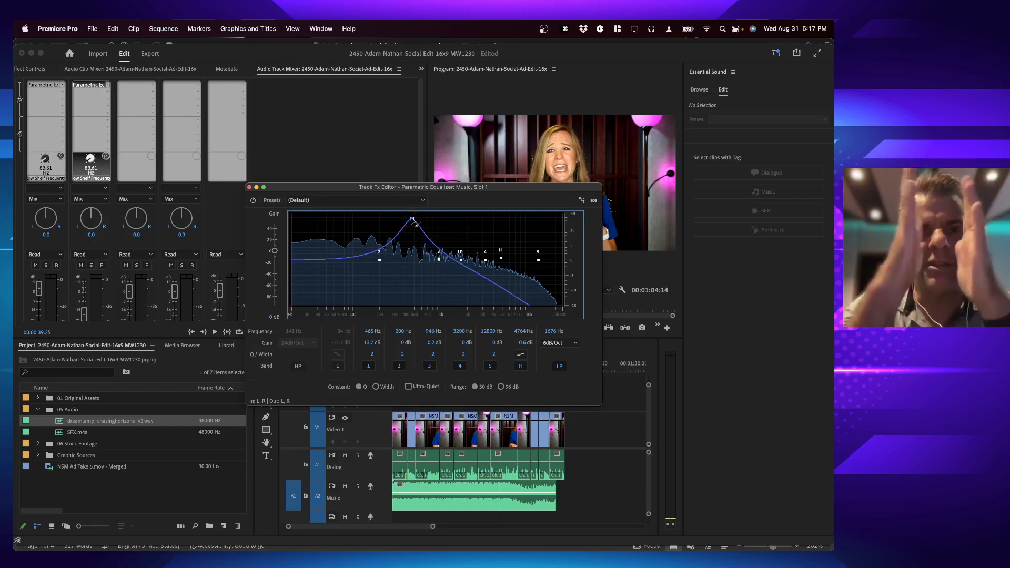
drag(412, 219, 412, 274)
key(space)
key(space)
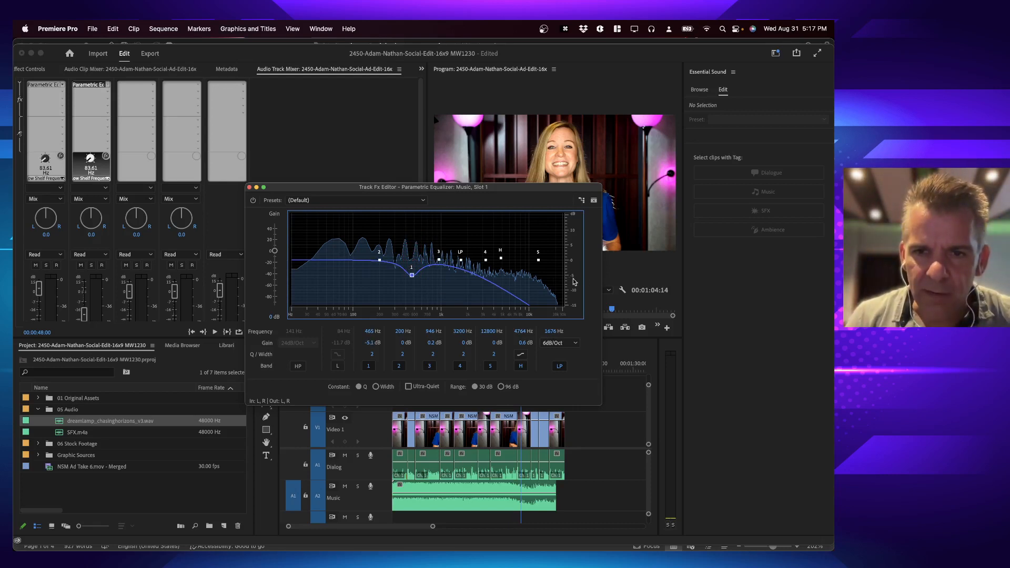
drag(412, 275, 412, 274)
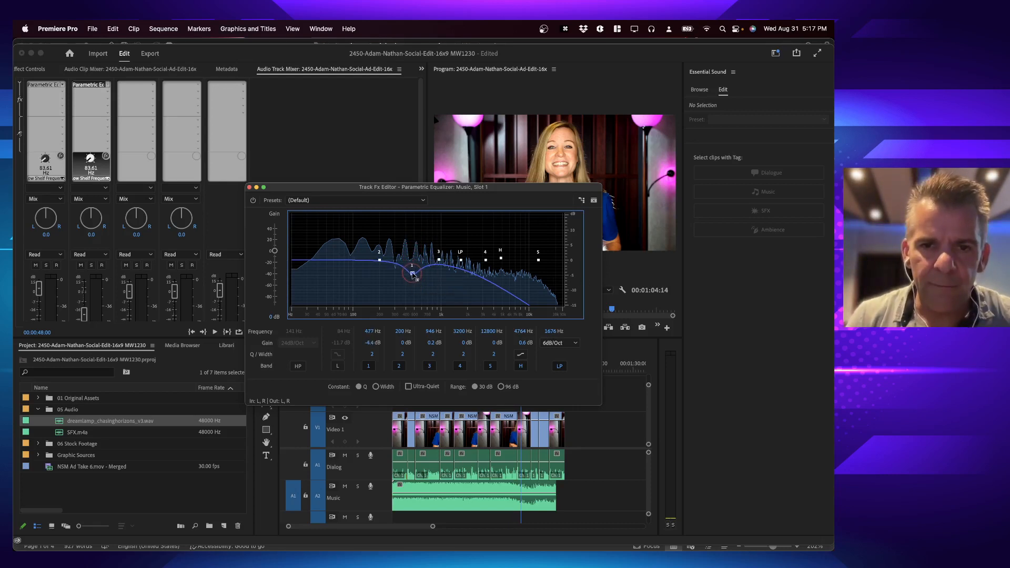
Step: Raise the music's low pass filter to about 2203 Hz while playing the mix
key(space)
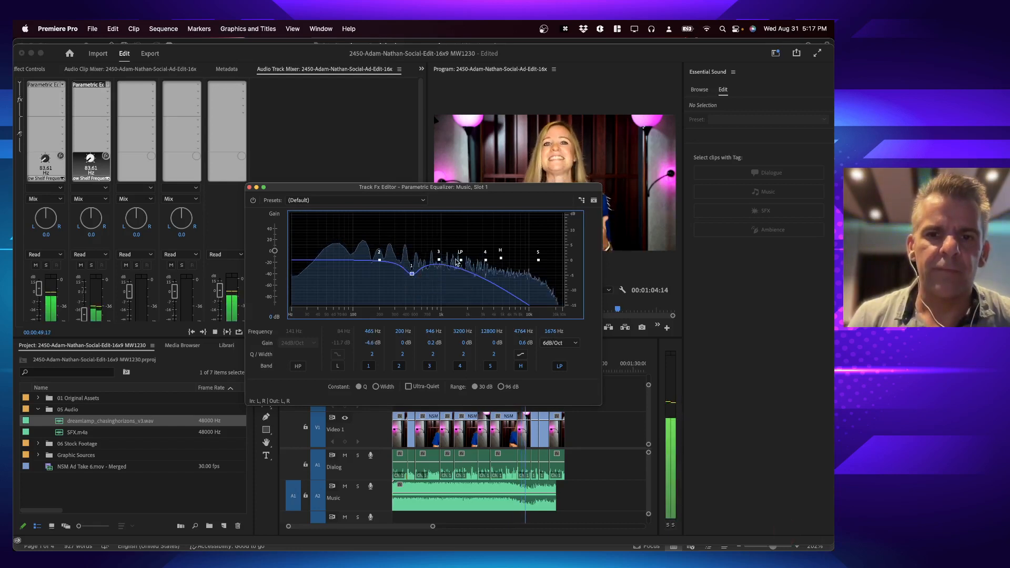
drag(463, 262, 473, 262)
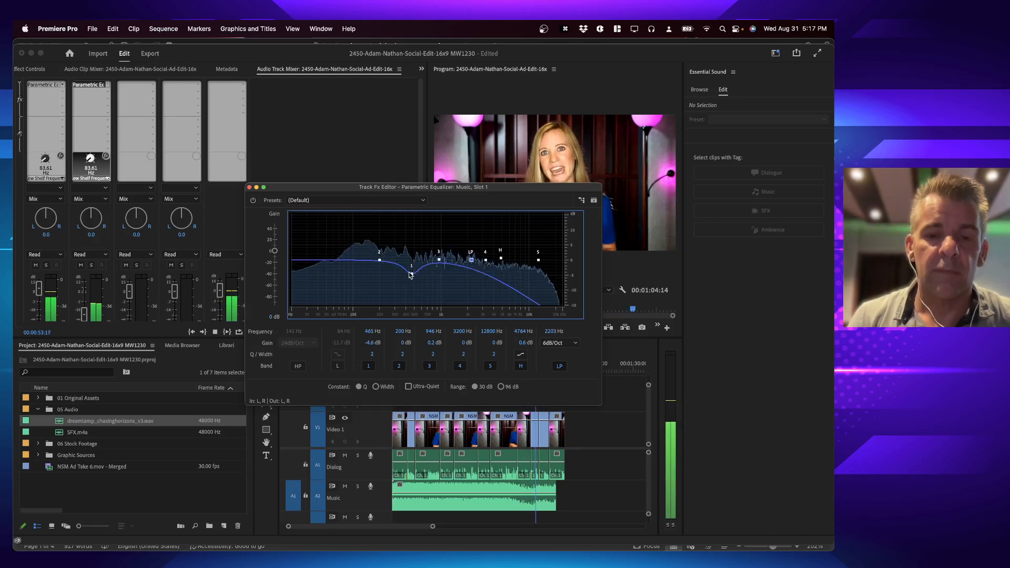
Step: Stop playback, save the project, and switch to the Word instructions to read the dynamics processor and De-Esser requirements
key(space)
key(super+s)
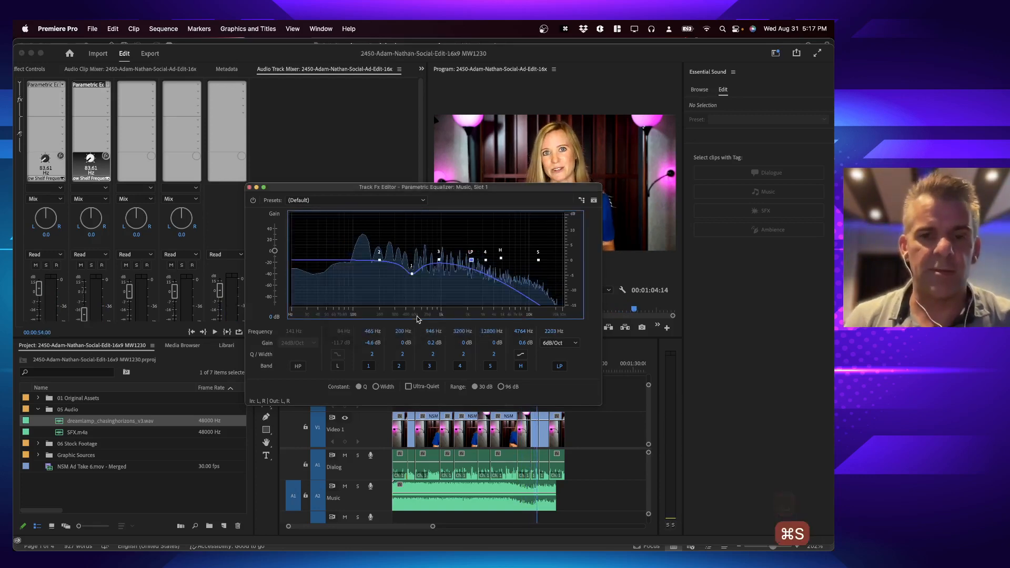
key(super+Tab)
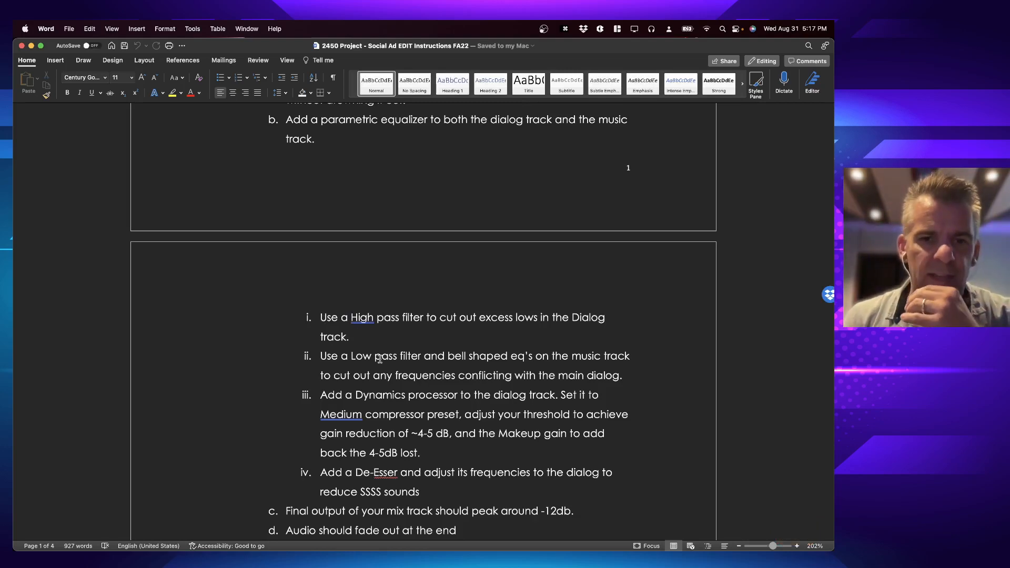
scroll(402, 392, down, 5)
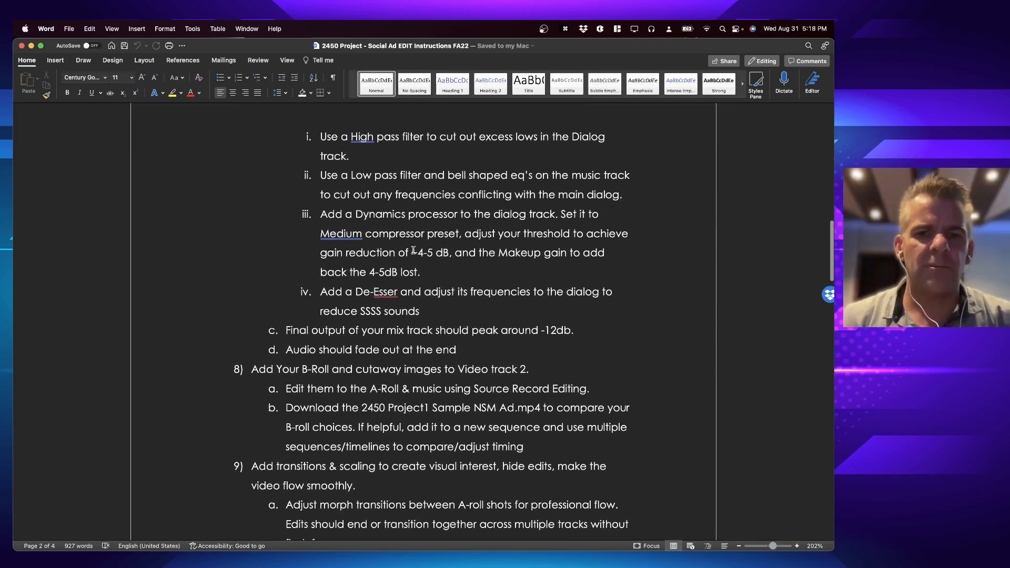
Step: Return to Premiere Pro, add Dynamics Processing to the Dialog track, close the music equalizer, and open the new effect's editor
key(super+Tab)
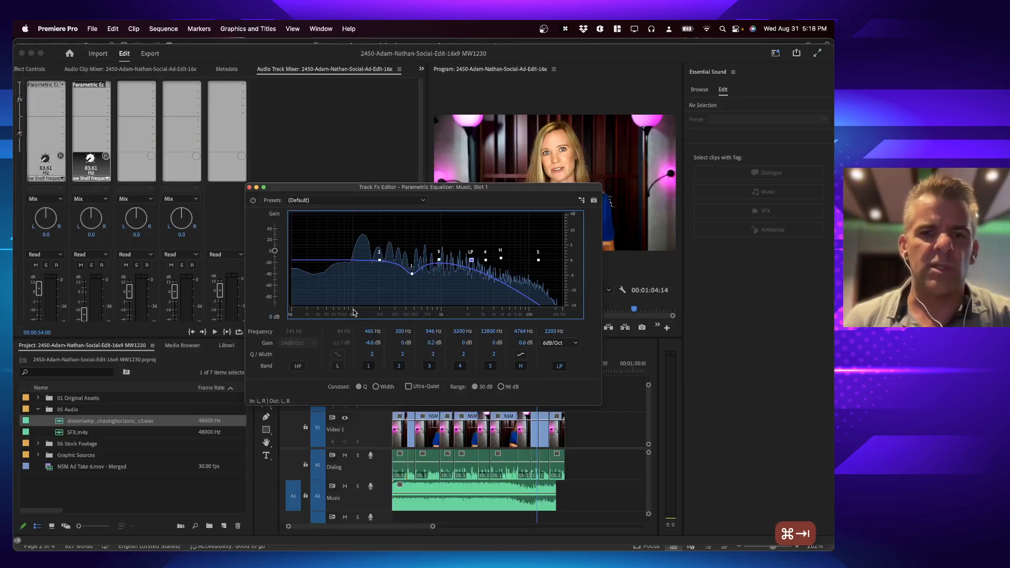
click(62, 85)
mouse_move(84, 123)
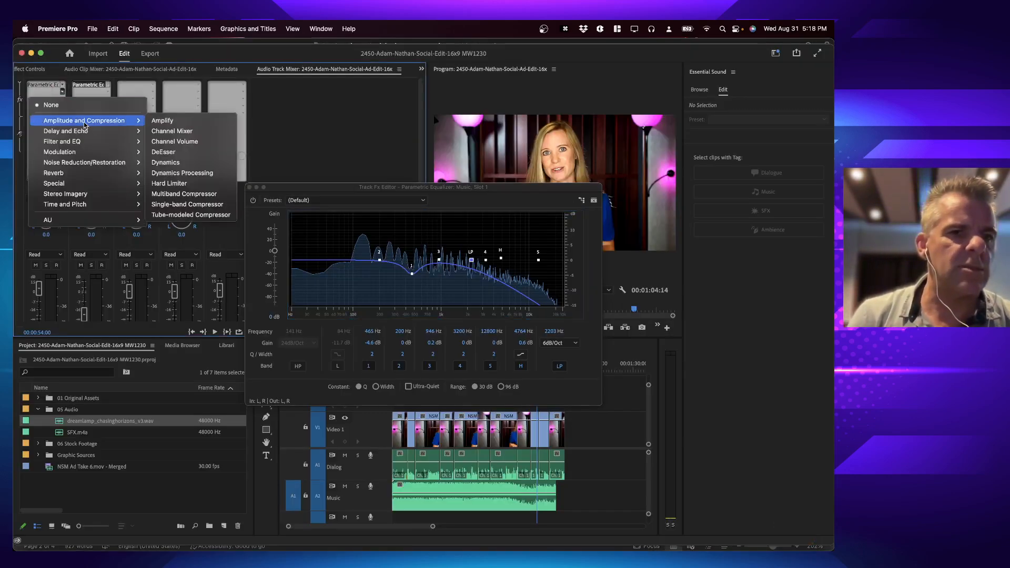
click(177, 173)
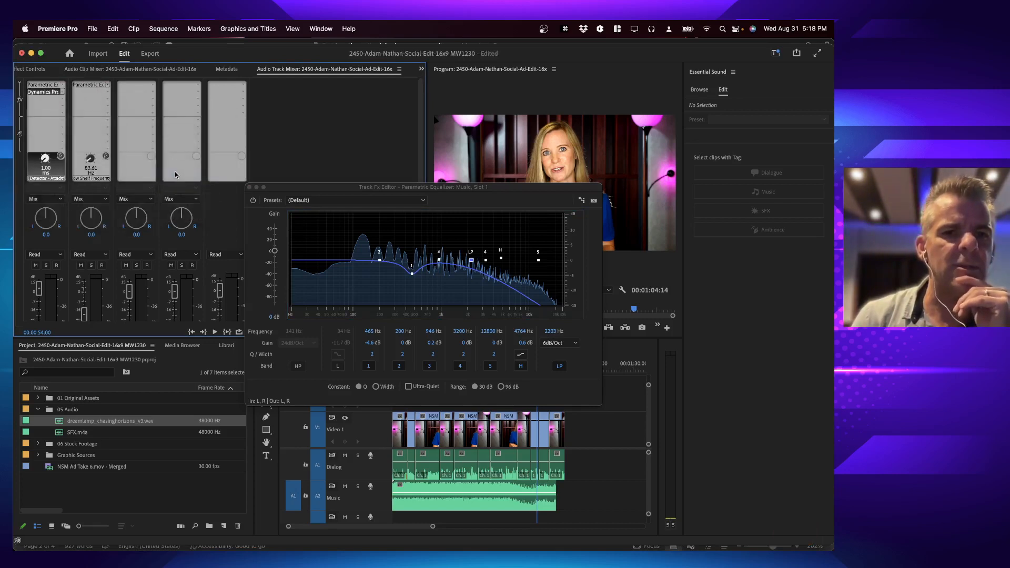
click(249, 187)
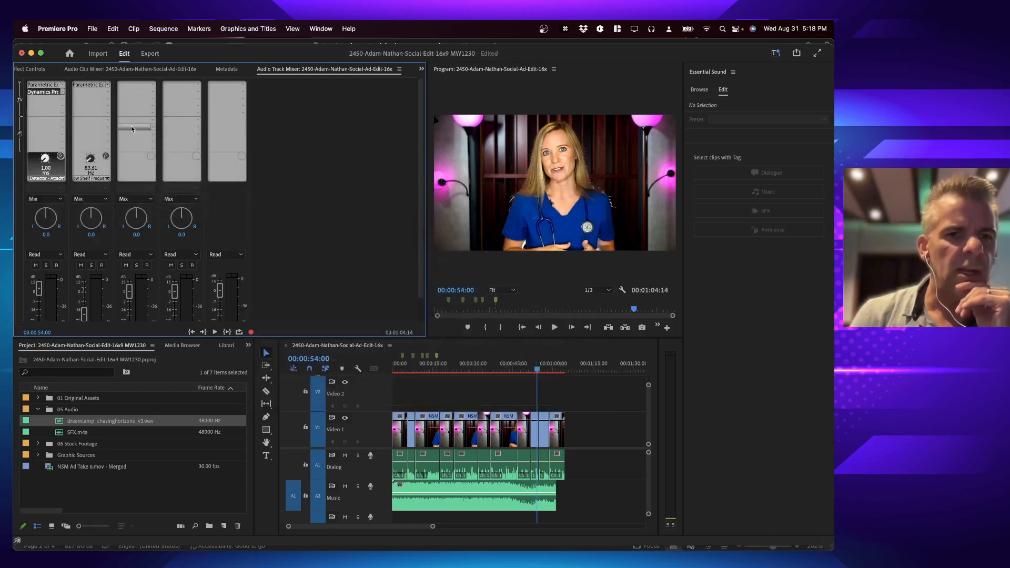
double_click(53, 93)
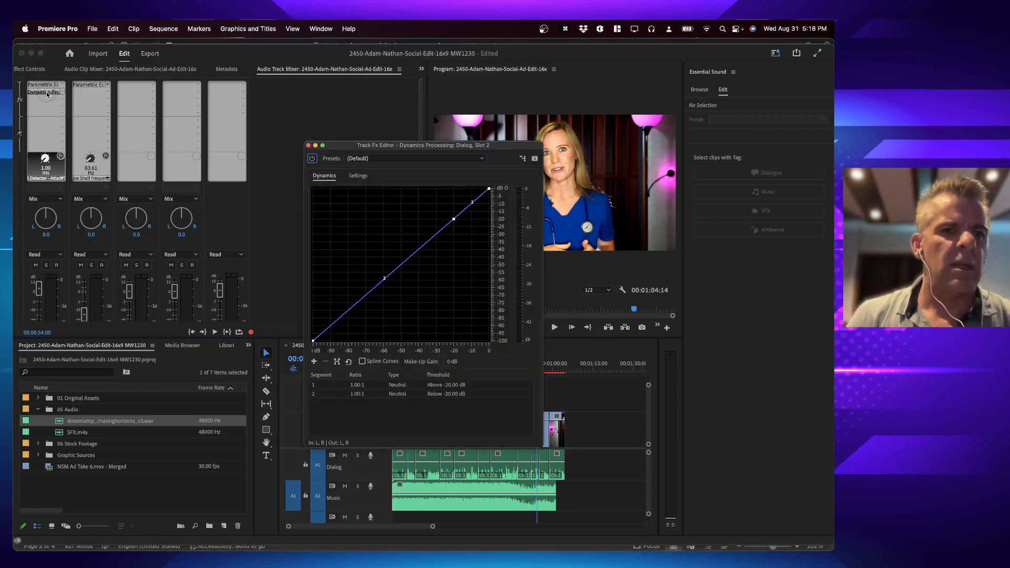
Step: Check the compressor requirements in the Word instructions and play the mix through the default Dynamics Processing settings
key(super+Tab)
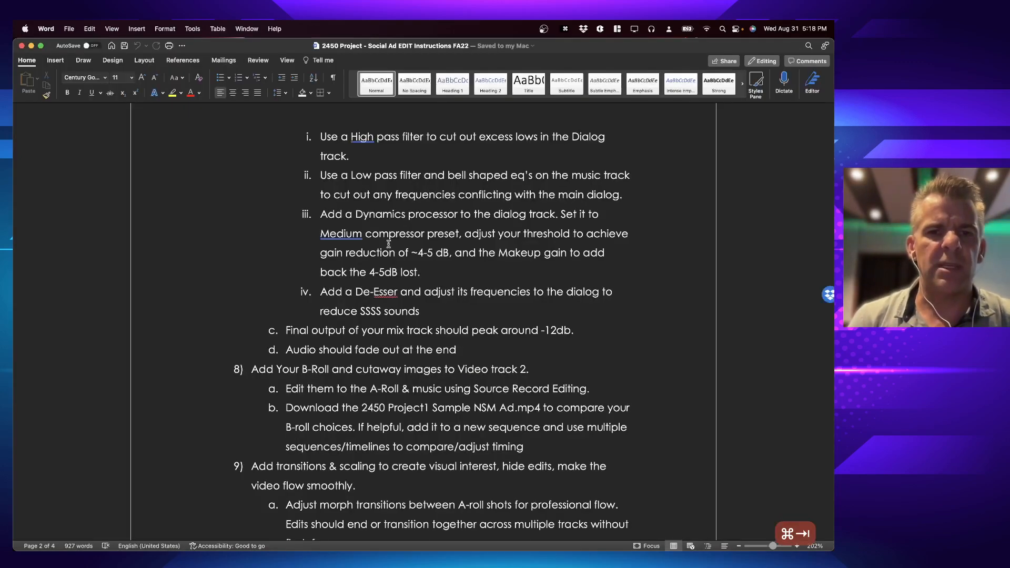
key(super+Tab)
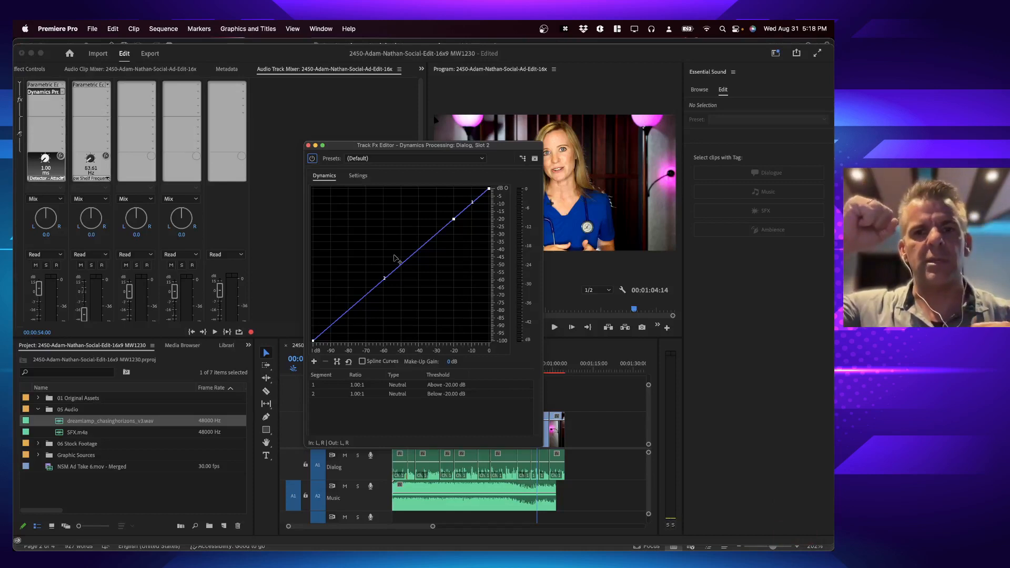
key(space)
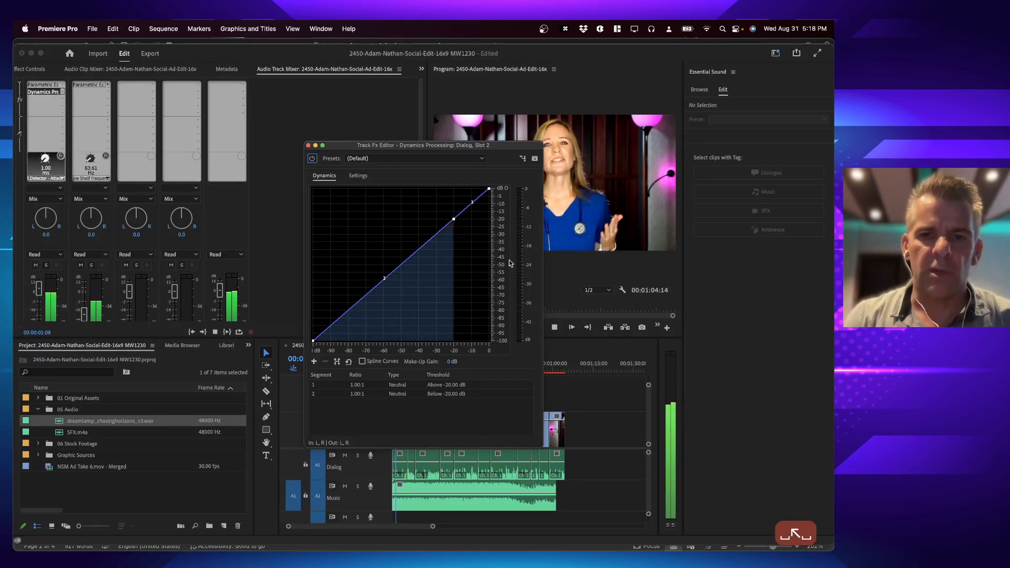
key(space)
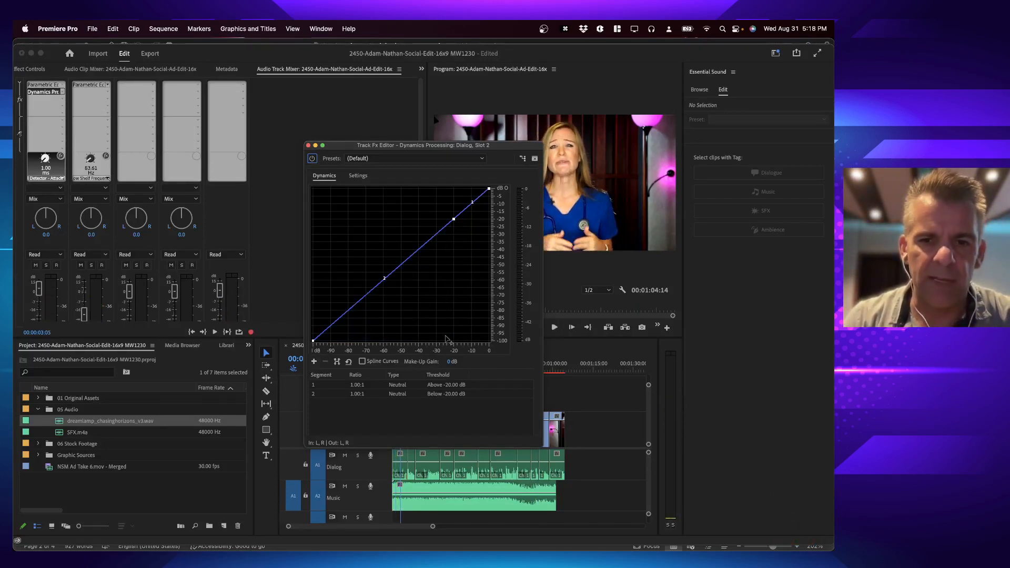
key(space)
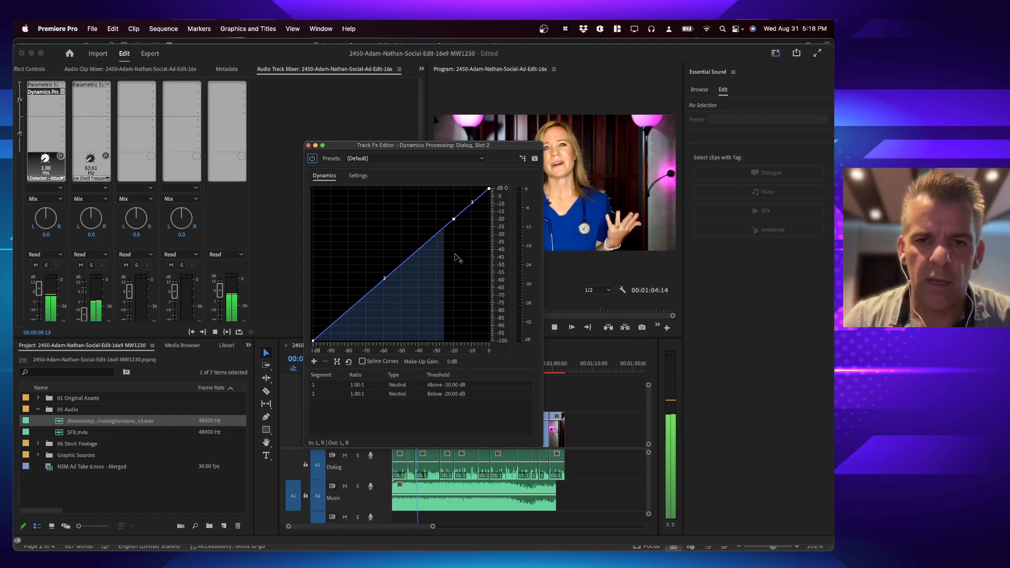
key(space)
key(super+Tab)
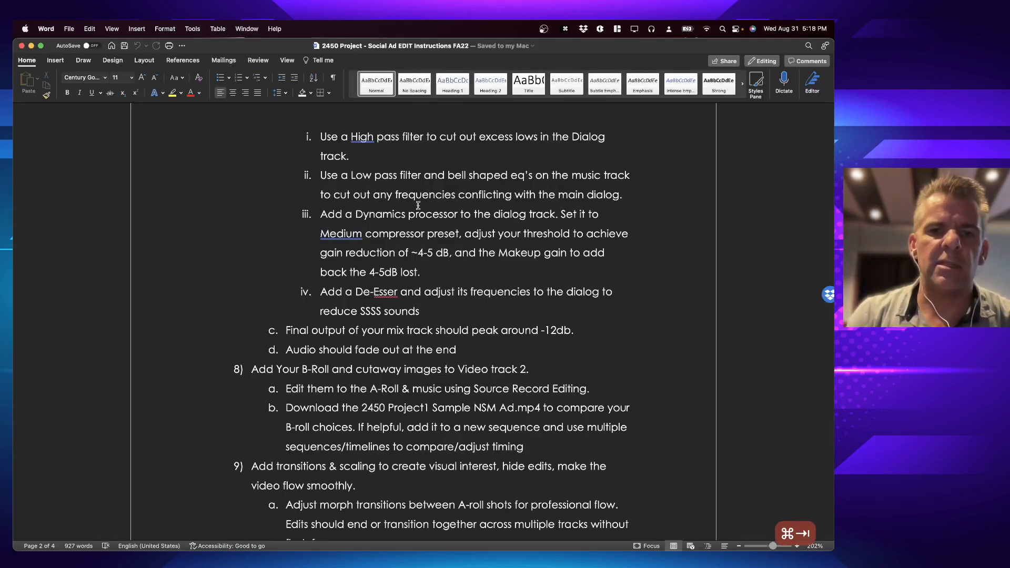
key(super+Tab)
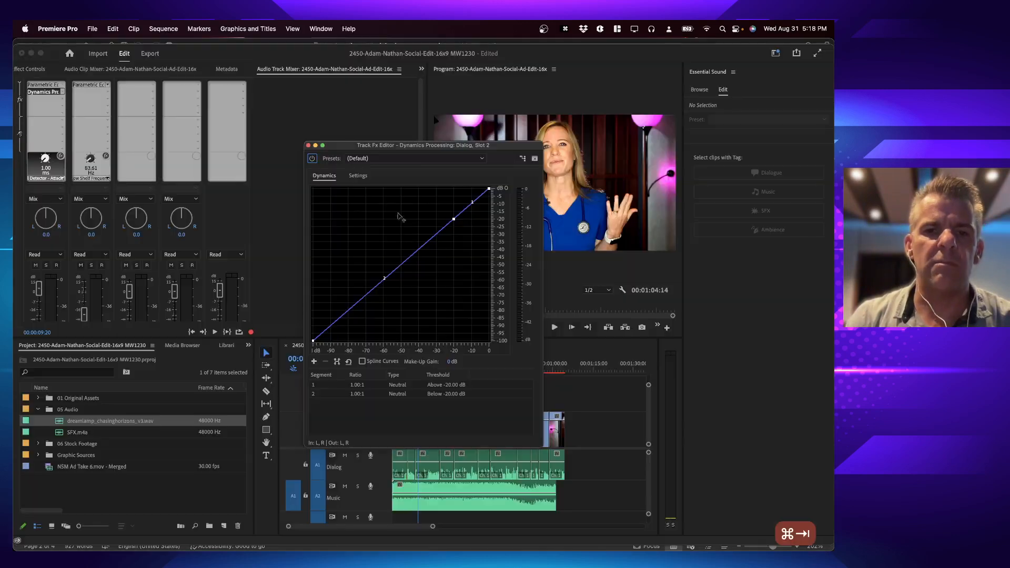
Step: Apply the Smooth Vocal preset to the dialog's Dynamics Processing effect
click(381, 162)
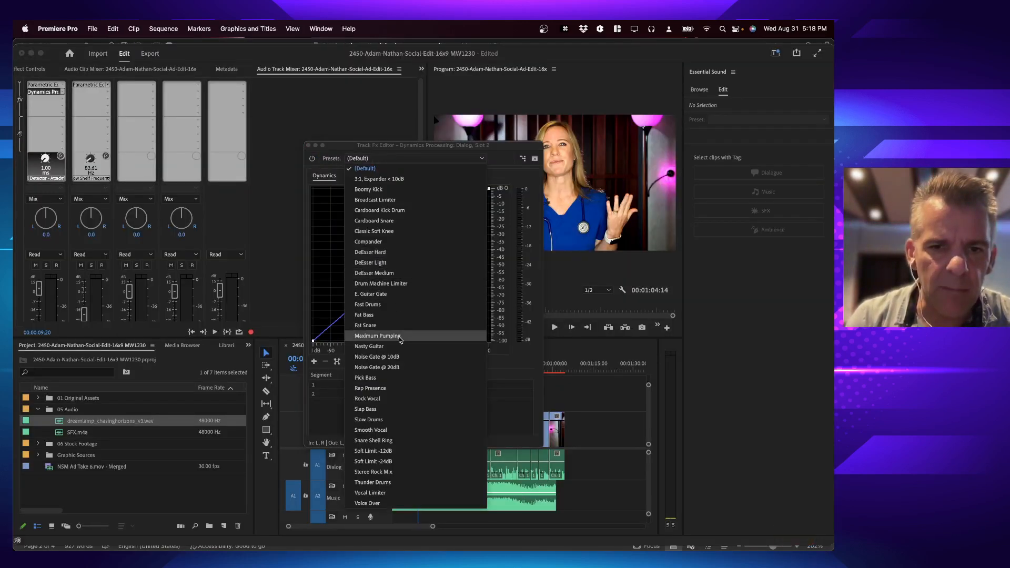
click(54, 91)
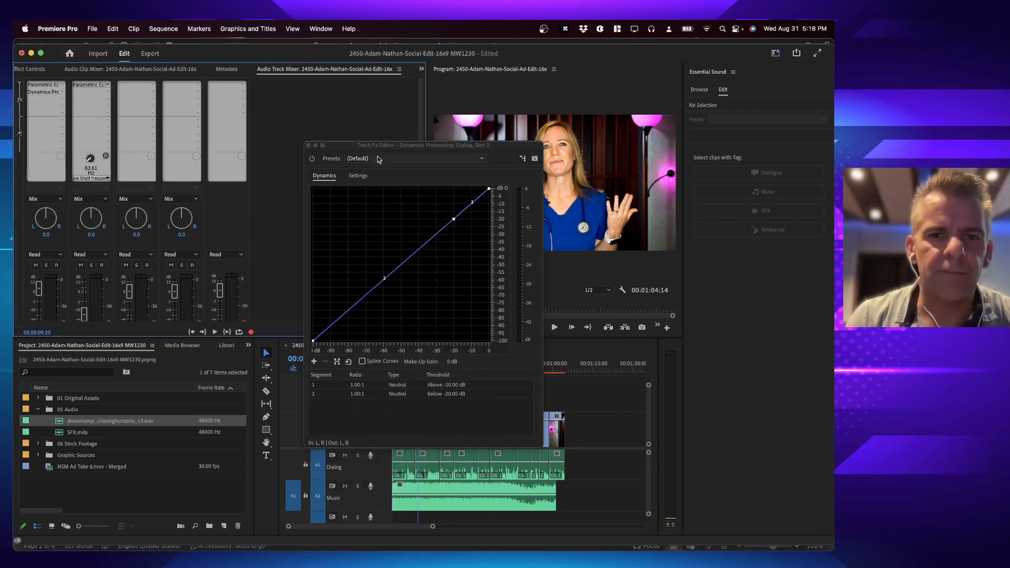
click(391, 159)
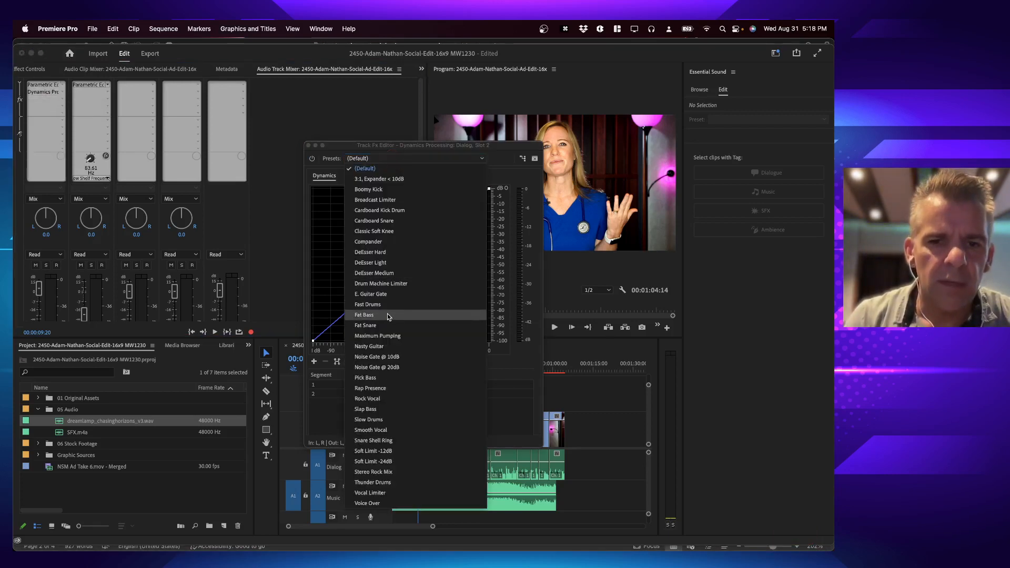
click(409, 430)
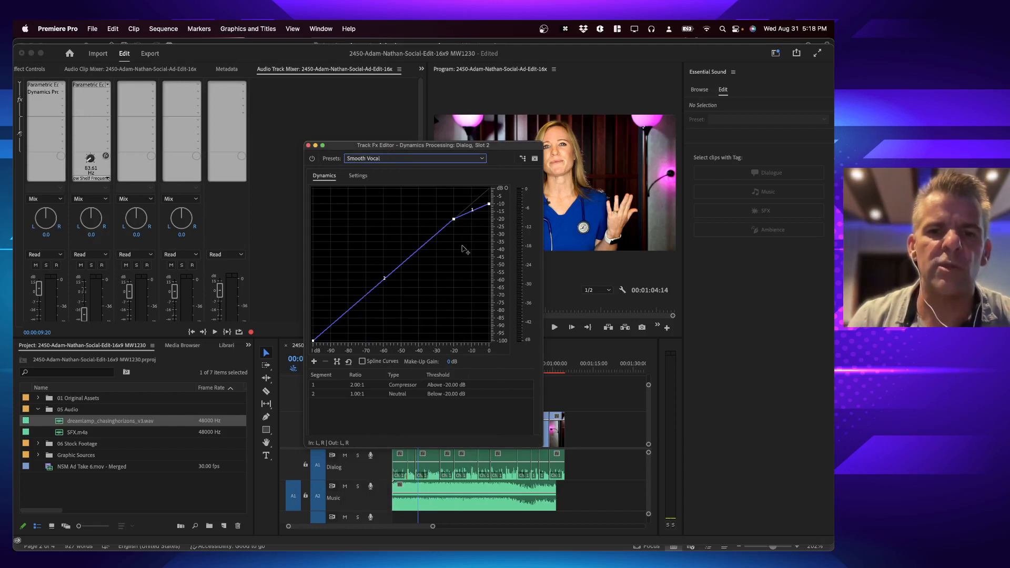
Step: Play short passages of the mix to compare the dialog level with the compressor's threshold point
key(space)
key(space)
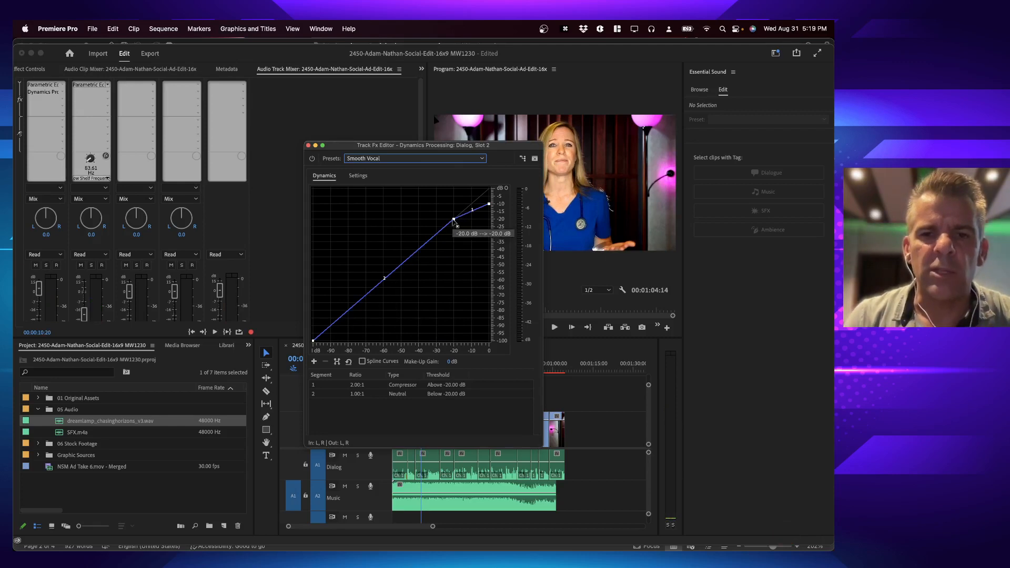
mouse_move(455, 219)
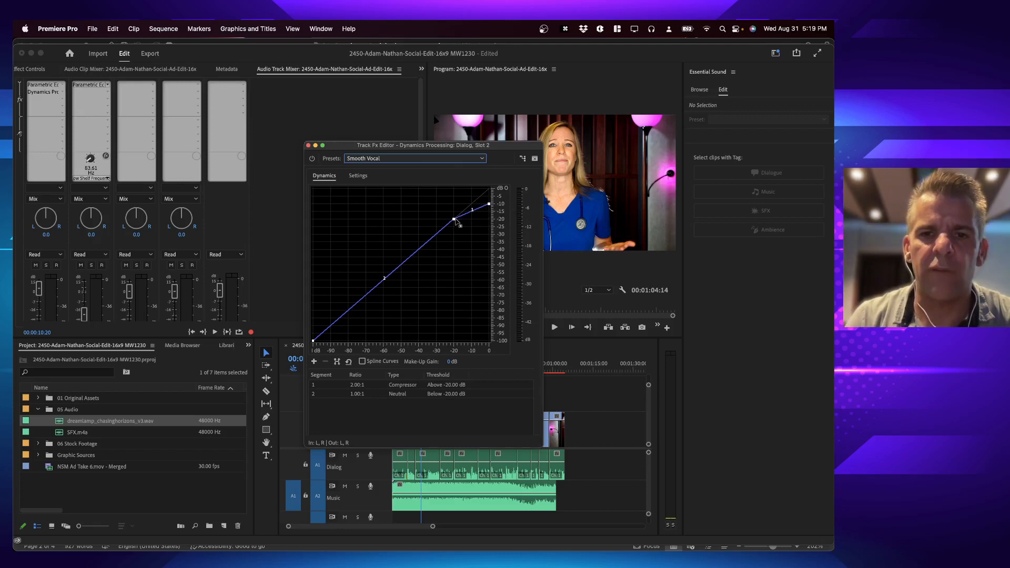
key(space)
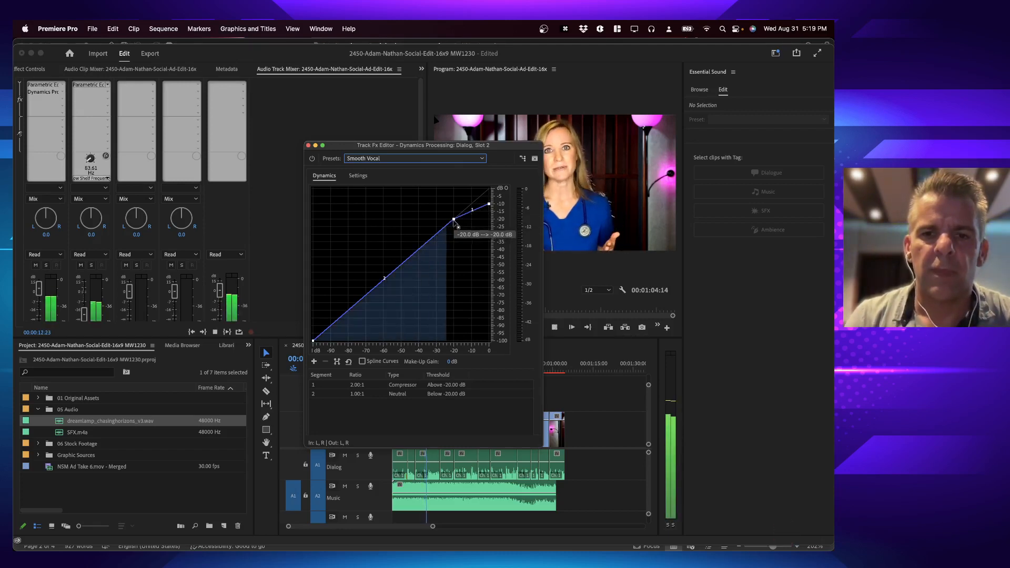
key(space)
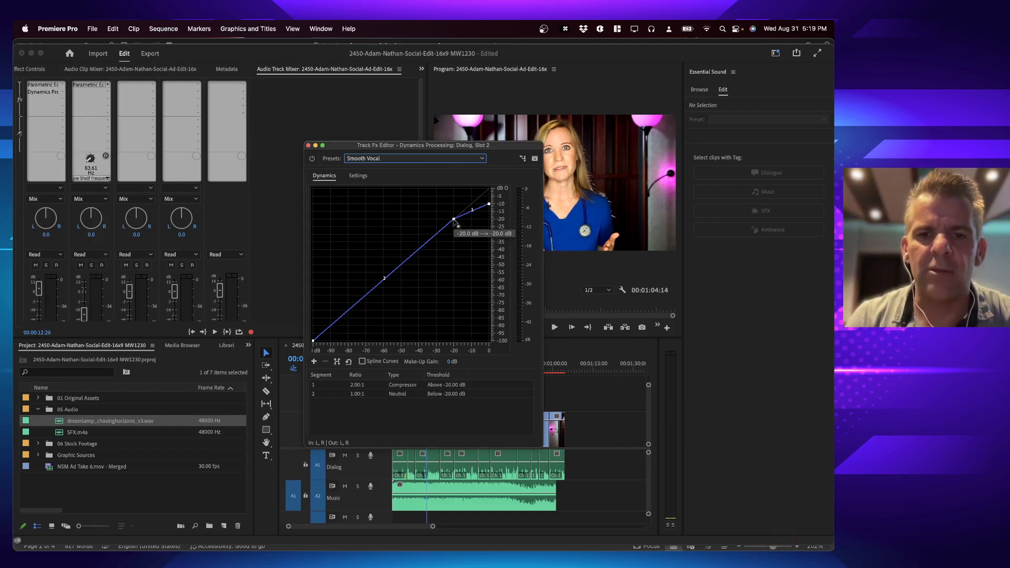
Step: Lower the compressor's threshold to about -31.08 dB and its upper curve end to a ratio of about 2.26:1, and play the mix
drag(453, 218, 434, 236)
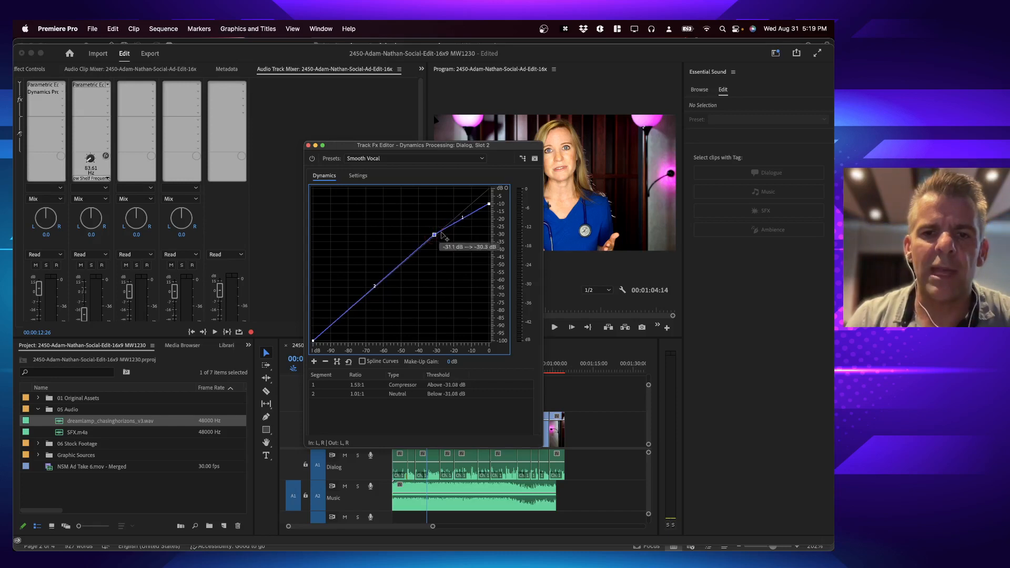
drag(488, 204, 489, 215)
key(space)
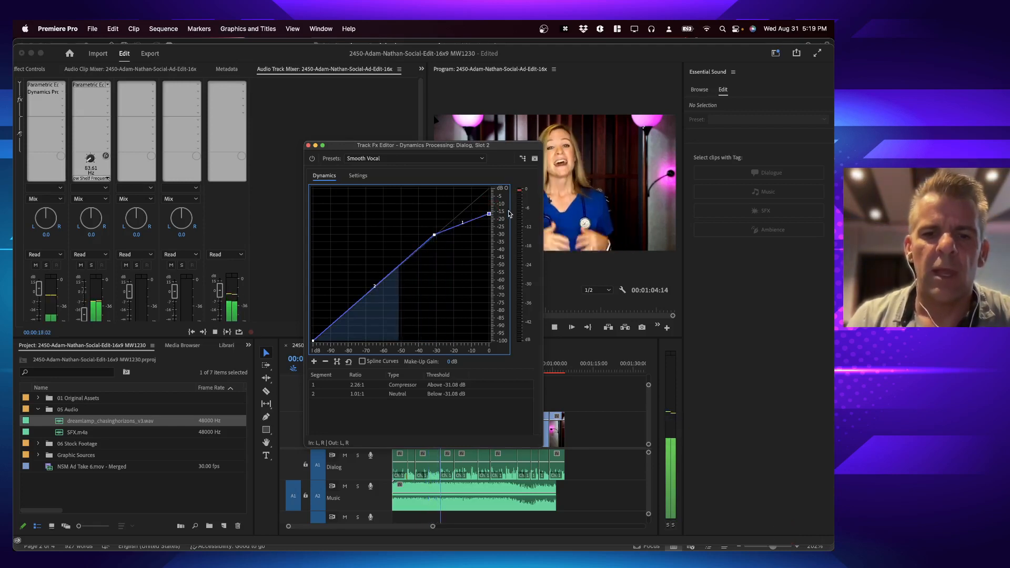
key(space)
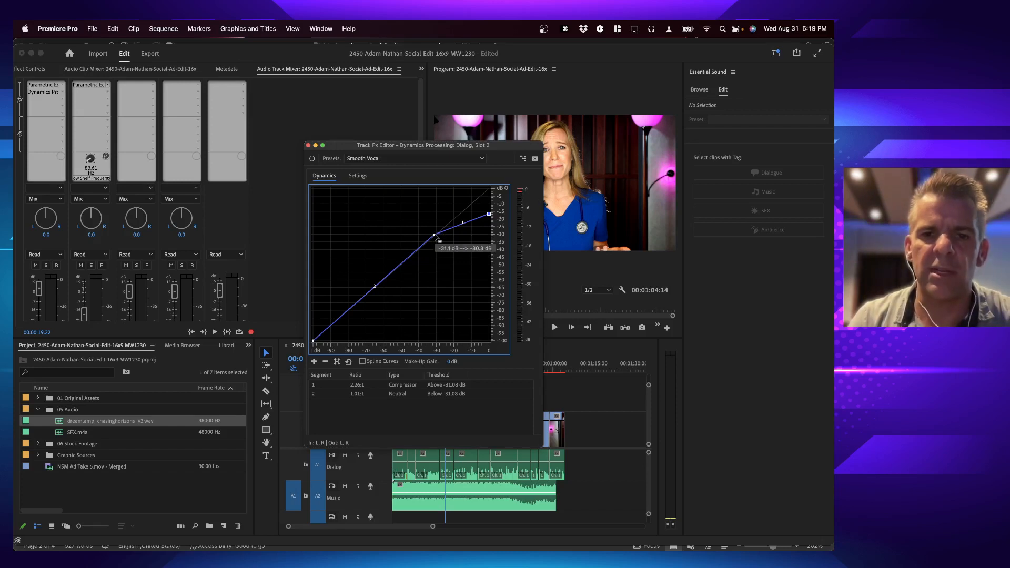
Step: Try a threshold near -36.76 dB during playback, and settle the compressor at about -33.24 dB with a ratio of about 2.36:1
key(space)
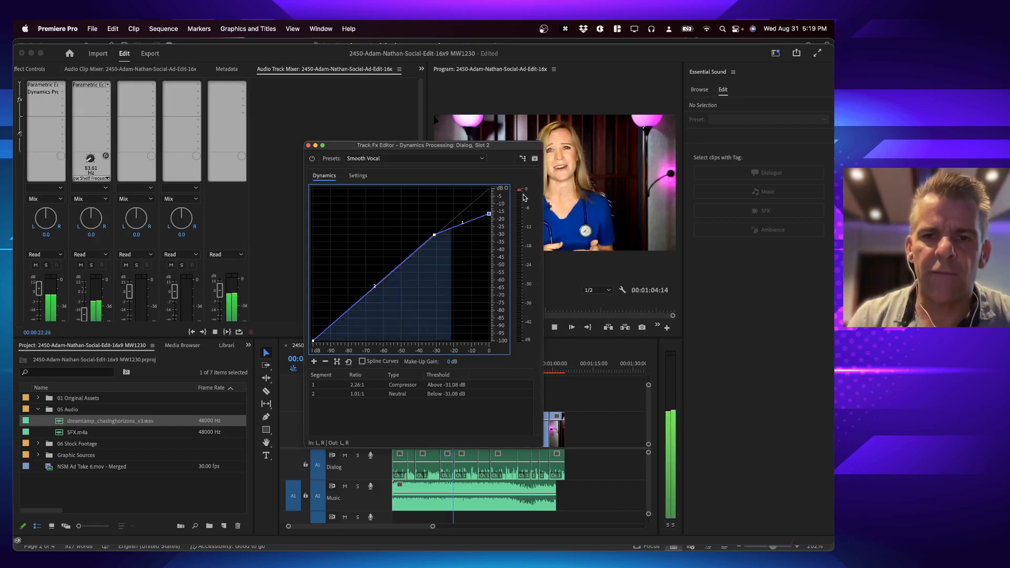
drag(434, 236, 424, 243)
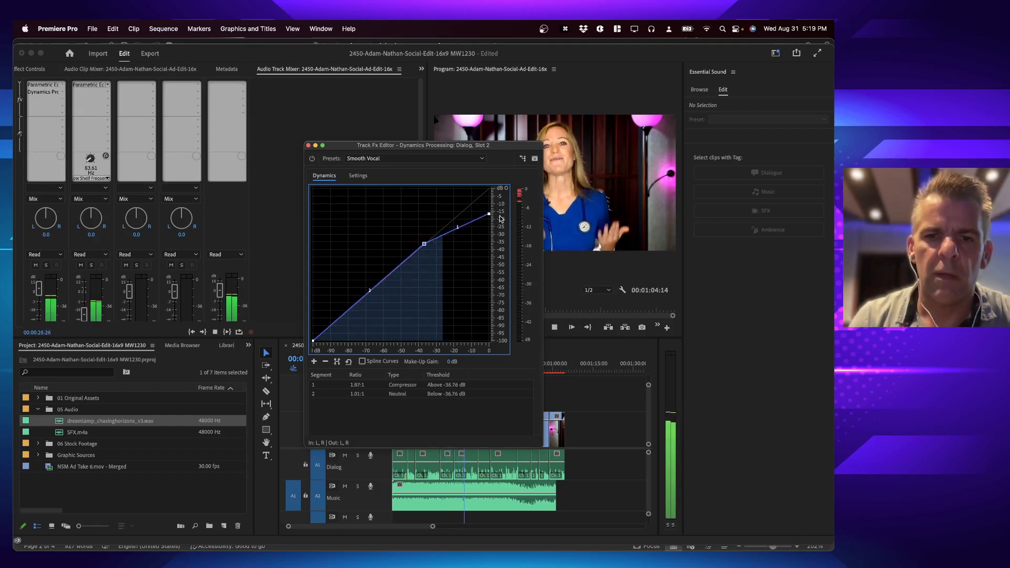
drag(489, 215, 490, 218)
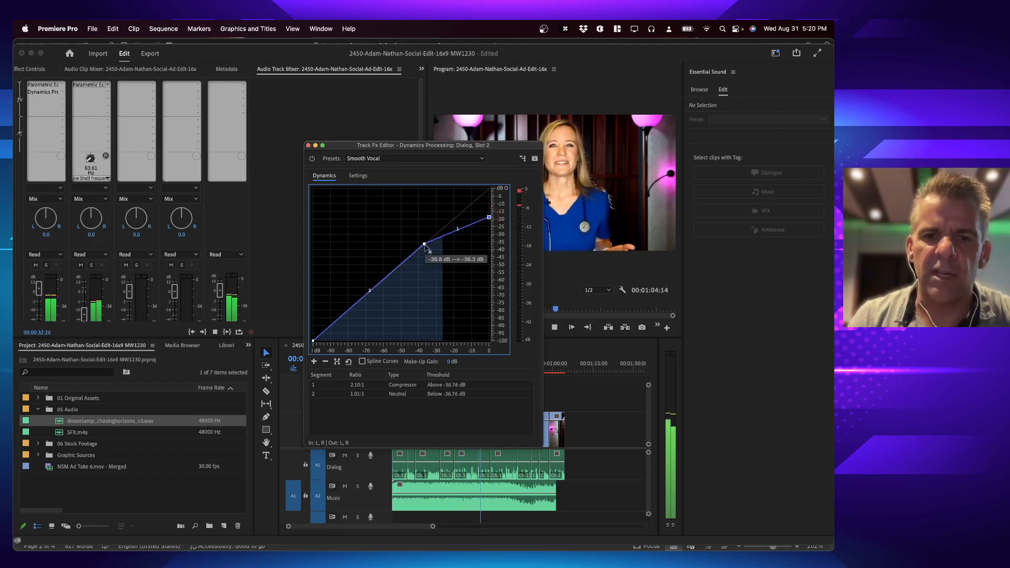
key(space)
drag(424, 244, 430, 239)
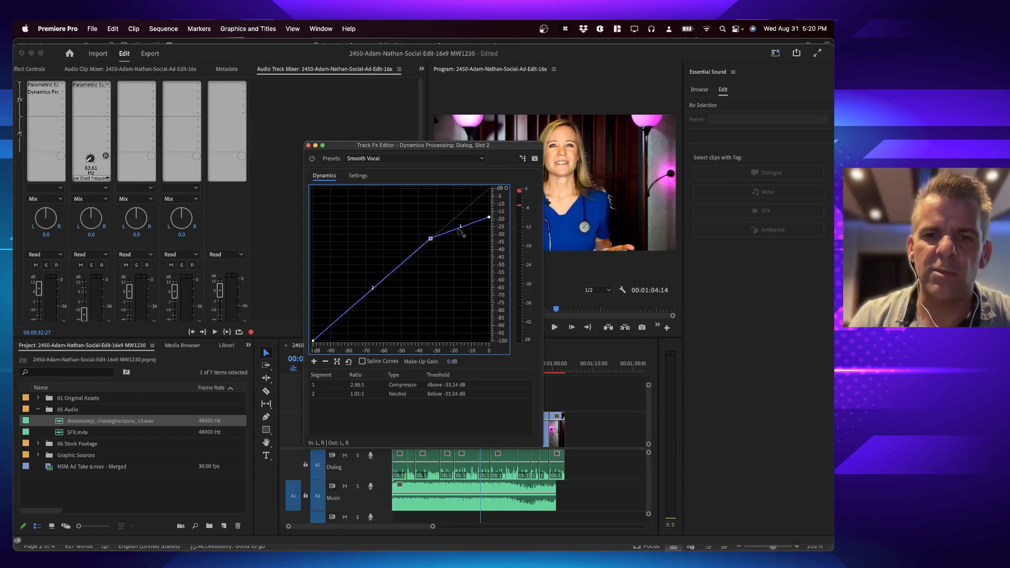
key(space)
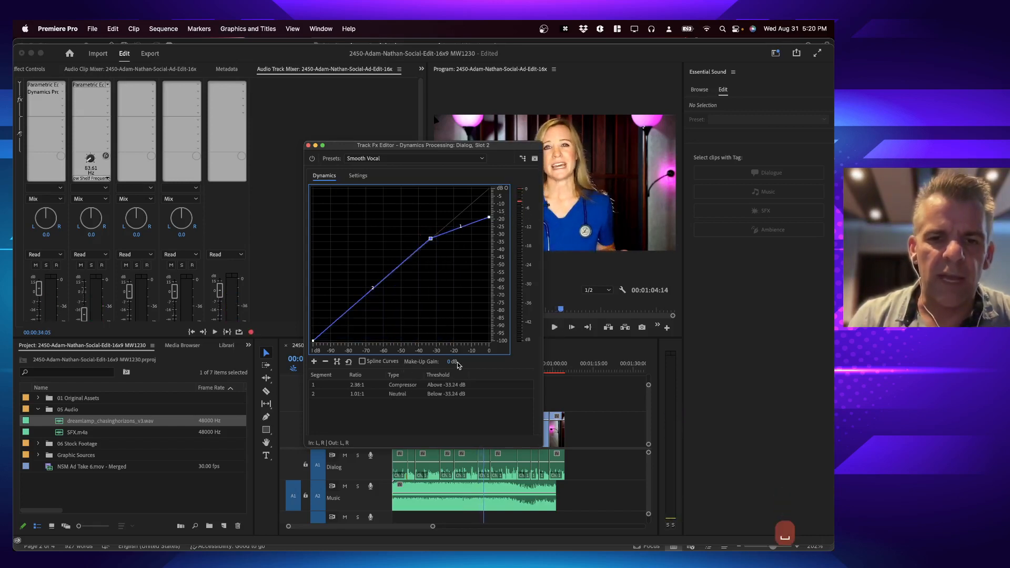
Step: Set the compressor's make-up gain to 5 dB and compare the dialog with the effect bypassed and enabled during playback
drag(449, 363, 454, 364)
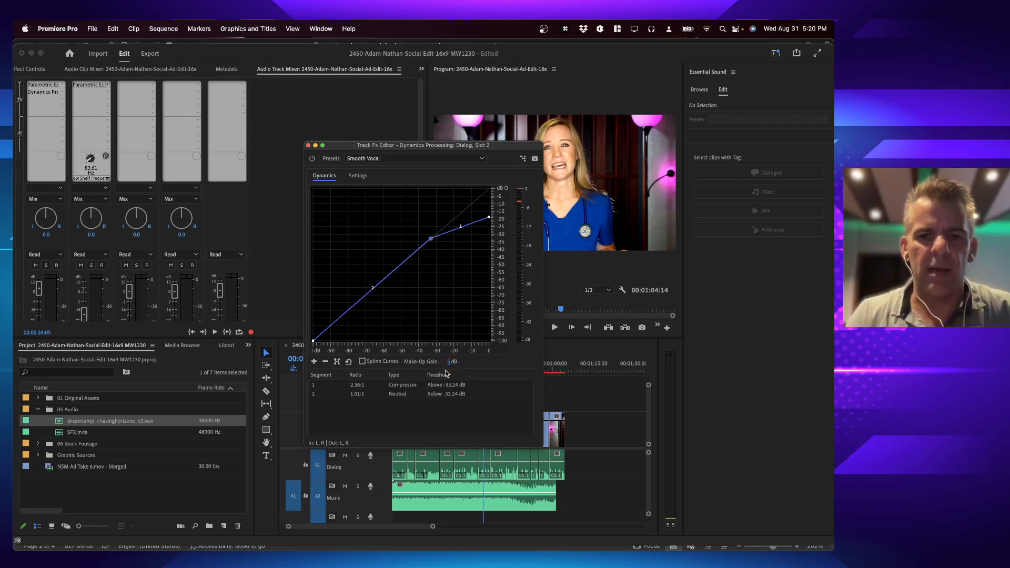
key(space)
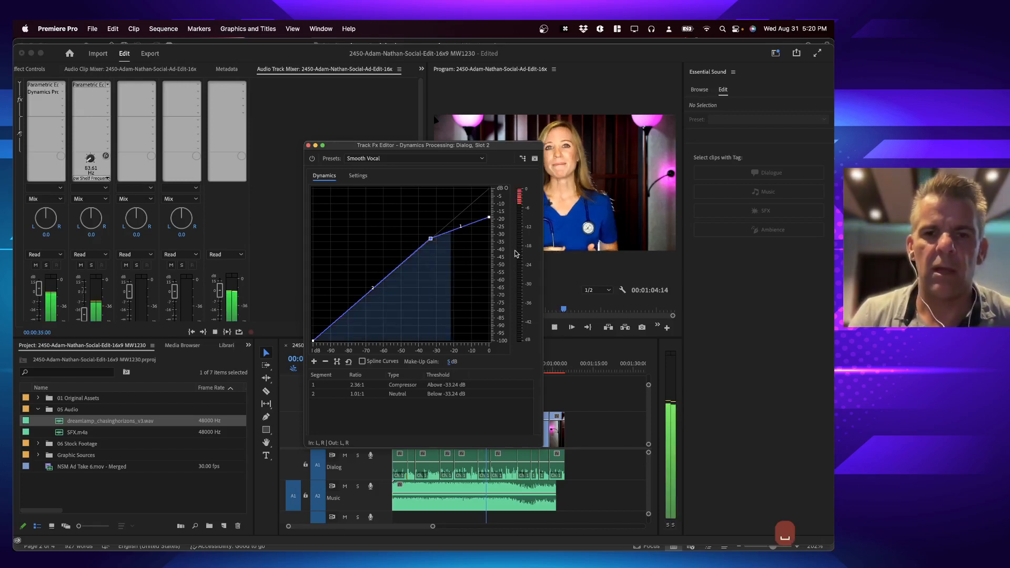
click(312, 158)
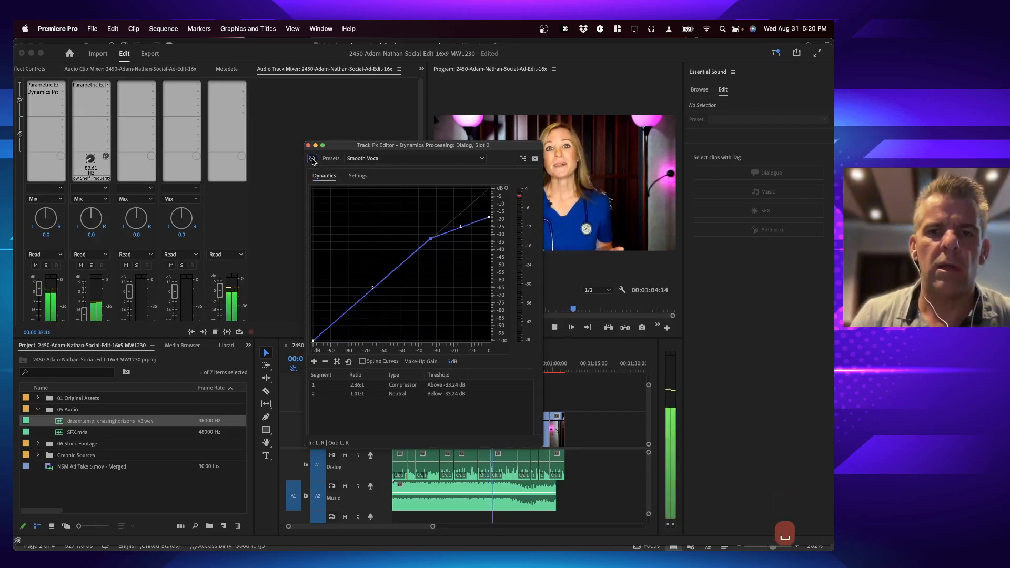
click(312, 158)
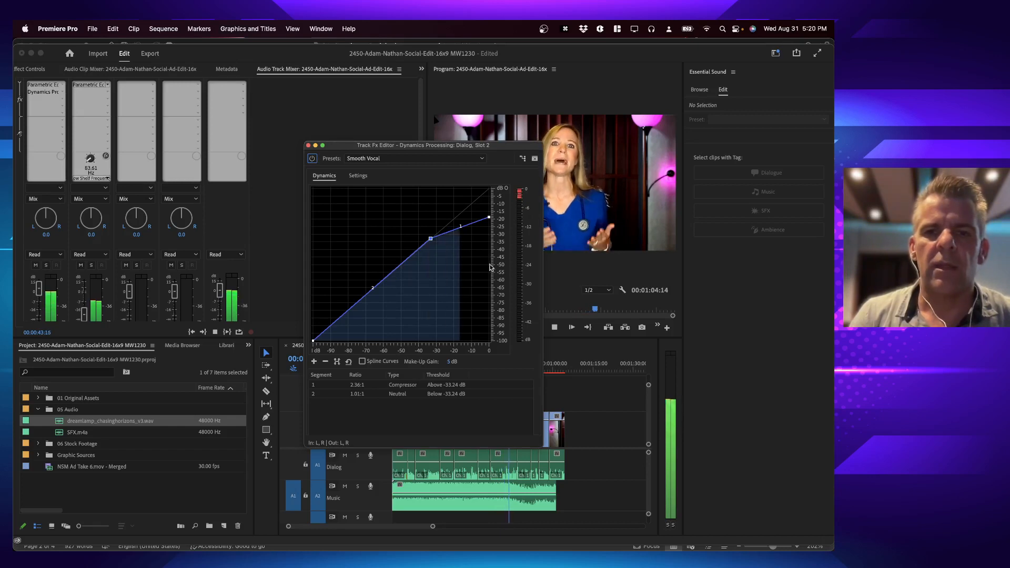
Step: Stop playback, close the dialog track's Dynamics Processing editor and save the project
key(space)
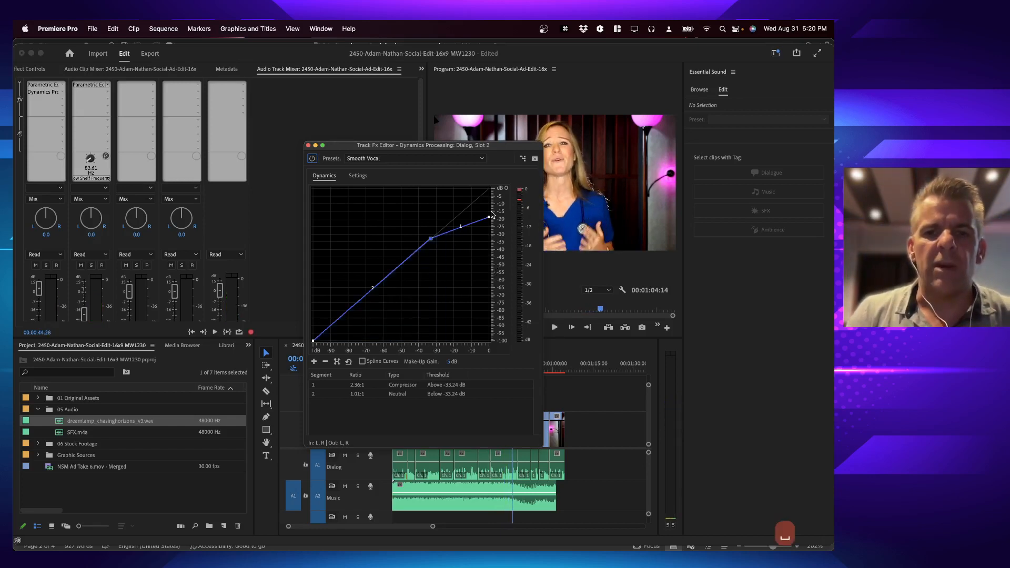
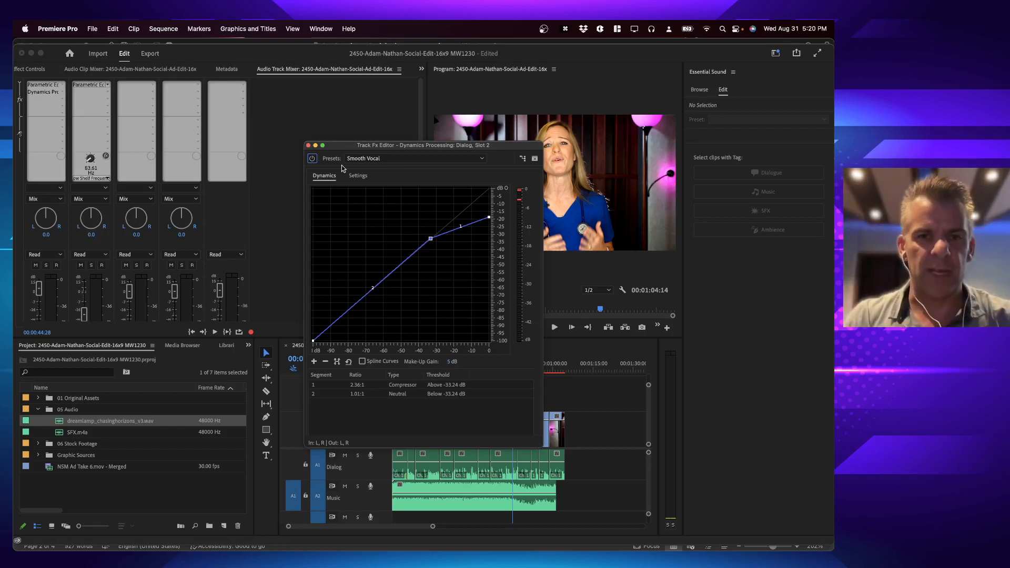
click(308, 145)
key(super+s)
Step: Switch to the Word project instructions and replace "Medium" with "Smooth Vocal" in the dialog compressor preset sentence
key(super+Tab)
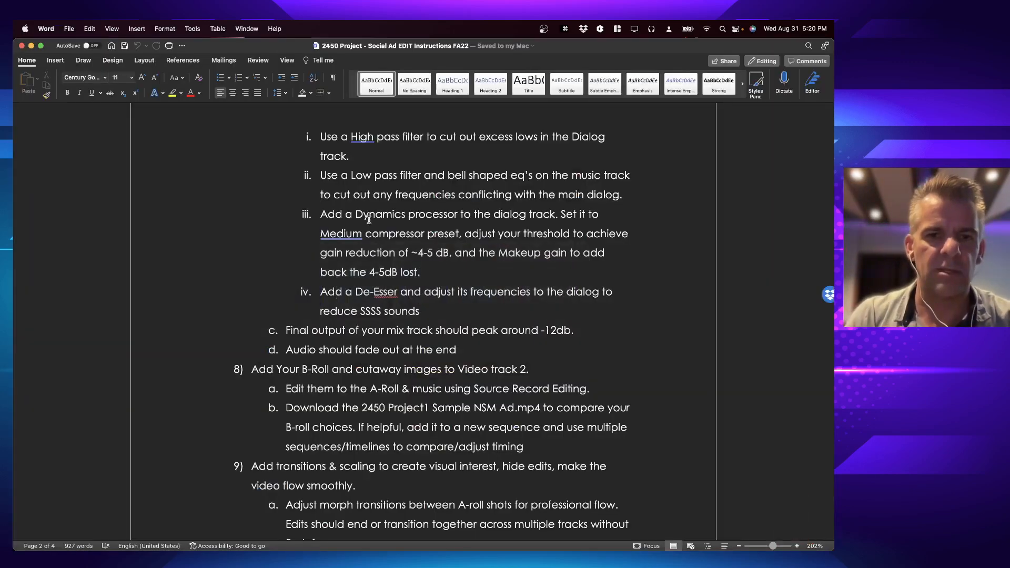
double_click(343, 235)
text(Smoo)
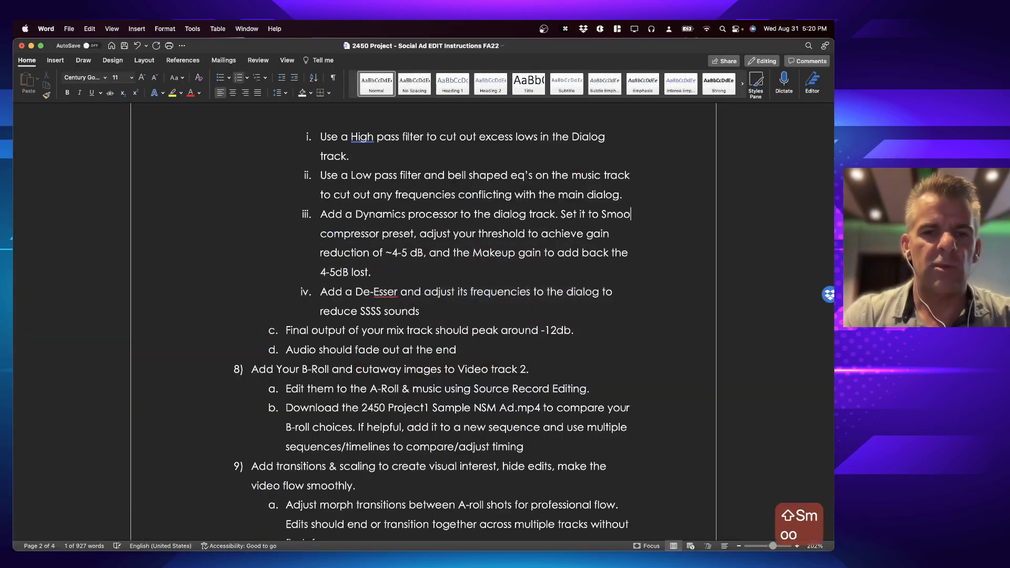
text(th Vocal compressor preset, adjust your threshold to)
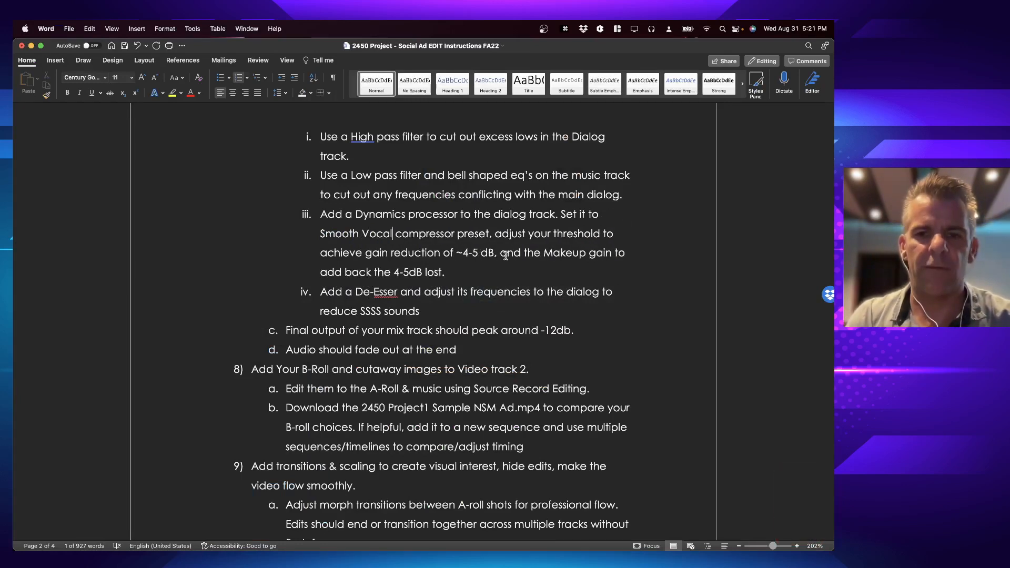
Step: Return to Premiere Pro, review the Dialog track's Dynamics Processing settings, and check the De-Esser instruction in Word
key(super+Tab)
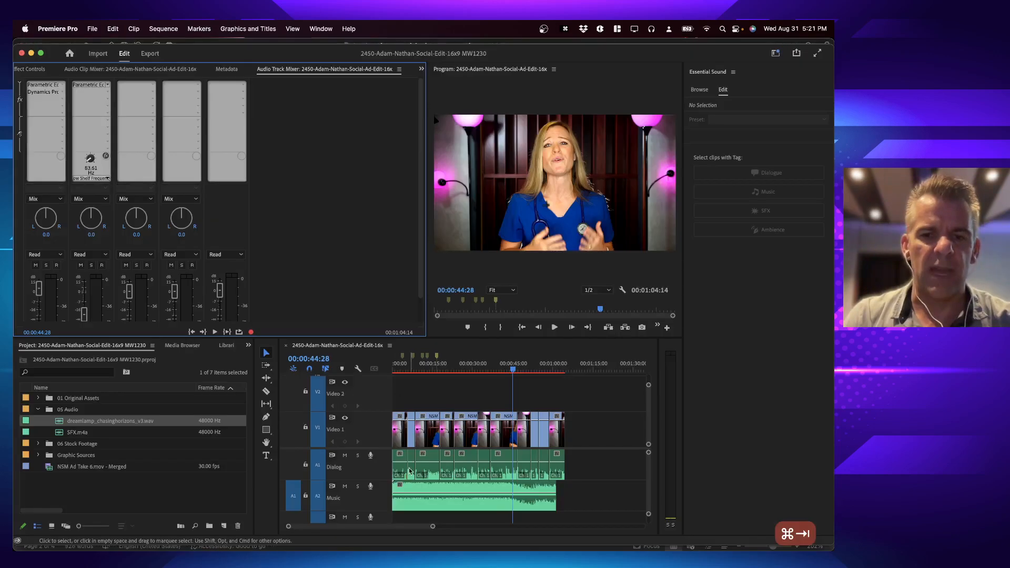
double_click(43, 92)
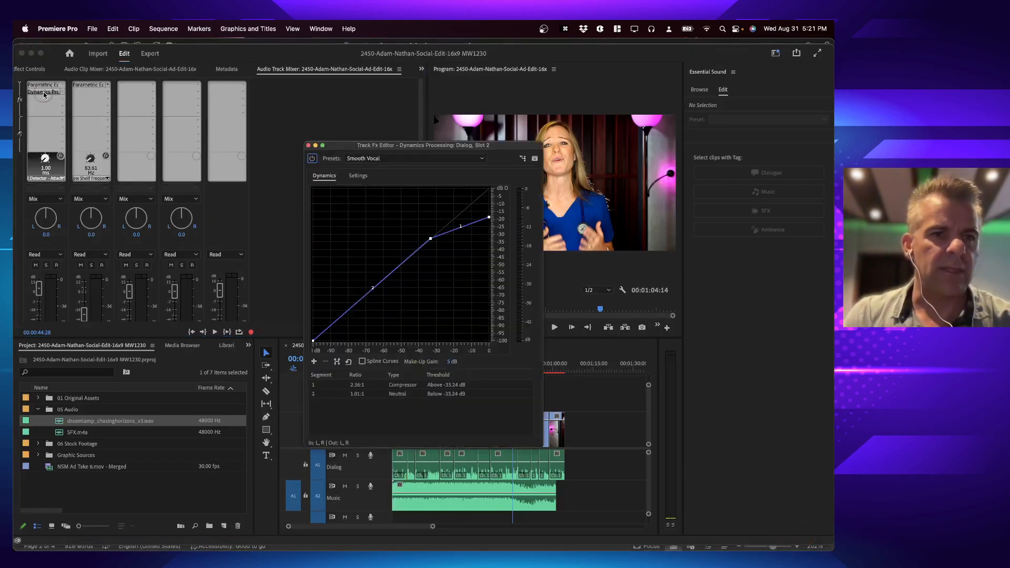
key(super+Tab)
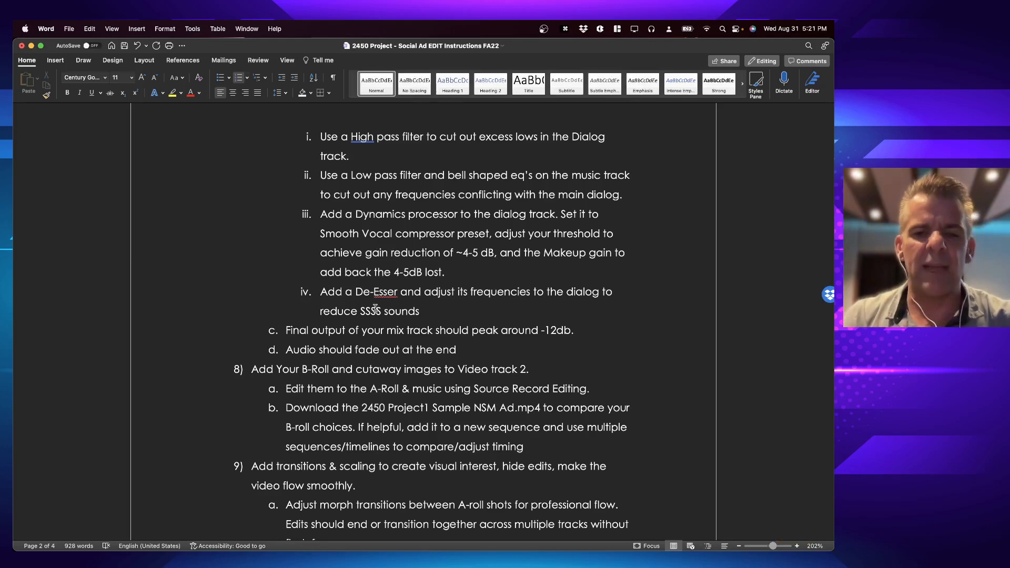
key(super+Tab)
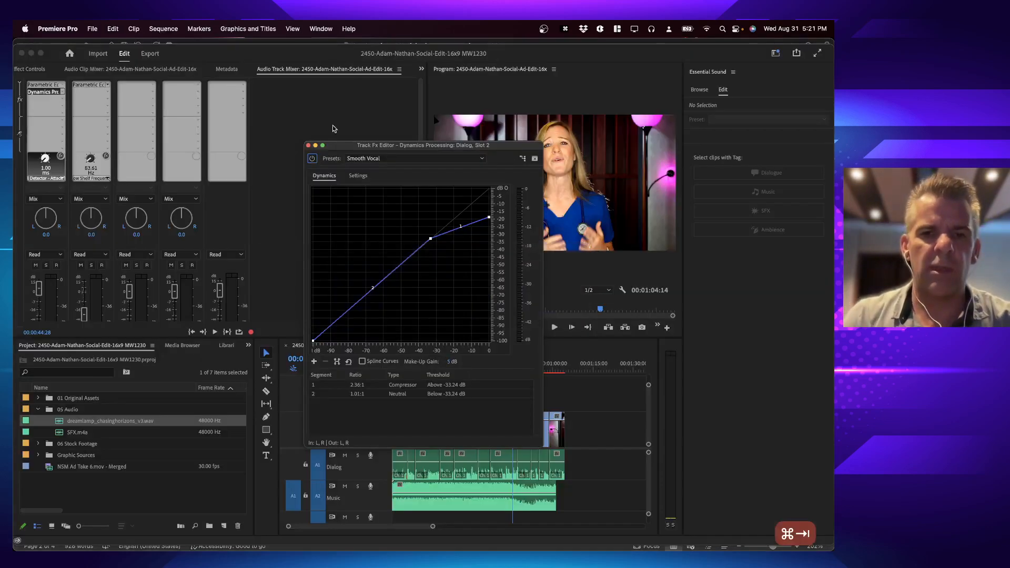
click(308, 146)
Step: Play the mix from about 00:00:16:26 and mute the Music track to hear the dialog alone
click(440, 368)
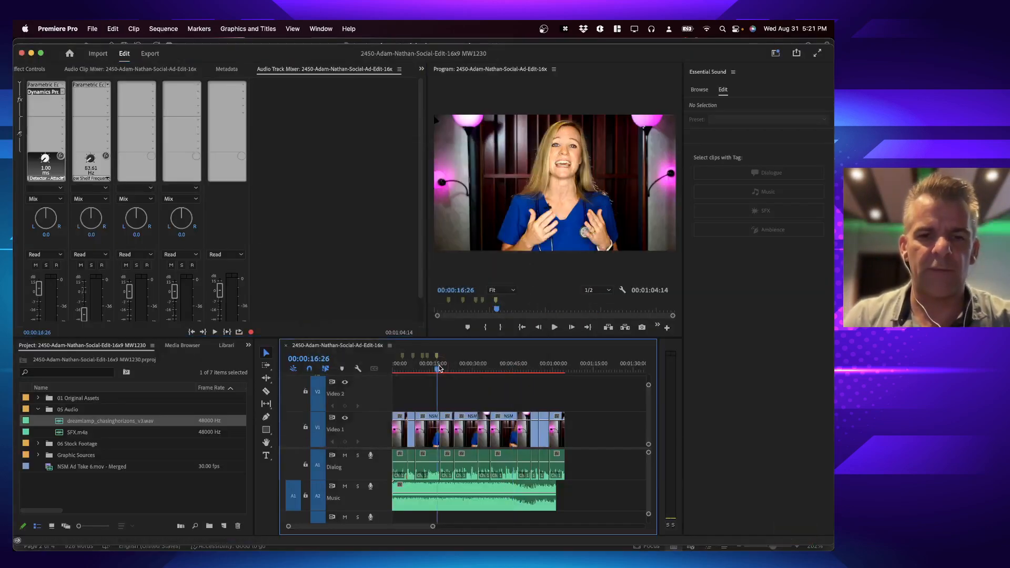
key(space)
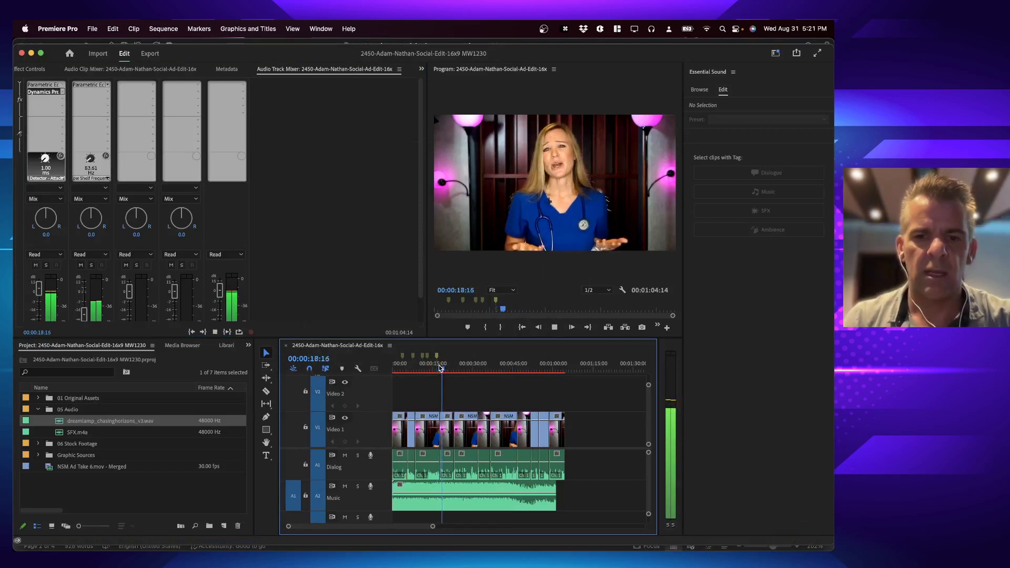
click(345, 486)
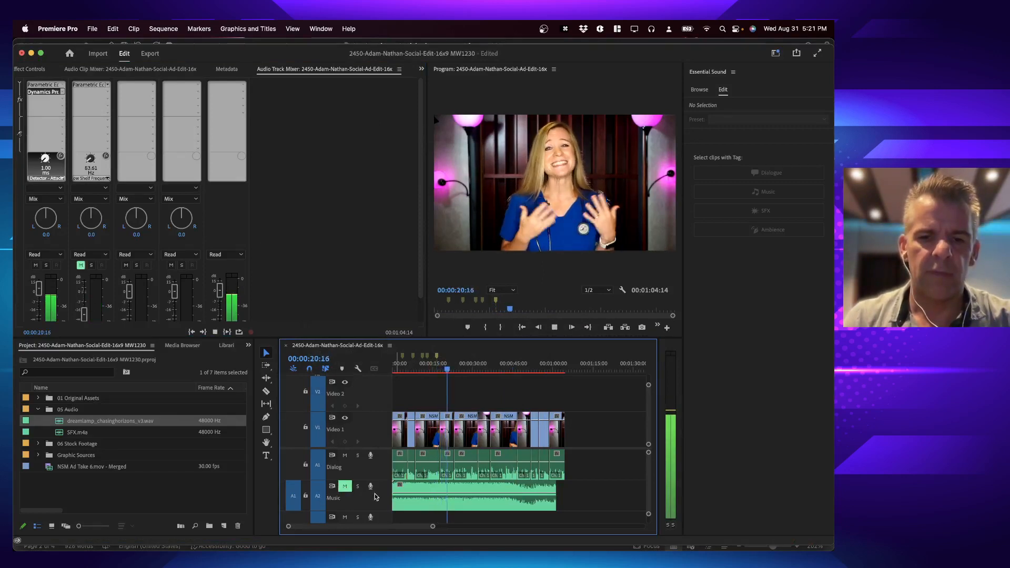
key(space)
Step: Locate a short dialog phrase by ear and mark it with In and Out points at 00:00:19:15 and 00:00:20:25
key(equal)
key(equal)
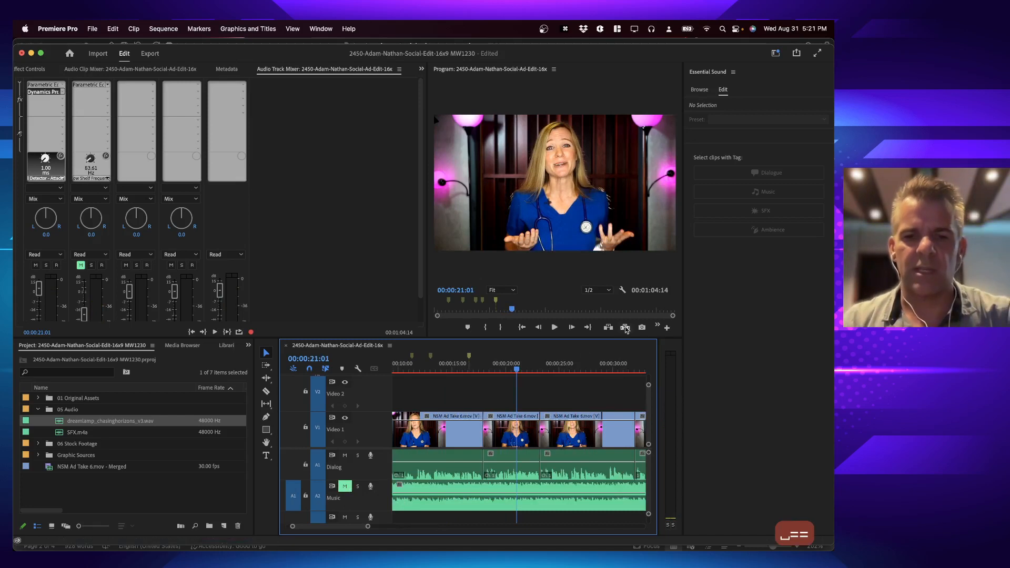
click(506, 364)
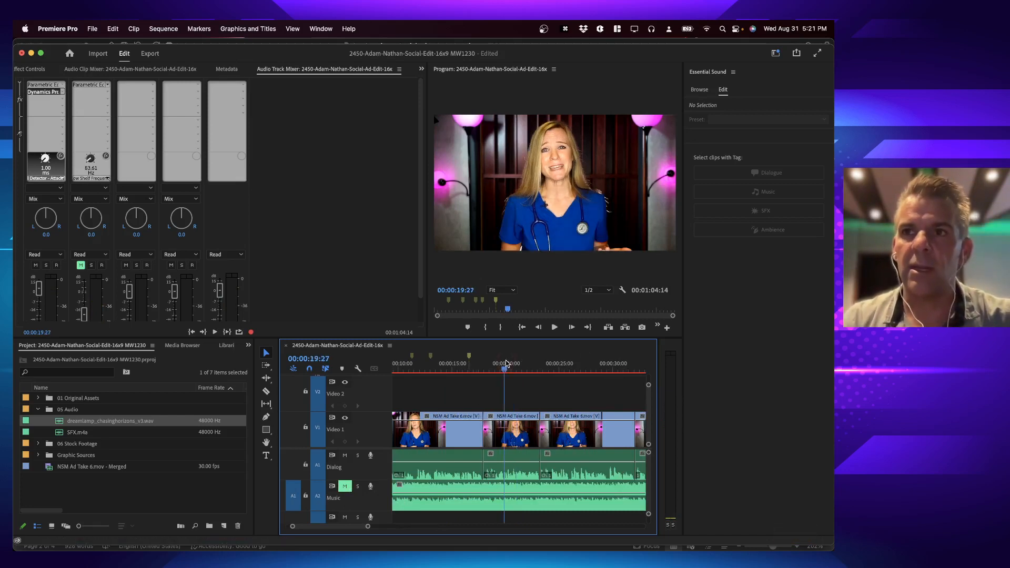
key(space)
key(space)
click(500, 368)
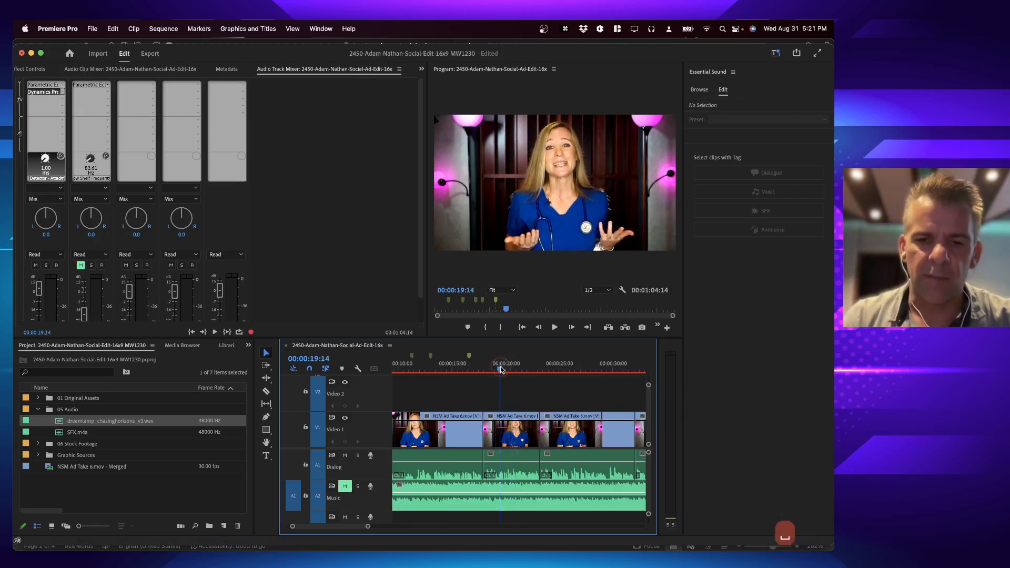
key(i)
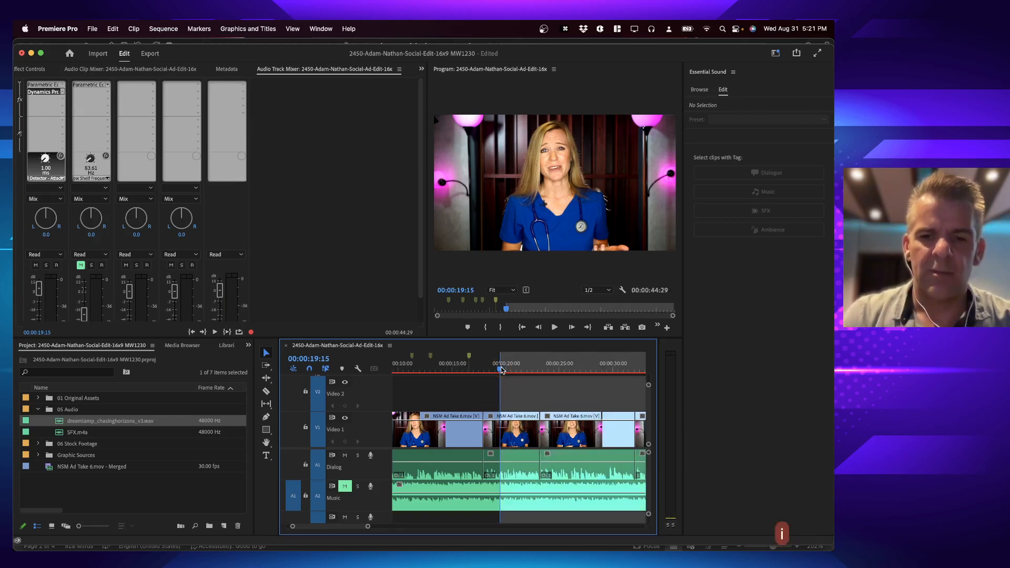
click(515, 370)
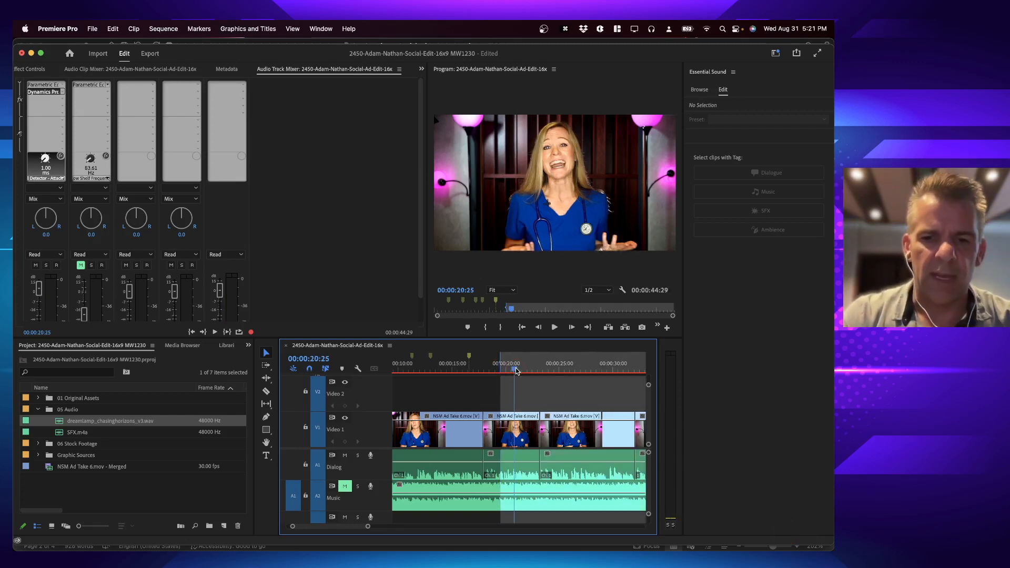
key(o)
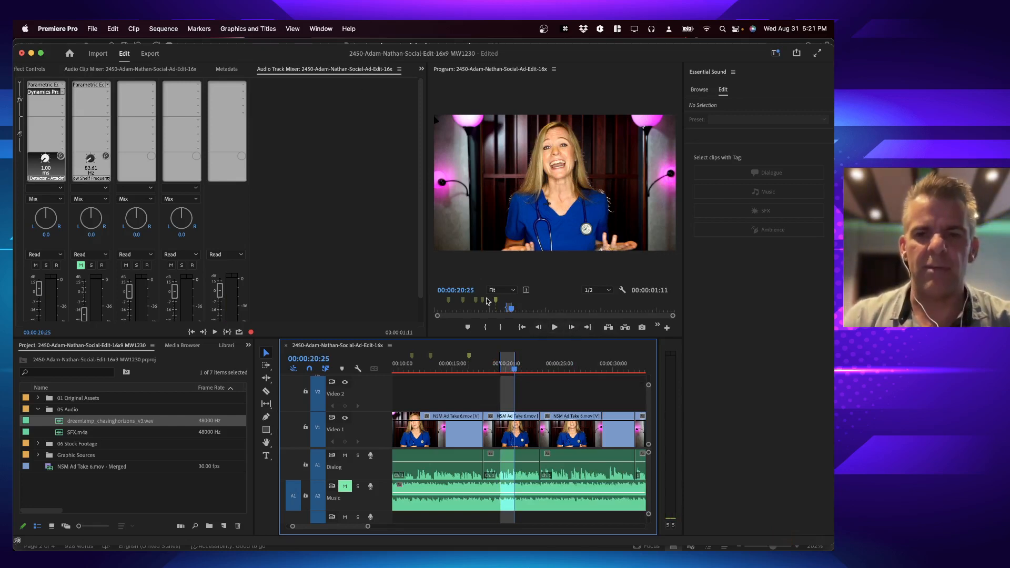
click(347, 29)
text(loop)
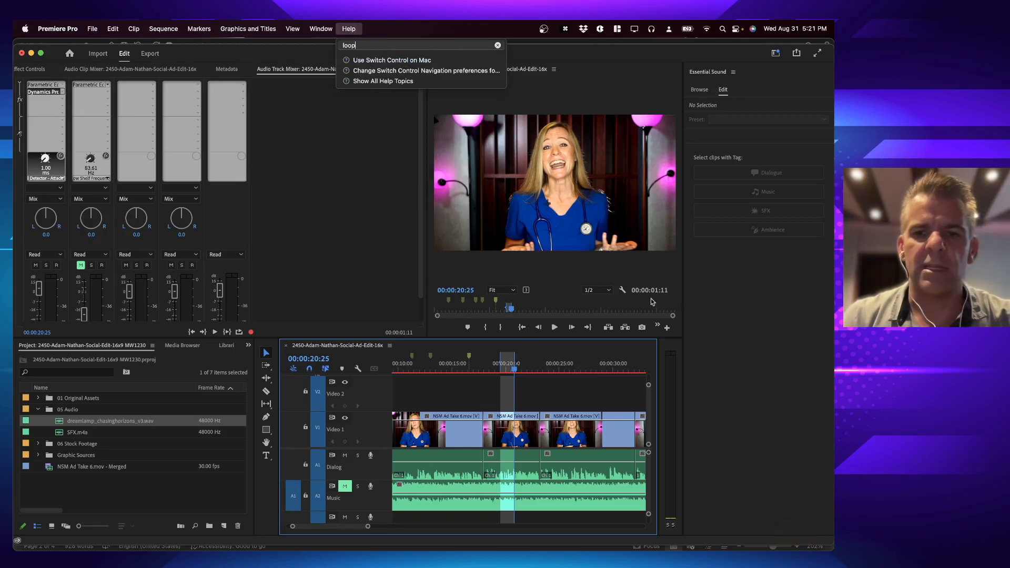
click(575, 274)
Step: Widen the Program Monitor, add Loop Playback to its transport controls, enable it and play the marked range
drag(428, 266, 394, 266)
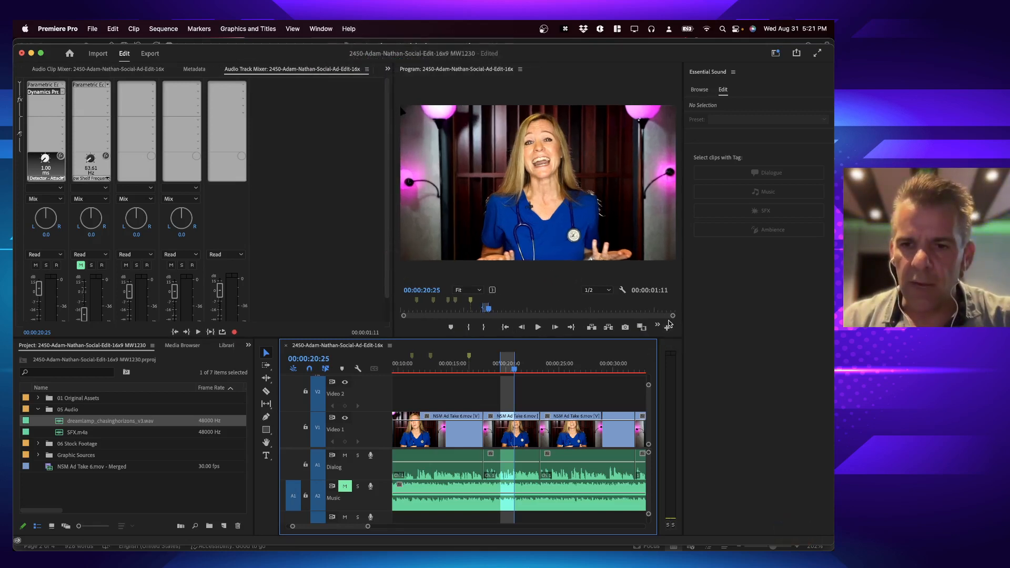
click(667, 329)
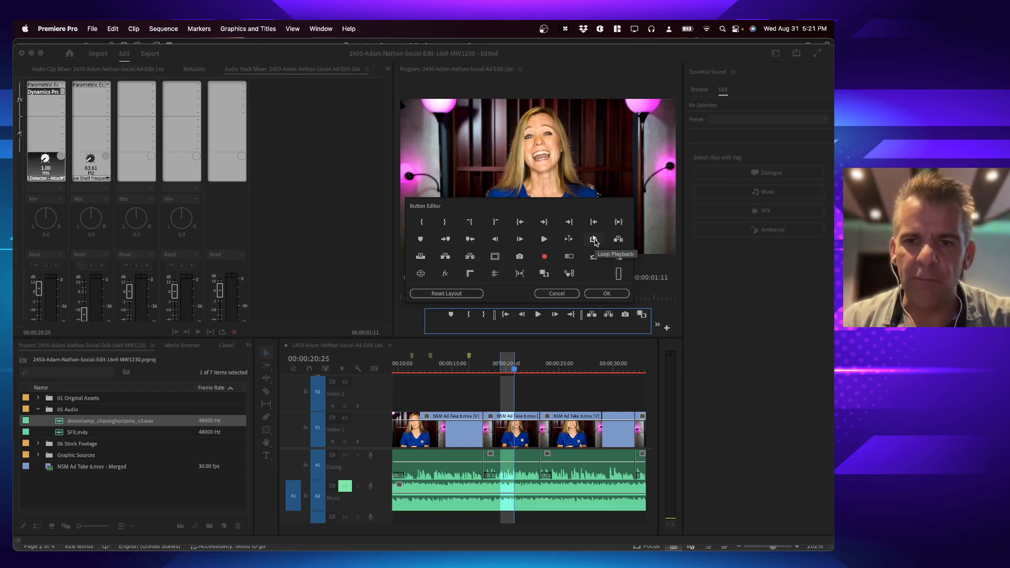
drag(596, 242, 573, 320)
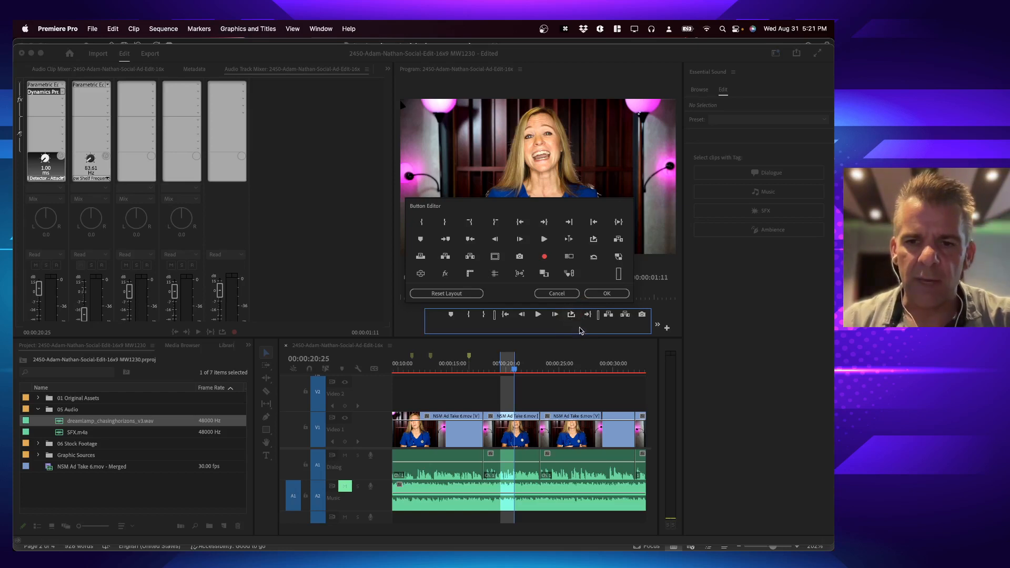
click(605, 294)
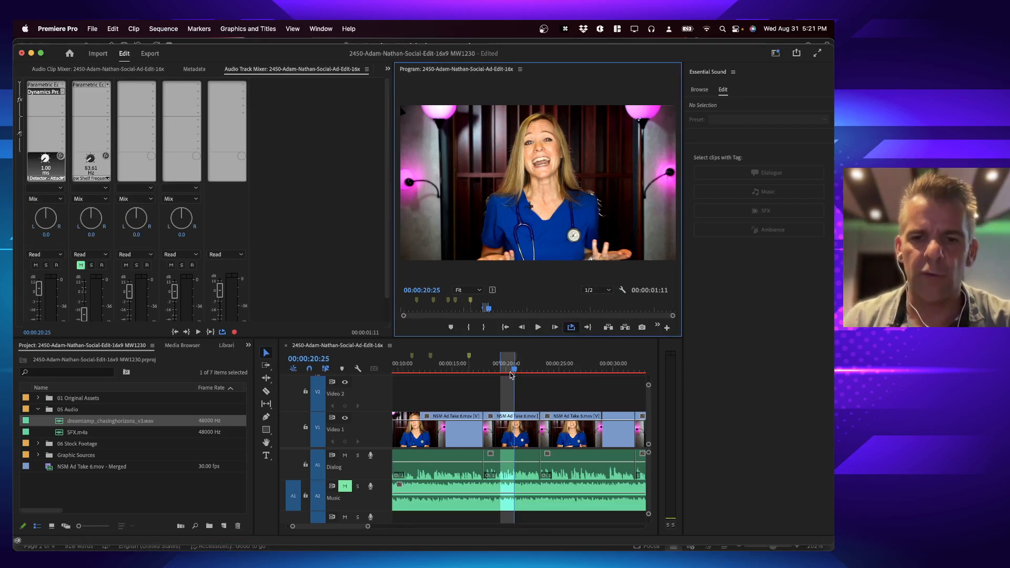
key(space)
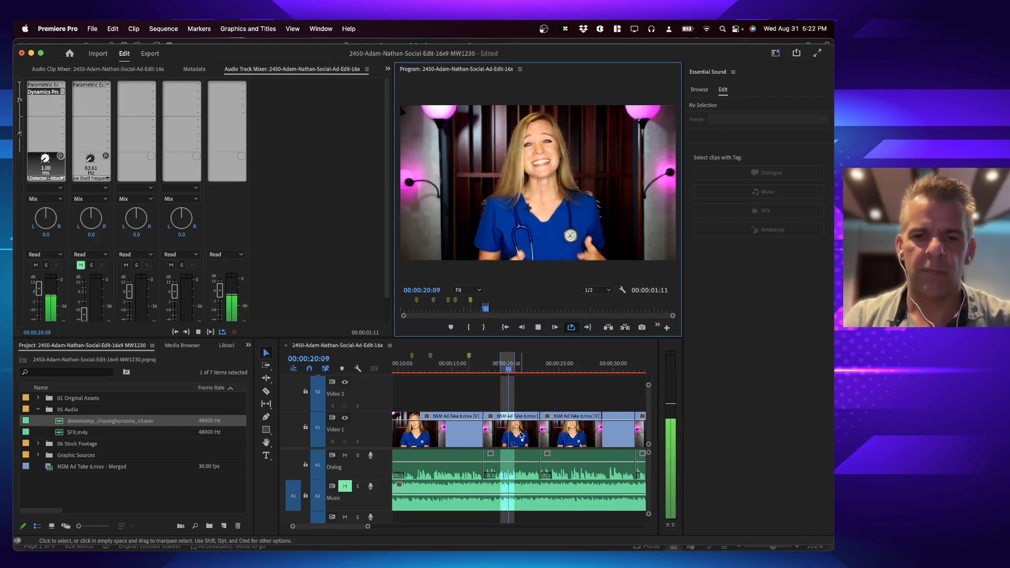
key(space)
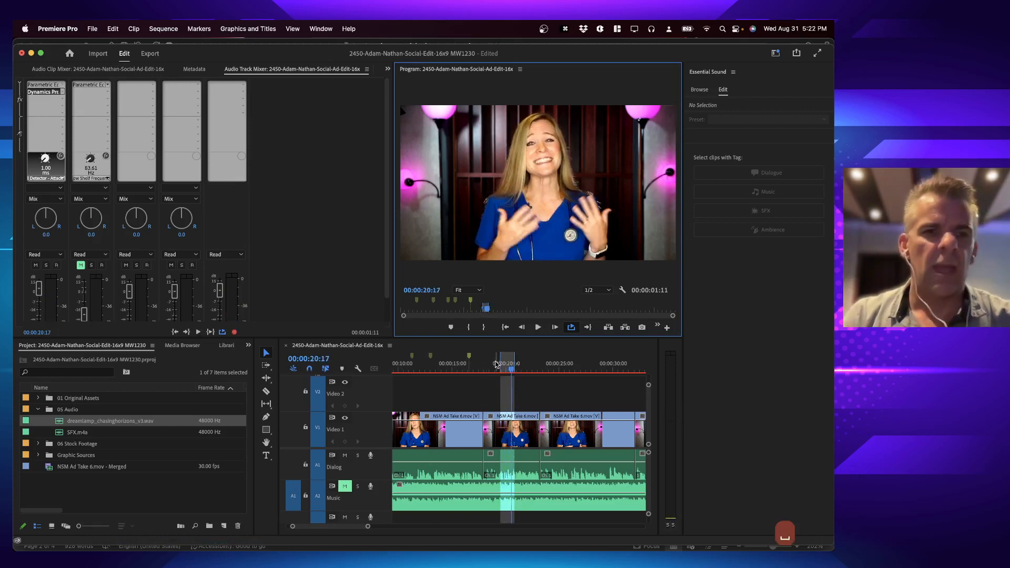
Step: Insert a DeEsser effect in the Dialog track's third effect slot and open its editor
click(47, 101)
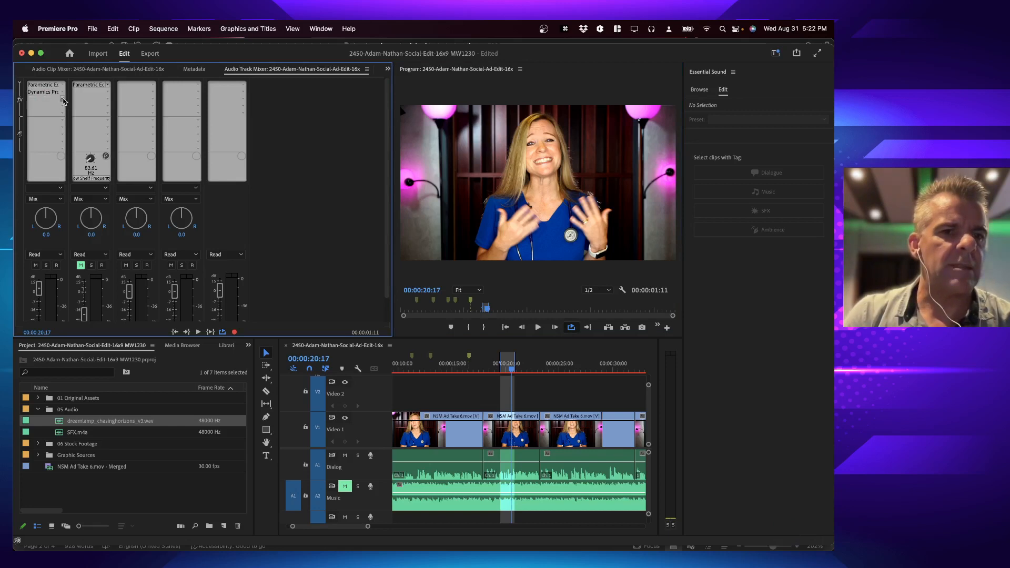
click(62, 98)
mouse_move(92, 131)
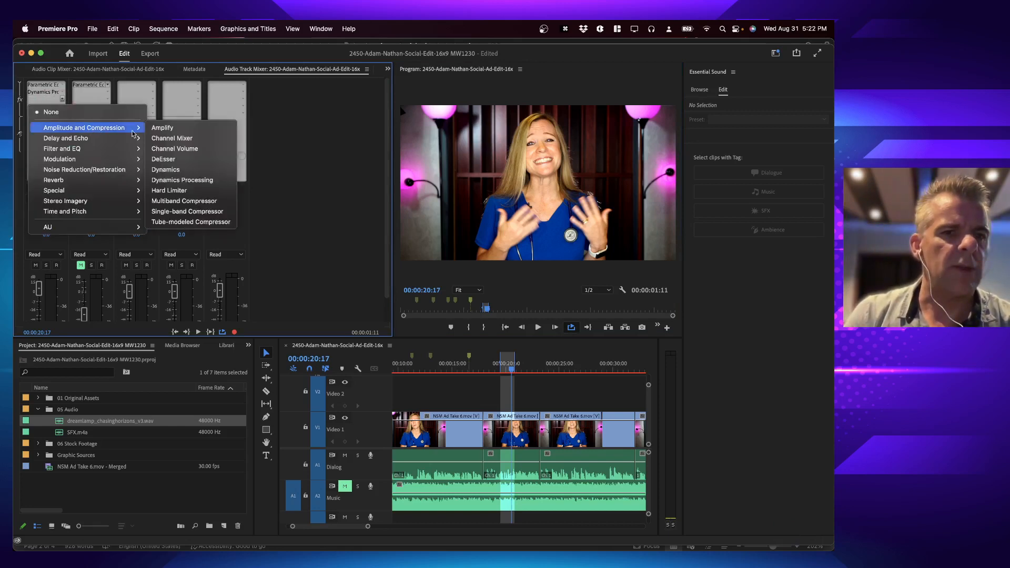
click(173, 160)
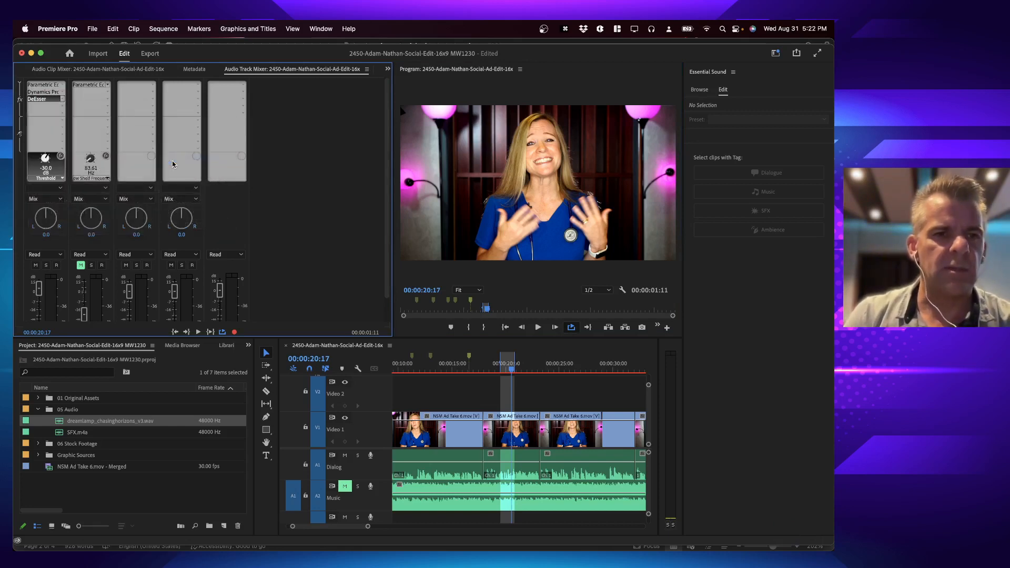
double_click(43, 99)
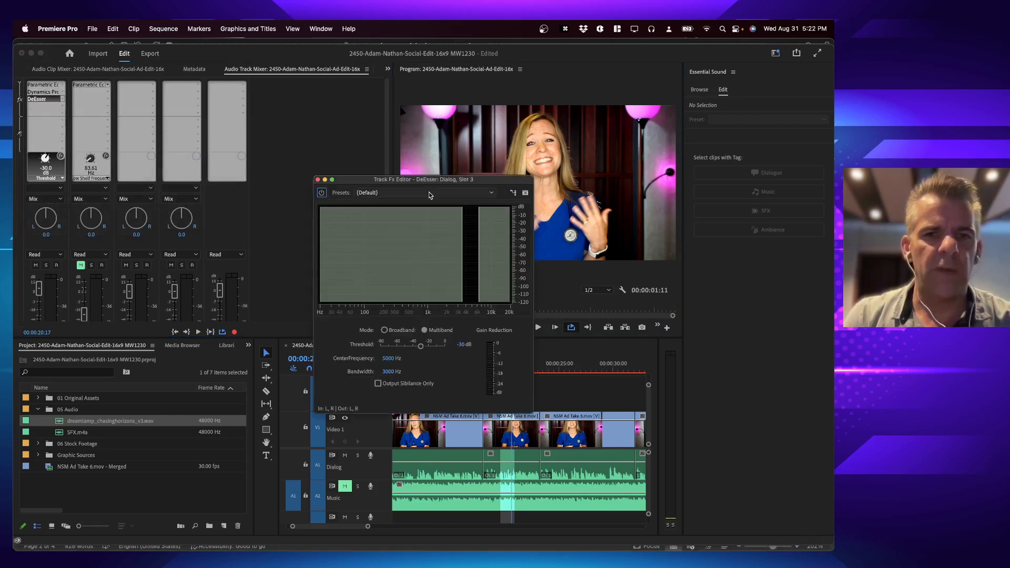
Step: Apply the High Voice DeEsser preset and widen its band to a 2339 Hz center frequency and 2079 Hz bandwidth
click(430, 193)
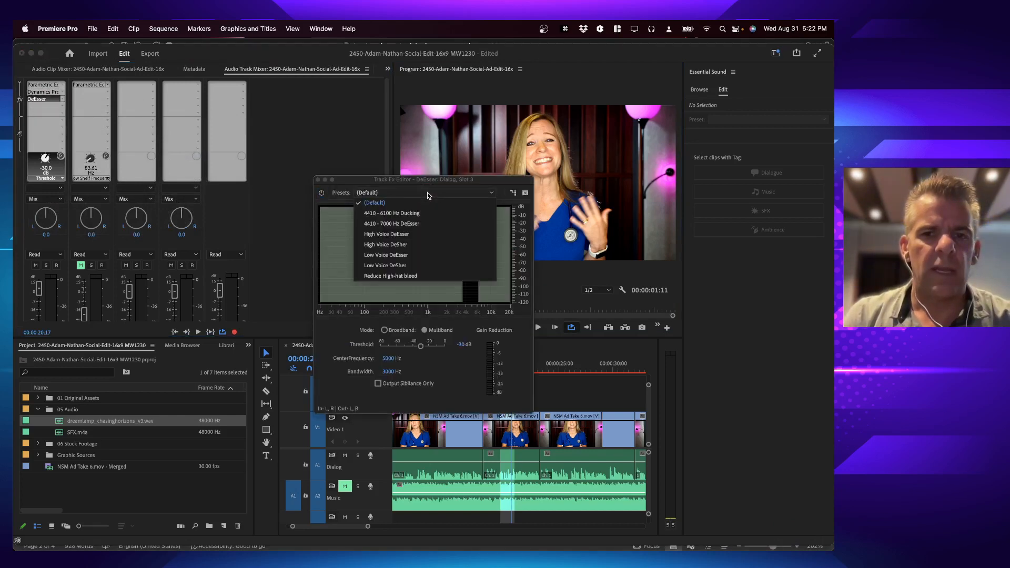
click(415, 235)
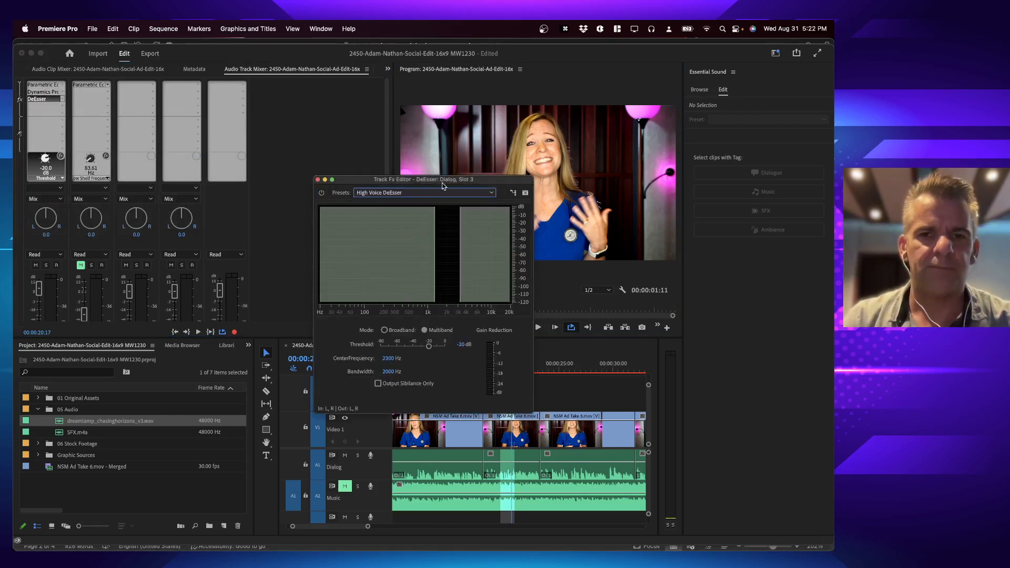
drag(442, 182, 286, 101)
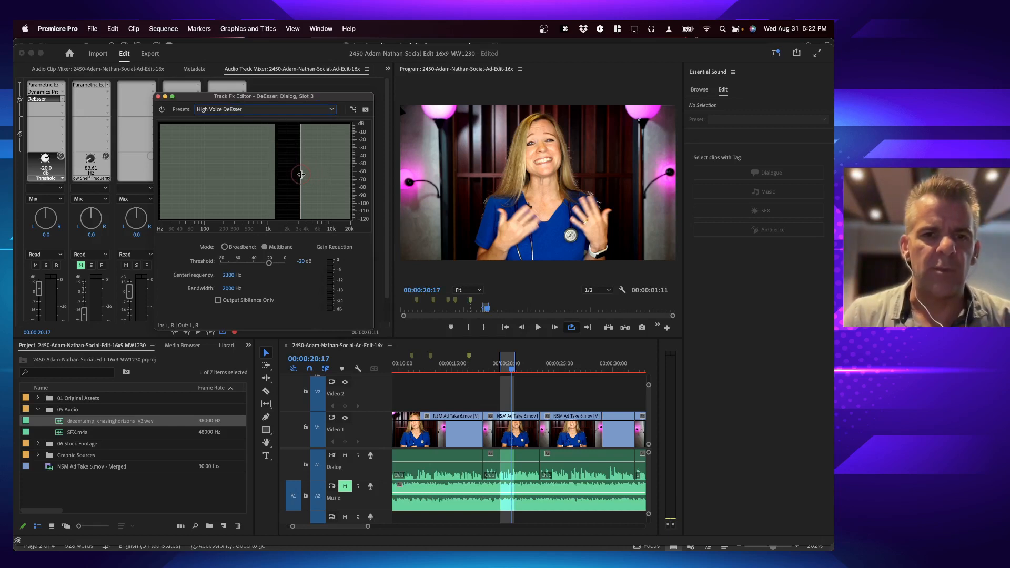
drag(301, 175, 301, 174)
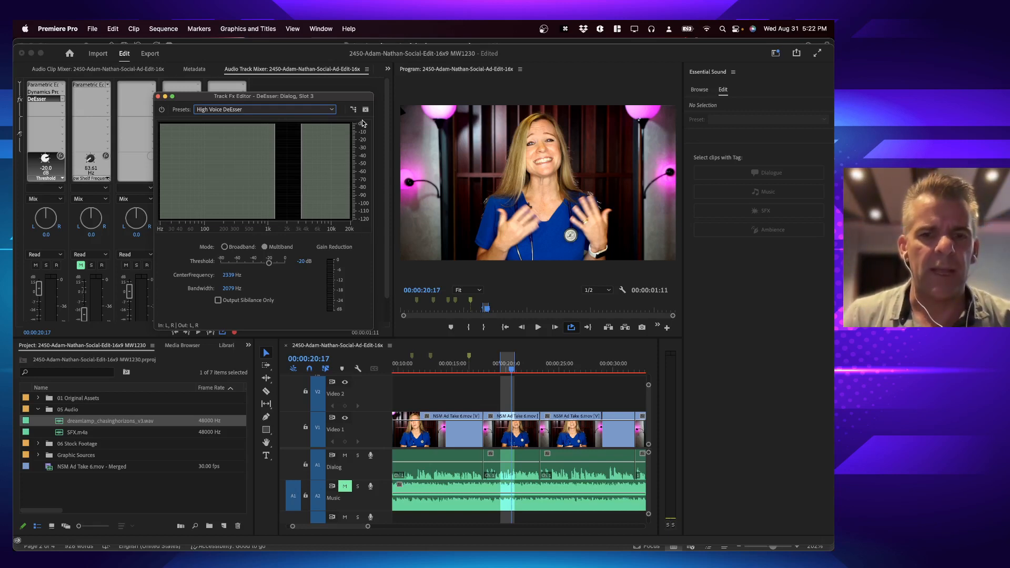
Step: Shorten the loop range to 00:00:01:01 by moving its In point later, and play the dialog through the DeEsser
key(space)
key(space)
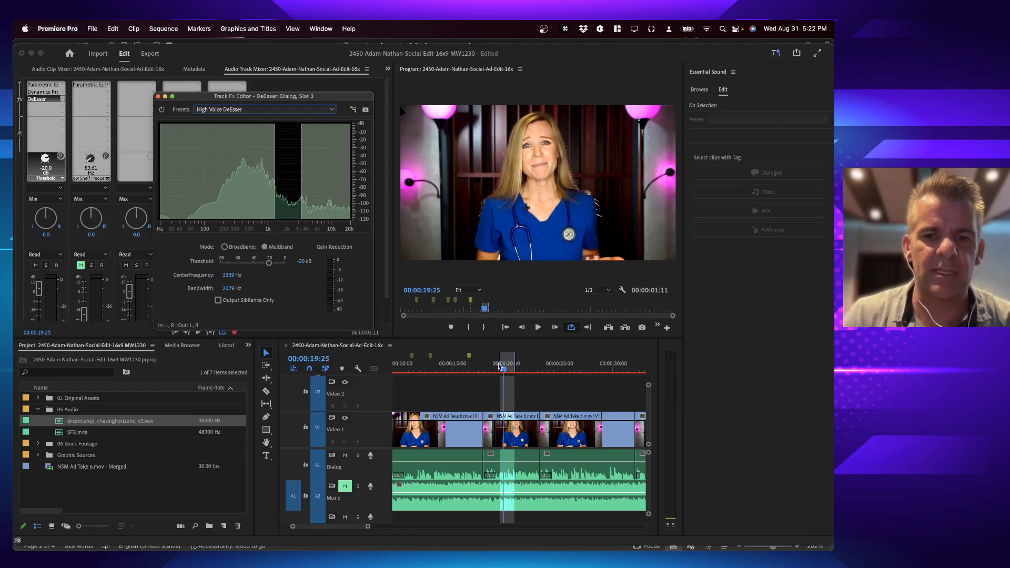
drag(499, 367, 505, 363)
key(space)
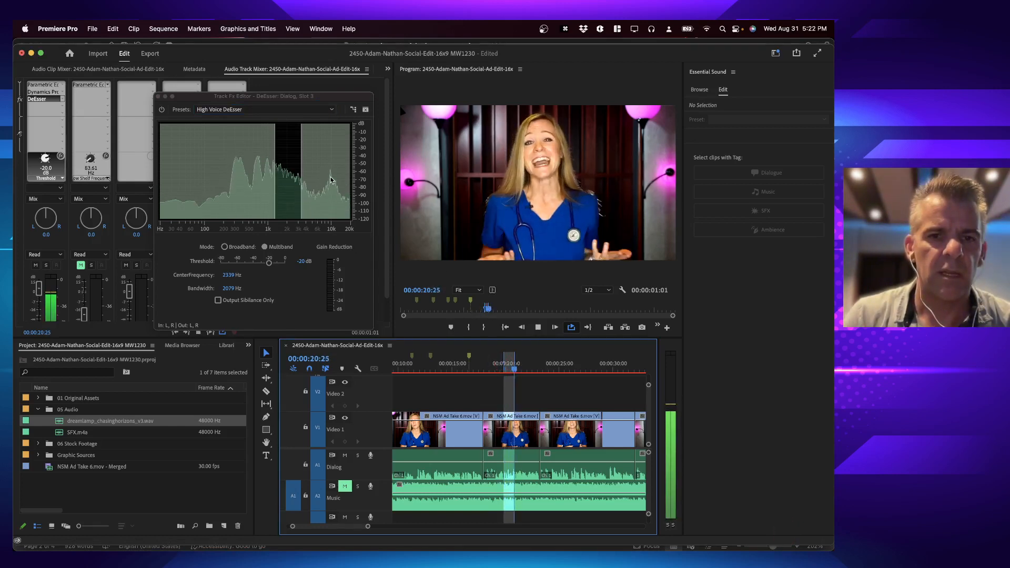
Step: Shift and widen the DeEsser band to a 10533 Hz center frequency and 7500 Hz bandwidth, auditioning it on the looped dialog
mouse_move(301, 176)
mouse_down()
mouse_move(327, 176)
mouse_move(287, 172)
mouse_move(316, 173)
mouse_up()
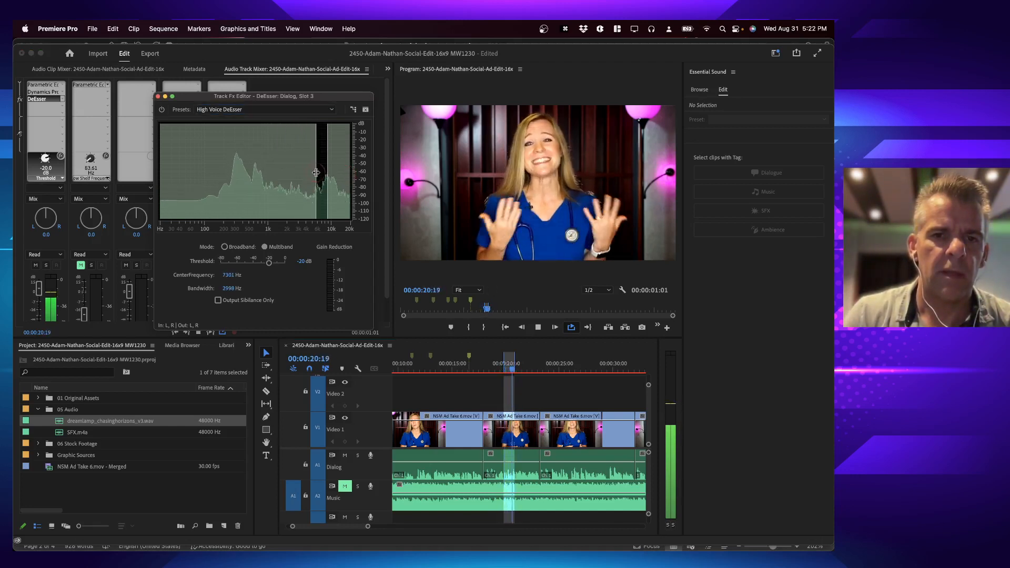
key(space)
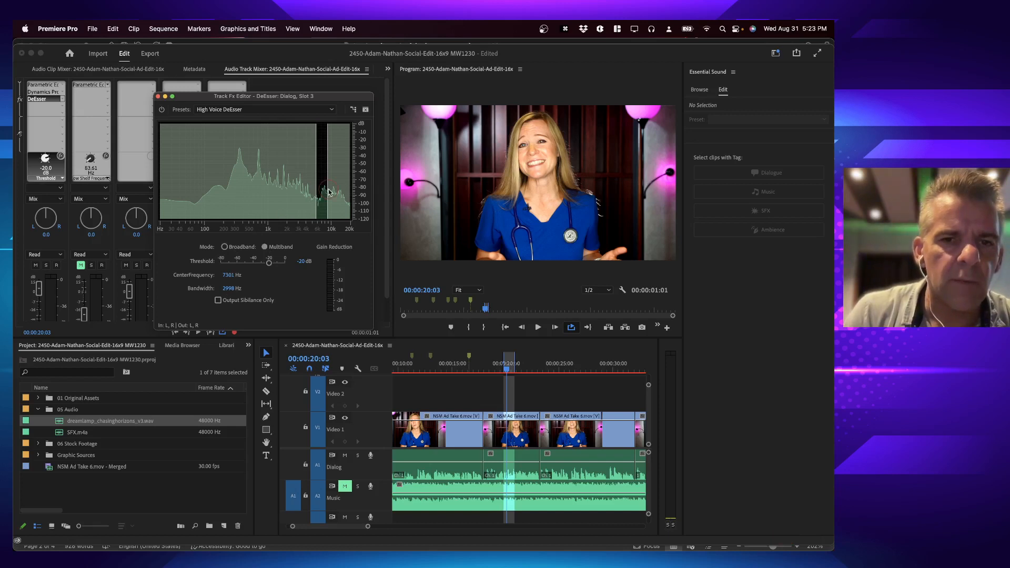
drag(327, 189, 349, 183)
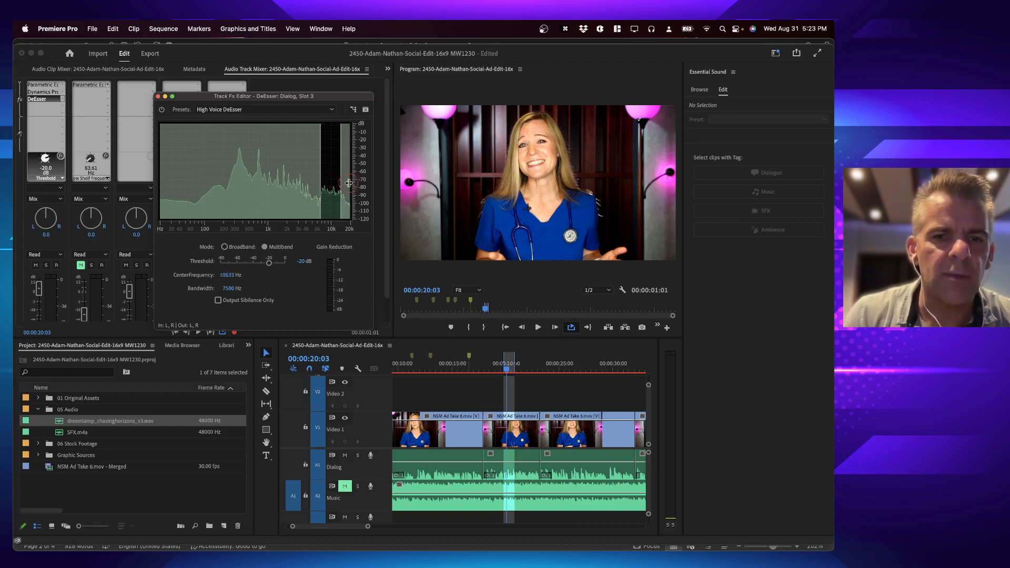
key(space)
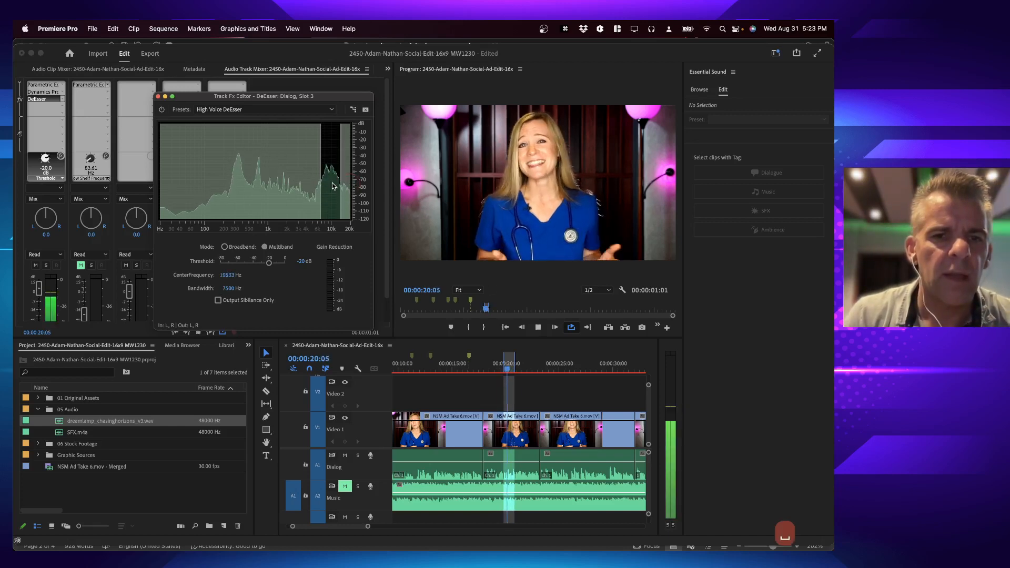
key(space)
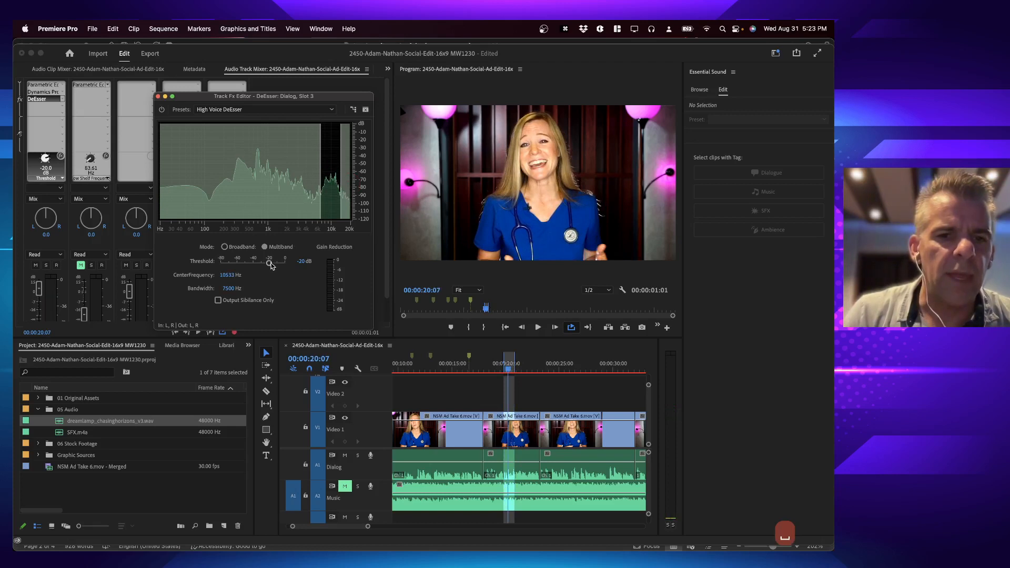
key(space)
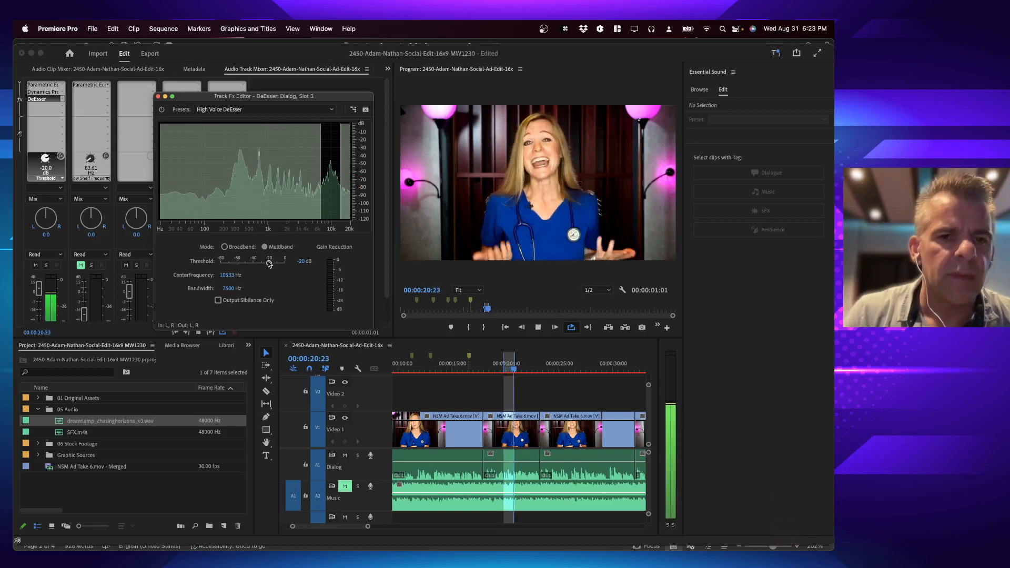
key(space)
Step: Listen to only the DeEsser's targeted frequencies by temporarily enabling Output Sibilance Only during looped playback
click(218, 301)
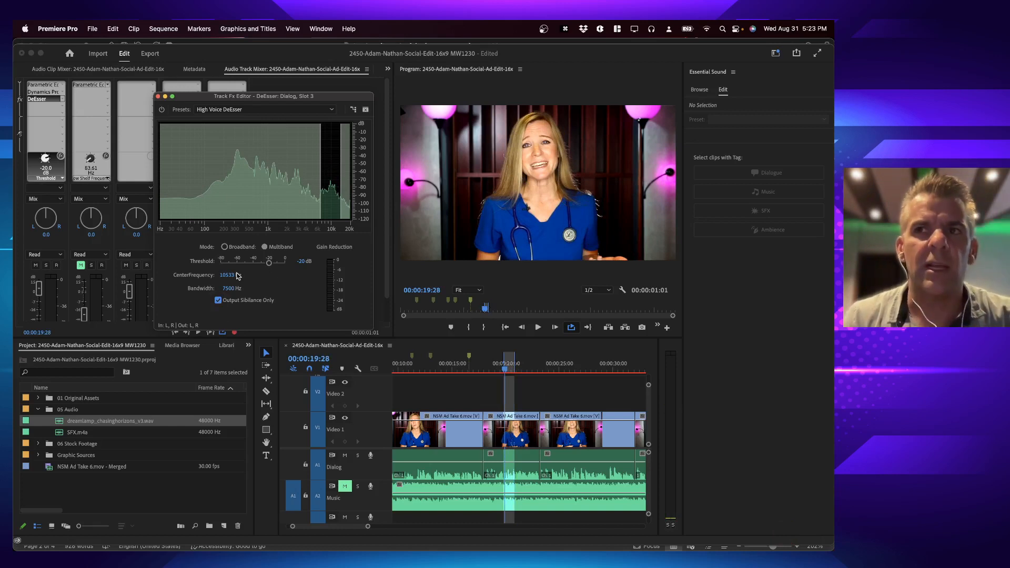
key(space)
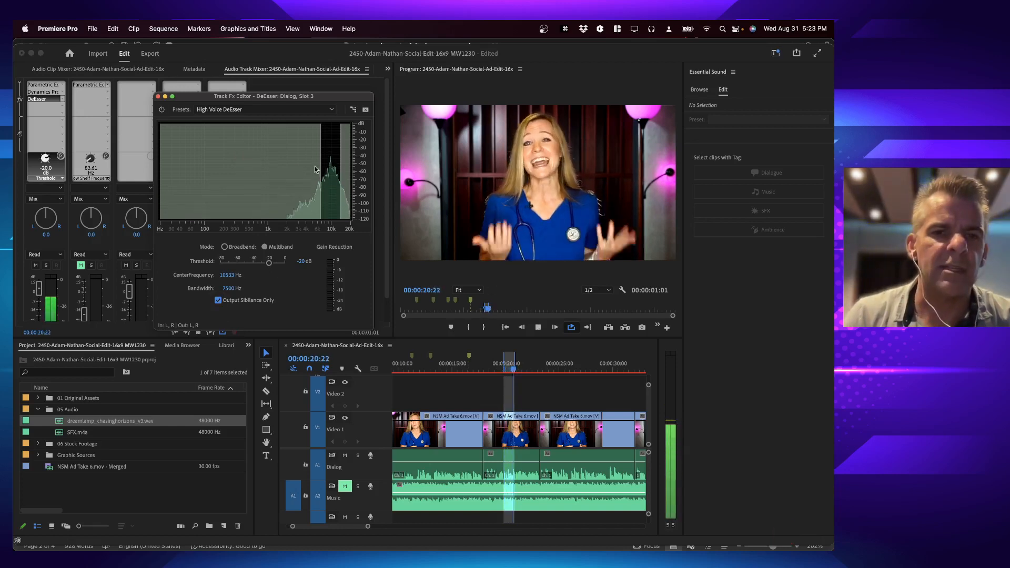
key(space)
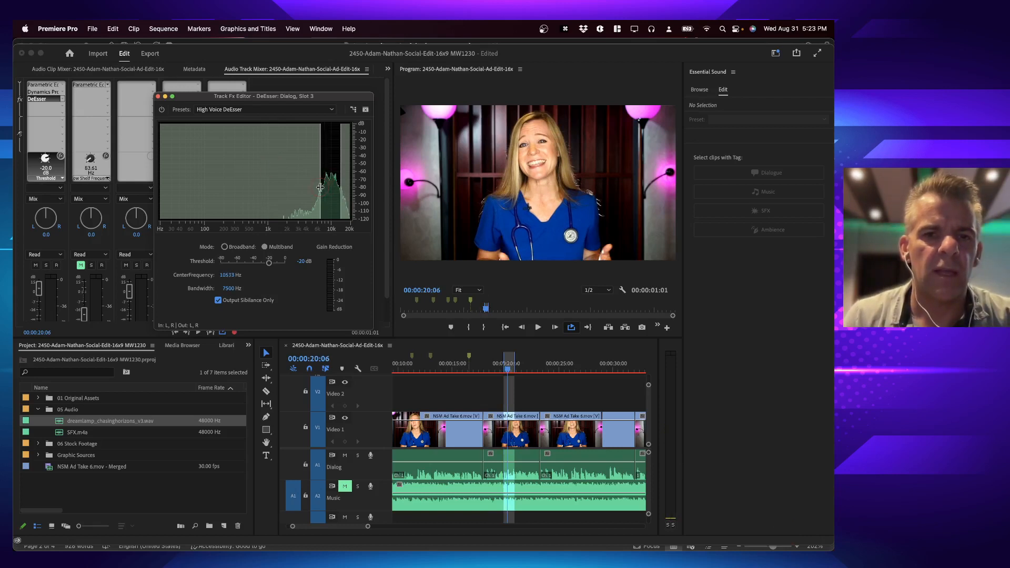
key(space)
key(space)
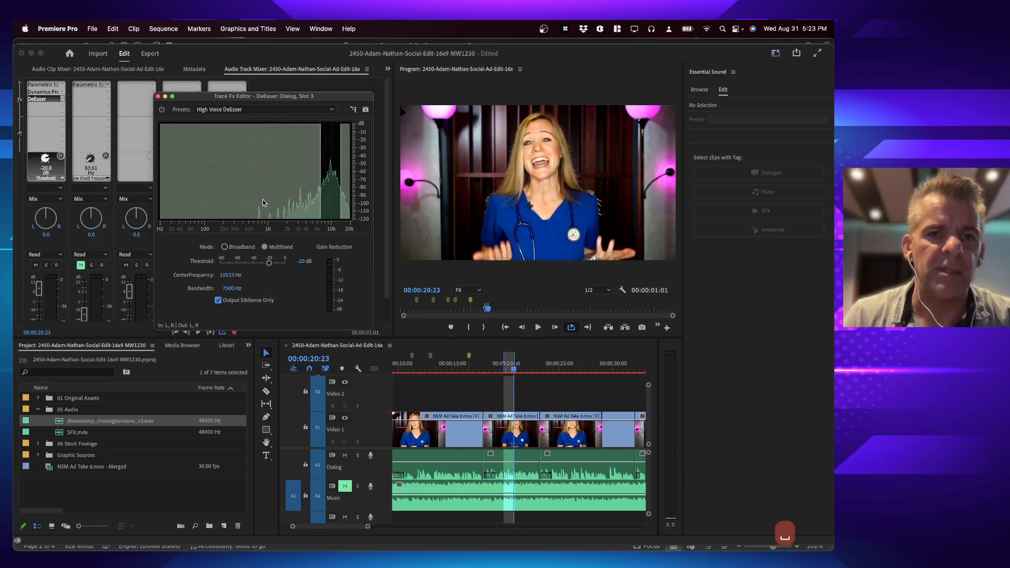
key(space)
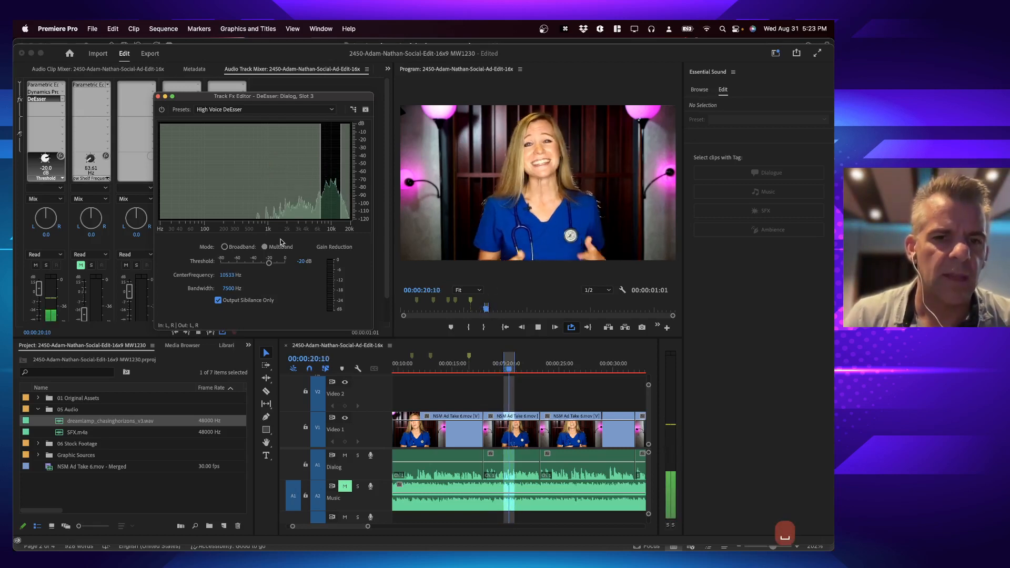
click(218, 300)
Step: Lower the DeEsser threshold to -37.3 dB and play the looped dialog
key(space)
drag(269, 263, 255, 266)
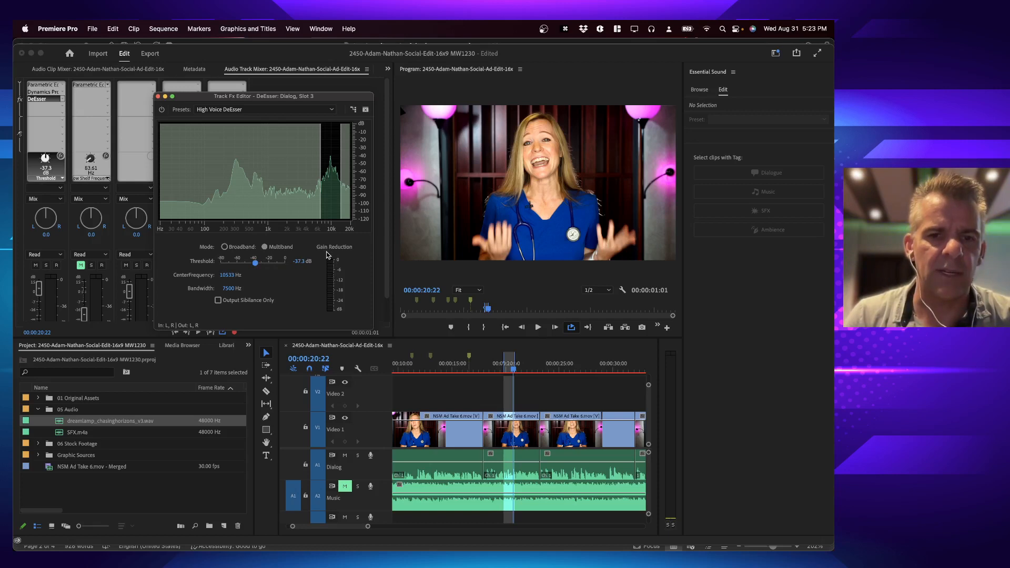
key(space)
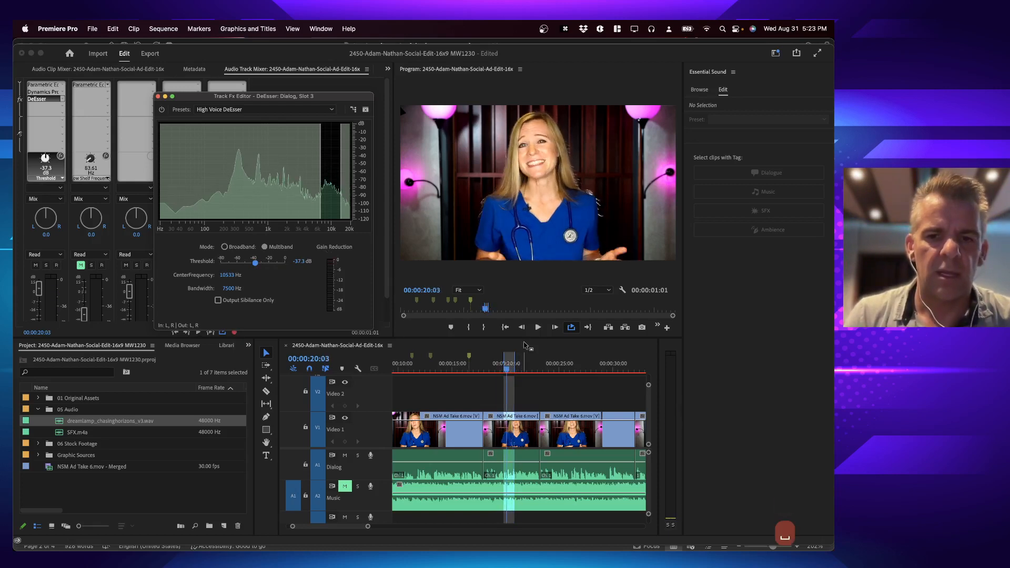
Step: Disable Loop Playback, clear the sequence's In and Out points, and play the dialog from 00:00:15:26
click(572, 329)
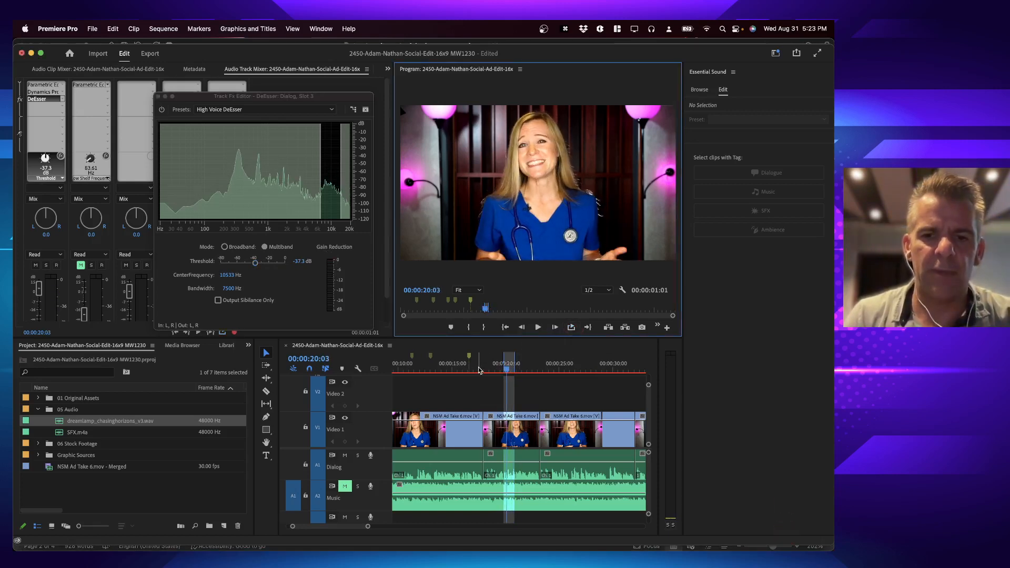
key(alt+x)
click(461, 368)
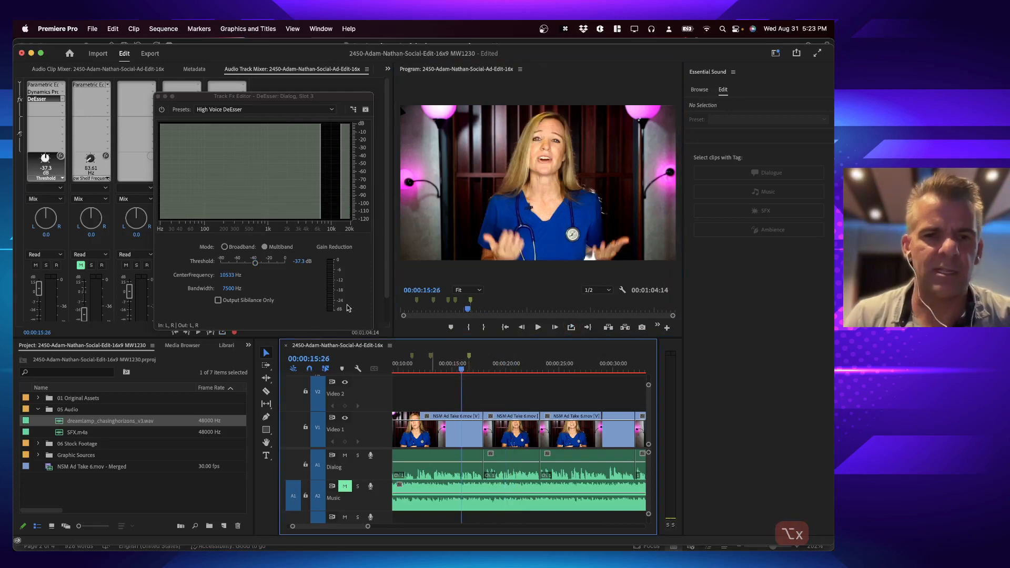
key(space)
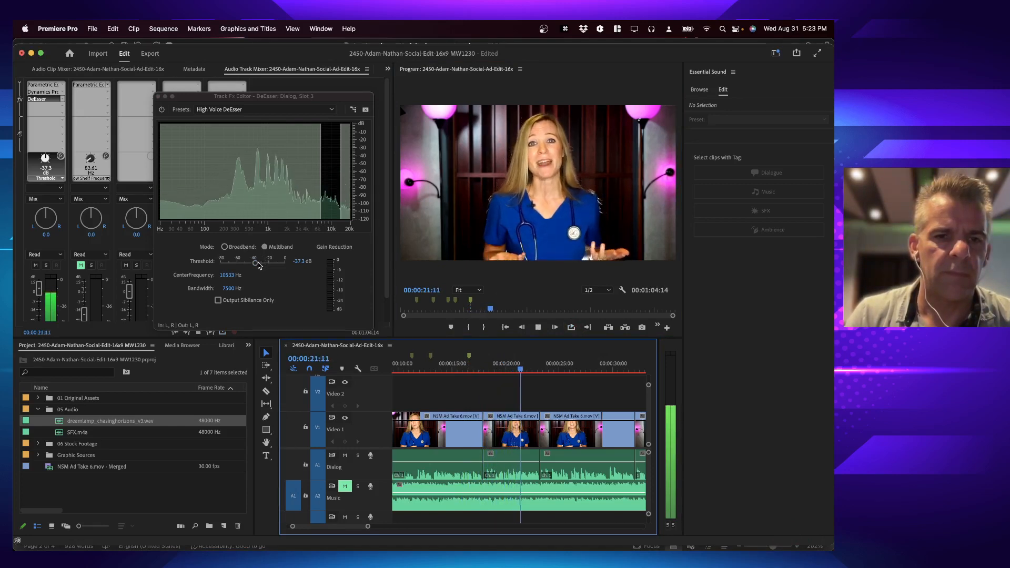
Step: Set the DeEsser threshold to -45 dB and replay the dialog from an earlier point while watching the gain reduction
drag(255, 263, 246, 264)
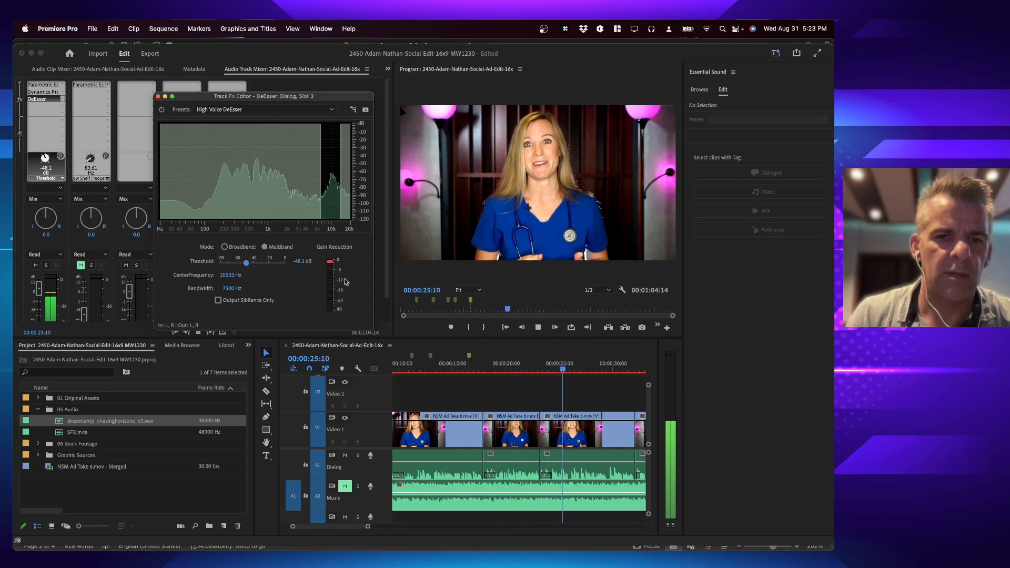
key(space)
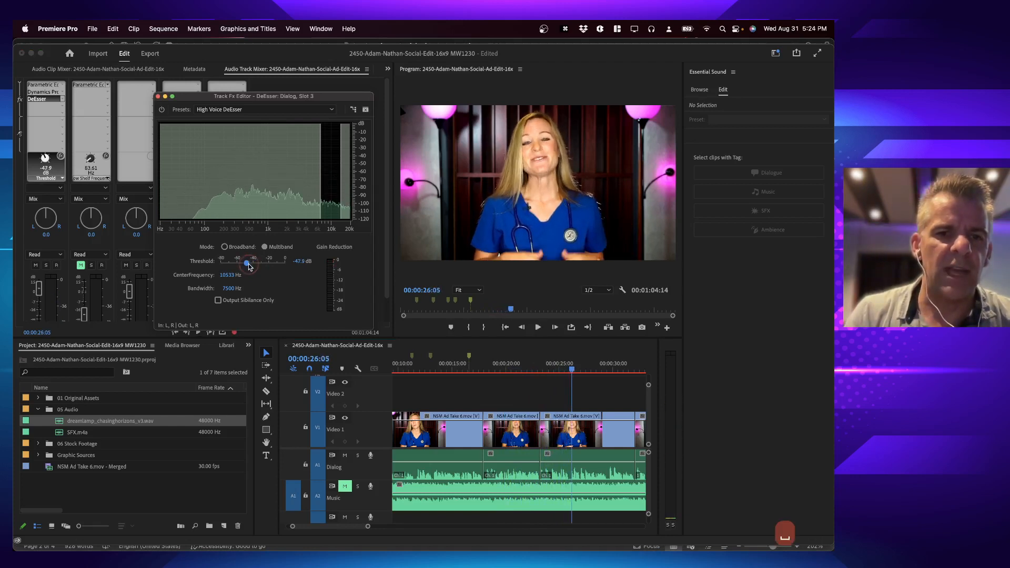
drag(249, 264, 252, 265)
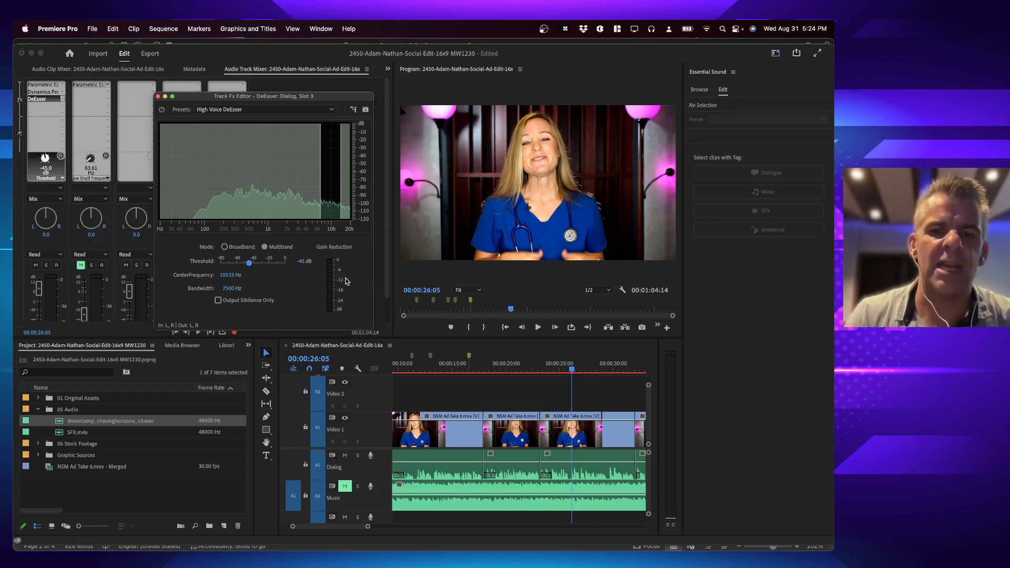
click(406, 369)
key(space)
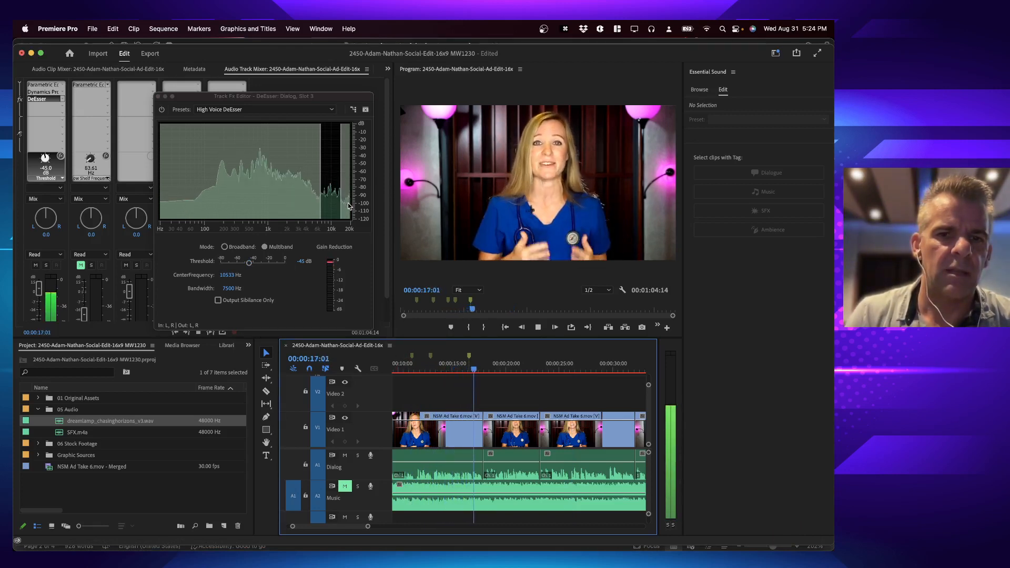
key(space)
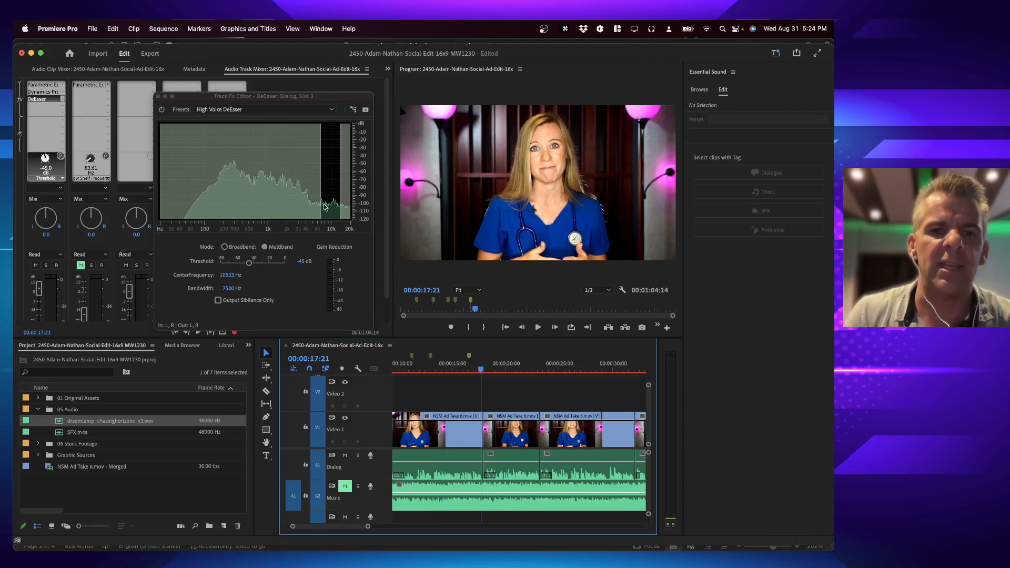
key(space)
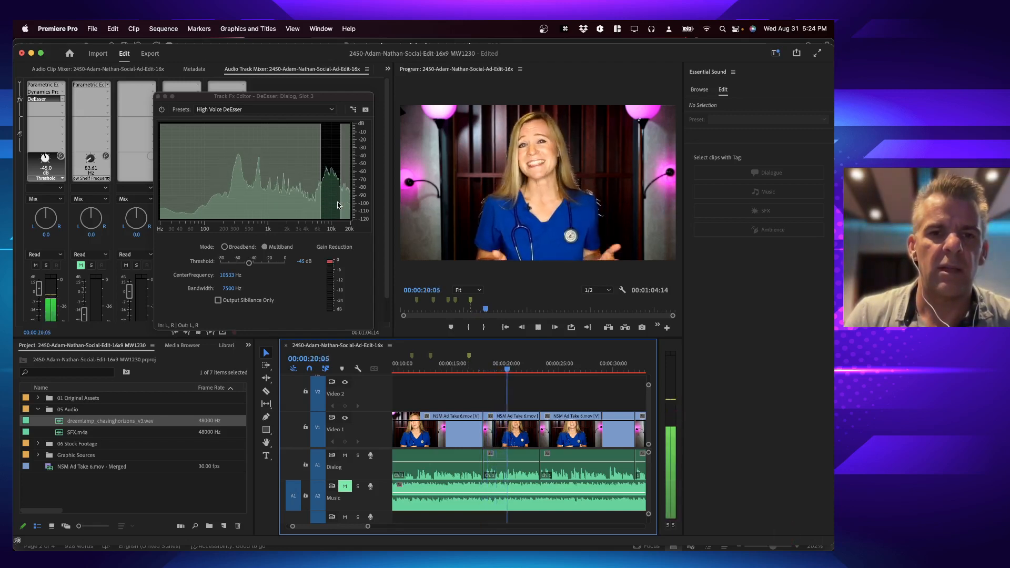
key(space)
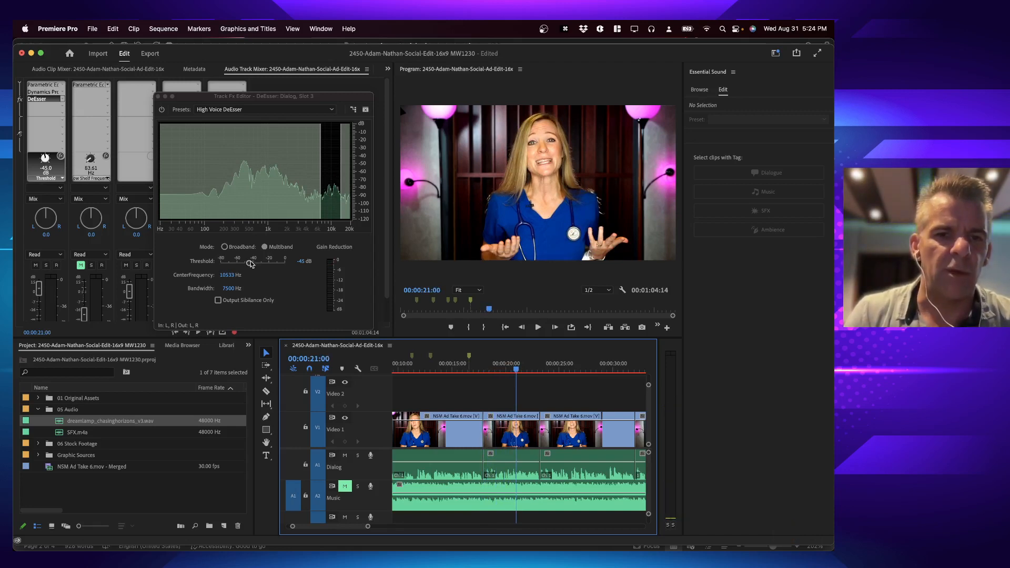
Step: Fine-tune the DeEsser threshold to -46.2 dB during playback and close its effect editor
drag(250, 264, 247, 265)
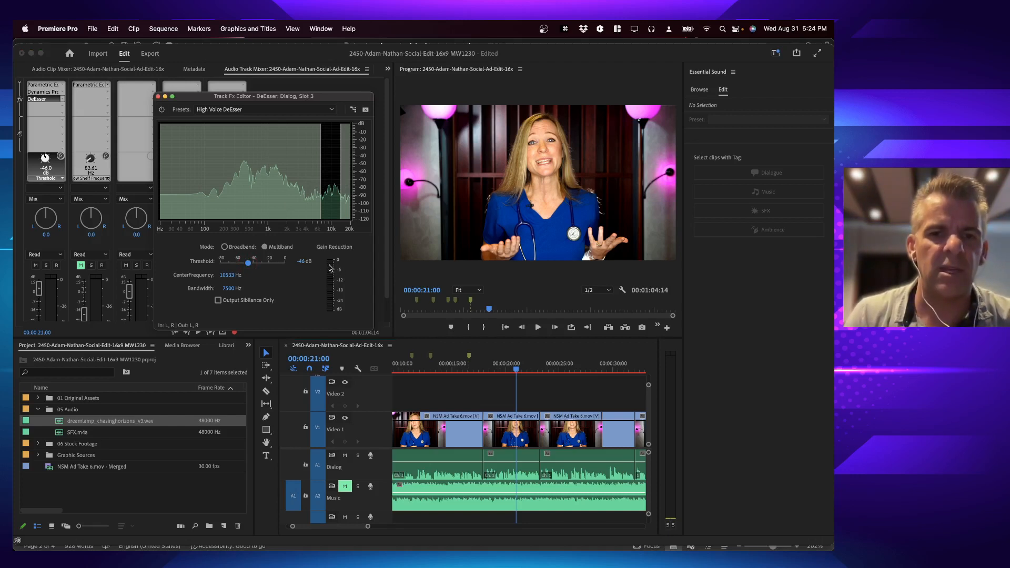
key(space)
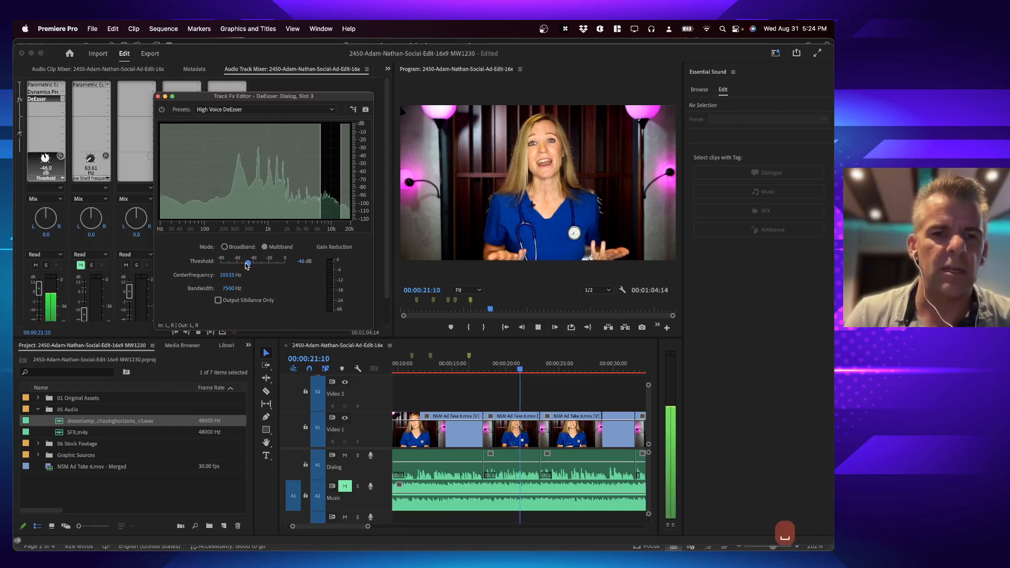
drag(248, 263, 249, 264)
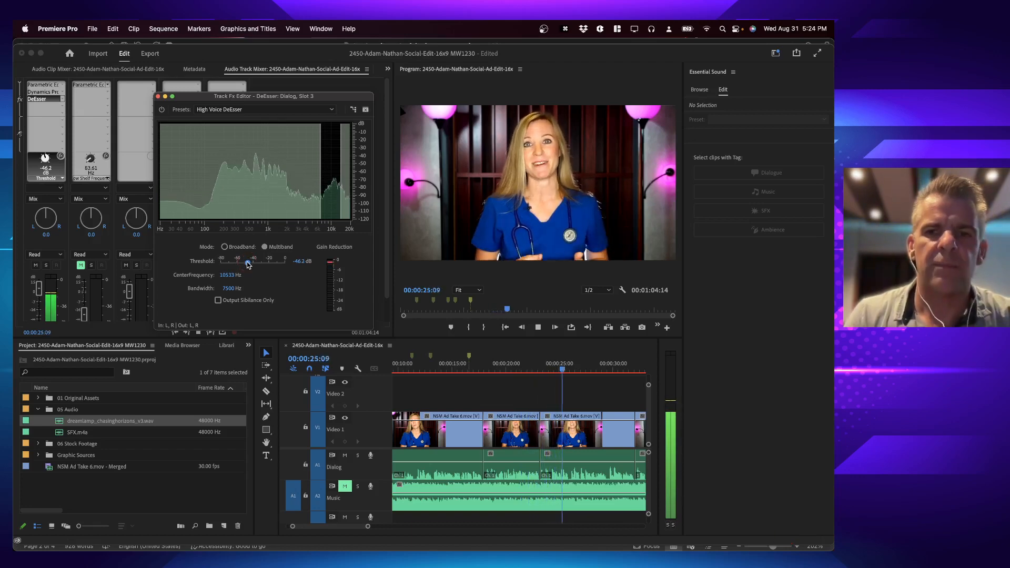
key(space)
click(158, 97)
Step: Check the final output level in the Word instructions, return to Premiere Pro and play the dialog against the Mix meter
key(cmd+Tab)
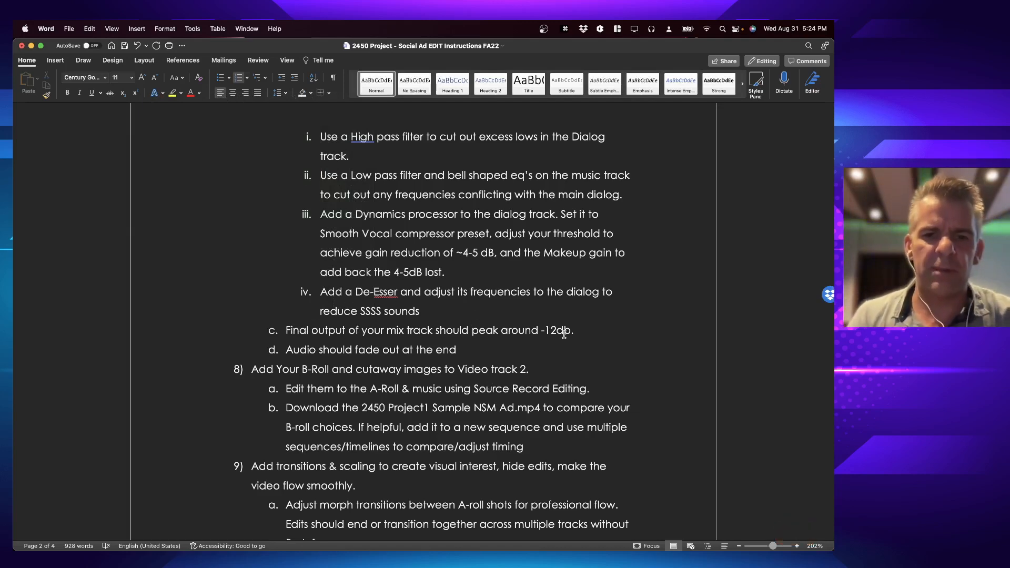
key(super+Tab)
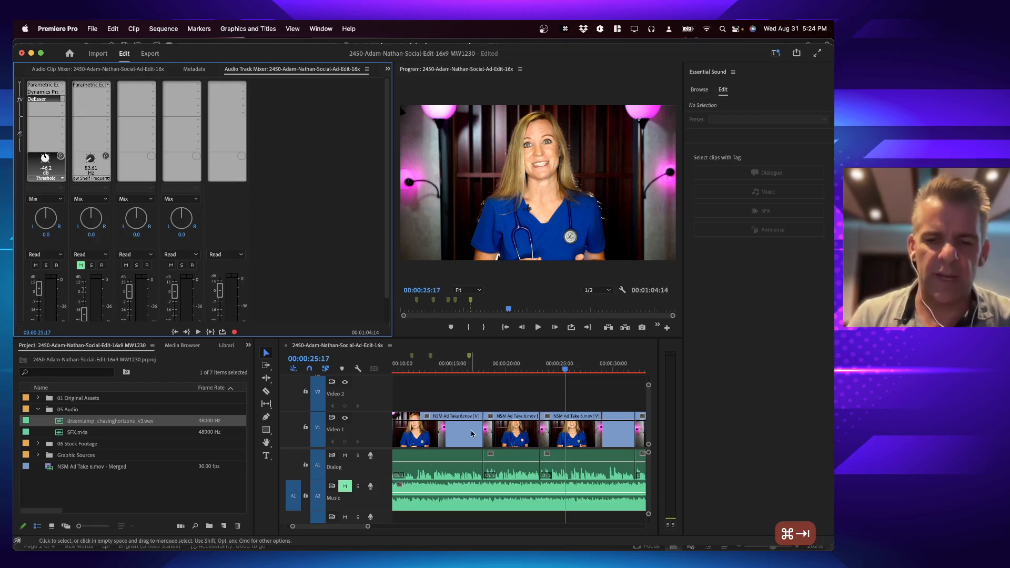
key(backslash)
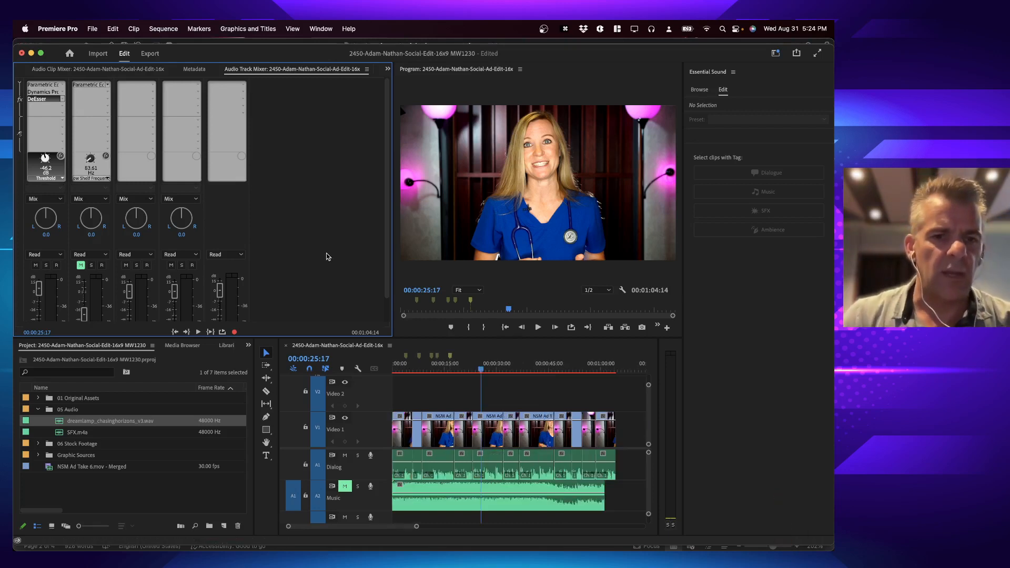
scroll(327, 255, down, 2)
key(space)
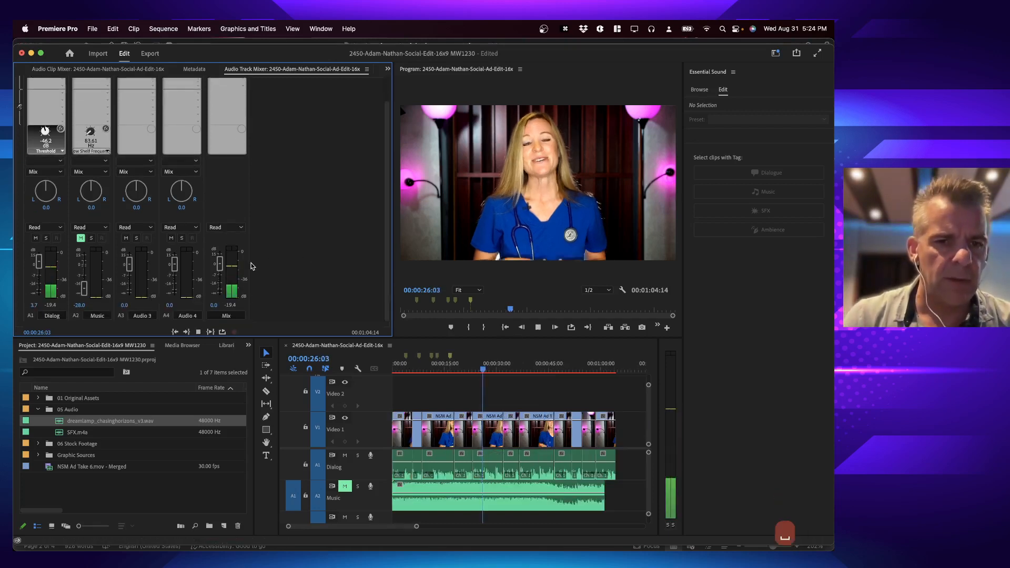
Step: Maximize the Audio Track Mixer, unmute the Music track and play dialog and music together to check the Mix level
key(grave)
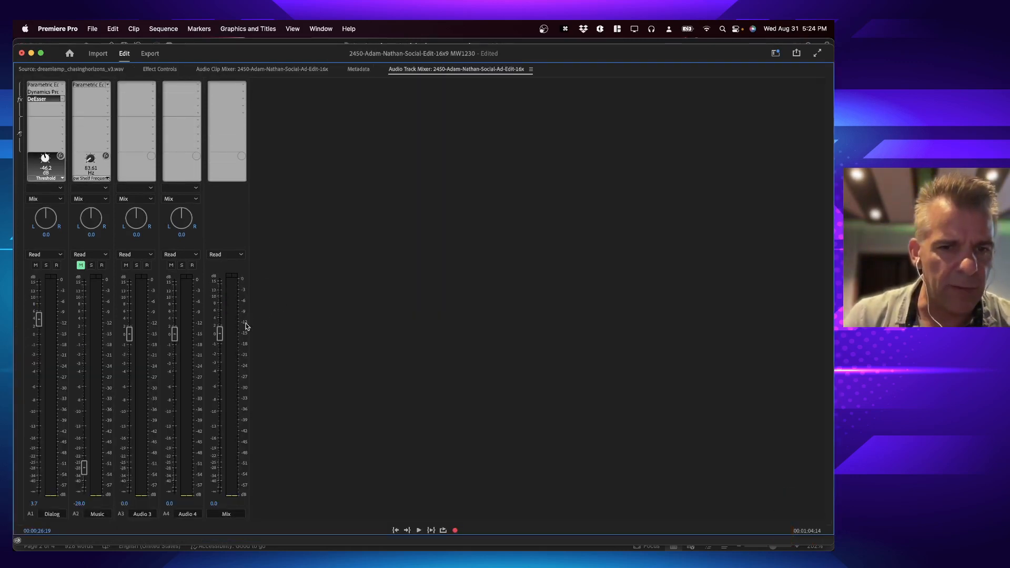
key(space)
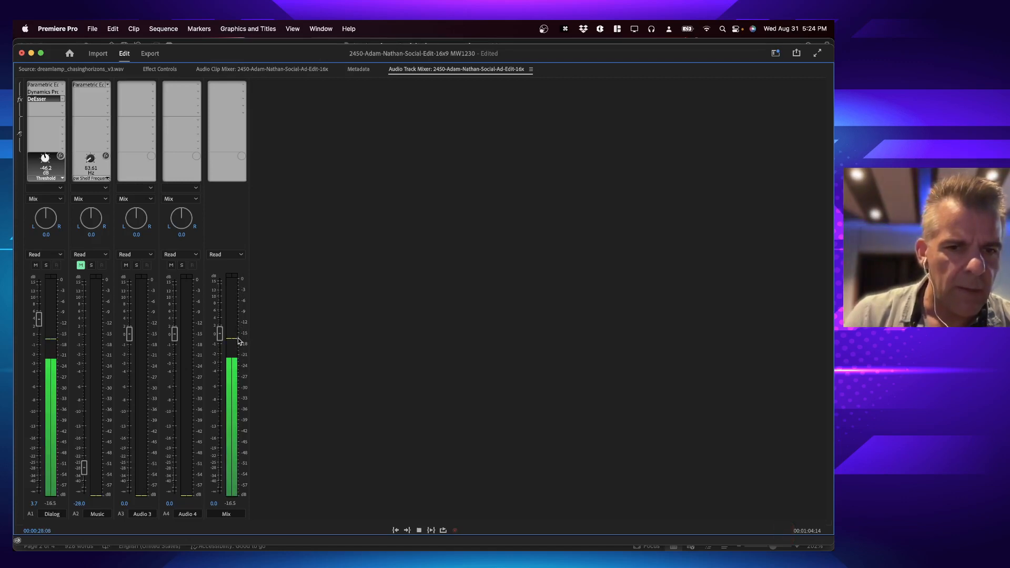
key(space)
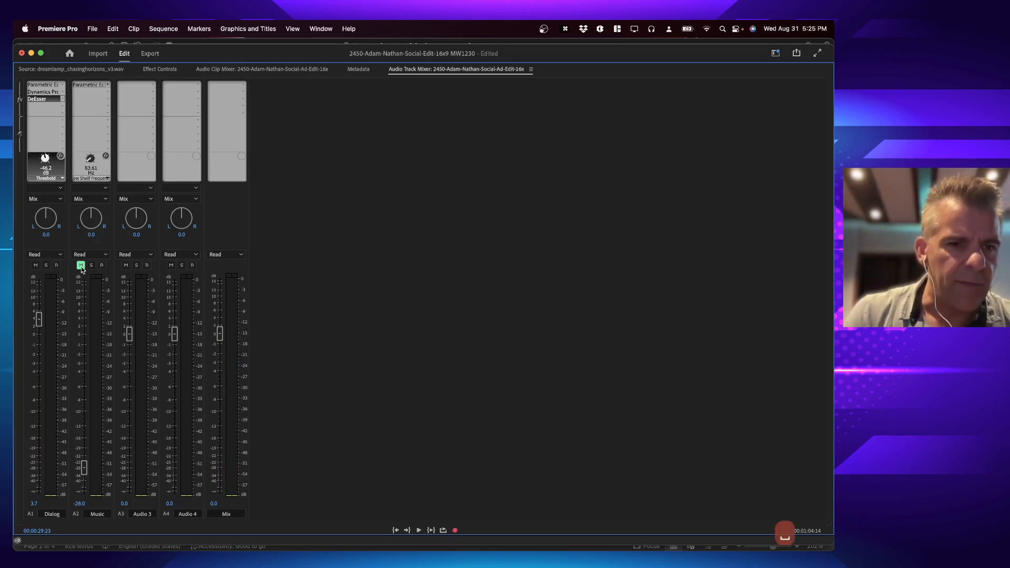
click(81, 265)
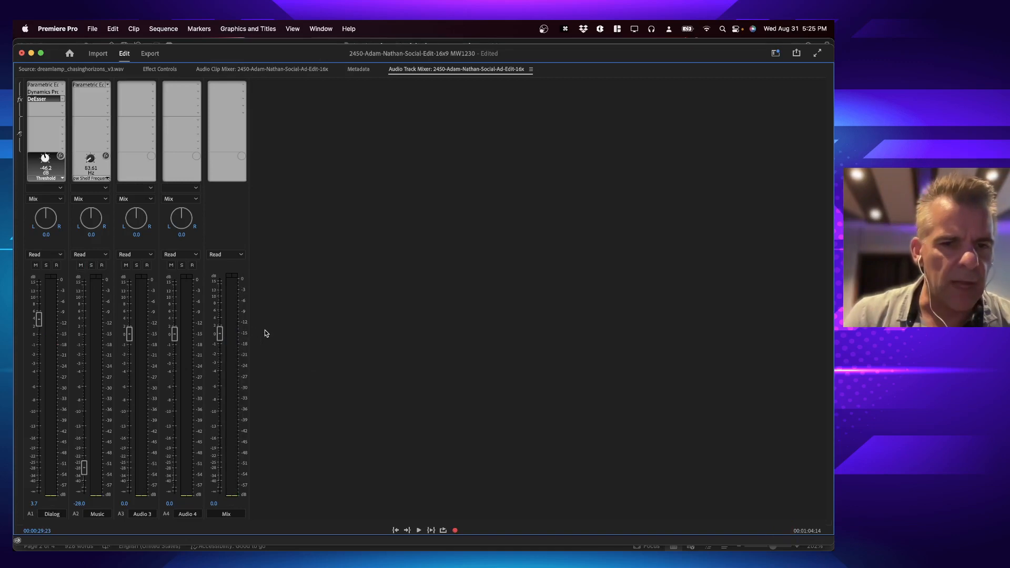
key(space)
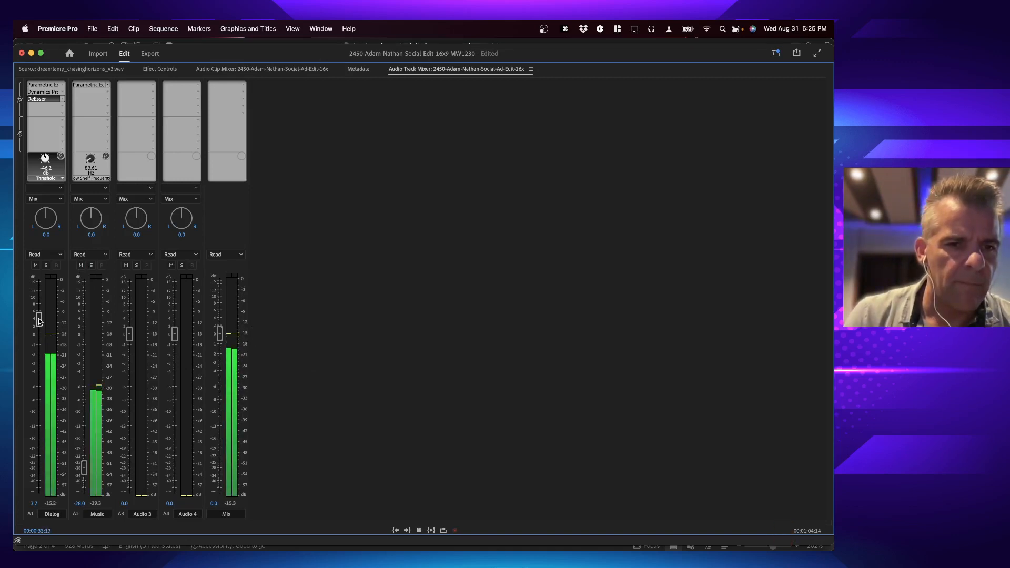
Step: Raise the Dialog fader to 4.7 dB and the Mix fader to 1.9 dB while playing the sequence against the Mix meter
drag(39, 319, 39, 316)
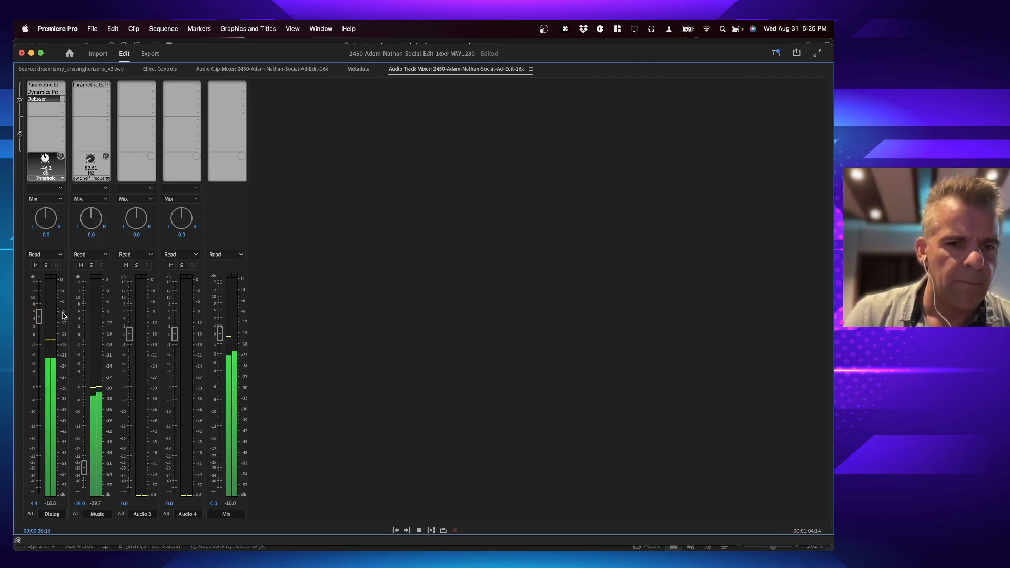
key(space)
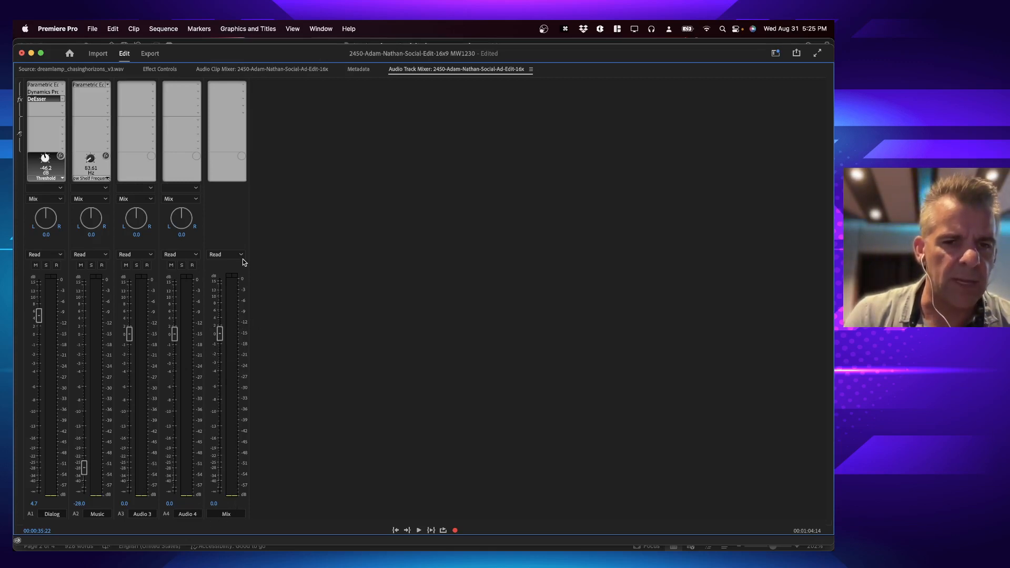
key(space)
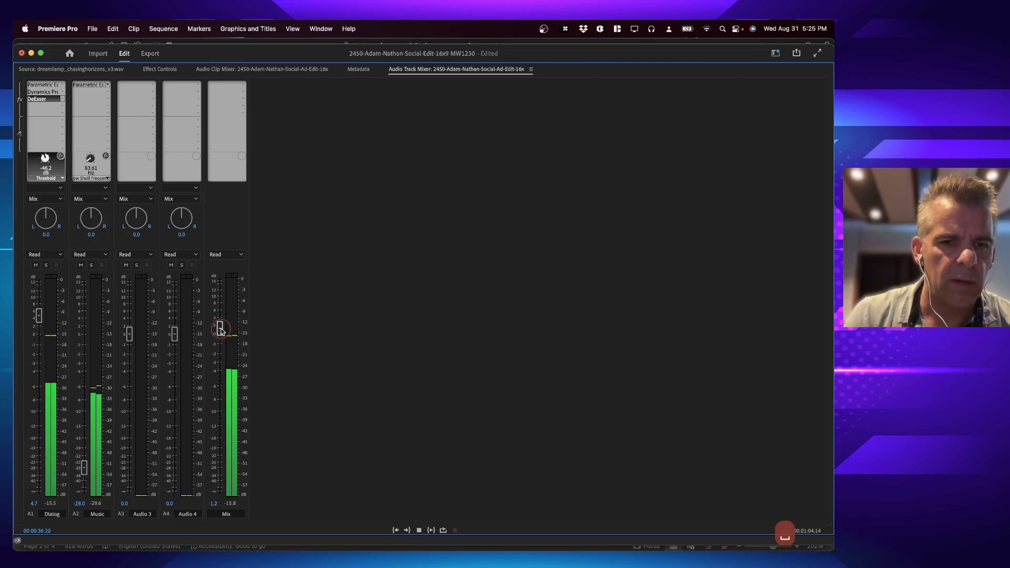
drag(220, 333, 222, 329)
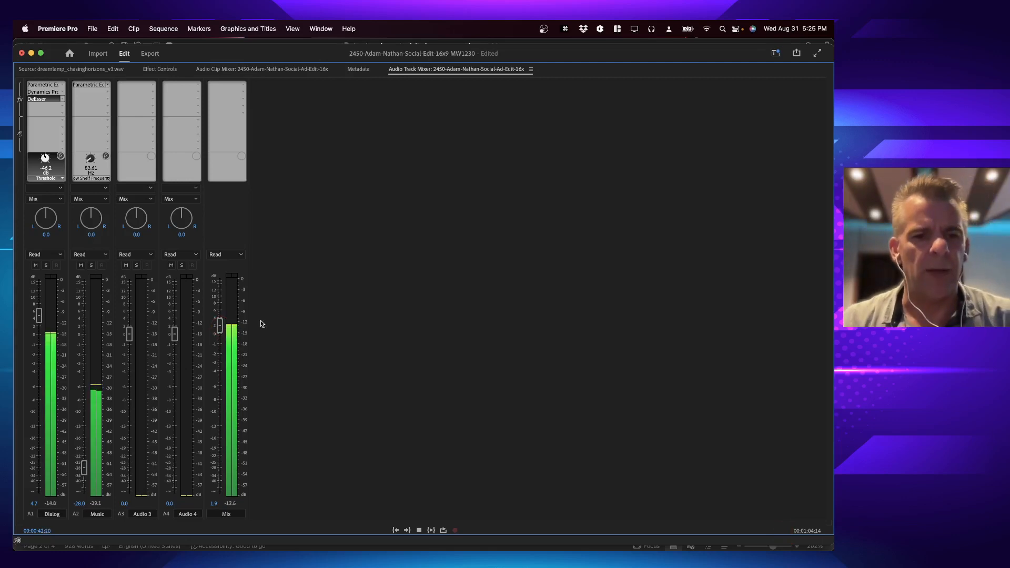
key(space)
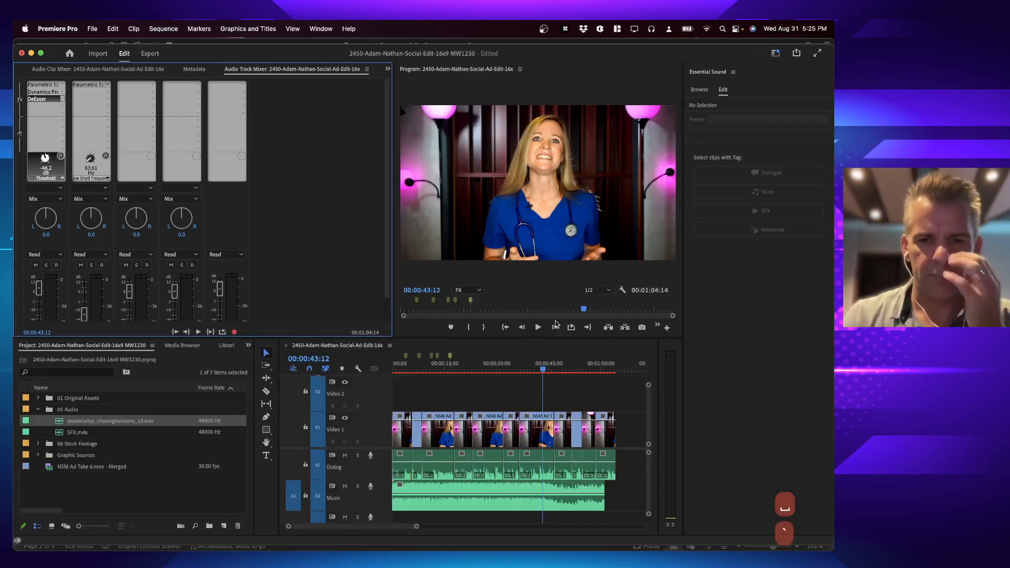
Step: Add a volume keyframe with the Pen tool near the end of the Music clip, at about 00:00:58:26
click(601, 500)
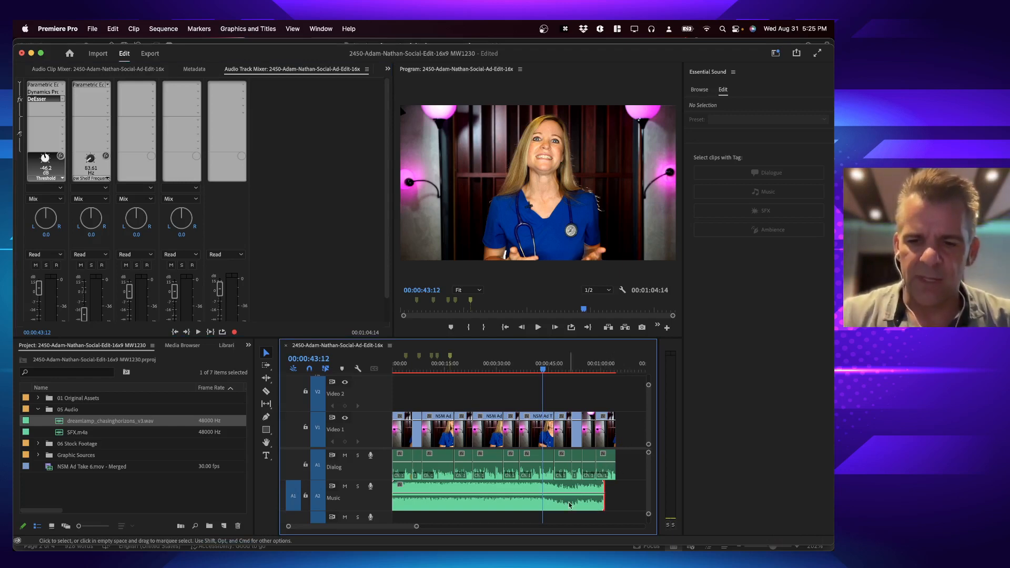
key(equal)
key(equal)
scroll(570, 506, right, 10)
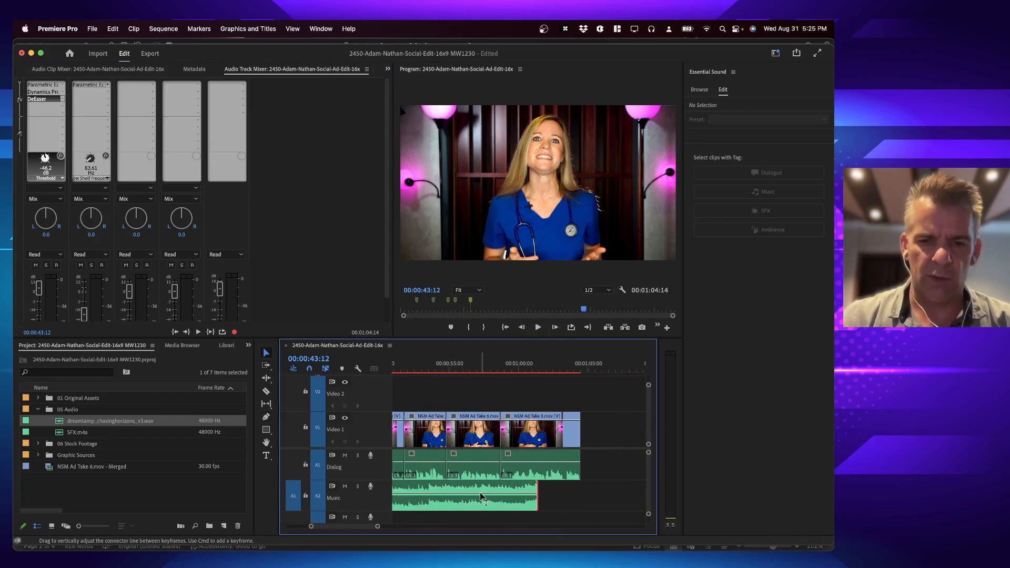
key(p)
click(267, 418)
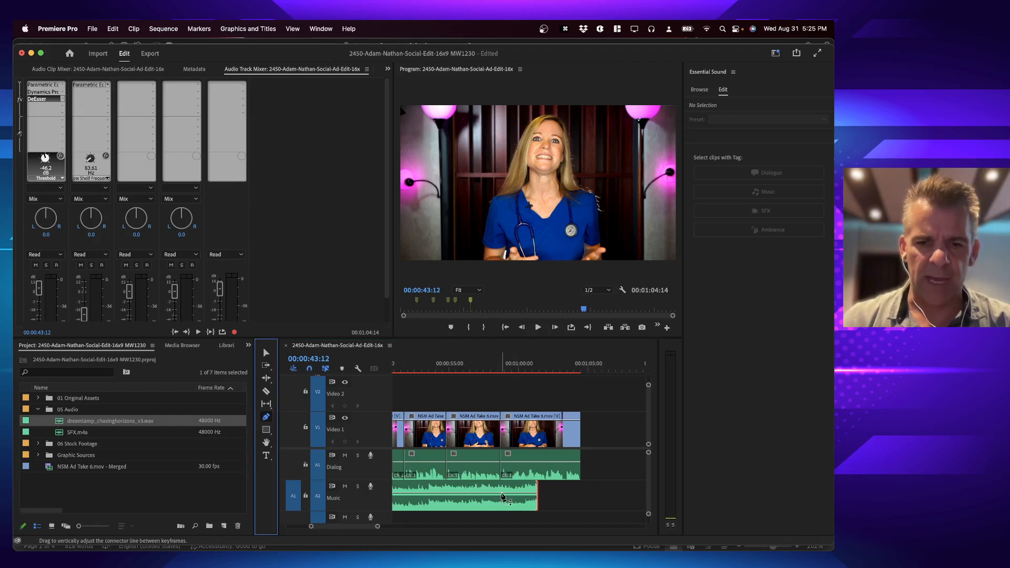
click(503, 497)
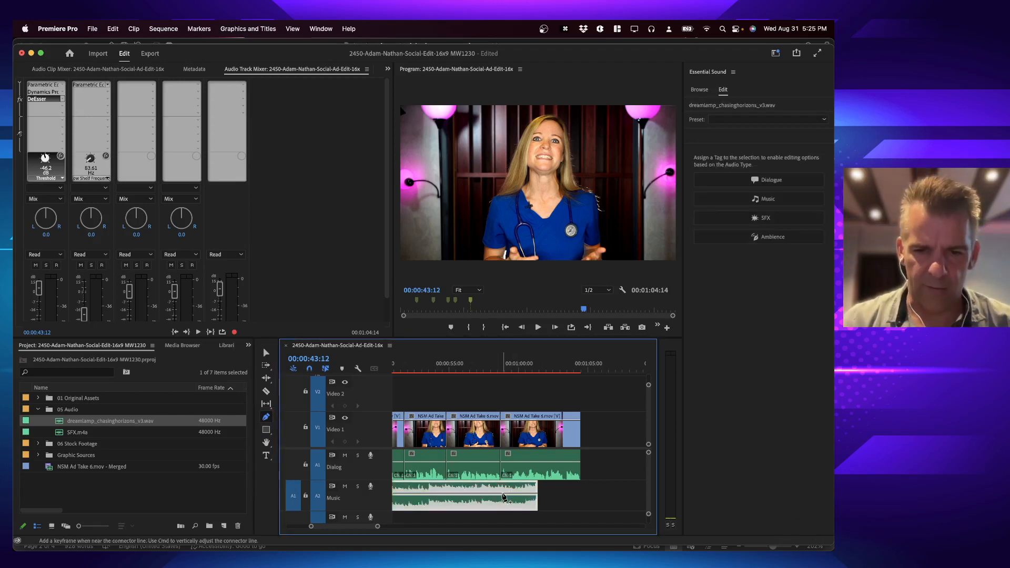
Step: Fade out the music by lowering a keyframe at 00:01:01:07 to -999.0 dB, and play the fade from about 00:00:57:18
click(358, 368)
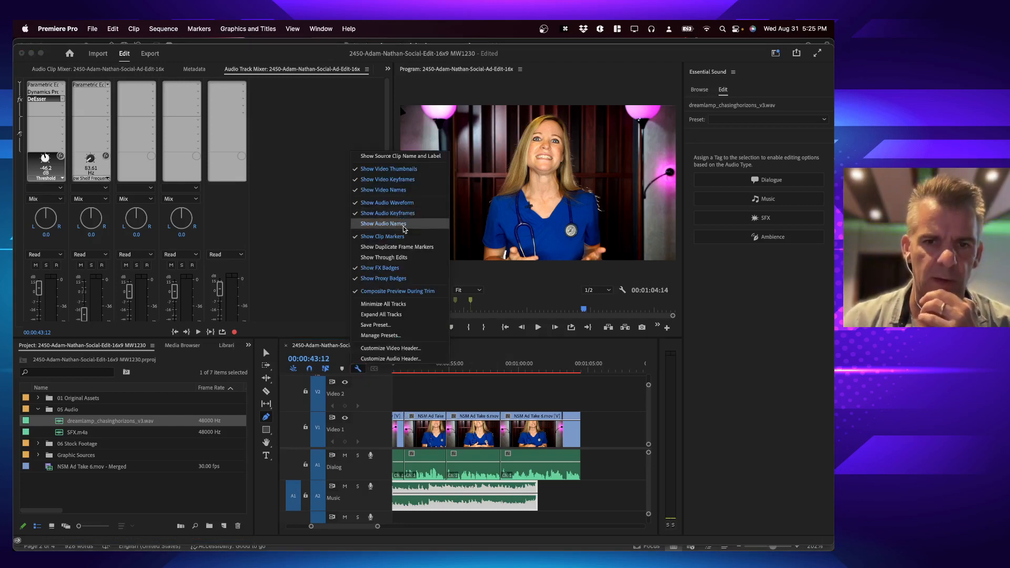
click(517, 504)
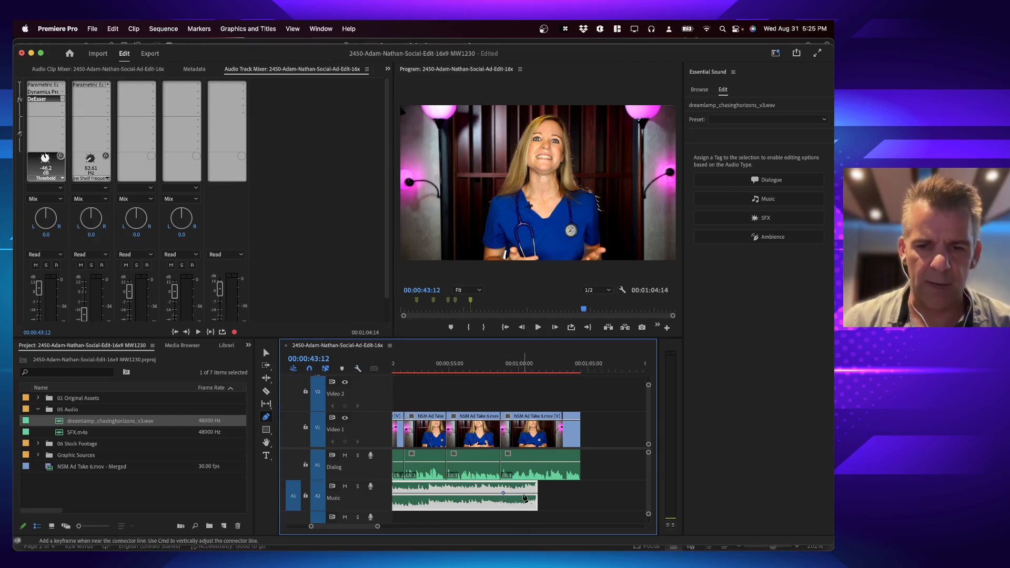
drag(532, 496, 530, 500)
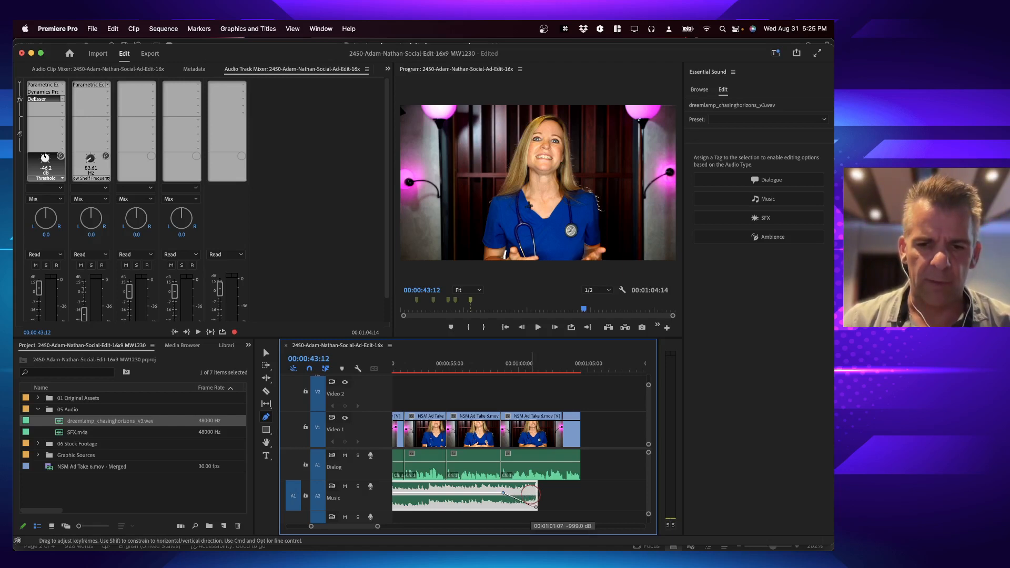
click(487, 368)
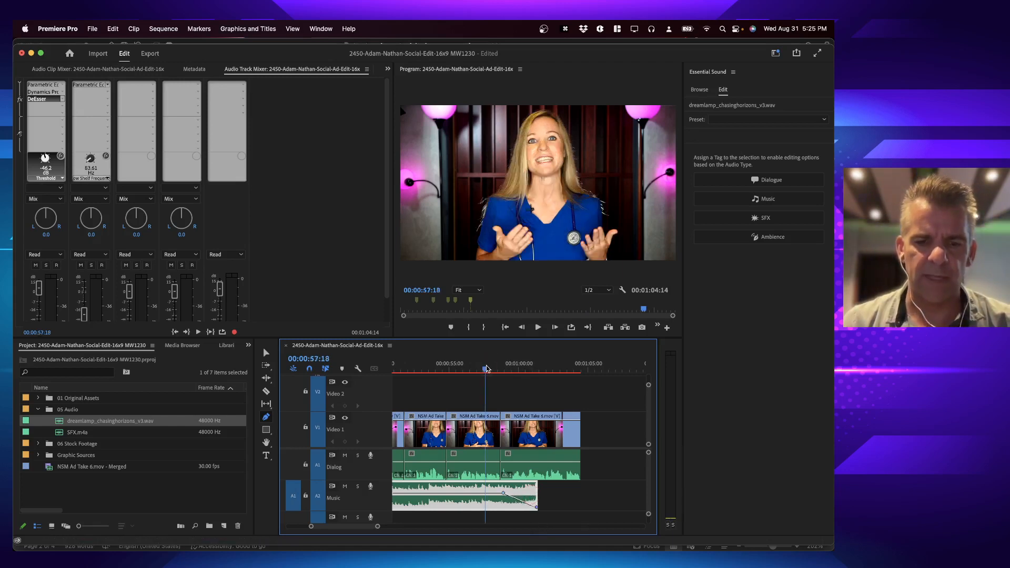
key(space)
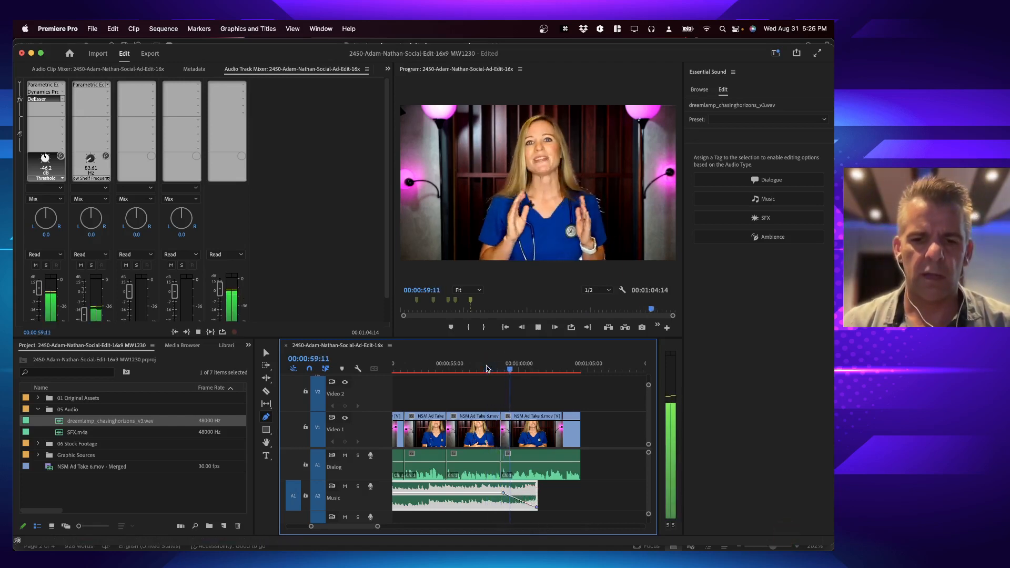
key(space)
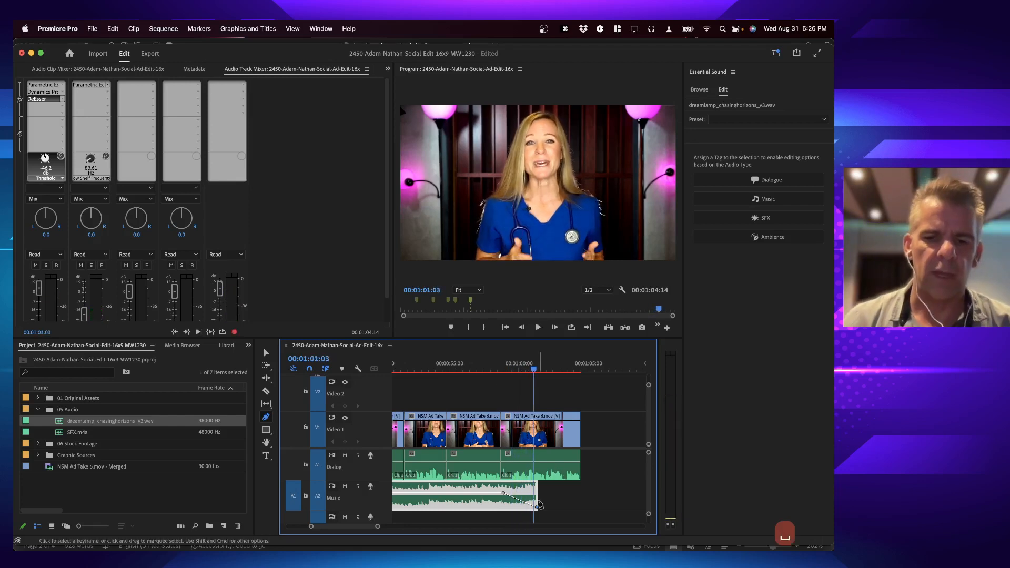
Step: Move the starting keyframe of the music fade to about 00:00:59:12 and save the project
scroll(539, 504, up, 10)
scroll(539, 503, down, 10)
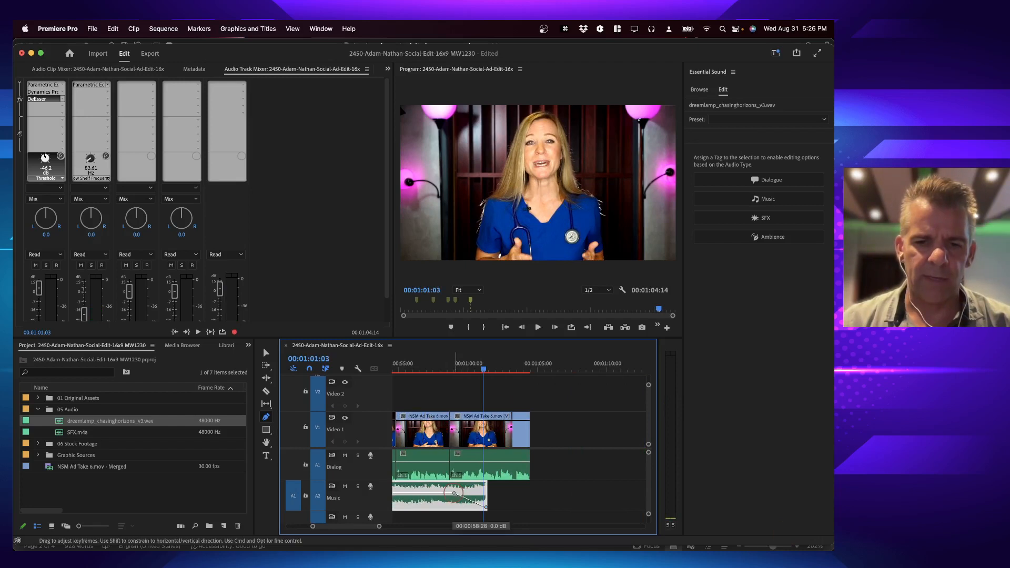
drag(455, 493, 461, 493)
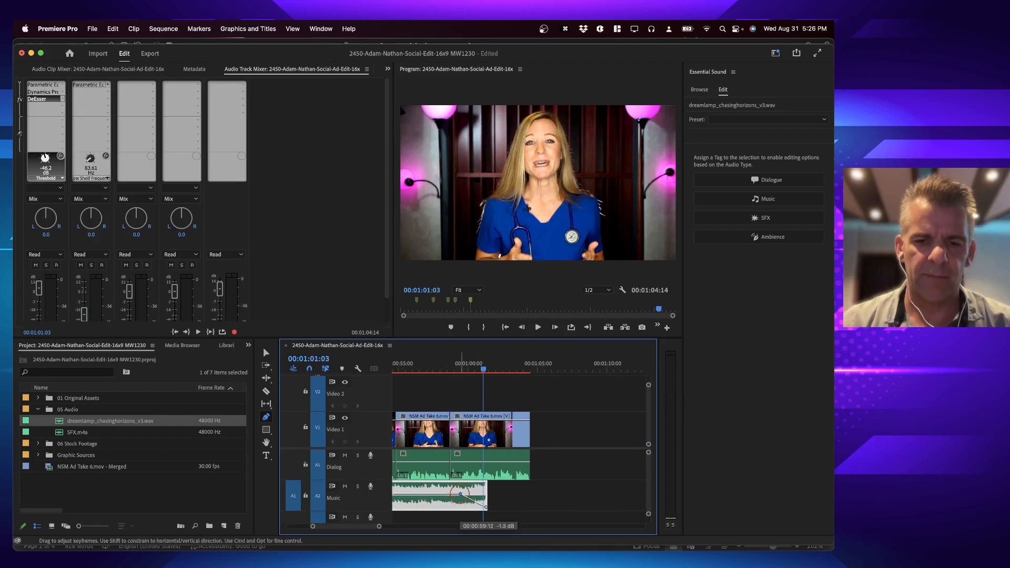
key(super+s)
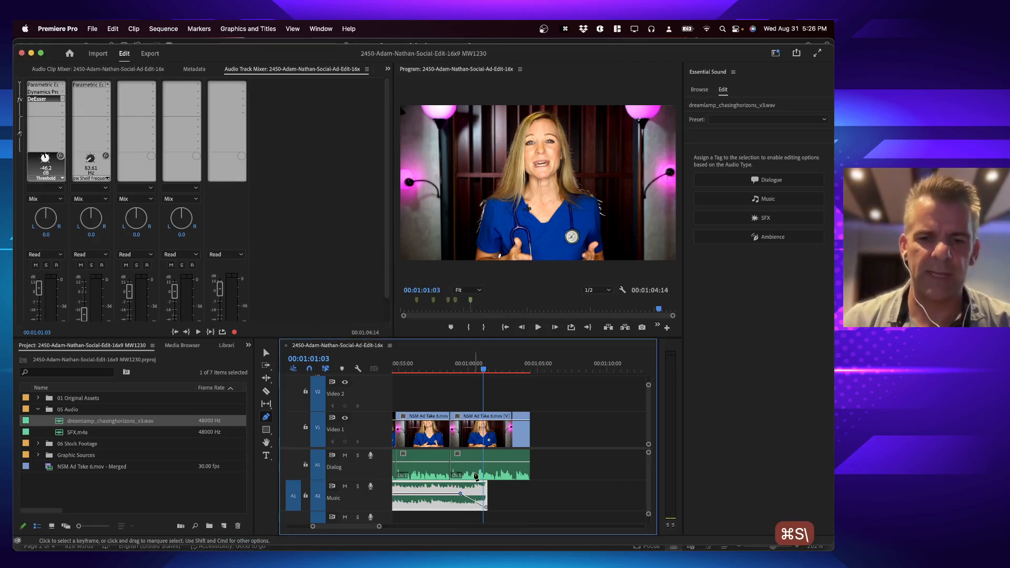
key(backslash)
Step: Switch to the Word instructions and review the audio requirements on equalizers, dynamics, de-essing, final output level and the ending fade
key(super+Tab)
scroll(397, 296, up, 10)
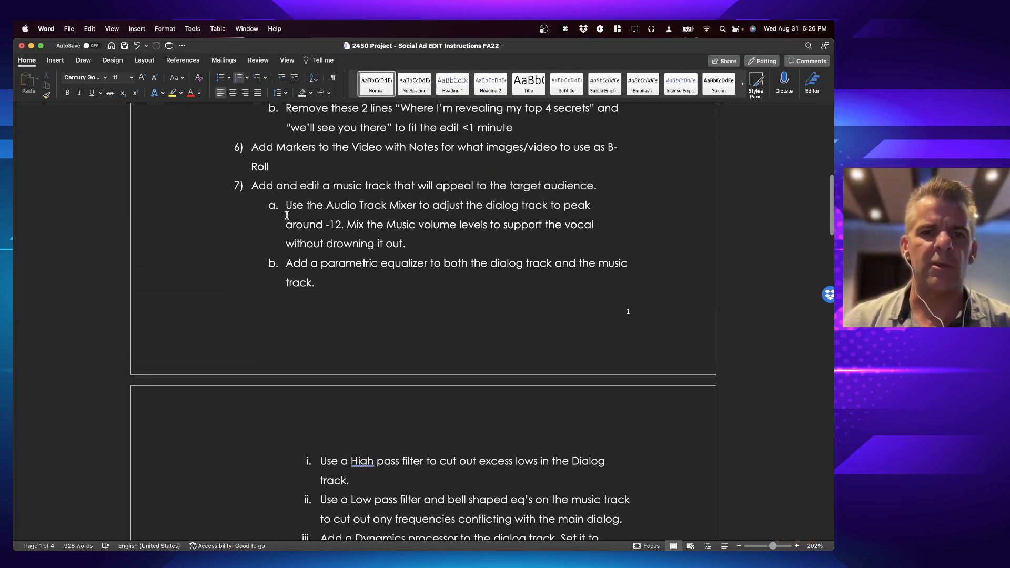
scroll(350, 296, down, 6)
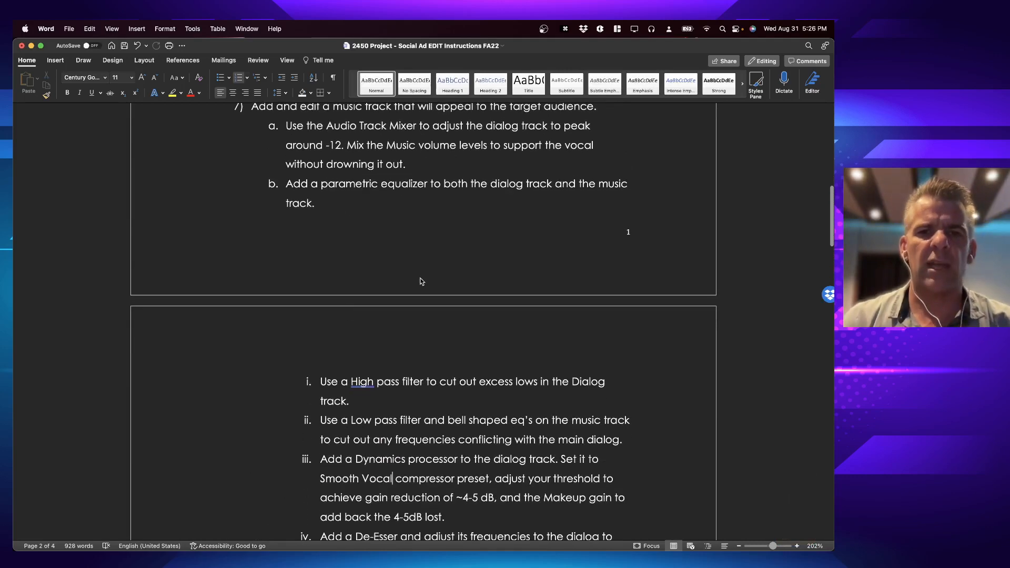
scroll(368, 252, down, 1)
scroll(393, 461, down, 2)
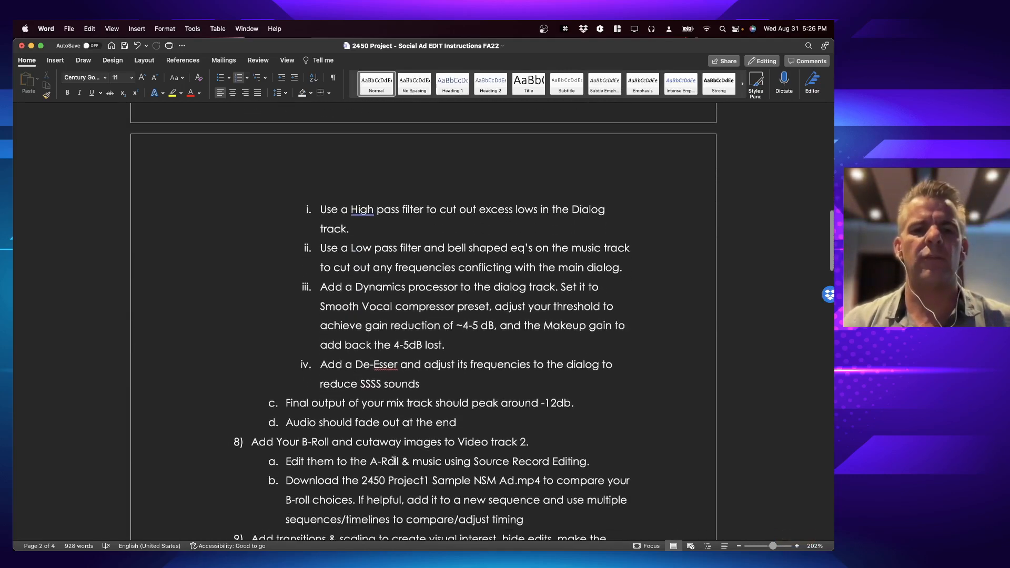
scroll(372, 357, down, 1)
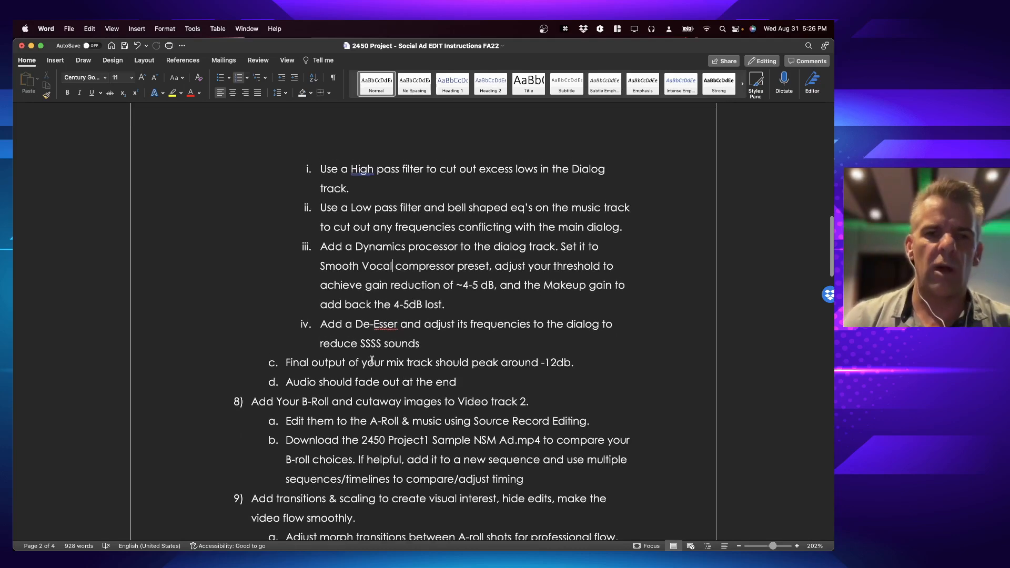
scroll(371, 357, up, 2)
Step: Return to Premiere Pro and review the Dialog track's Parametric Equalizer, Dynamics and DeEsser effects and the mixer's fader levels
key(super+Tab)
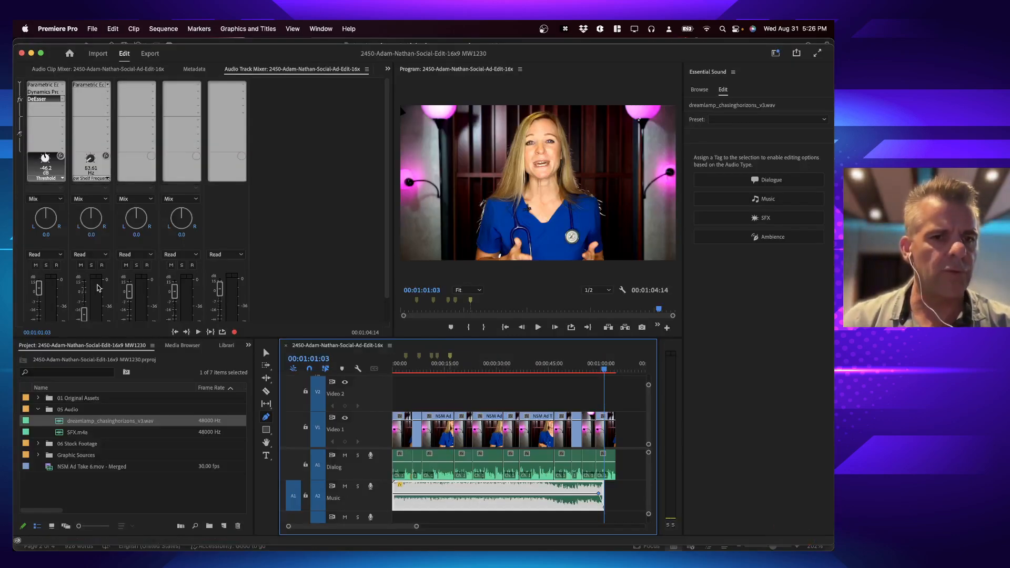
double_click(45, 85)
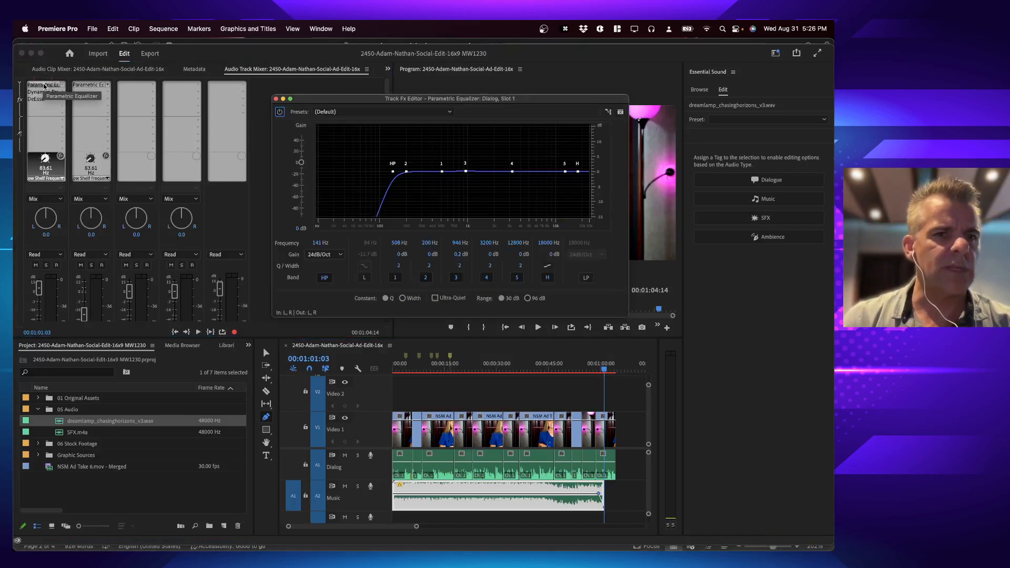
double_click(45, 92)
double_click(46, 99)
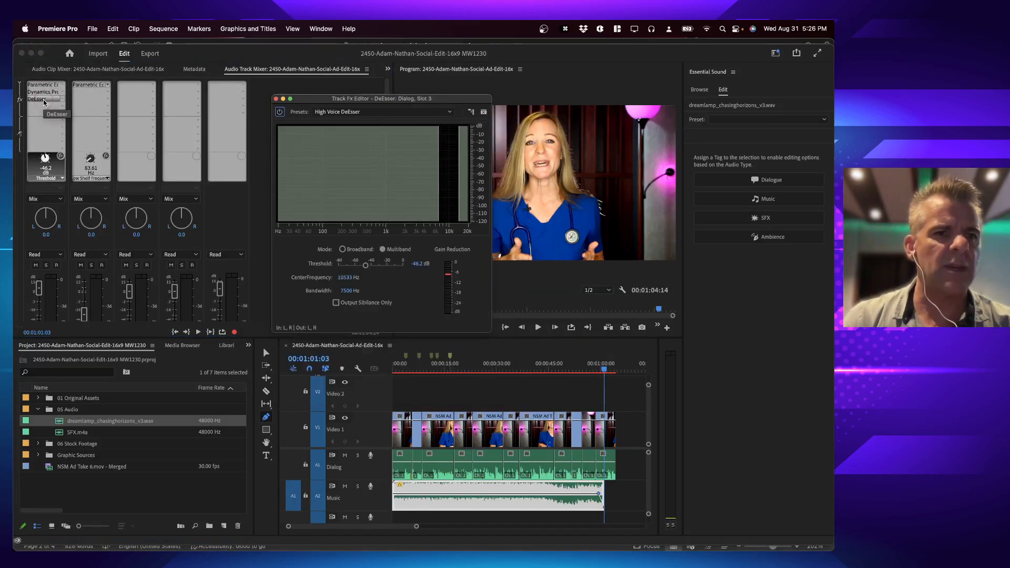
click(276, 99)
scroll(266, 198, down, 2)
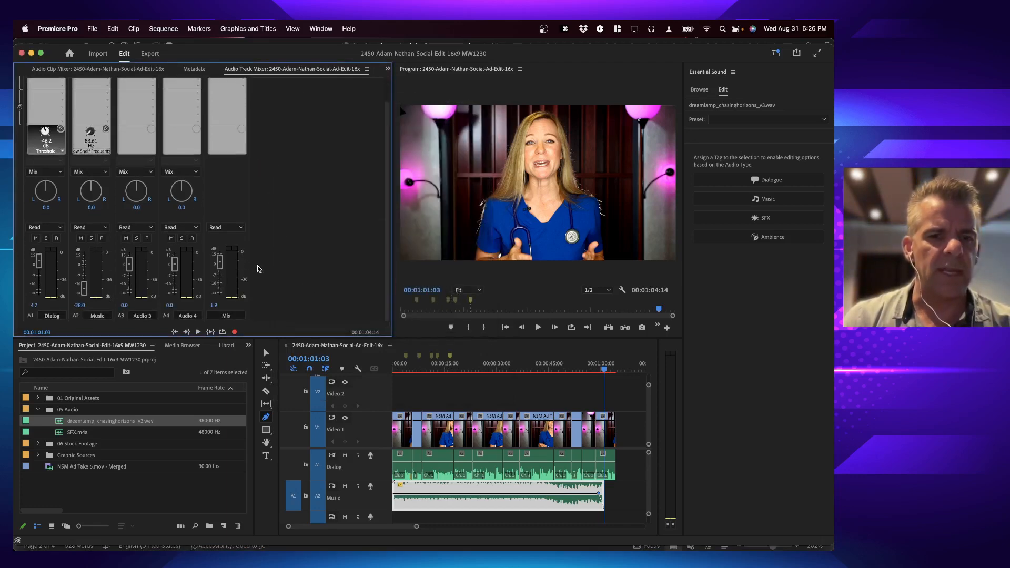
key(grave)
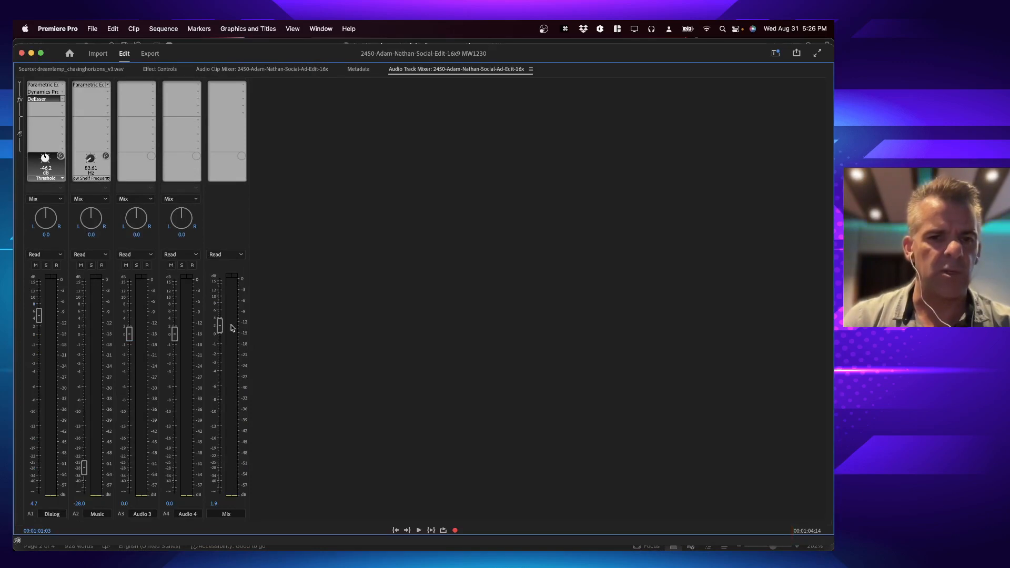
key(grave)
Step: Move the playhead to about 00:00:17:04 in the sequence and save the project
click(453, 366)
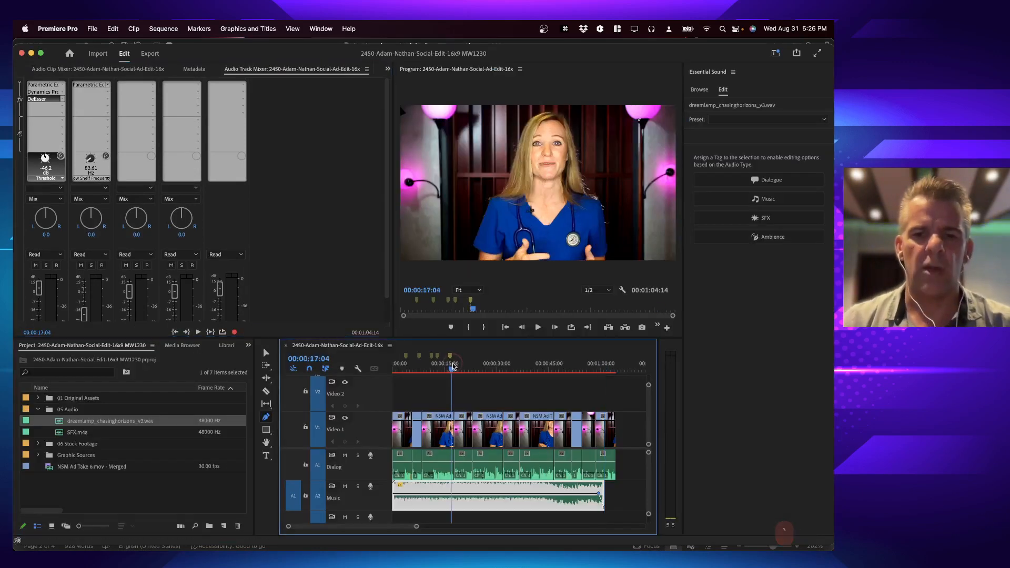
key(backslash)
key(super+s)
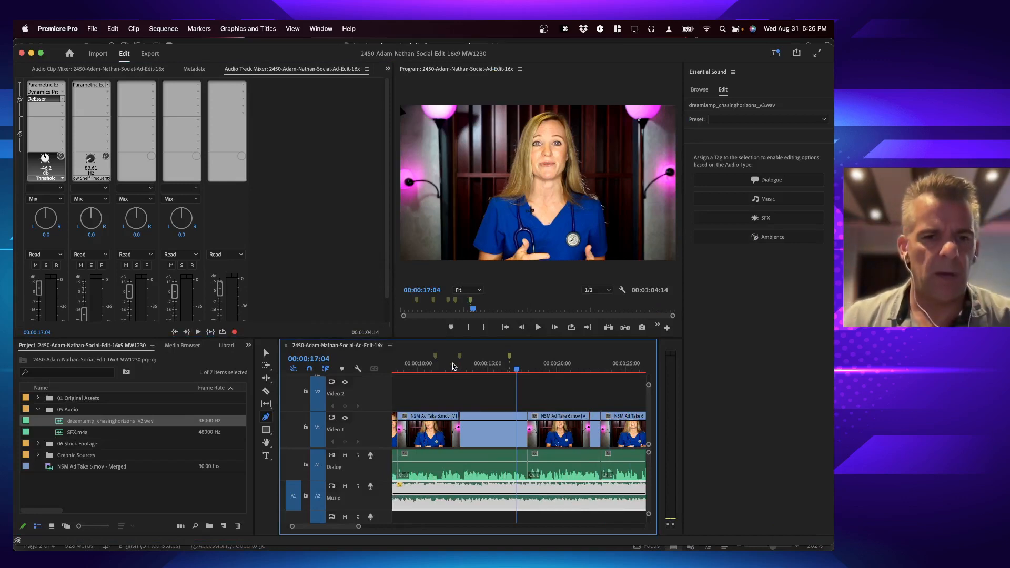
Step: Switch to the Word instructions and read the items on B-roll, transitions and motion graphics
key(super+Tab)
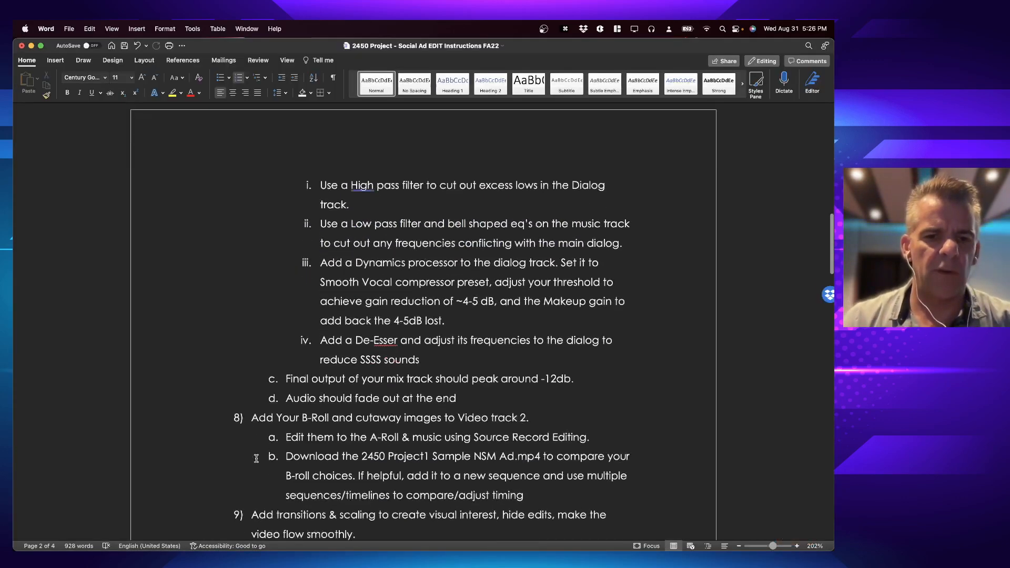
scroll(257, 459, down, 5)
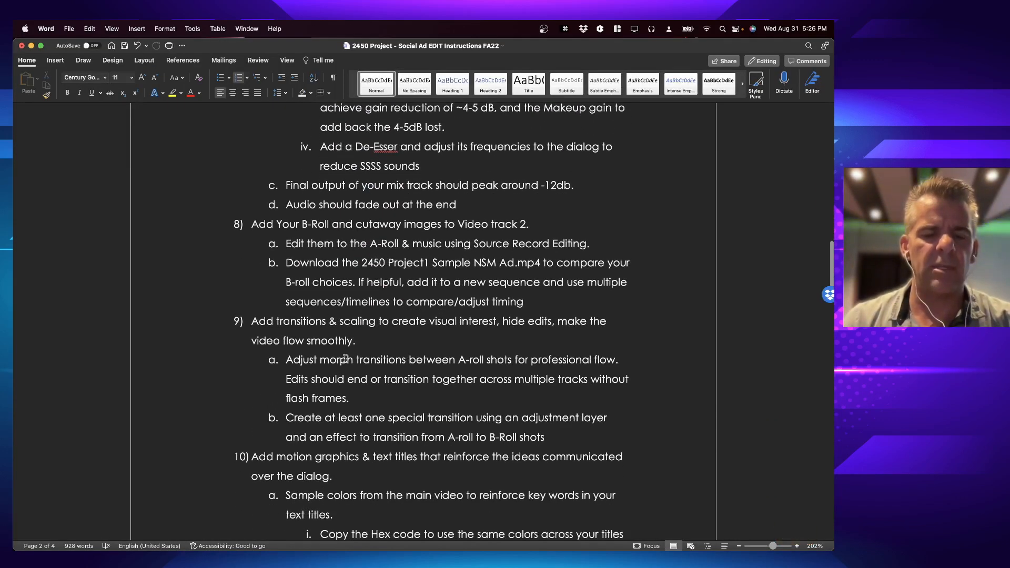